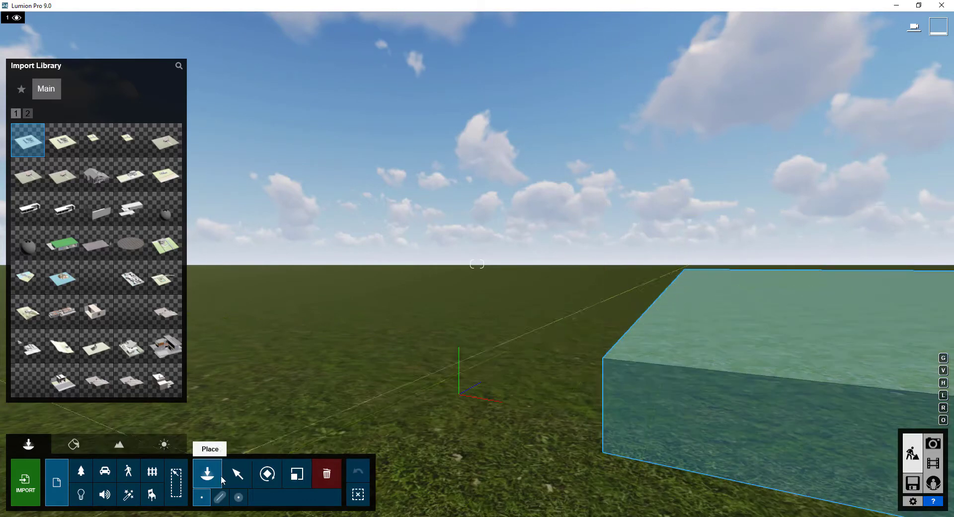
Raise the imported model well above the ground with the Move tool's height handle, then fly back to the house
left_click(237, 473)
left_click_drag(602, 361, 604, 258)
left_click(250, 497)
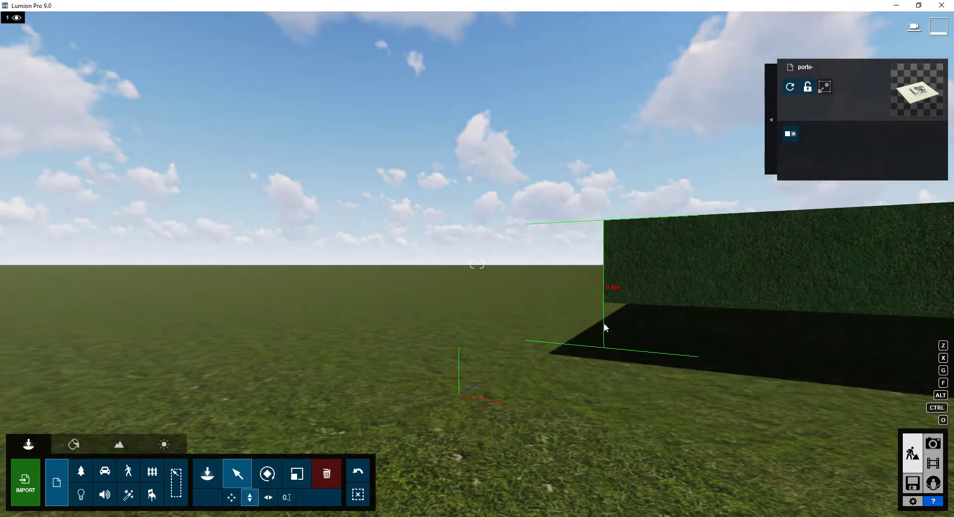
middle_click_drag(604, 259, 366, 259)
right_click_drag(458, 344, 367, 308)
key("s")
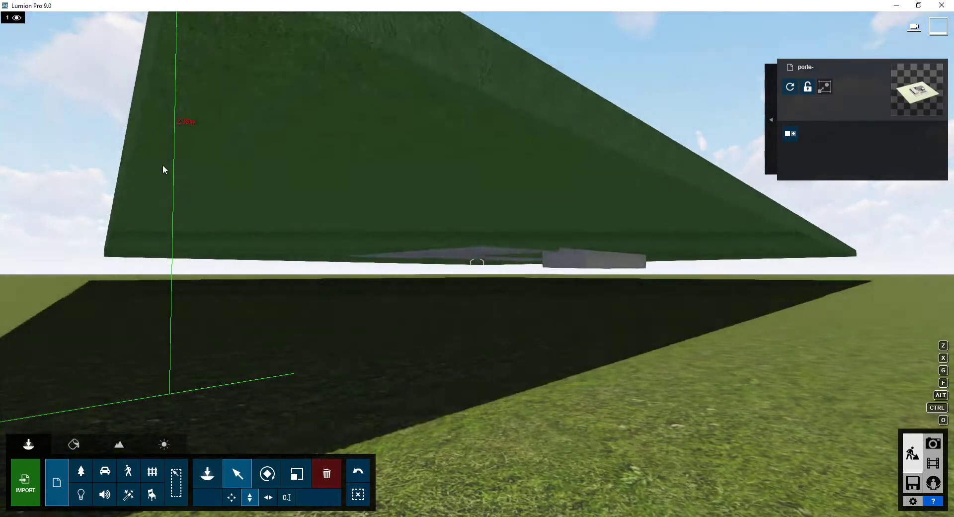
left_click_drag(172, 213, 158, 177)
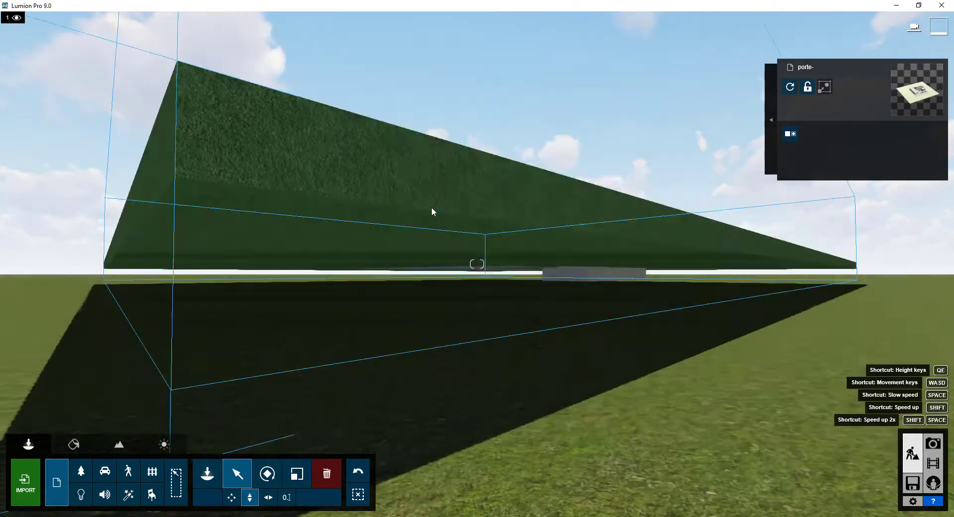
mouse_move(432, 206)
right_mouse_down()
mouse_move(419, 225)
mouse_move(511, 130)
mouse_move(545, 227)
right_mouse_up()
key("s")
Fly to the glass annex in the Material Editor and confirm its glass material
key("w")
left_click(74, 444)
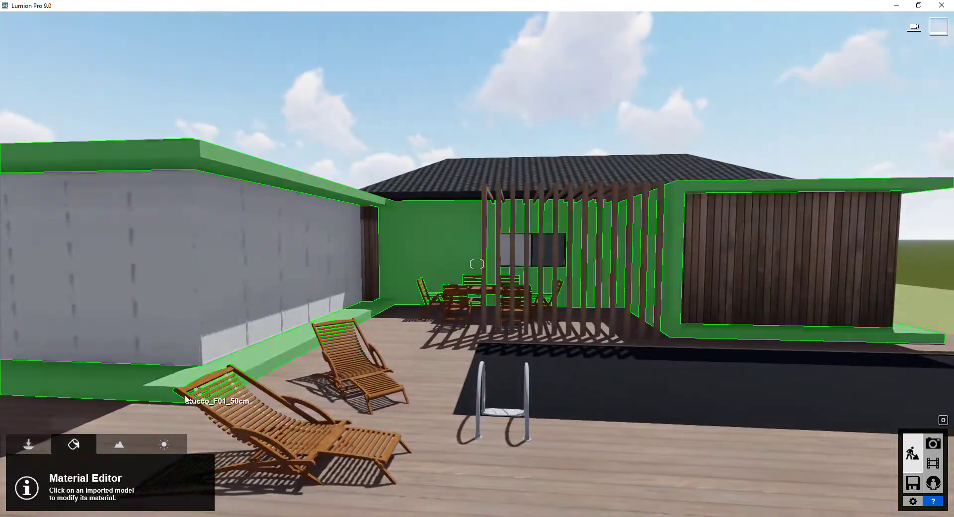
right_click_drag(386, 404, 240, 250)
key("w")
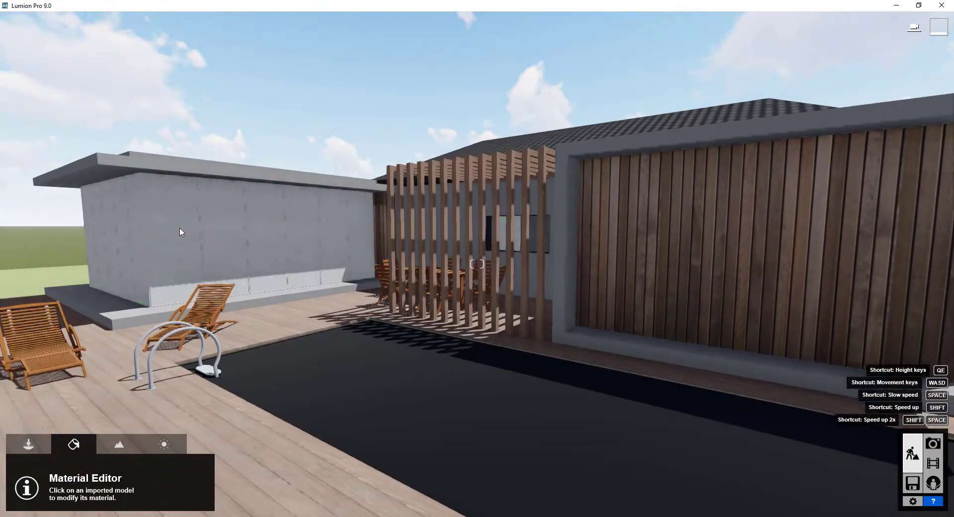
left_click(181, 232)
left_click(904, 489)
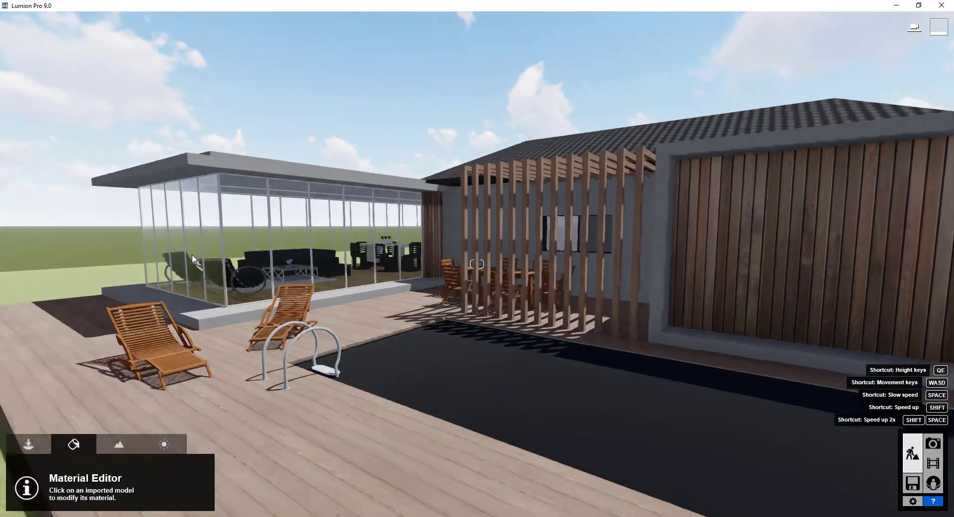
Give the glass annex frames an Indoor > Metal material and save it
key("w")
right_click_drag(904, 489, 218, 187)
key("w")
left_click(217, 186)
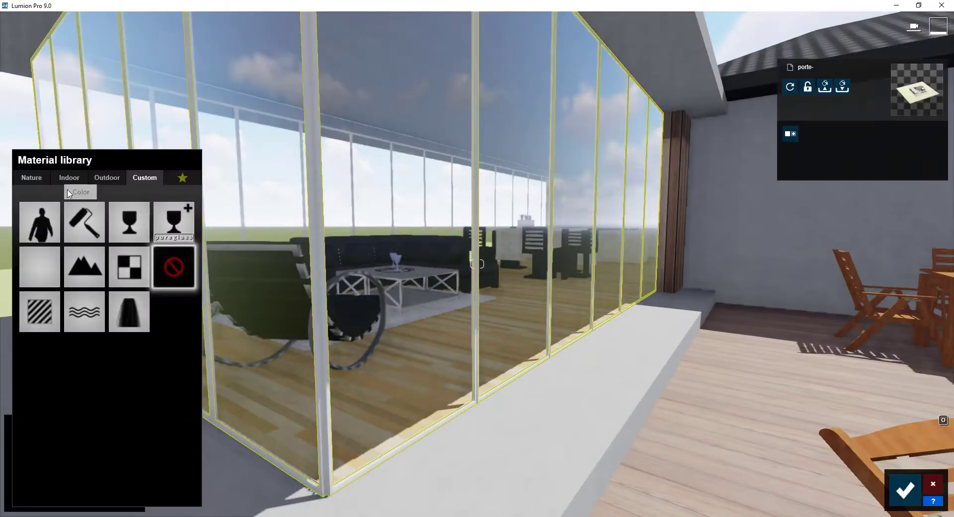
left_click(73, 212)
left_click(142, 209)
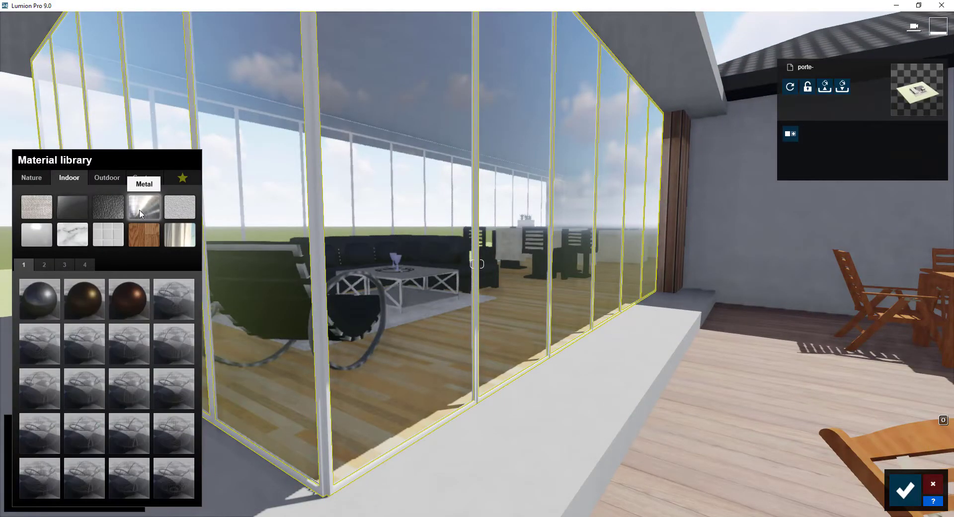
left_click(48, 292)
left_click(905, 490)
right_click_drag(622, 392, 601, 342)
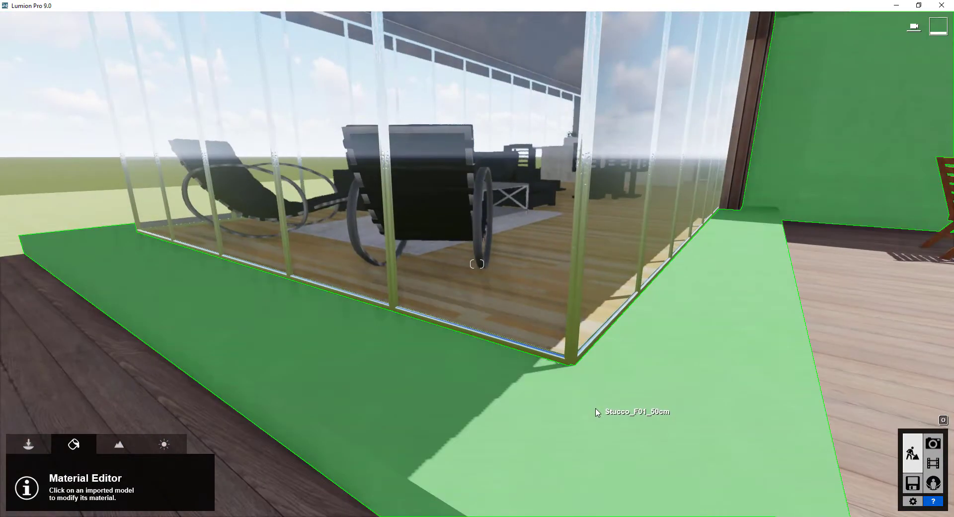
left_click(604, 389)
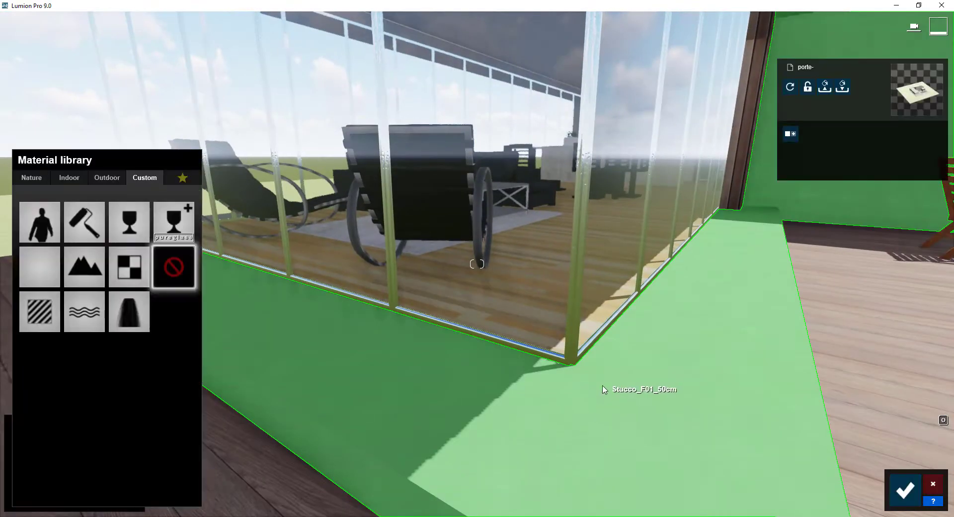
left_click(107, 177)
left_click(180, 206)
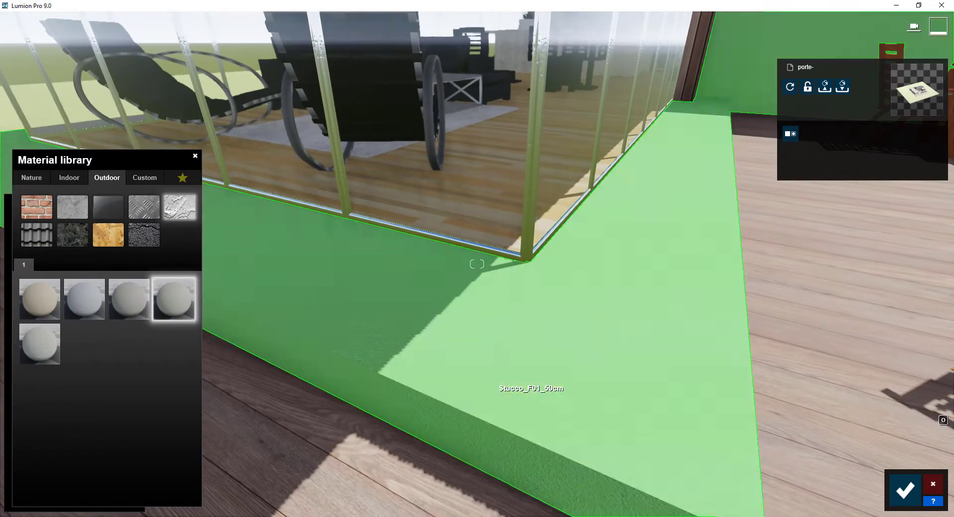
right_click_drag(489, 384, 595, 238)
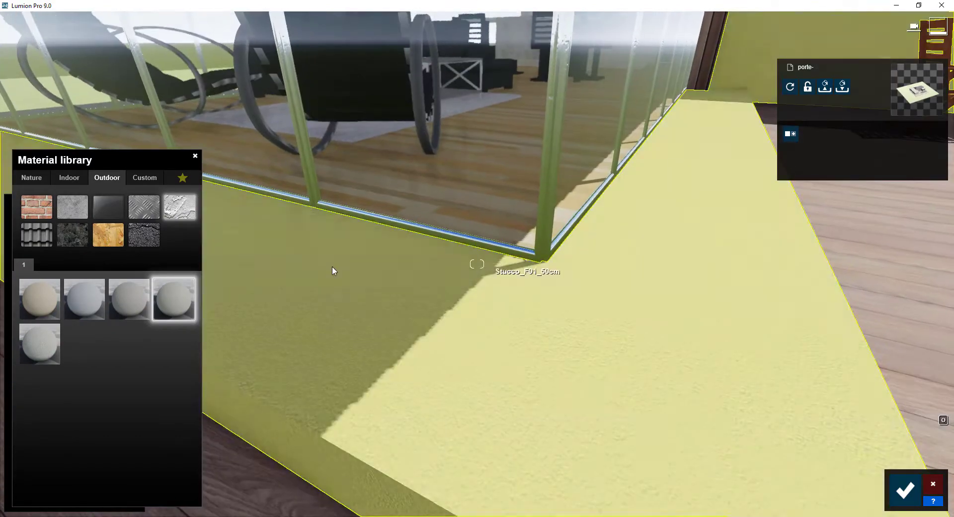
left_click(332, 266)
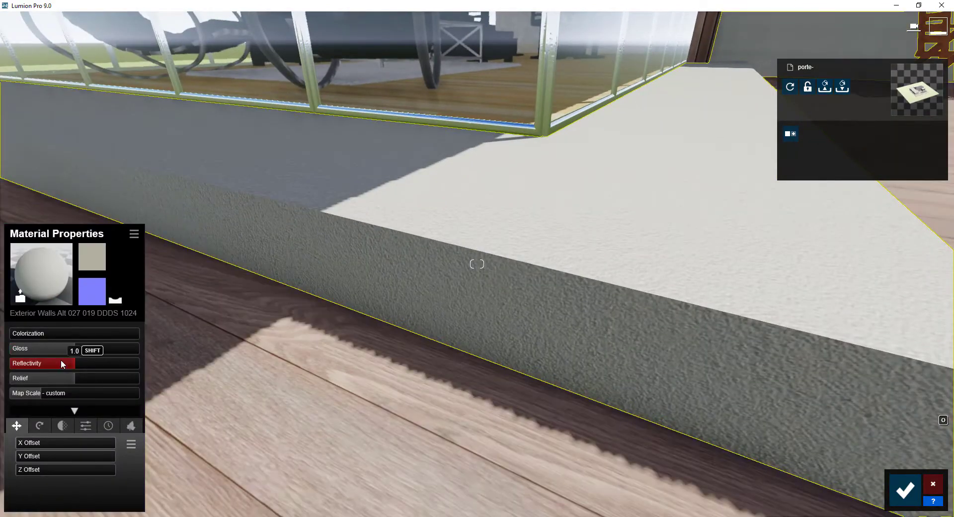
left_click(61, 363)
left_click(62, 426)
left_click(61, 443)
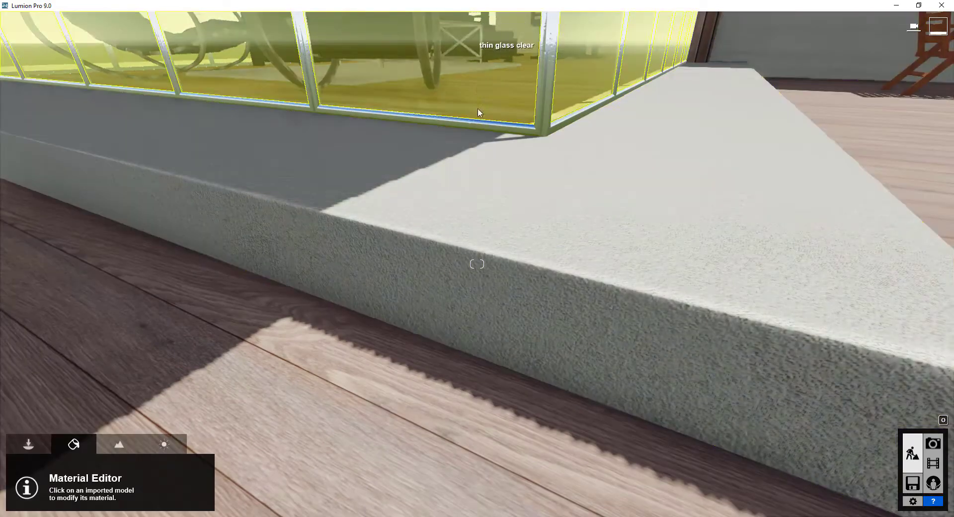
mouse_move(448, 279)
right_mouse_down()
mouse_move(551, 197)
mouse_move(521, 314)
right_mouse_up()
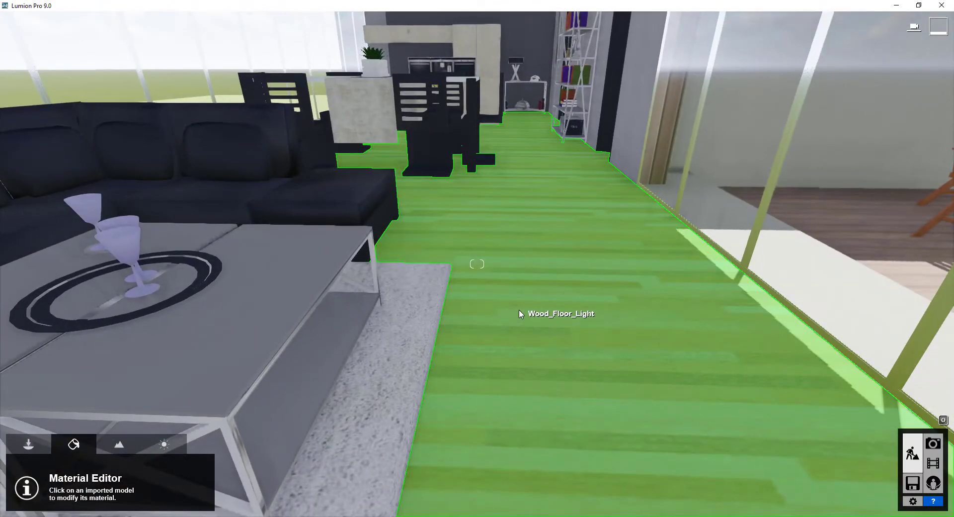
Compare several indoor wood swatches on the floor and save the smooth dark Polii Wood Fine 014
left_click(520, 314)
left_click(68, 178)
left_click(135, 241)
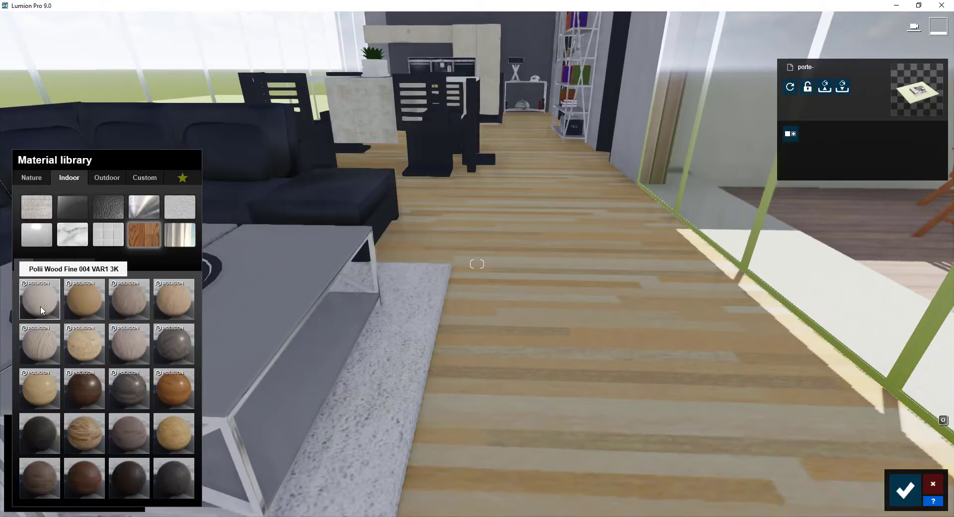
left_click(53, 299)
left_click(36, 343)
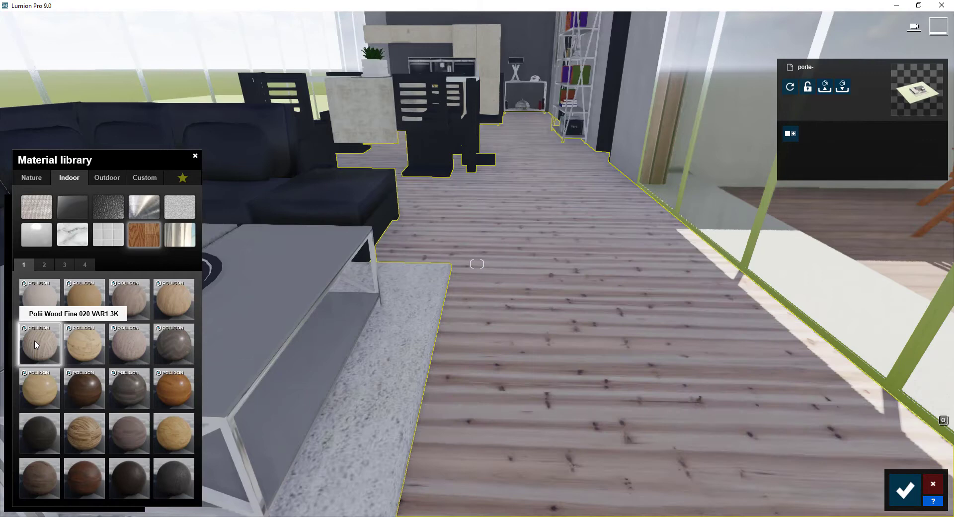
left_click(132, 351)
left_click(118, 306)
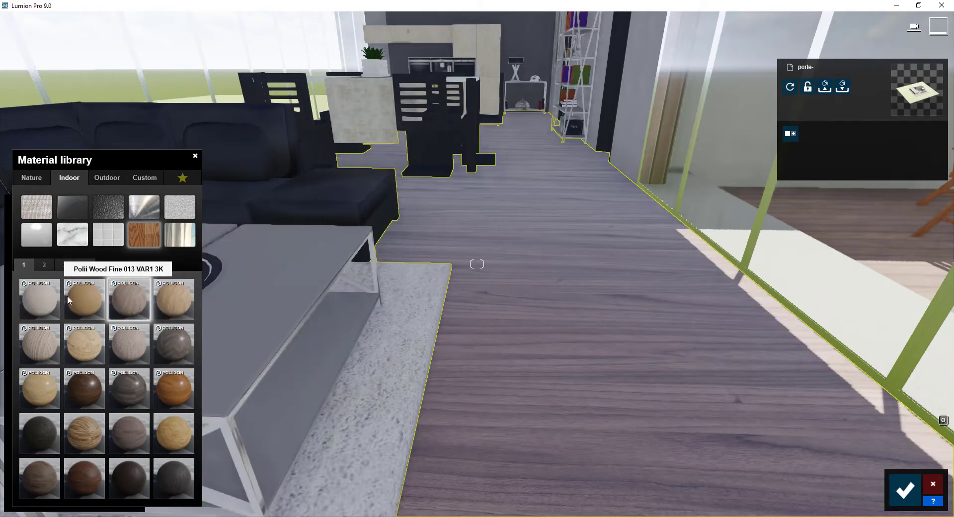
left_click(41, 307)
left_click(142, 343)
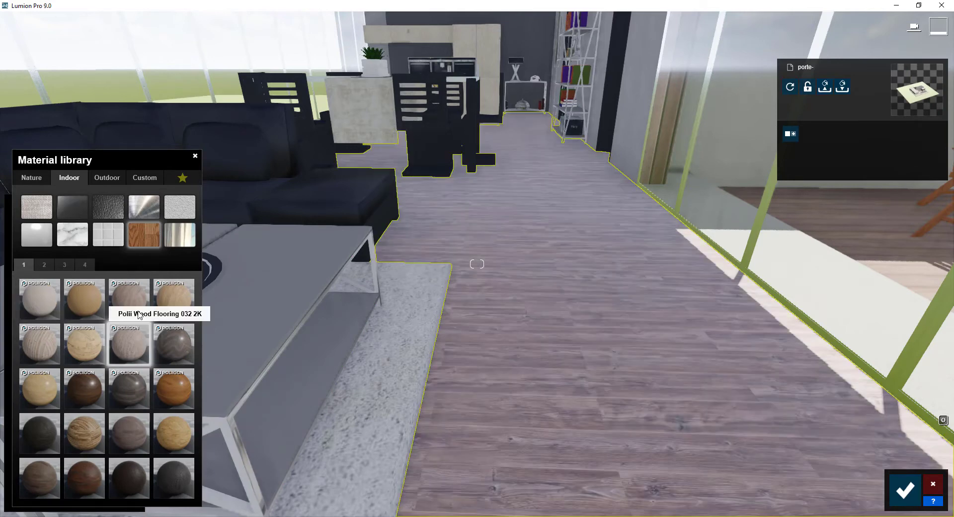
left_click(140, 315)
left_click(140, 315)
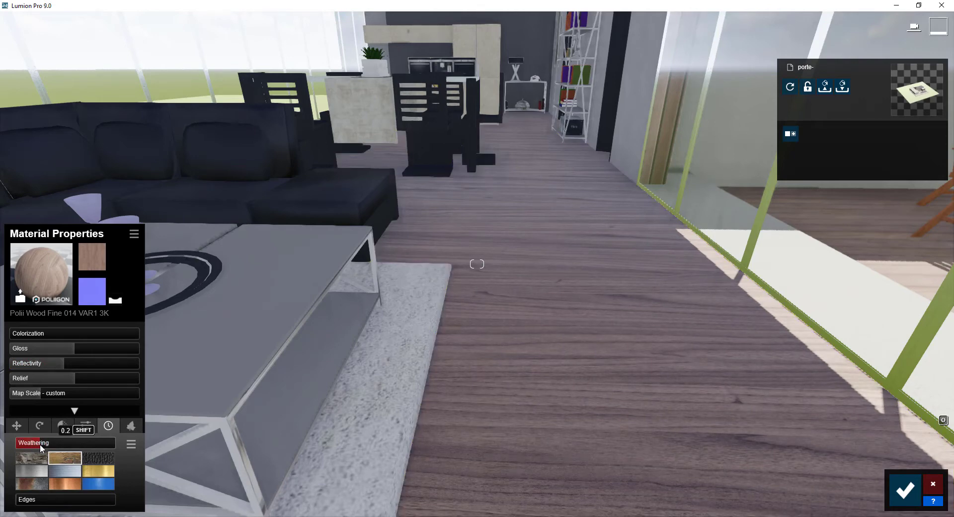
left_click(906, 490)
Give the rug Polii Fabric SuedePatchy 001 2K with lower reflectivity and darker weathering, then save
right_click_drag(616, 388, 448, 388)
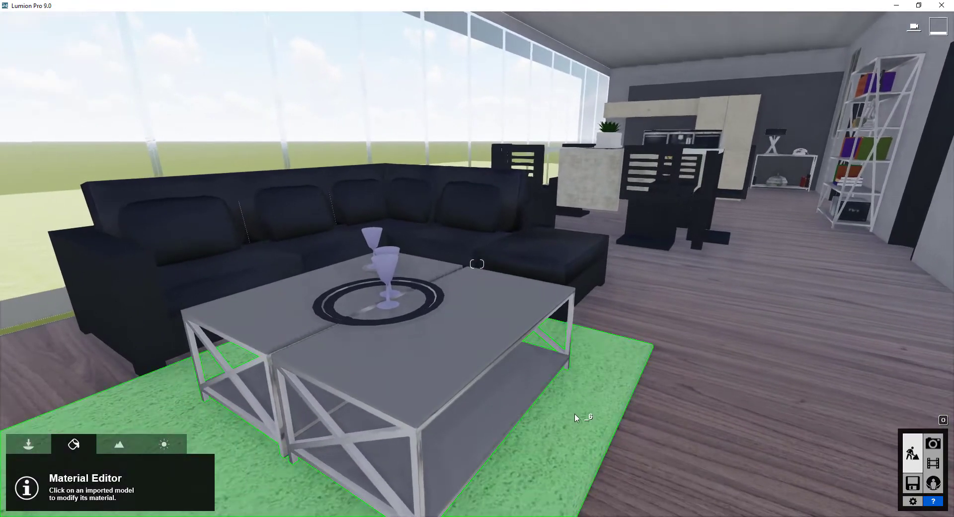
left_click(579, 418)
left_click(63, 178)
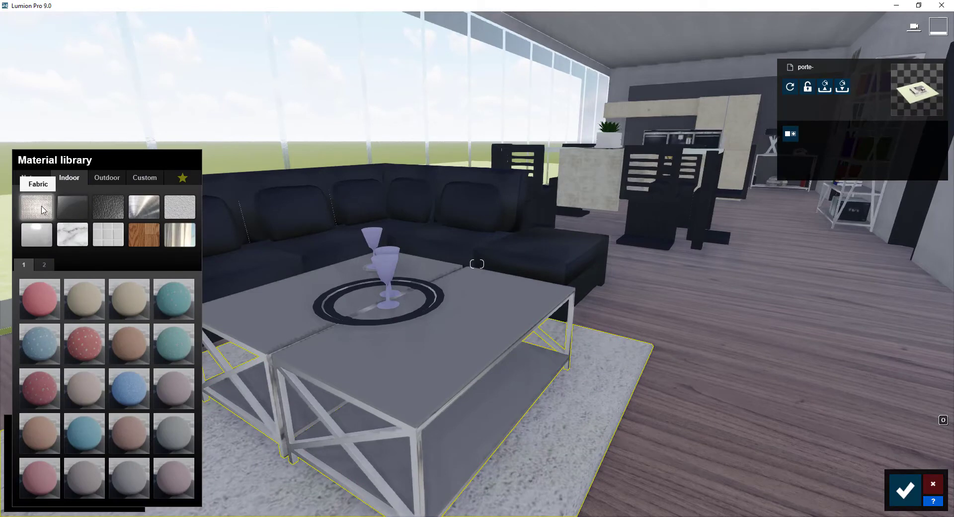
left_click(43, 264)
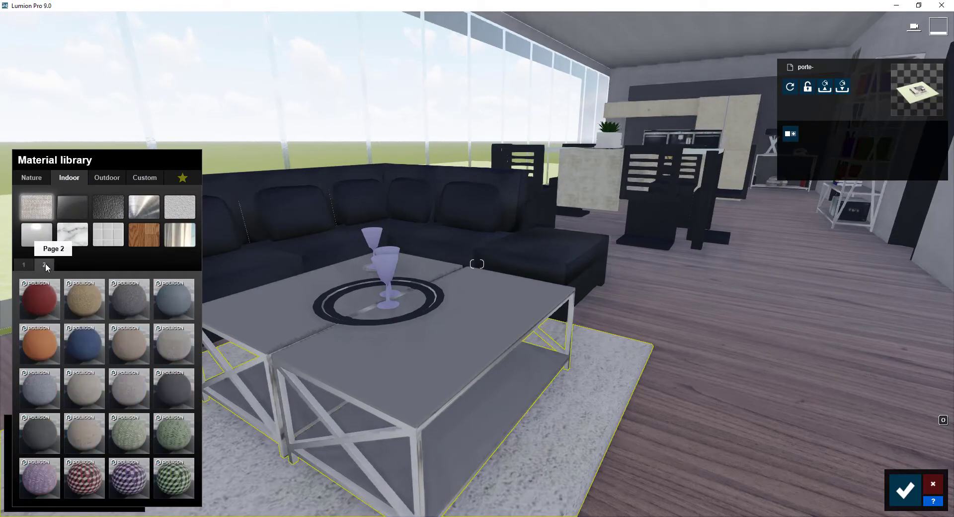
left_click(126, 348)
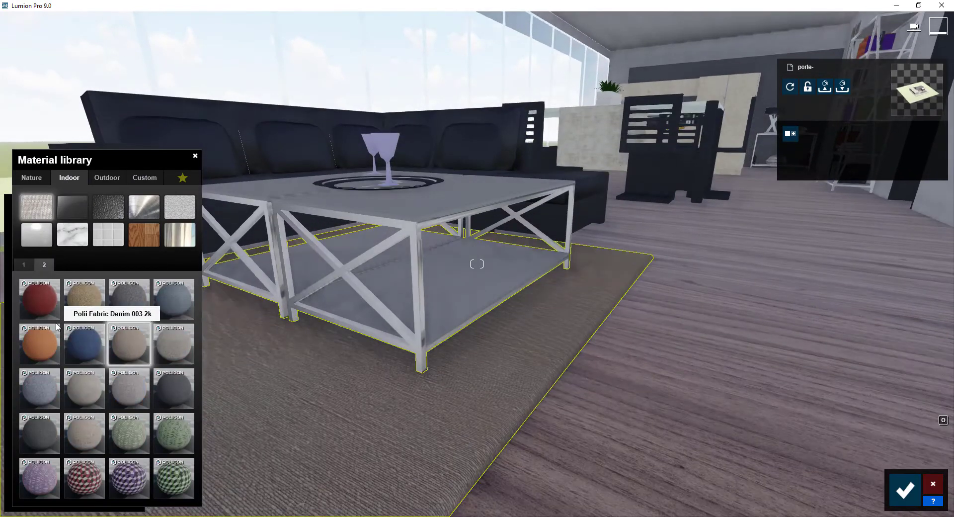
left_click(84, 387)
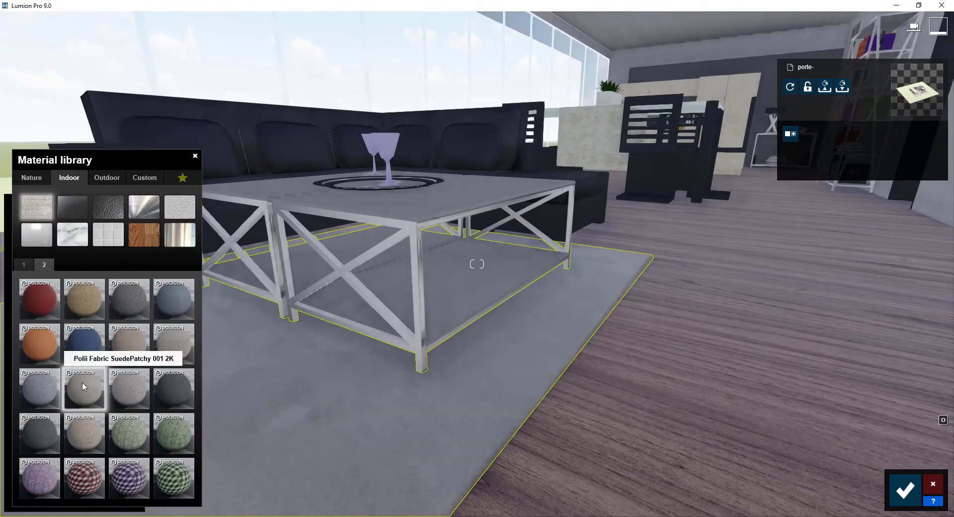
left_click(84, 387)
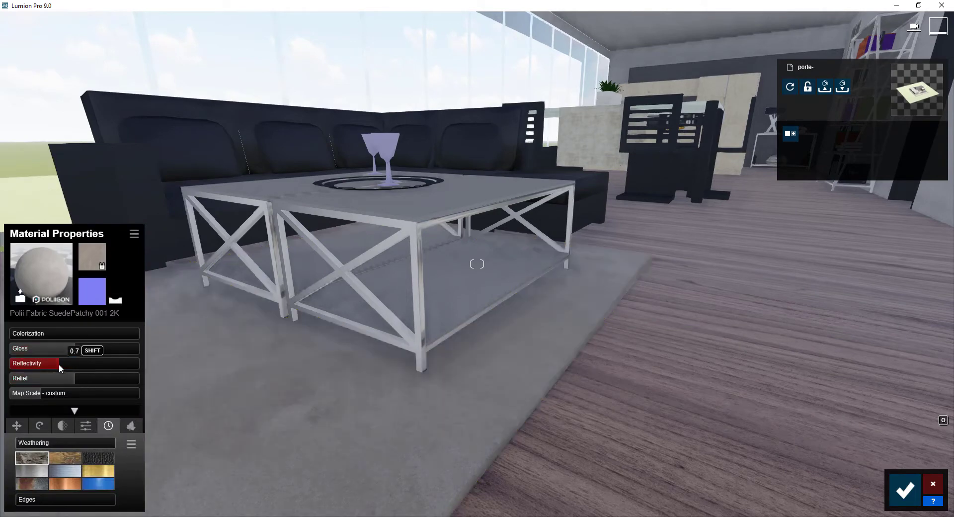
left_click_drag(59, 366, 53, 367)
left_click(98, 457)
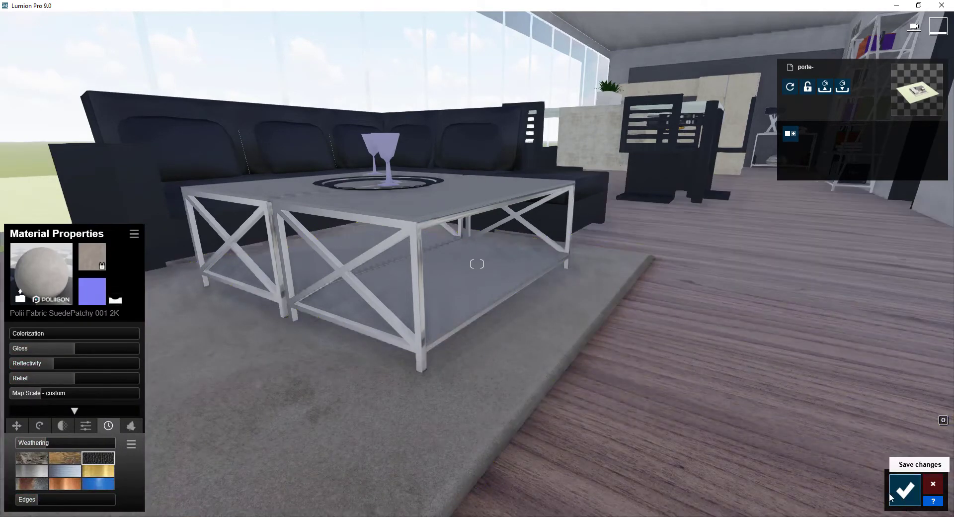
left_click(904, 490)
left_click(456, 357)
Apply the outdoor Glass Panels 004 material to the coffee table and confirm
left_click(103, 178)
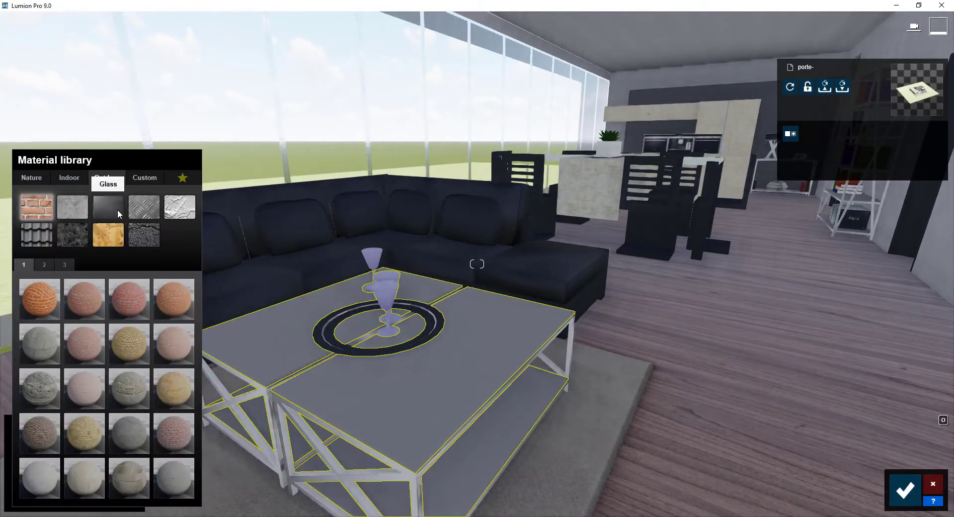
left_click(118, 210)
left_click(49, 336)
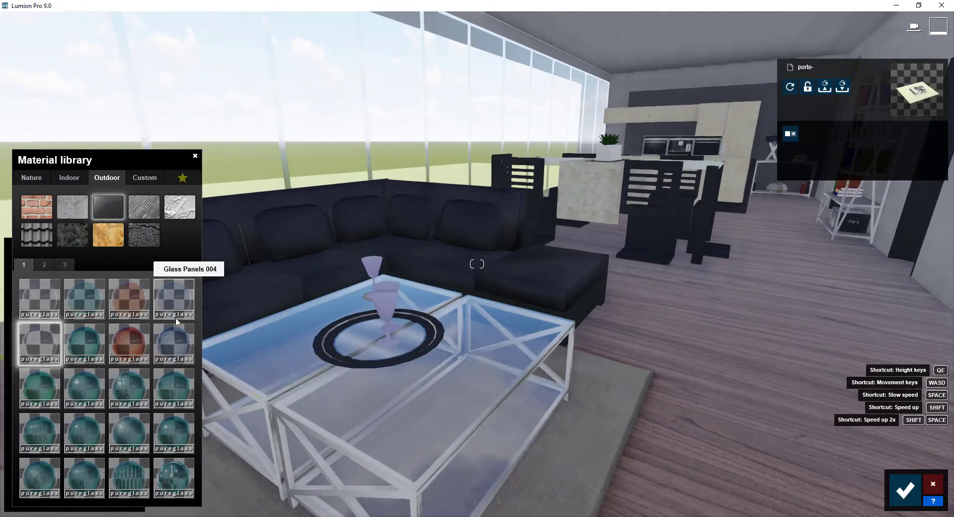
left_click(183, 304)
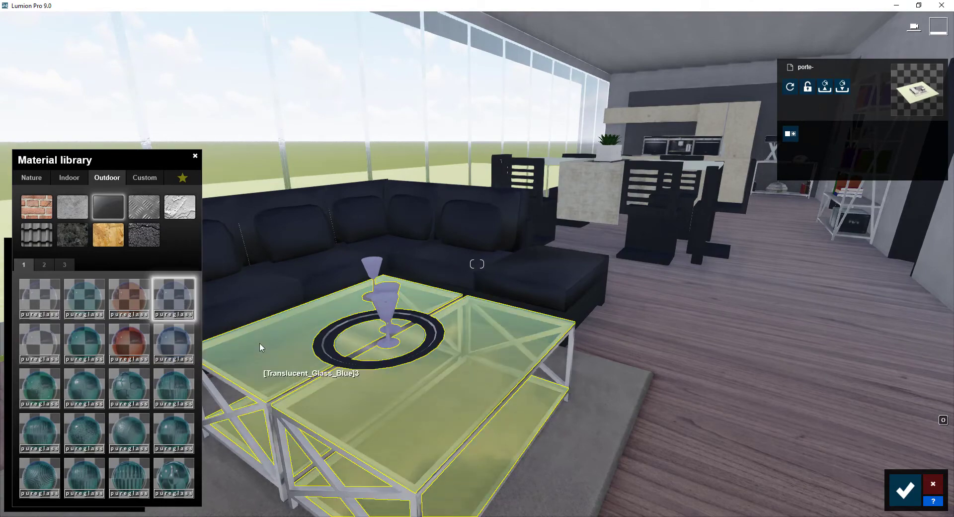
left_click(260, 345)
left_click(905, 490)
Give the wine glass an Indoor Interior Glass material with red liquid
scroll(347, 359, "up", 3)
scroll(347, 359, "down", 3)
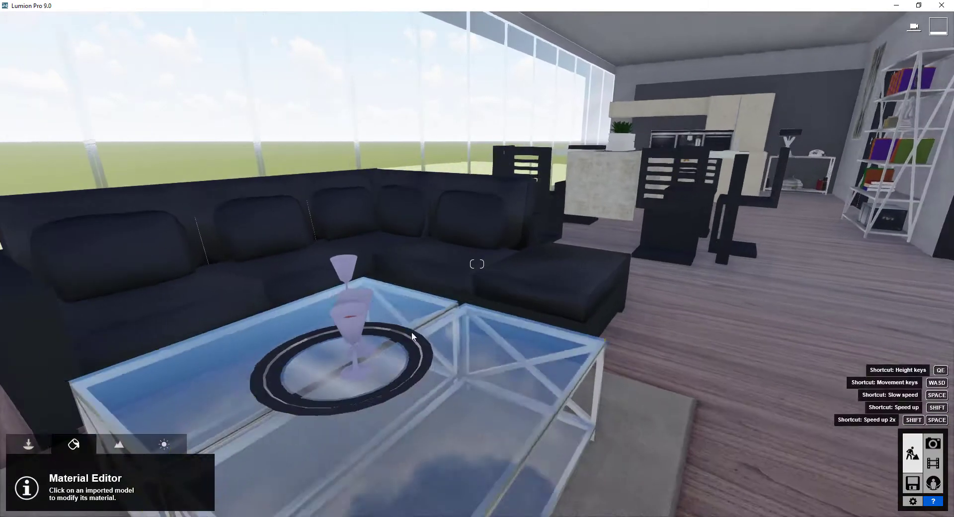
left_click(356, 320)
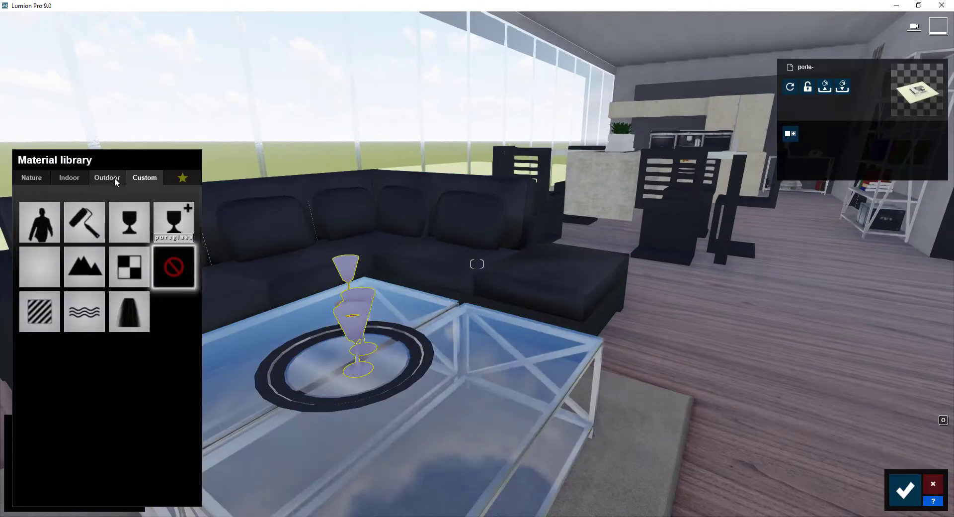
left_click(106, 177)
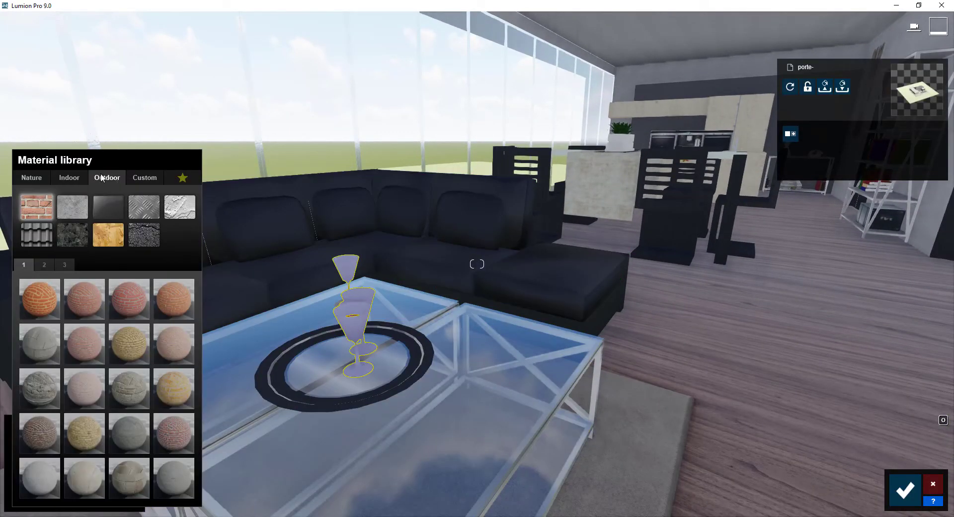
left_click(76, 179)
left_click(72, 207)
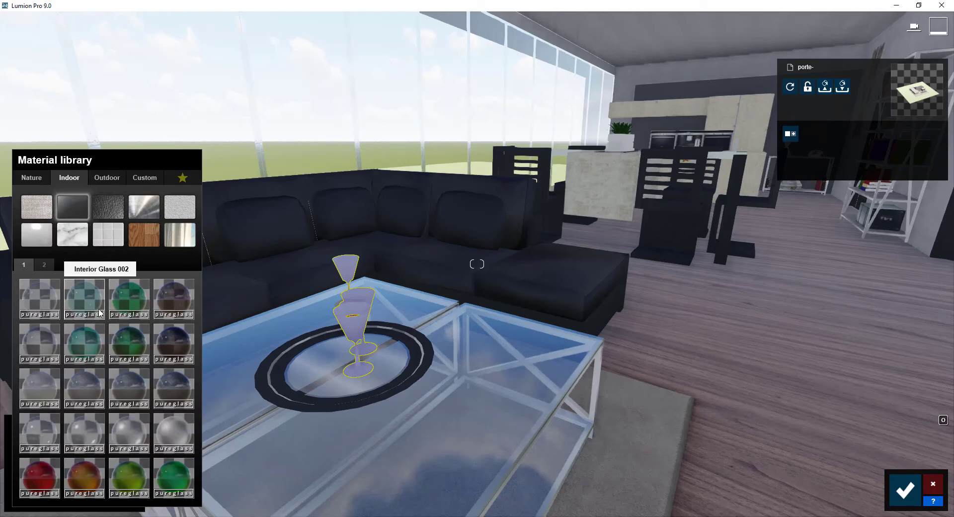
left_click(42, 343)
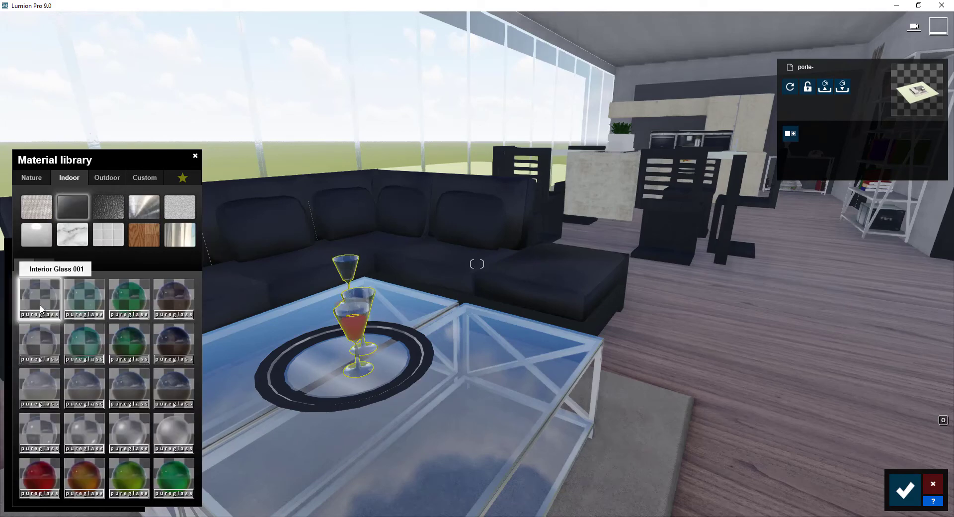
Browse the outdoor glass pages, try another glass on the wine glass, and finish
left_click(103, 178)
left_click(99, 206)
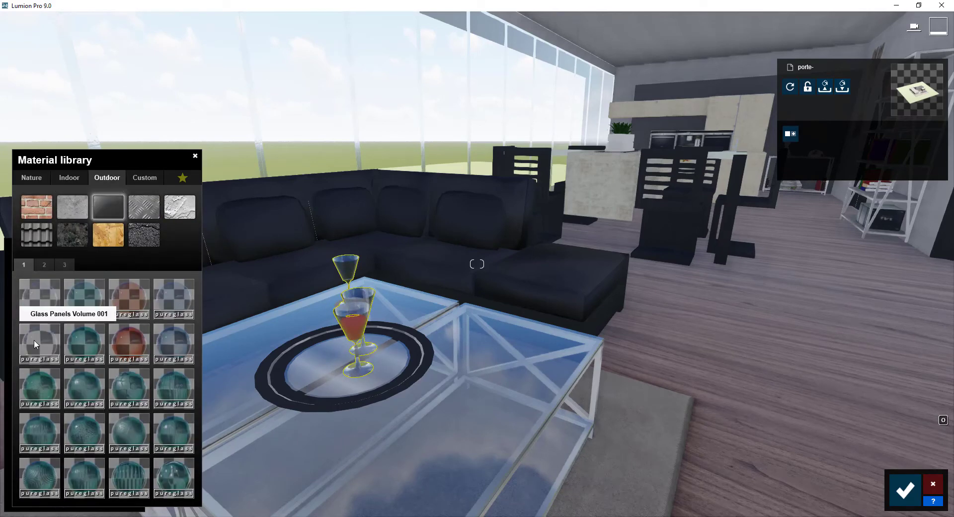
left_click(51, 264)
left_click(67, 265)
left_click(26, 267)
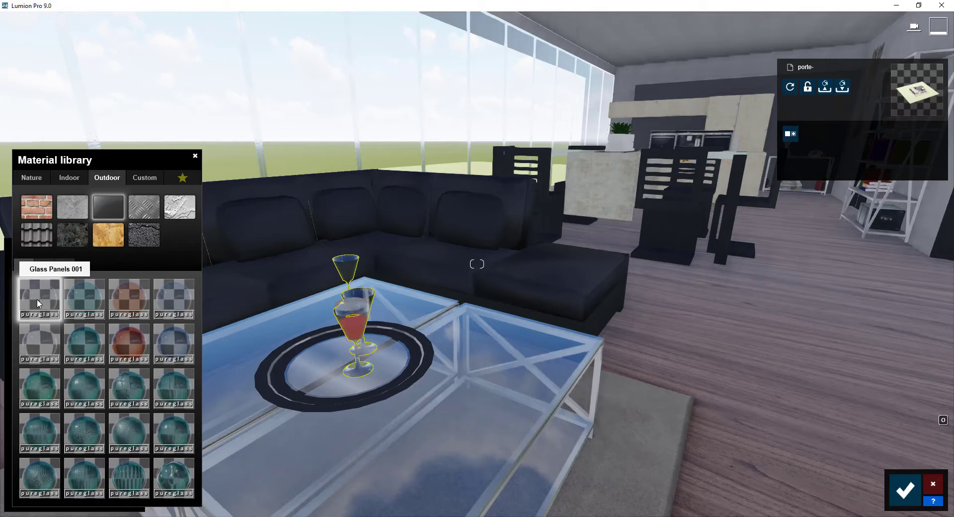
left_click(40, 341)
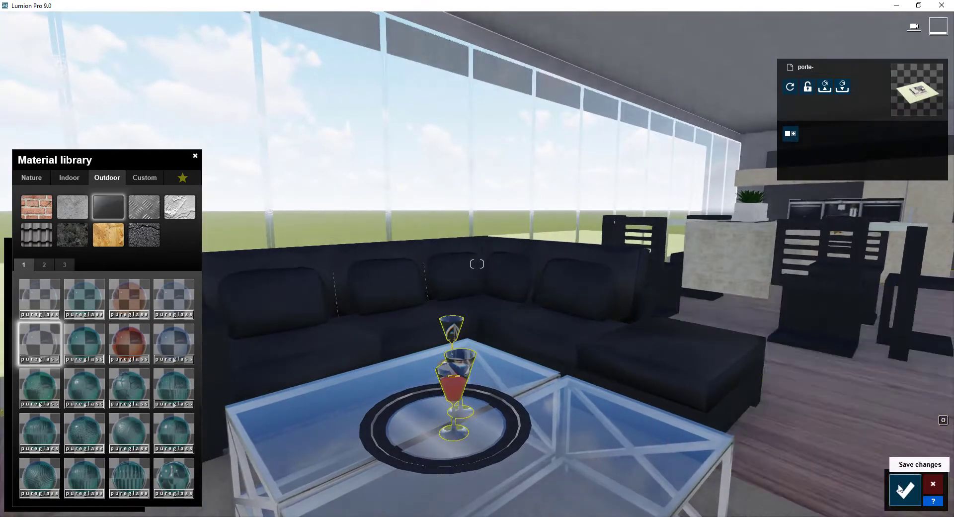
left_click(905, 490)
Apply a glass material to the coffee table's glass top and confirm
left_click(499, 452)
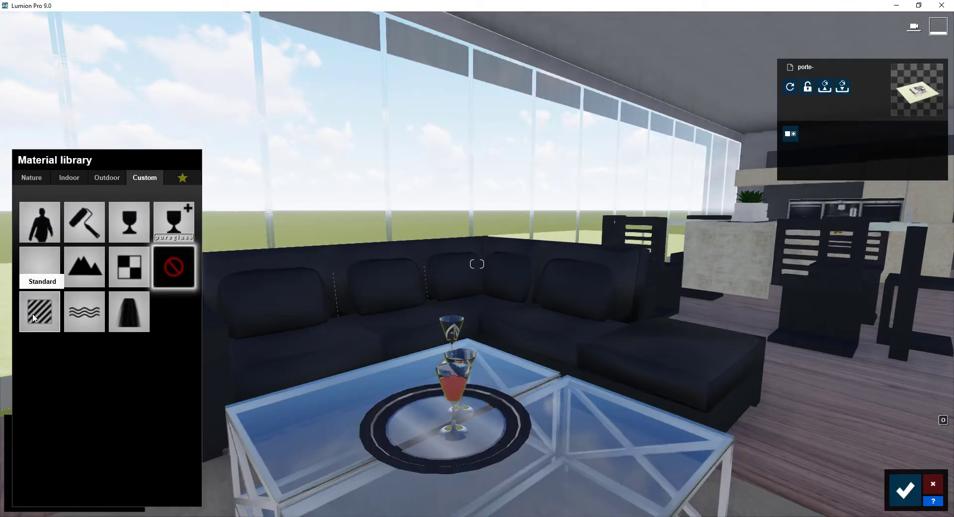
left_click(40, 267)
left_click(906, 489)
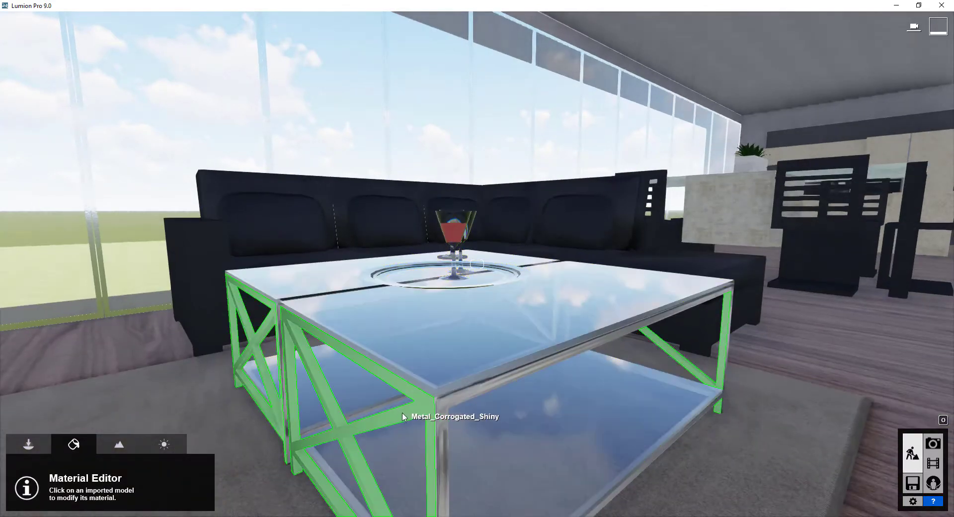
Apply Polii Metal Teflon 001 2K to the coffee table's metal frame and chrome rail, then confirm
left_click(382, 383)
left_click(69, 178)
left_click(144, 206)
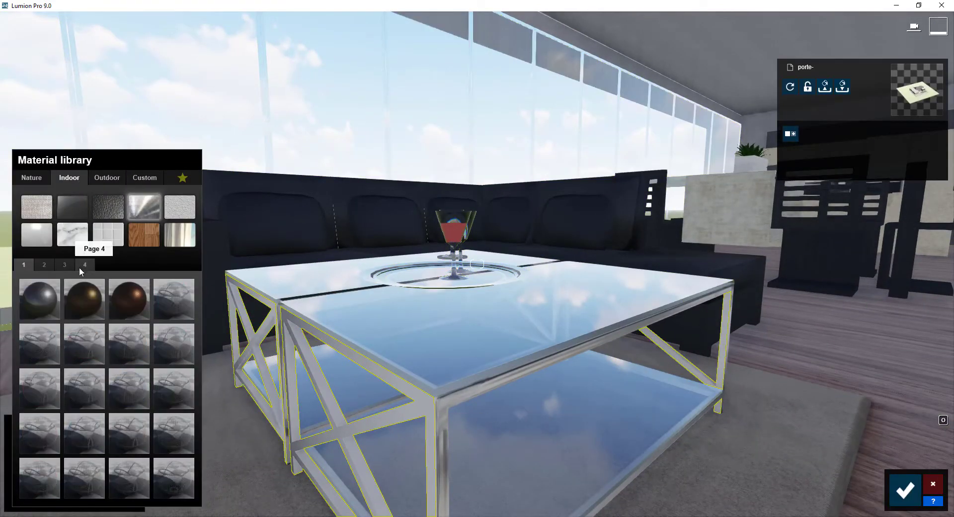
left_click(169, 479)
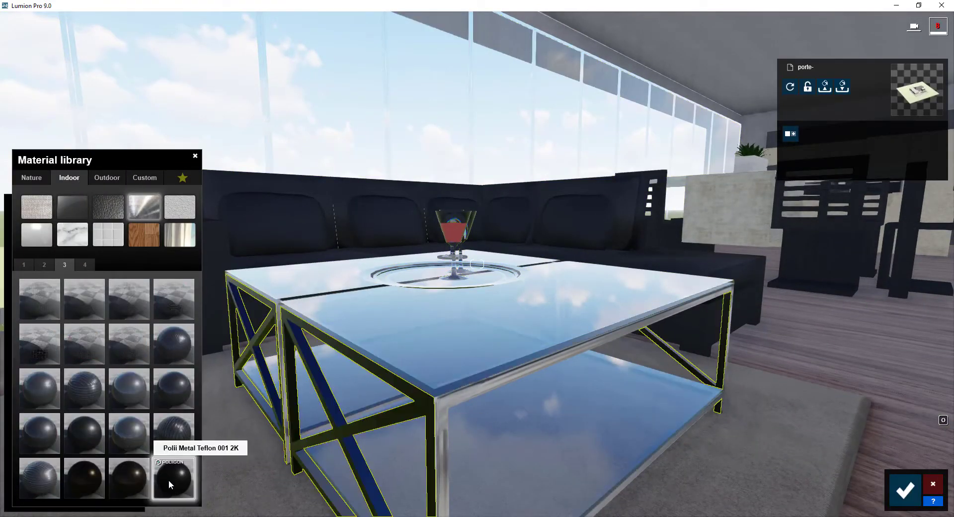
left_click(445, 404)
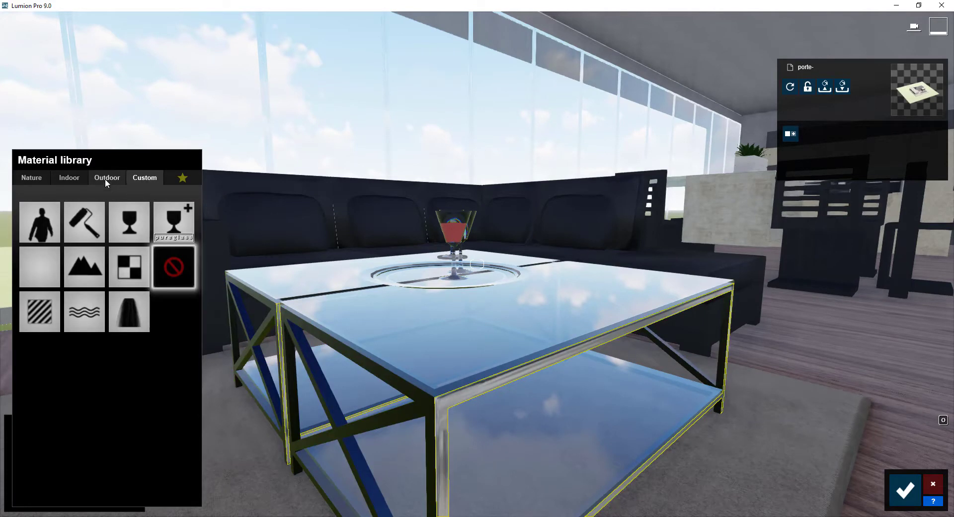
left_click(96, 183)
left_click(69, 178)
left_click(145, 206)
left_click(64, 264)
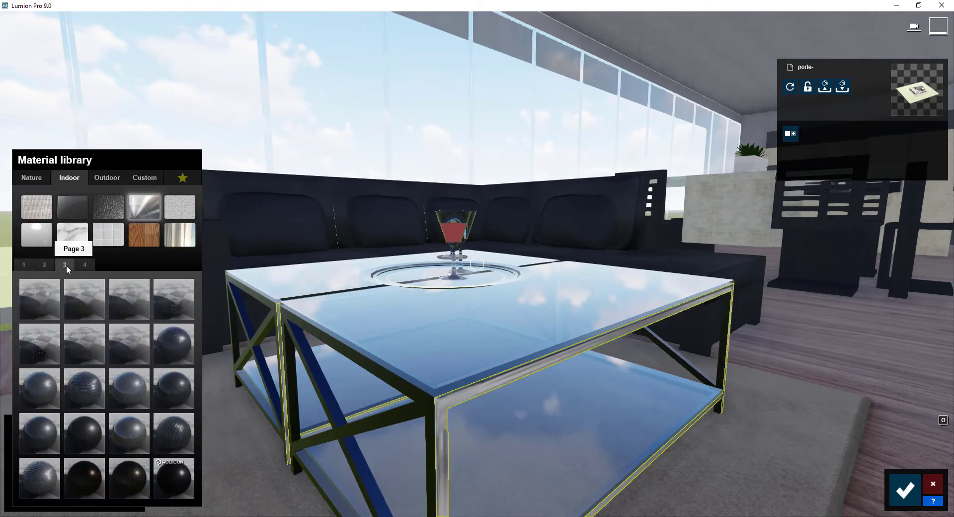
left_click(178, 484)
left_click(906, 490)
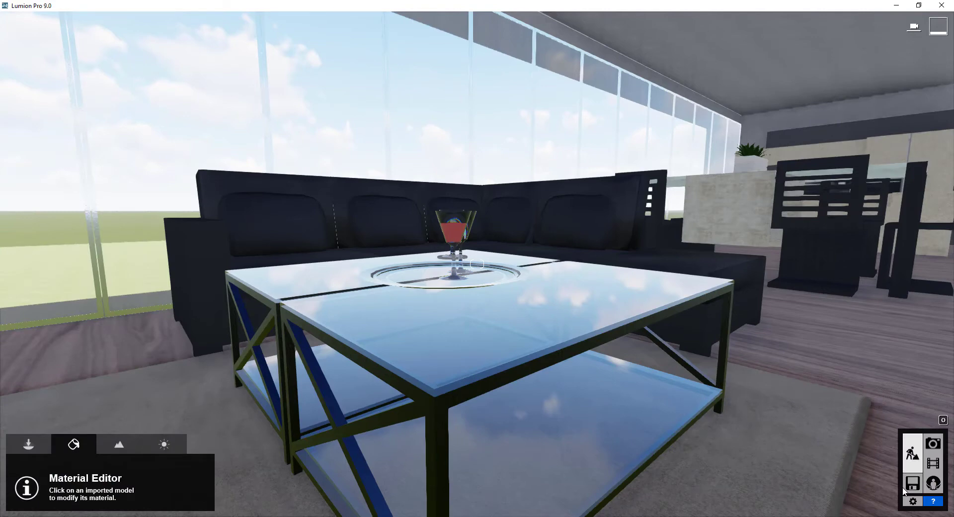
Try several indoor leather swatches on the sofa body, including Leather 007 and 013A
key("w")
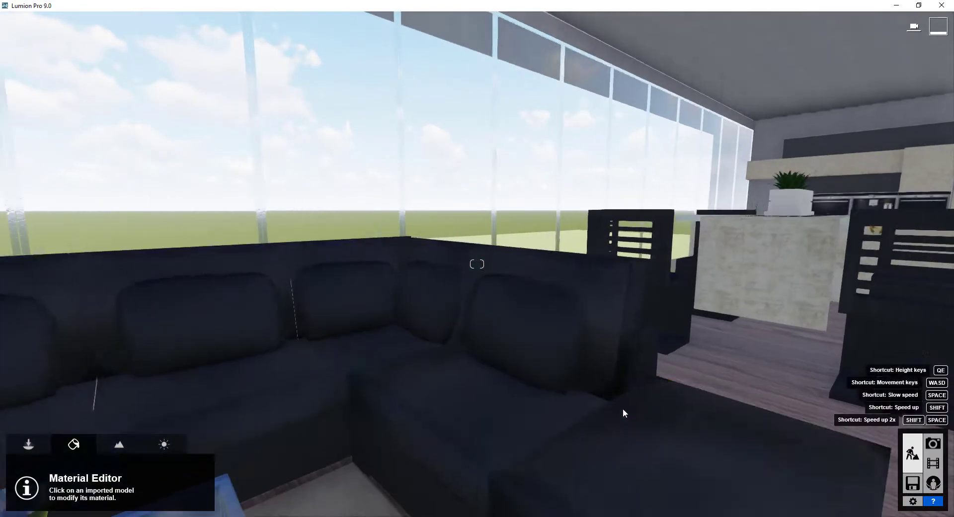
left_click(617, 440)
left_click(69, 177)
left_click(108, 207)
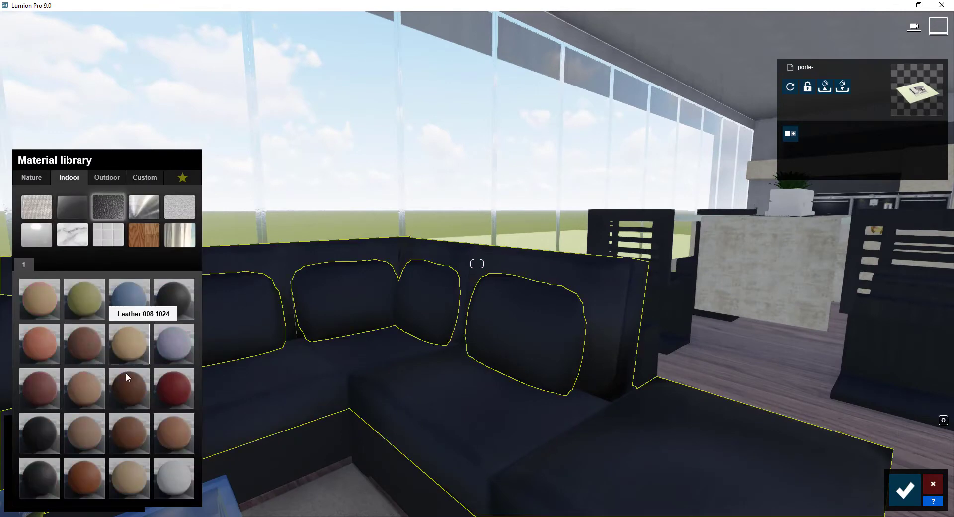
left_click(125, 383)
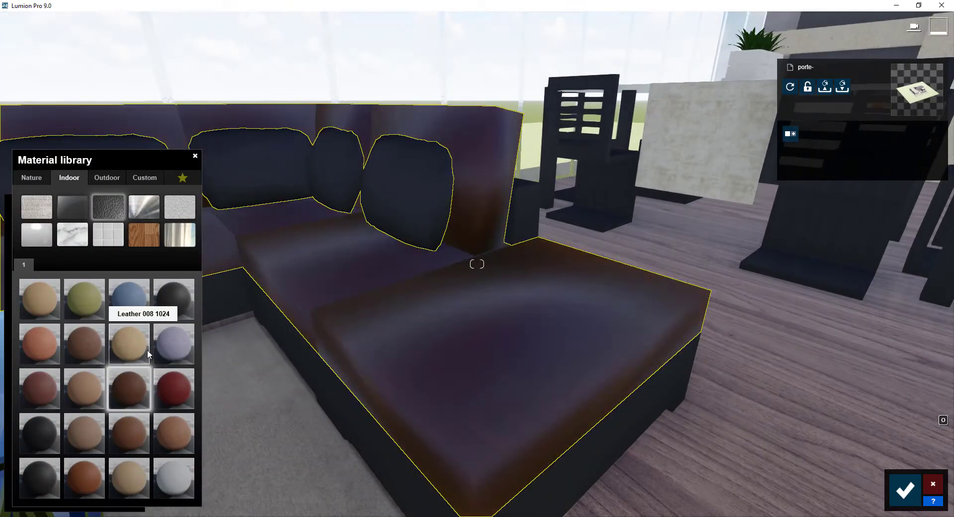
left_click(90, 341)
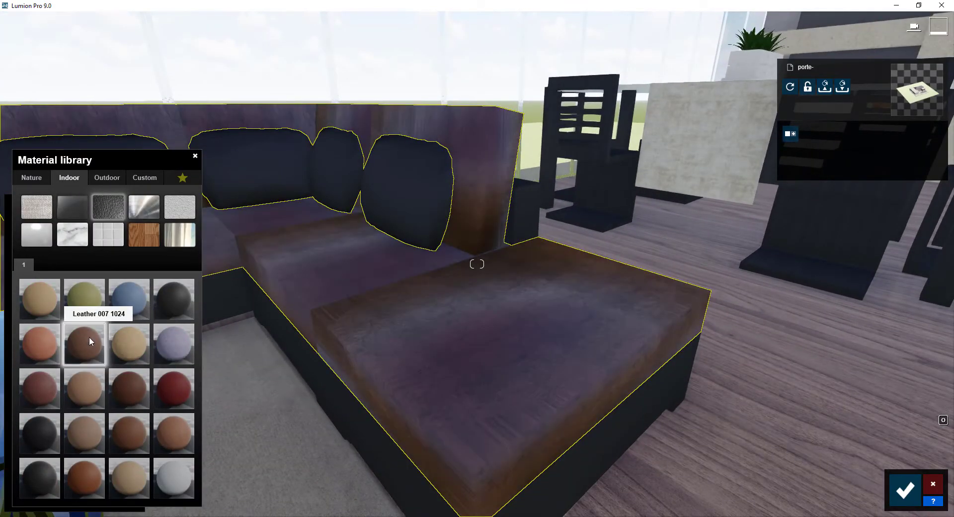
left_click(169, 306)
left_click(132, 434)
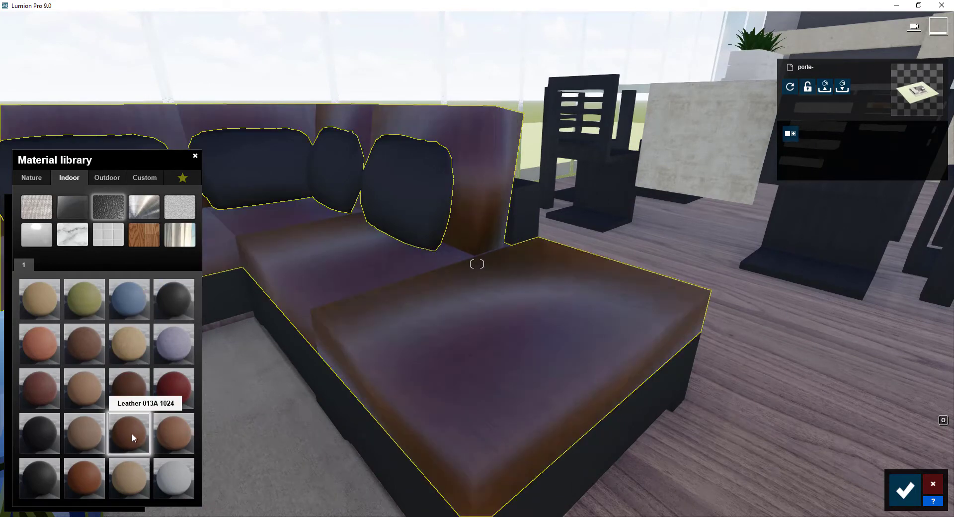
left_click(35, 385)
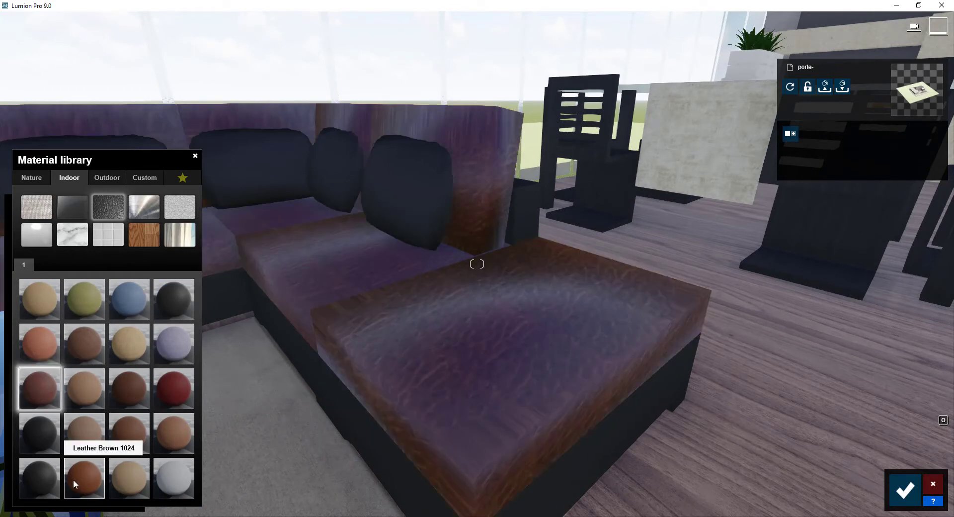
Apply Leather White 1024 to the sofa with light edge weathering
left_click(183, 479)
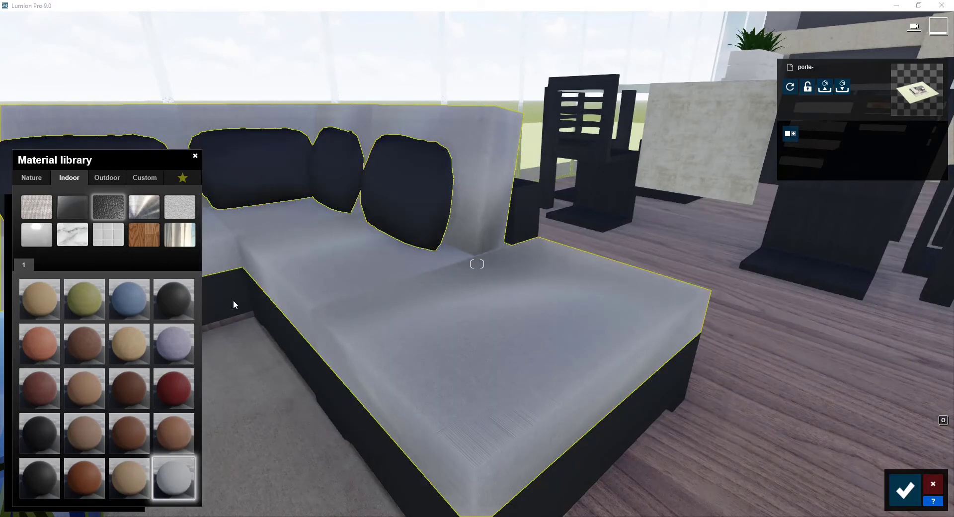
left_click(177, 471)
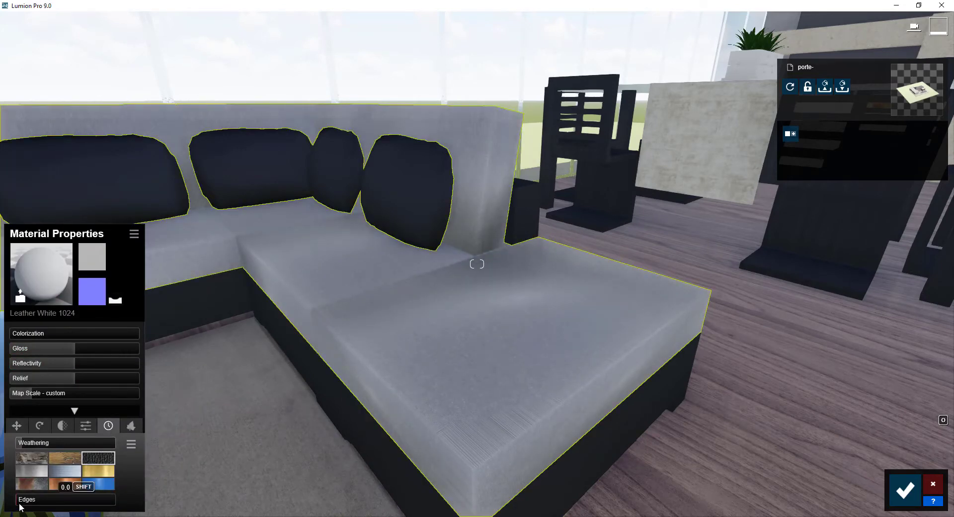
left_click_drag(20, 506, 37, 503)
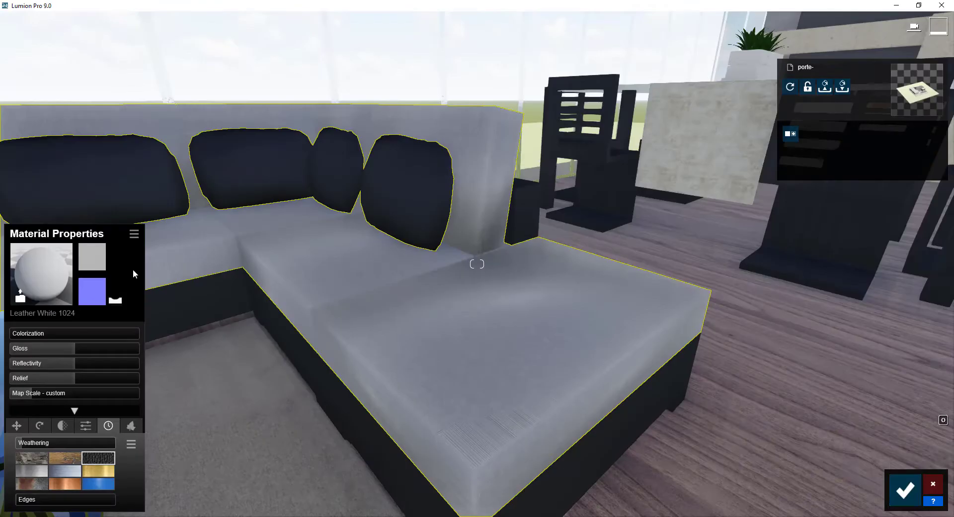
left_click(133, 239)
Revert the sofa's charcoal cushions and base to their original material and confirm
left_click(590, 443)
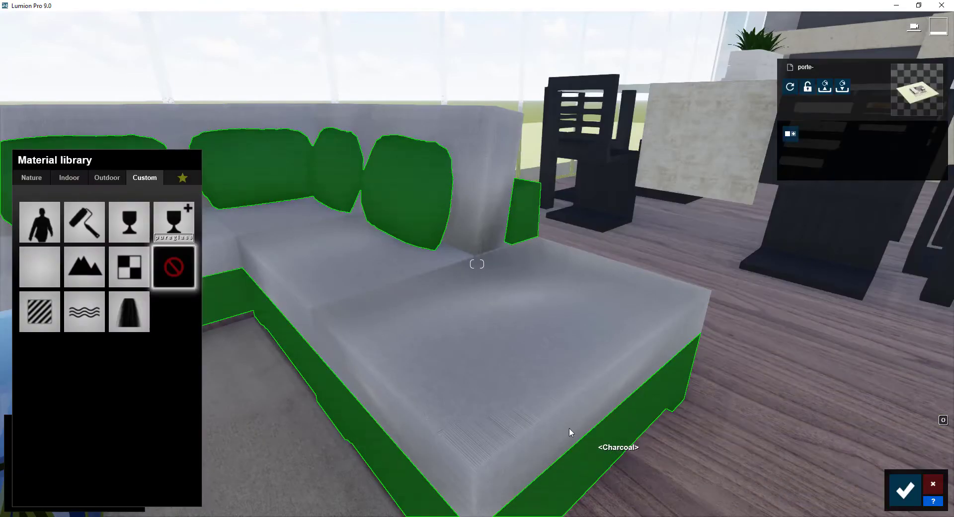
left_click(41, 313)
left_click(138, 236)
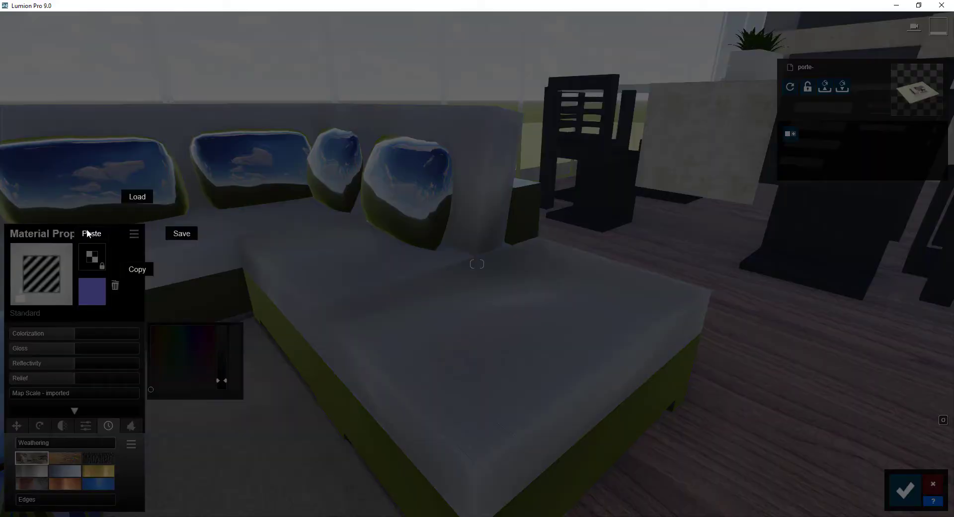
left_click(137, 271)
left_click(906, 489)
key("w")
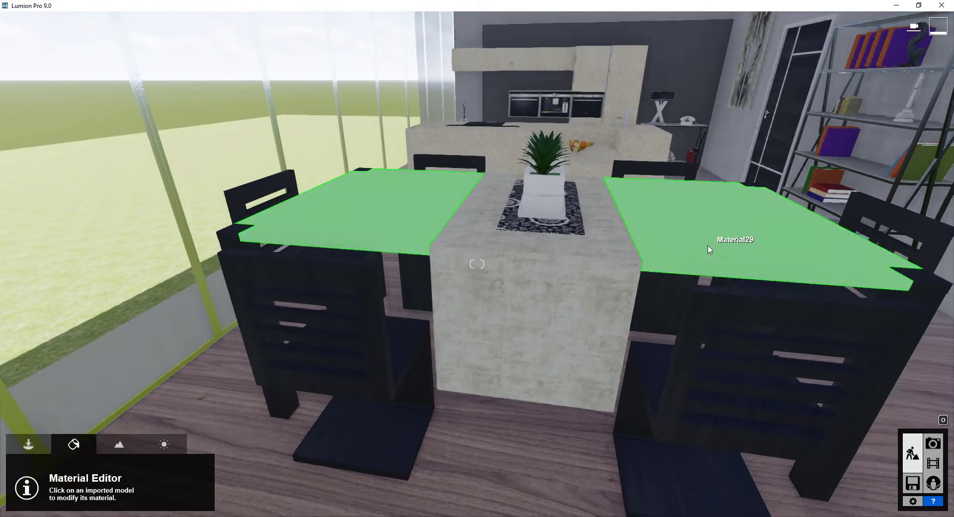
Give the dining table tops the outdoor Glass Panels 001 material and confirm
left_click(708, 273)
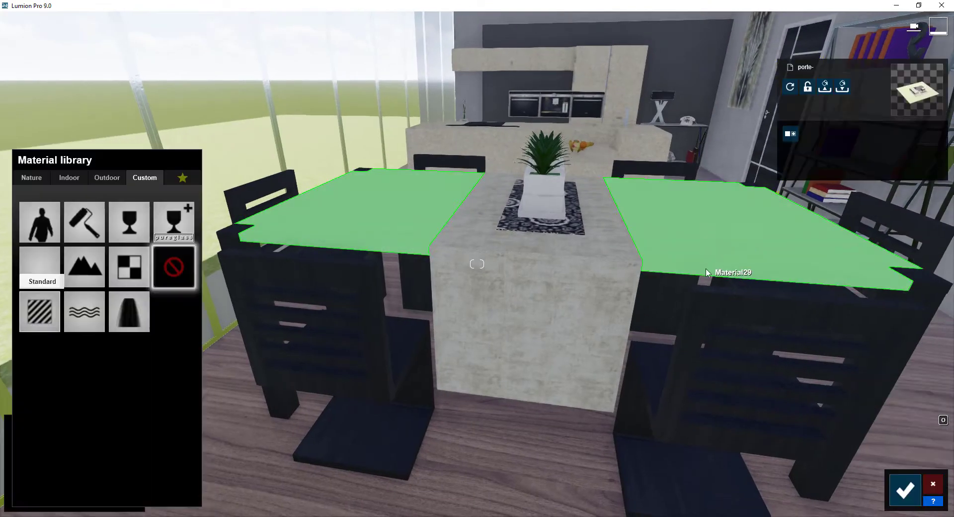
left_click(103, 179)
left_click(42, 306)
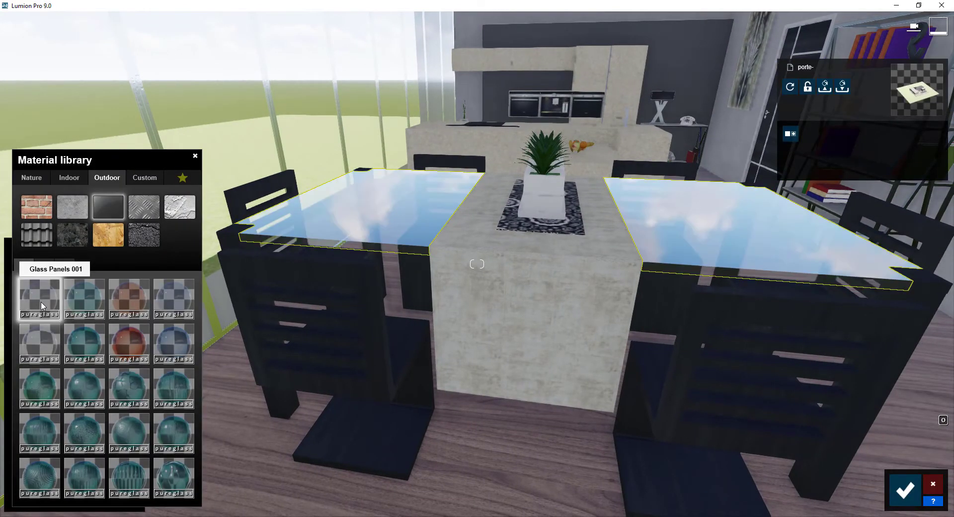
left_click(171, 342)
left_click(905, 490)
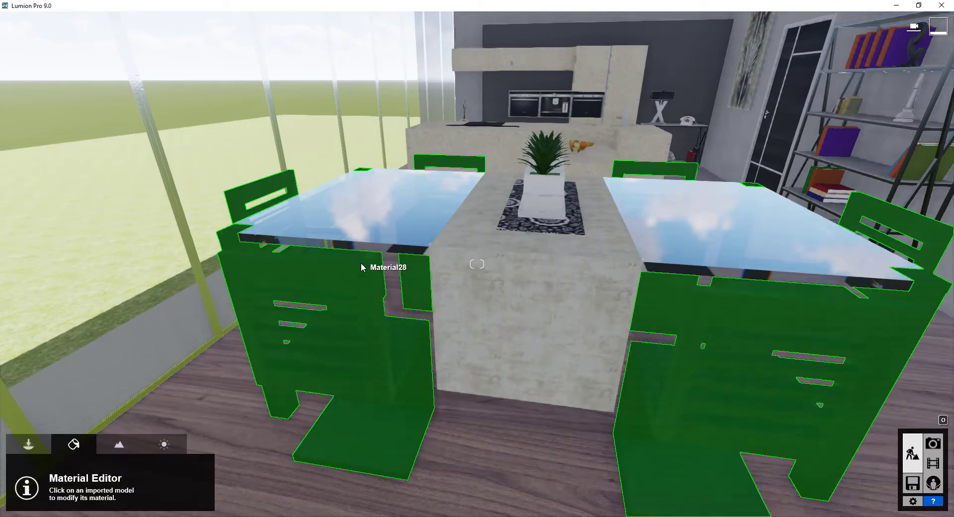
Try a plain Standard material on the dining chairs and adjust its colour brightness
left_click(361, 263)
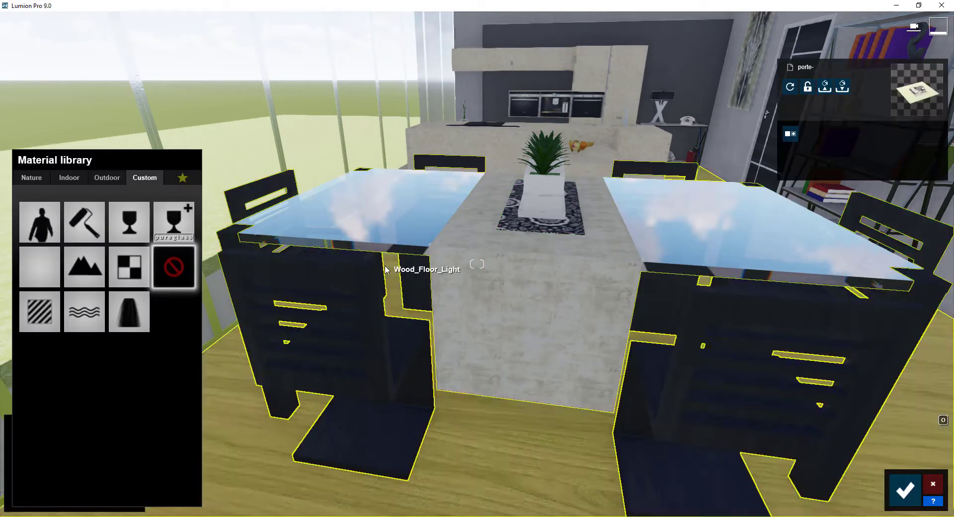
left_click(49, 306)
left_click(45, 334)
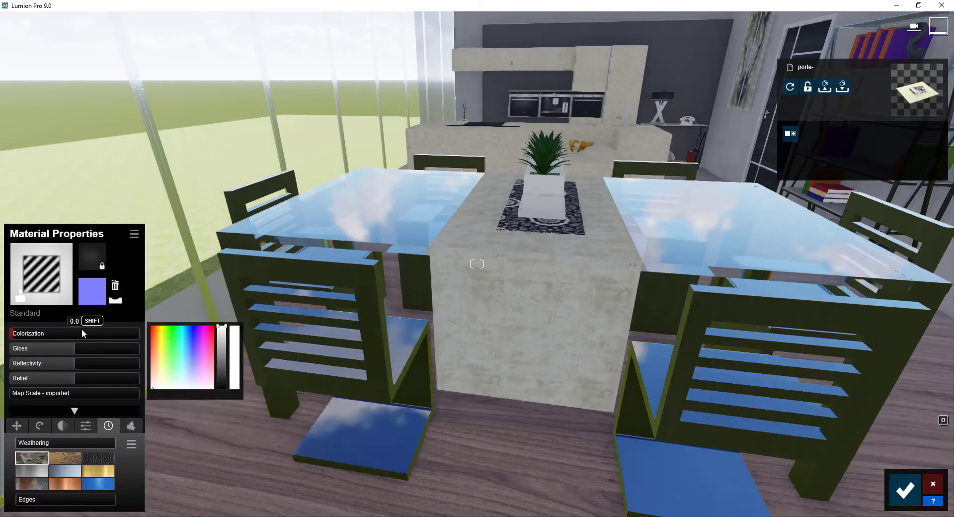
left_click(225, 366)
left_click(41, 274)
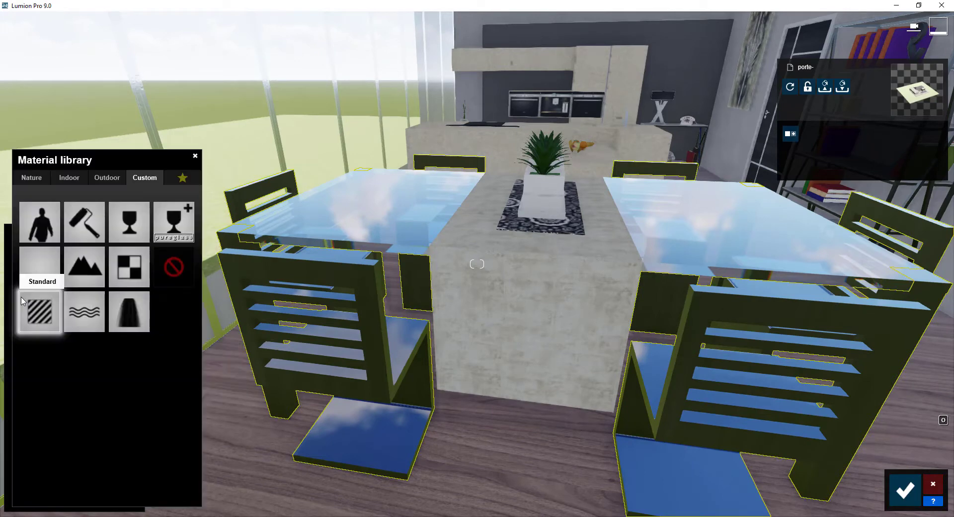
Browse the metal pages and apply the dark indoor Teflon metal to the dining chairs
left_click(107, 178)
left_click(110, 242)
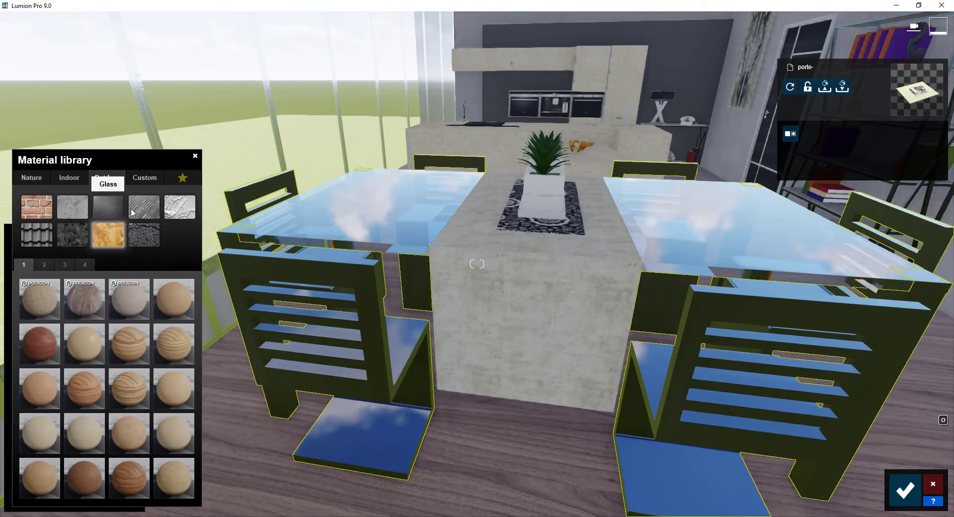
left_click(146, 213)
left_click(73, 180)
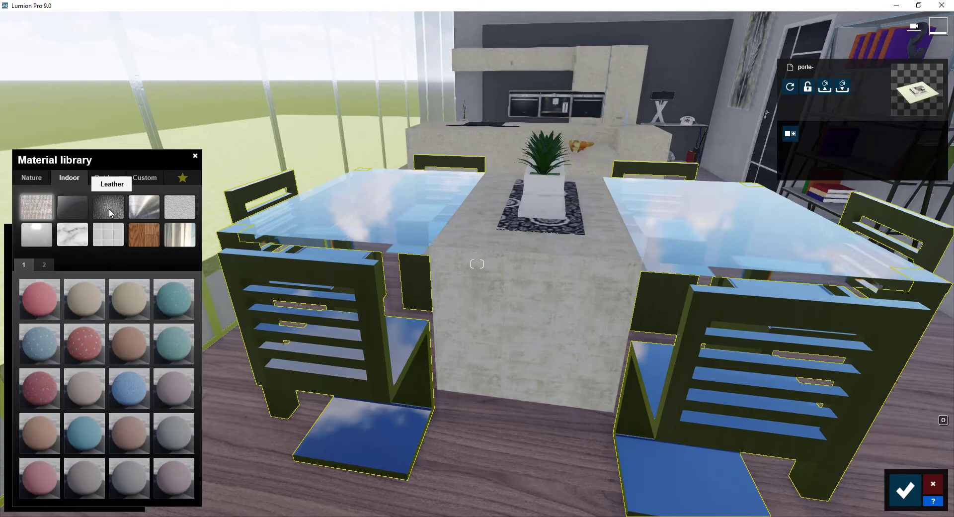
left_click(141, 214)
left_click(44, 265)
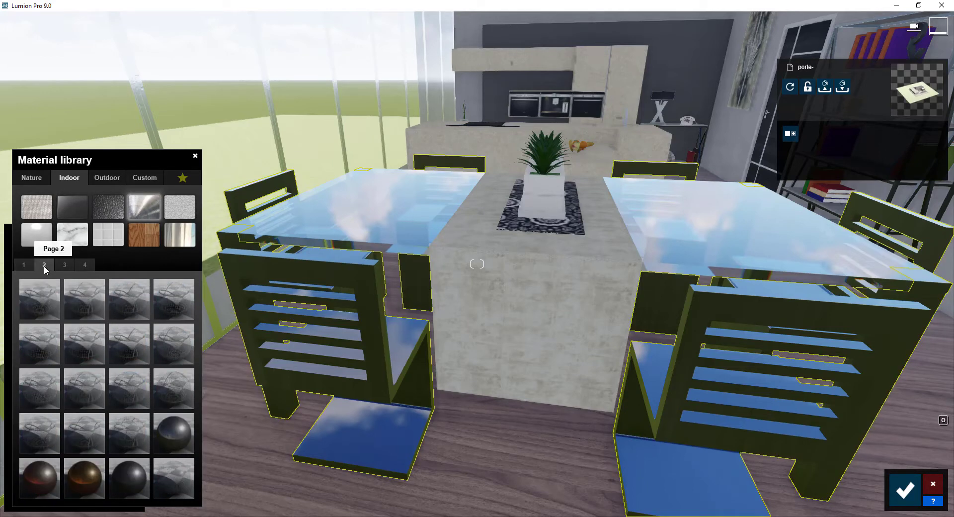
left_click(65, 265)
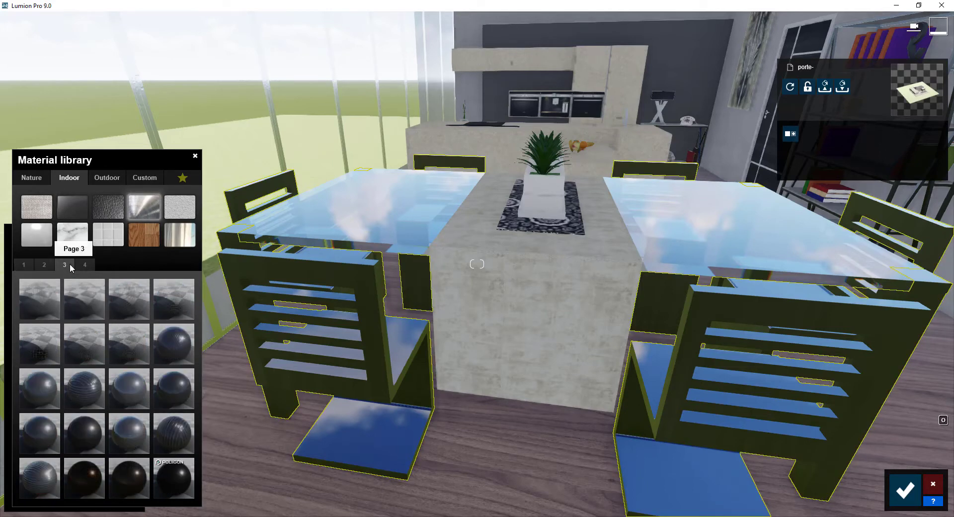
left_click(82, 265)
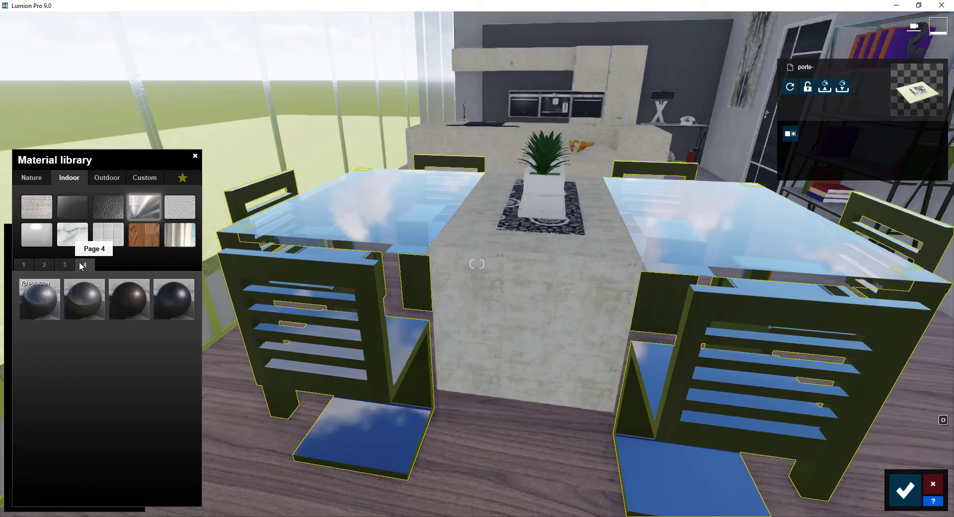
left_click(64, 265)
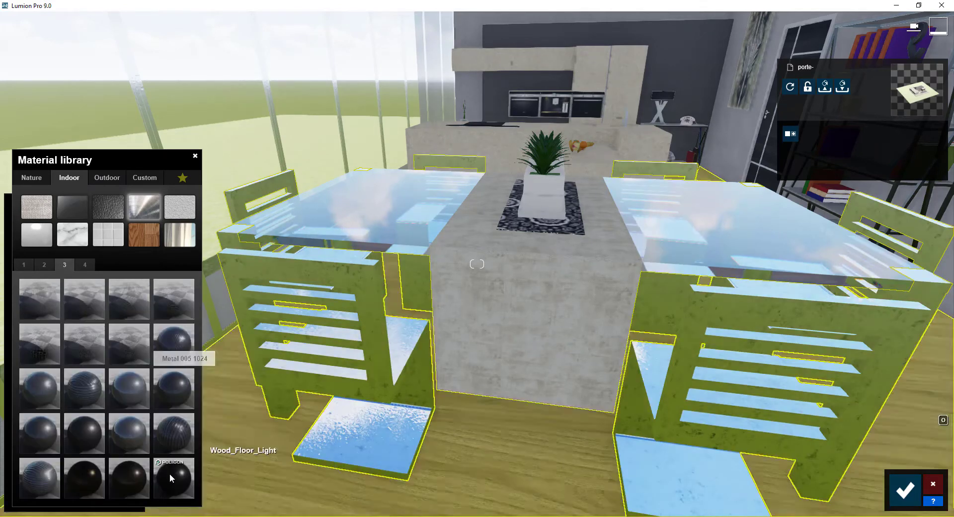
left_click(169, 475)
Confirm the chairs' metal, then give the centre block SuedePatchy fabric with 0.3 weathering
left_click(905, 491)
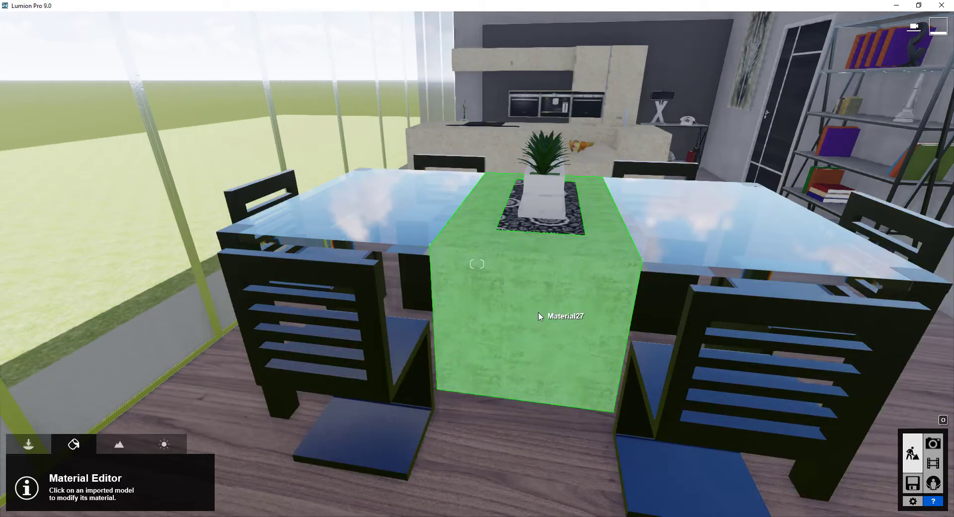
left_click(541, 316)
left_click(69, 177)
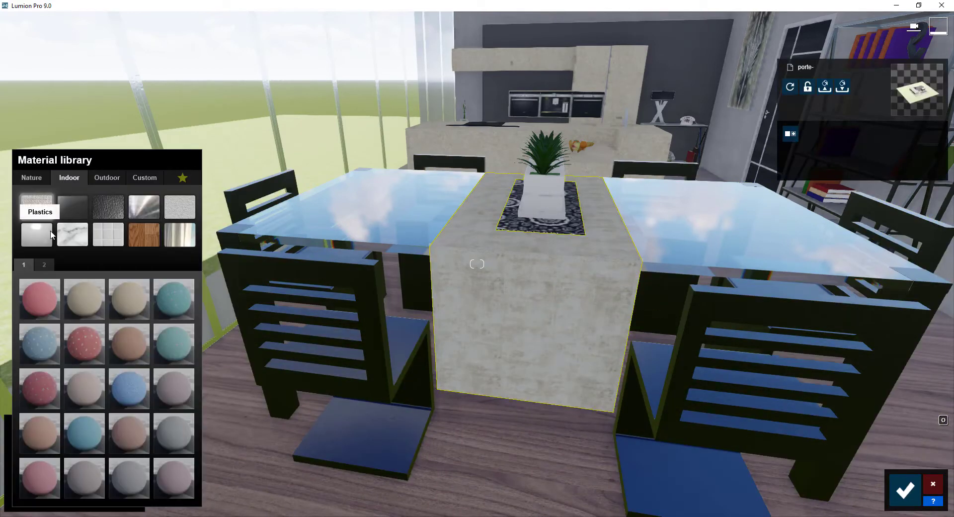
left_click(45, 266)
scroll(517, 299, "up", 5)
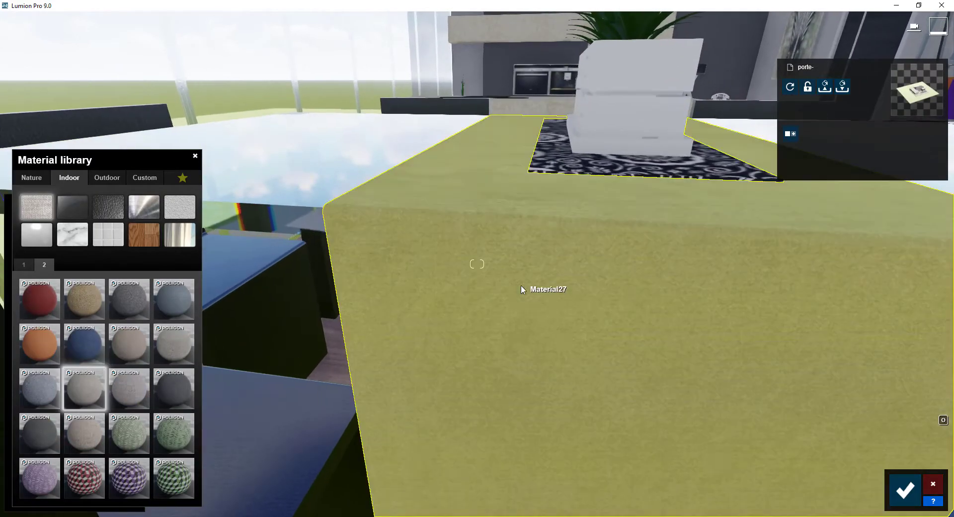
left_click(81, 382)
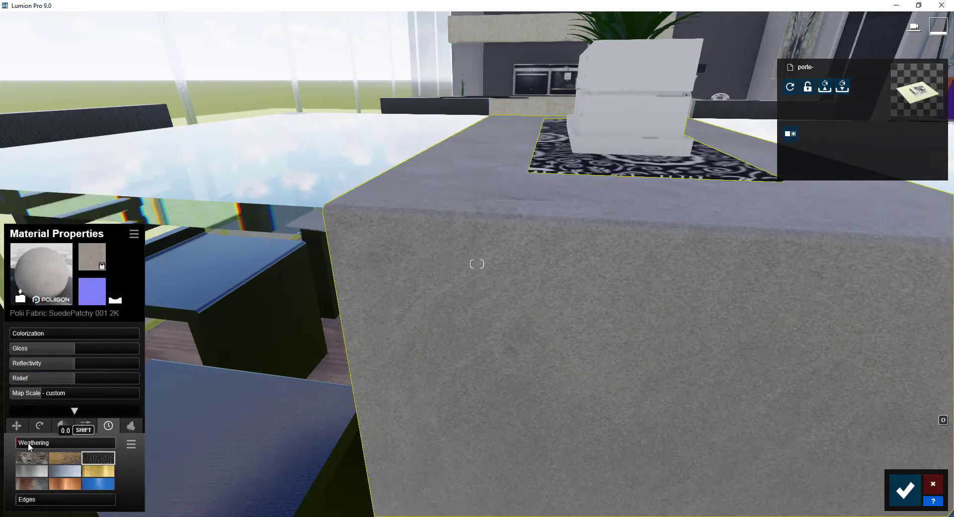
left_click_drag(29, 446, 54, 446)
left_click(895, 507)
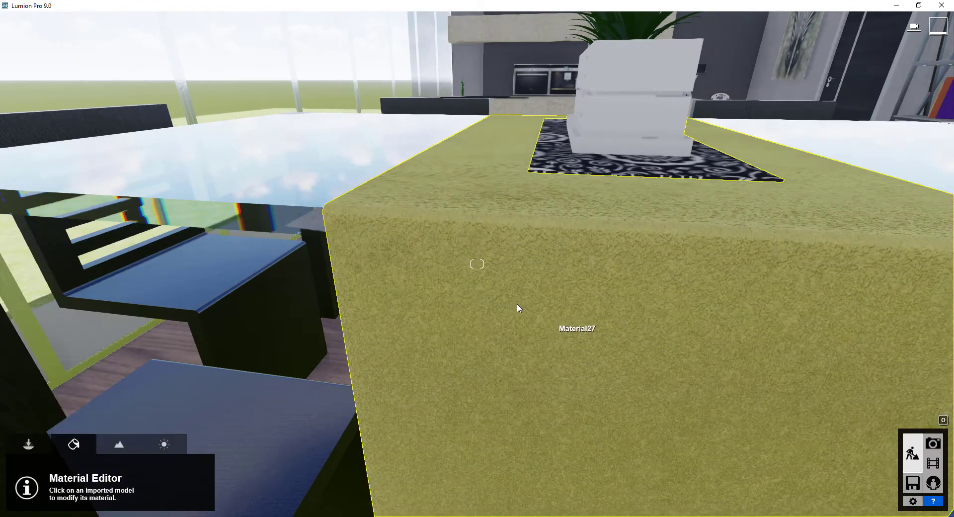
Give the planter a white Indoor Stone marble finish and confirm it
right_click_drag(517, 306, 592, 353)
left_click(422, 359)
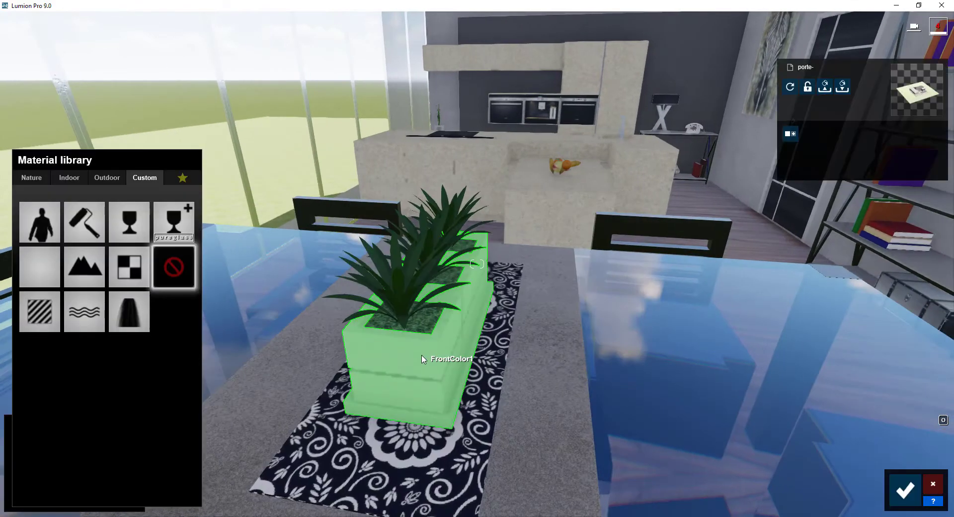
left_click(69, 176)
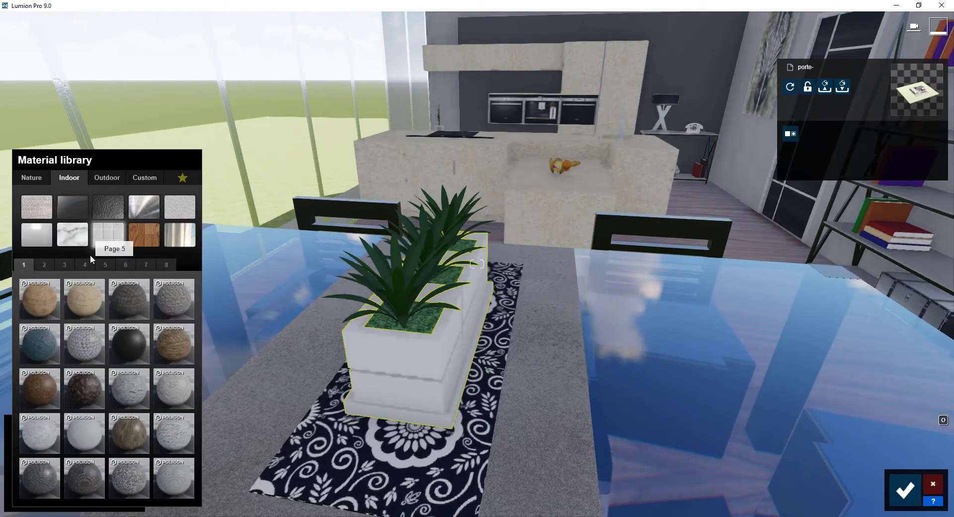
left_click(74, 234)
key("s")
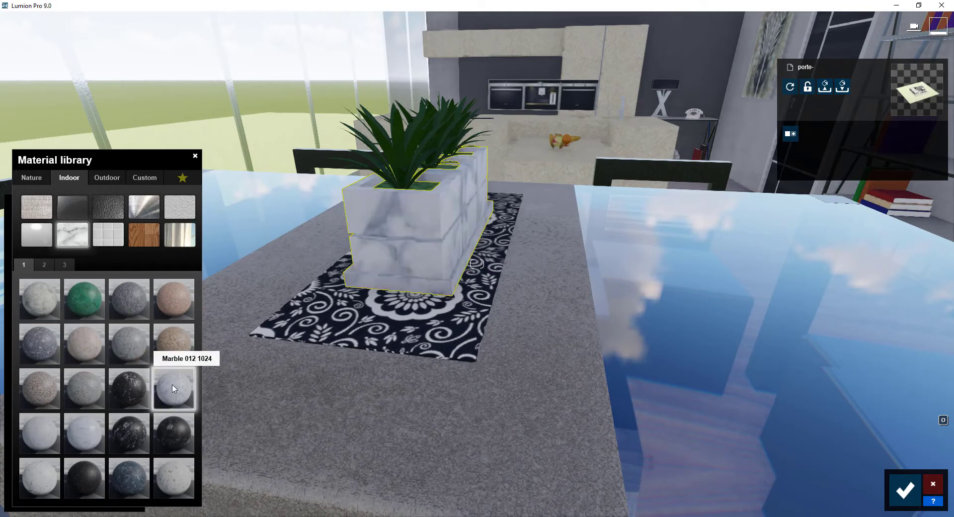
left_click(40, 298)
left_click(905, 490)
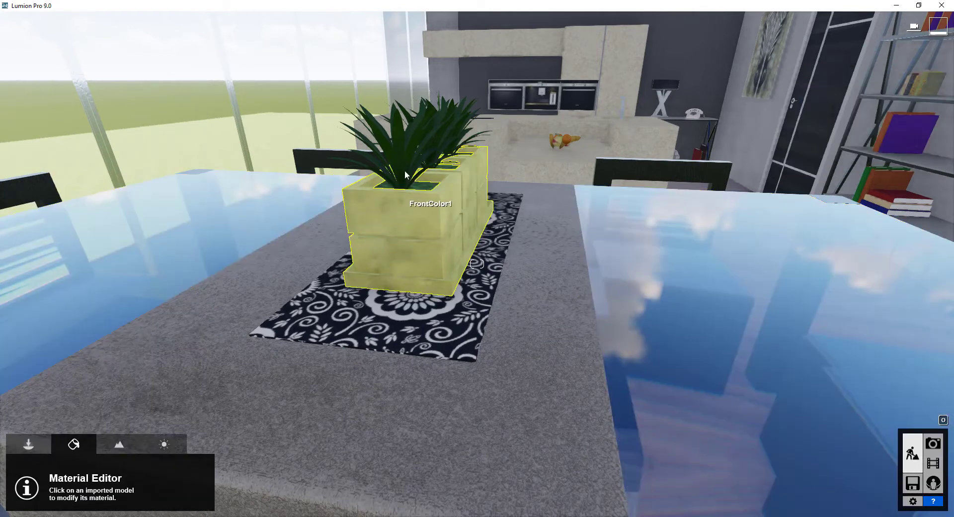
Apply Wild Grass 01 3D grass to the plant with grass size 0.0 and confirm
left_click(404, 171)
left_click(31, 178)
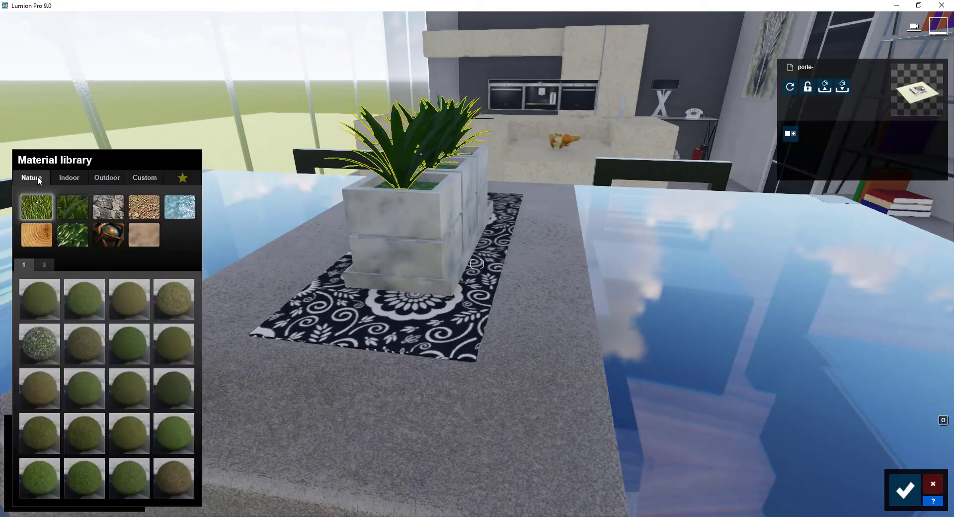
left_click(69, 207)
left_click(47, 428)
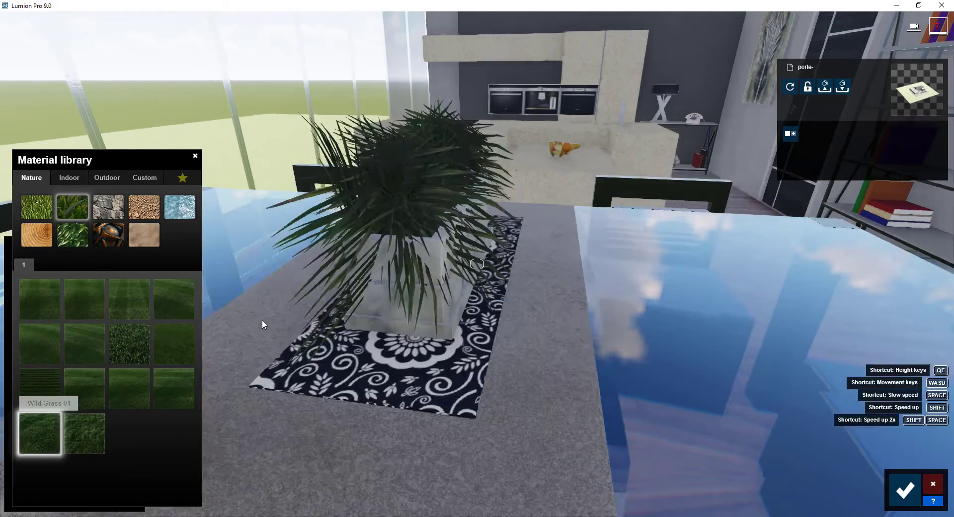
left_click(47, 427)
left_click_drag(36, 406, 15, 405)
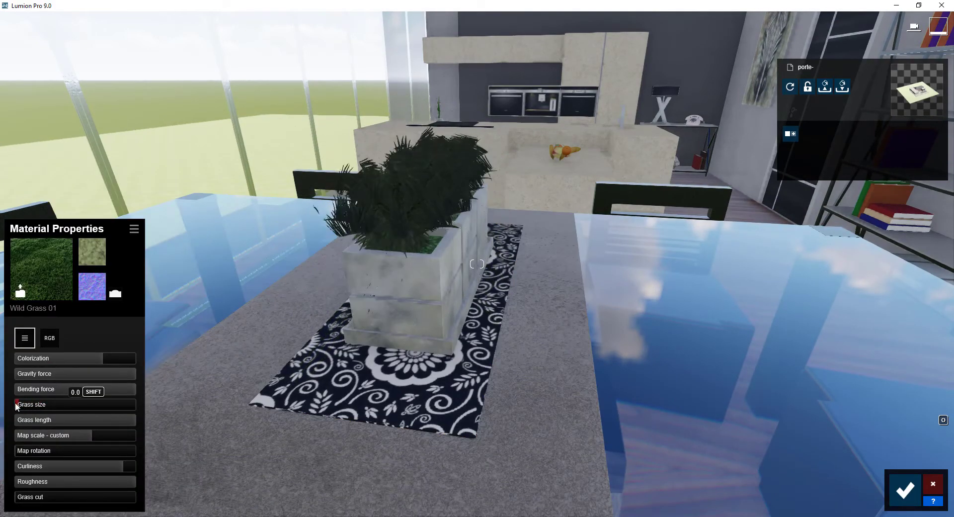
left_click(905, 490)
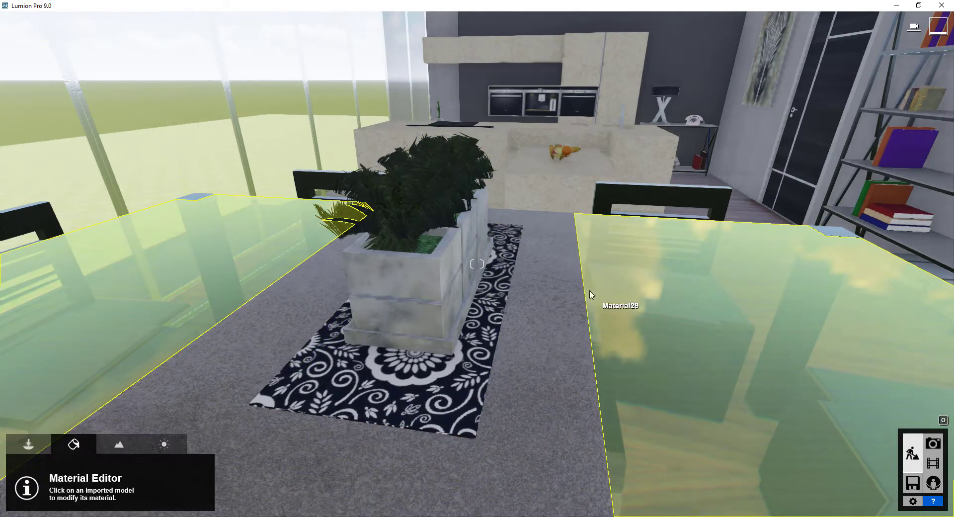
Select the kitchen wall and bring up the second page of Indoor plasters
key("s")
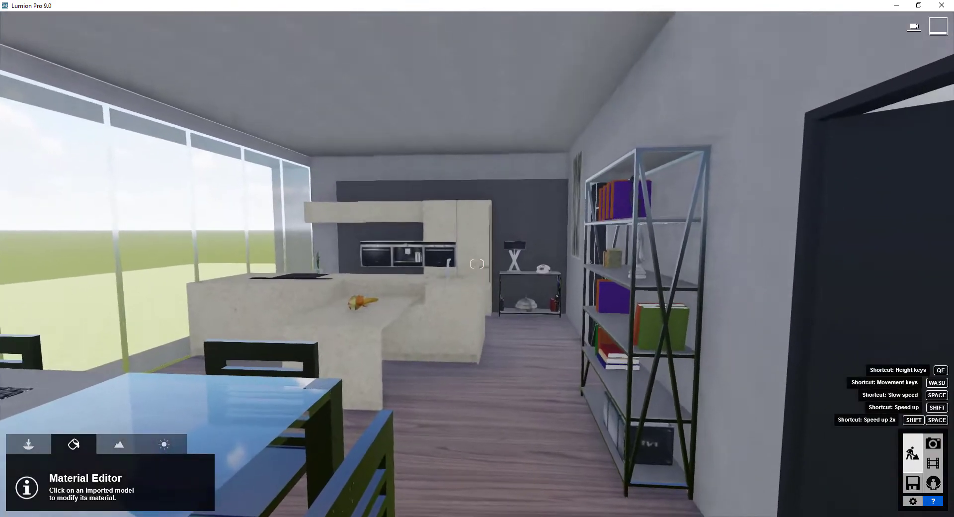
right_click_drag(591, 294, 675, 173)
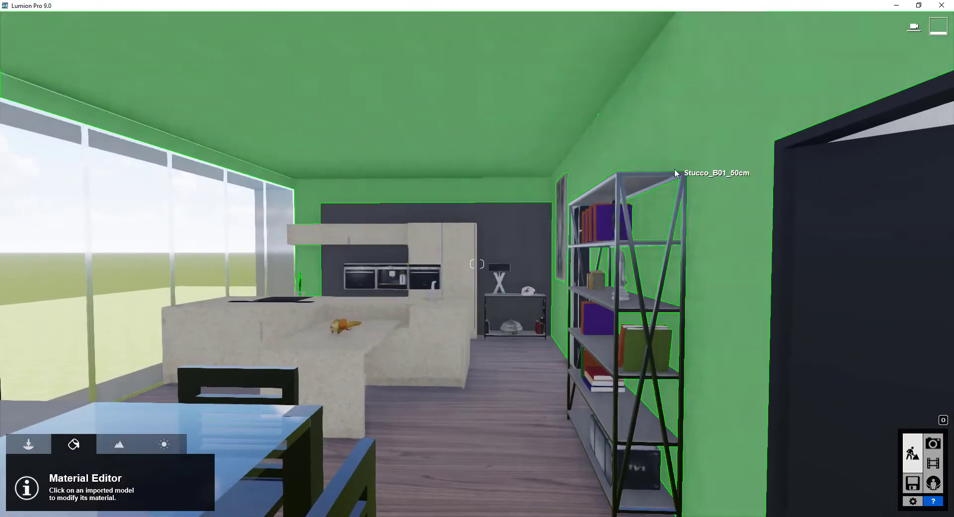
left_click(686, 146)
left_click(106, 178)
left_click(70, 177)
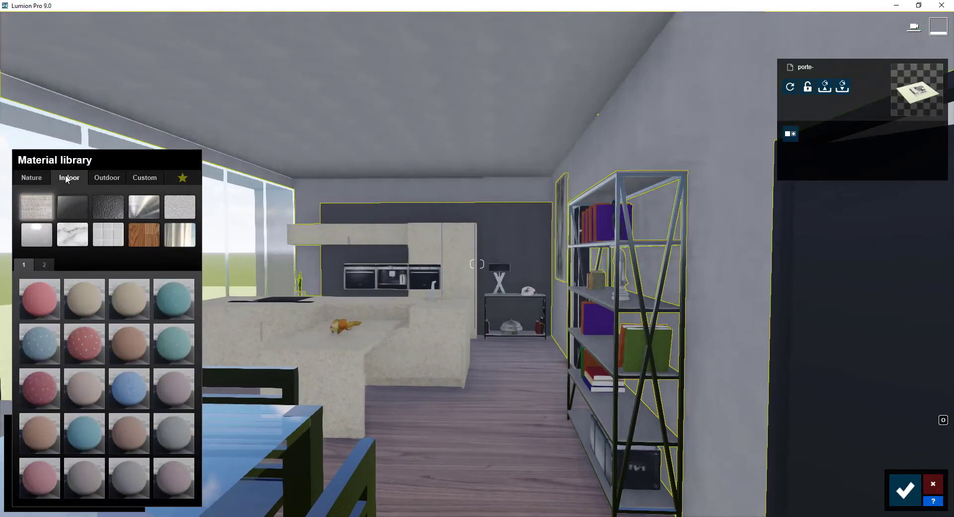
left_click(175, 209)
left_click(51, 266)
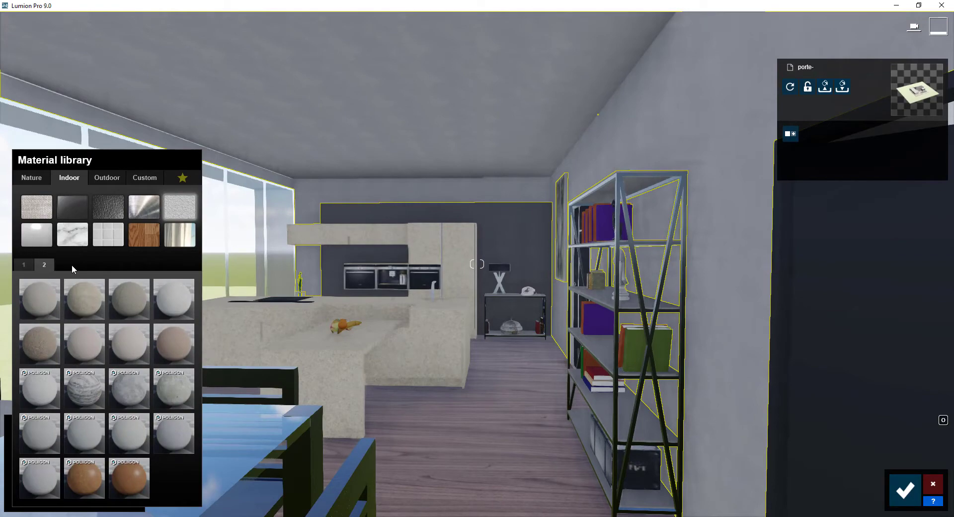
Try several plaster swatches, then save Polii Stucco 02 2k on the wall
left_click(52, 395)
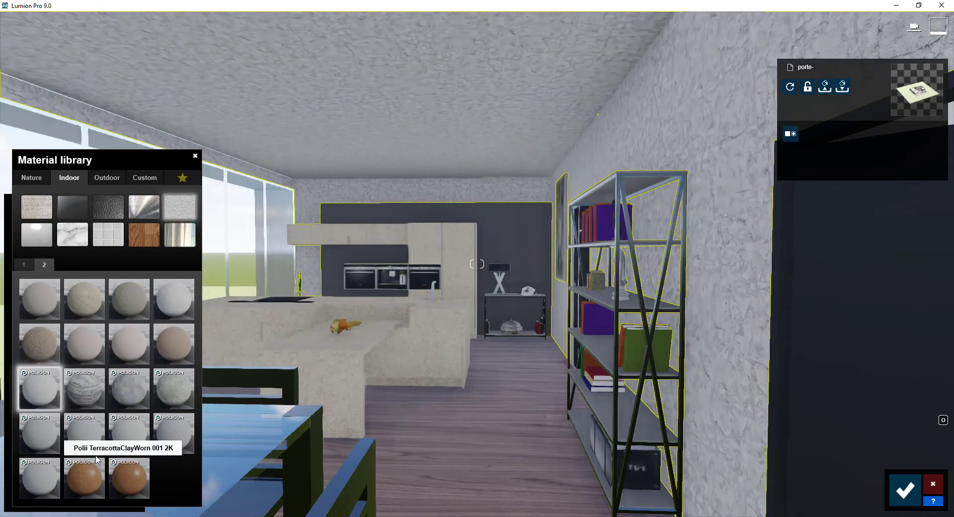
left_click(84, 432)
right_click_drag(85, 432, 166, 434)
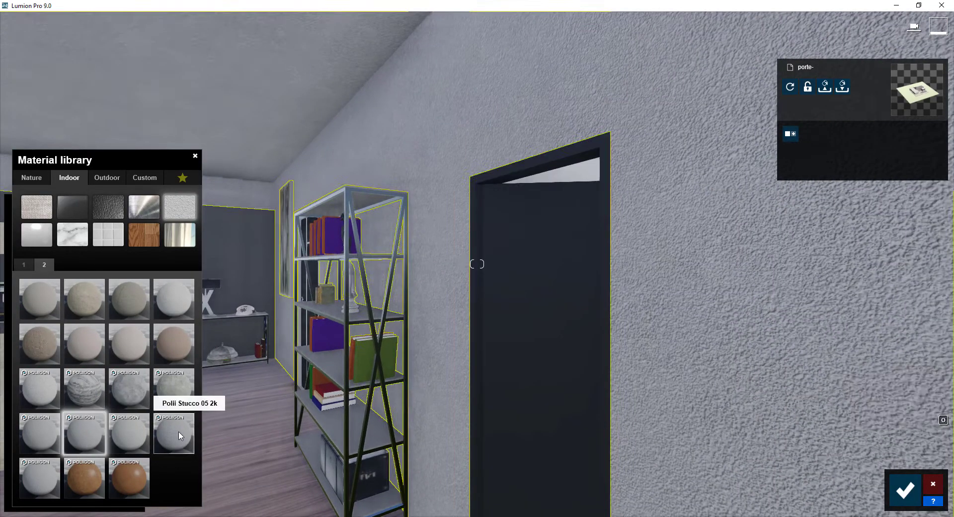
left_click(166, 434)
left_click(33, 481)
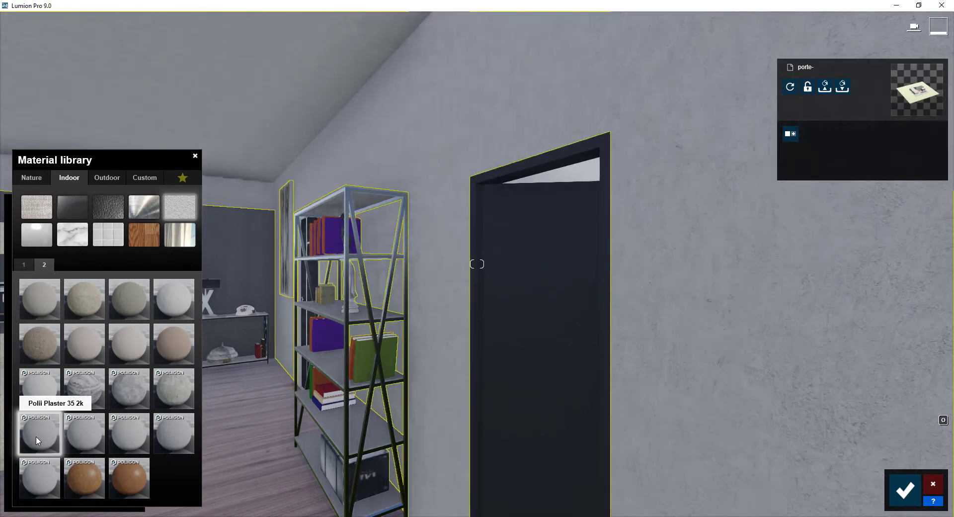
left_click(48, 407)
left_click(91, 431)
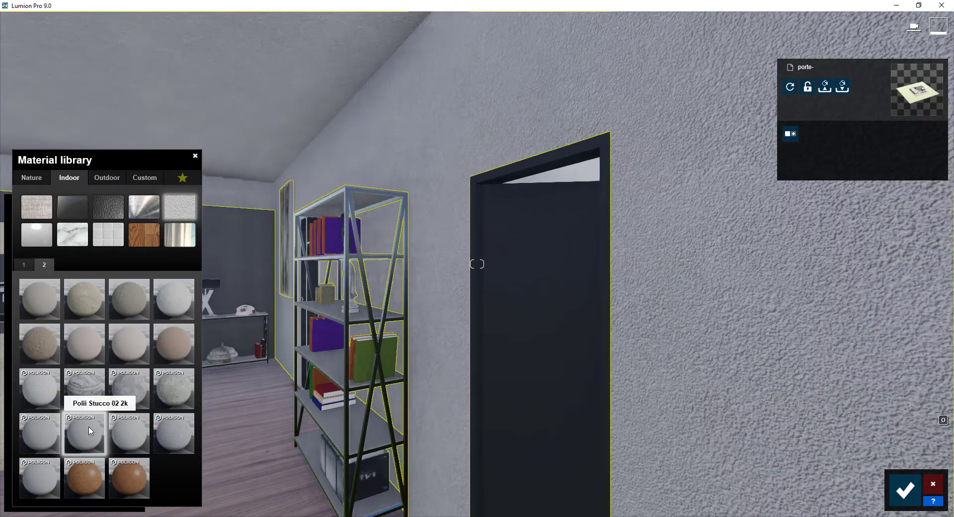
left_click(90, 427)
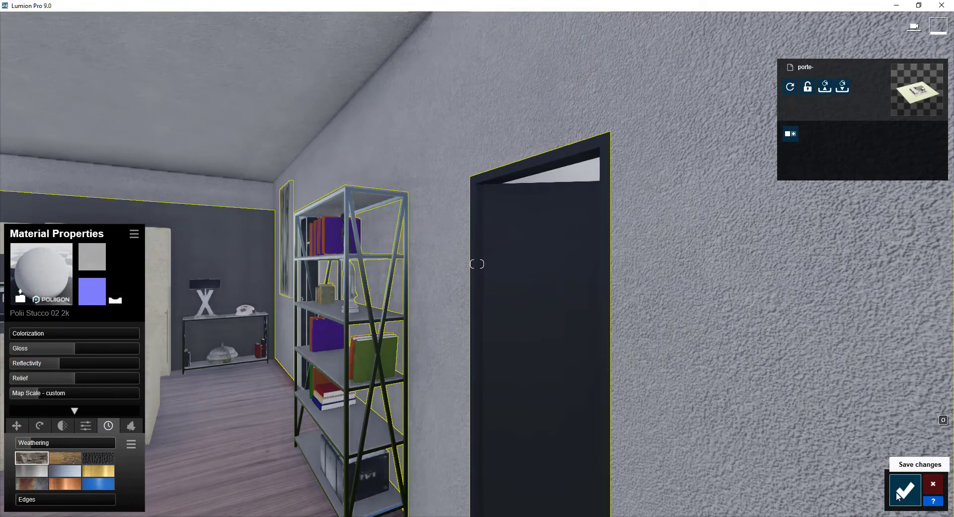
left_click(905, 490)
right_click_drag(547, 349, 466, 350)
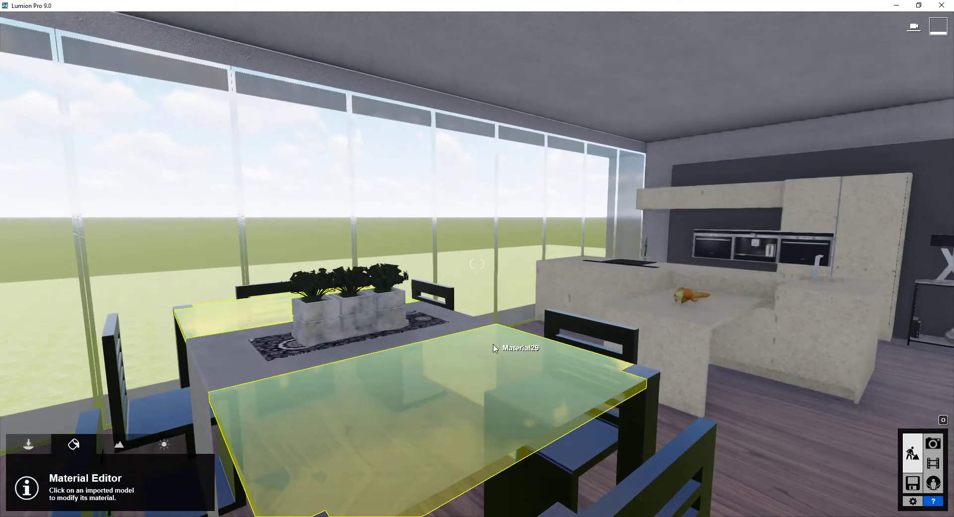
key("shift+s")
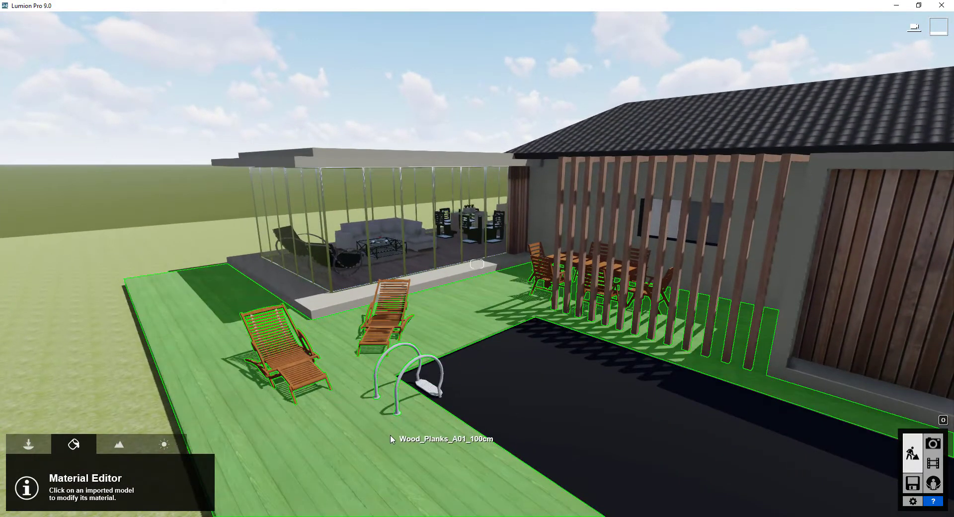
Give the deck the Standard material with wood weathering at 0.4 and save
left_click(396, 434)
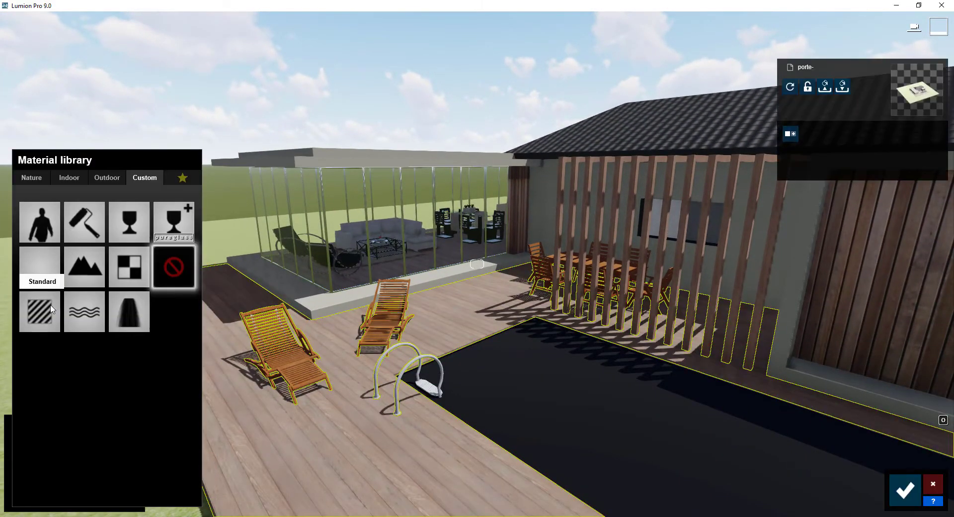
left_click(50, 311)
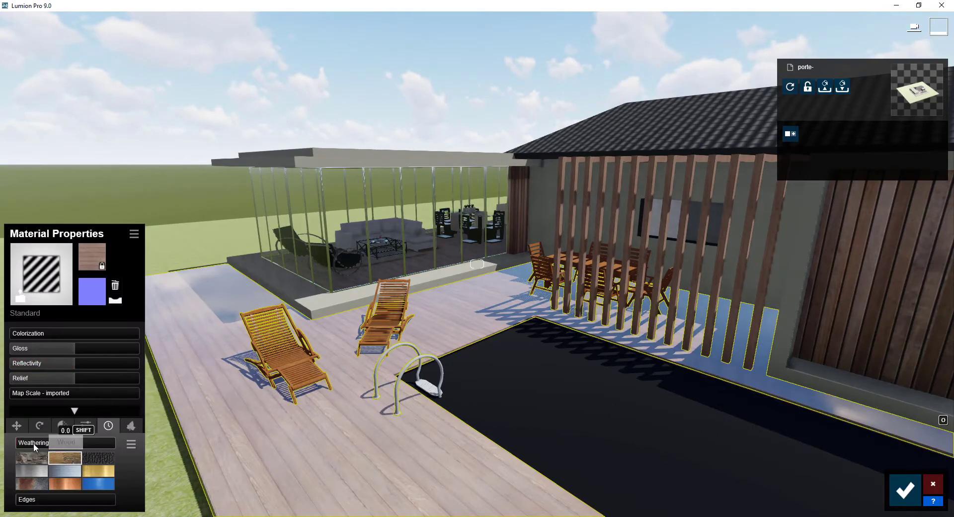
key("w")
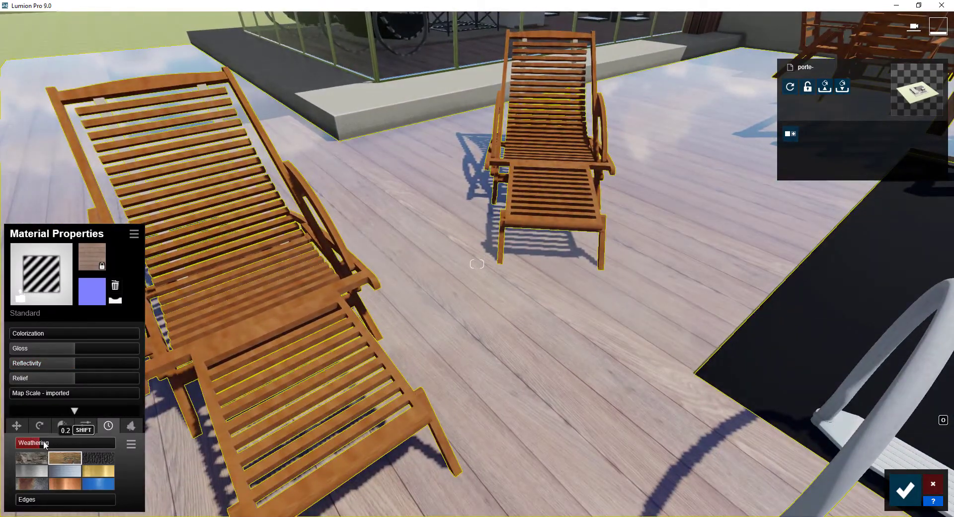
left_click_drag(44, 444, 57, 446)
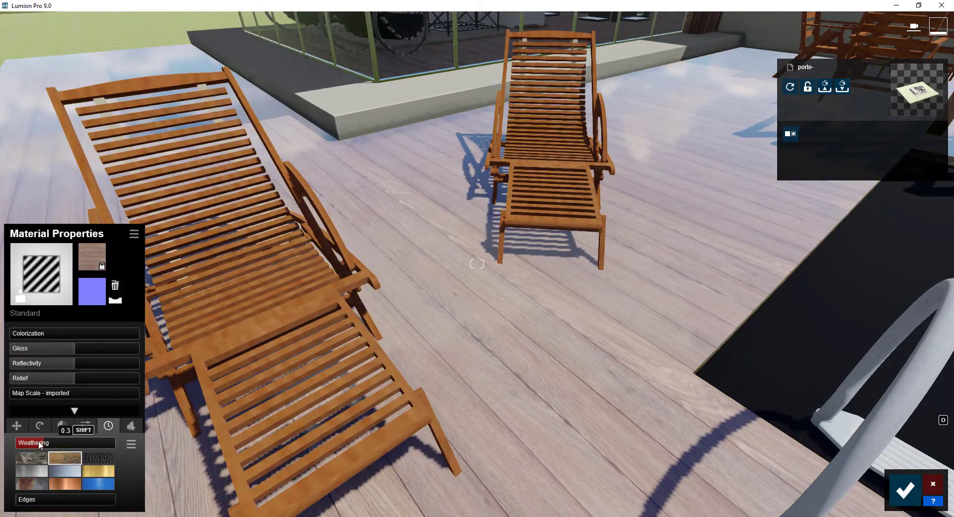
key("s")
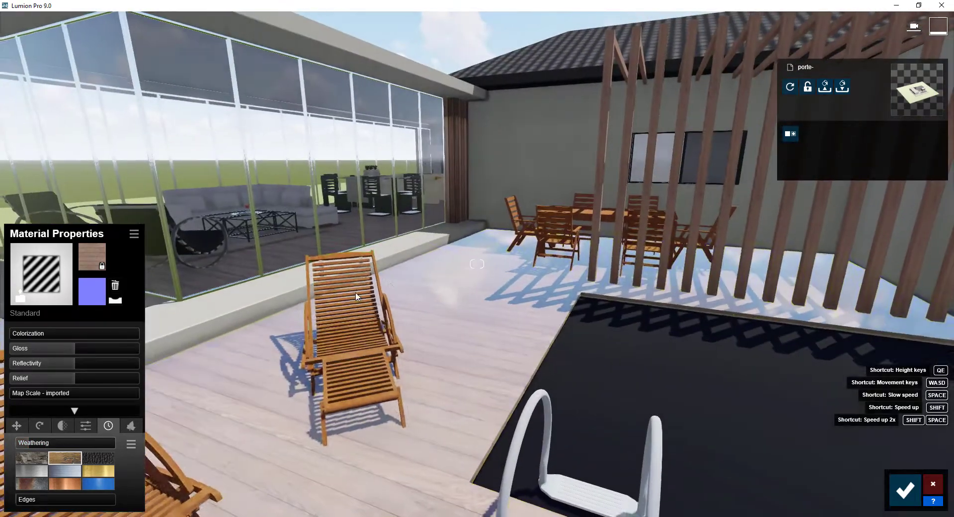
left_click(904, 491)
Make the pool surface Nice Pool water, after trying Azure Pool, and save
left_click(672, 380)
left_click(31, 177)
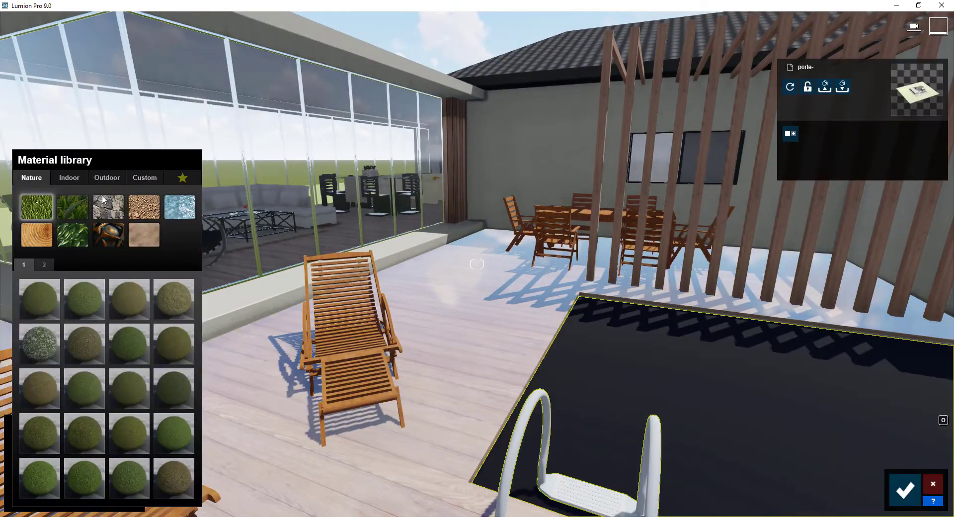
left_click(181, 208)
left_click(129, 432)
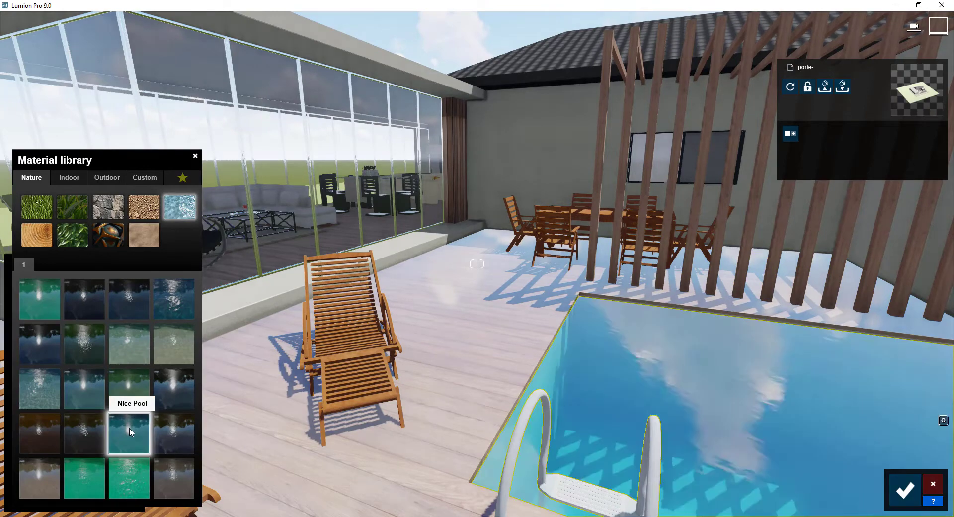
right_click_drag(129, 431, 110, 405)
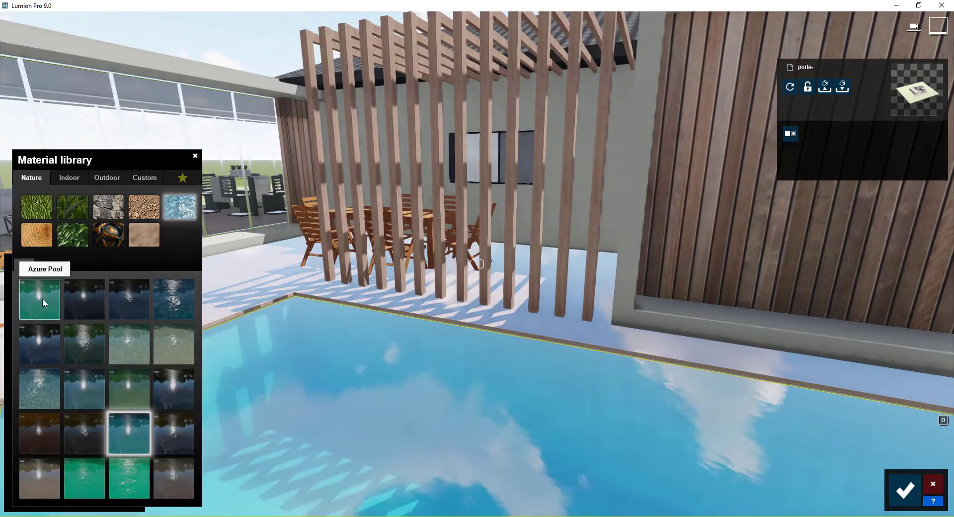
left_click(43, 298)
right_click_drag(373, 394, 266, 432)
left_click(133, 428)
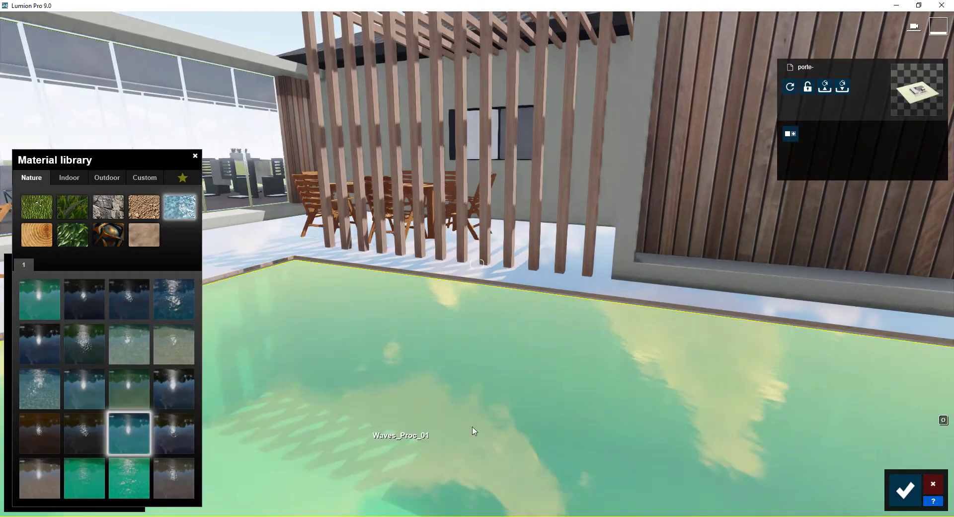
left_click(905, 491)
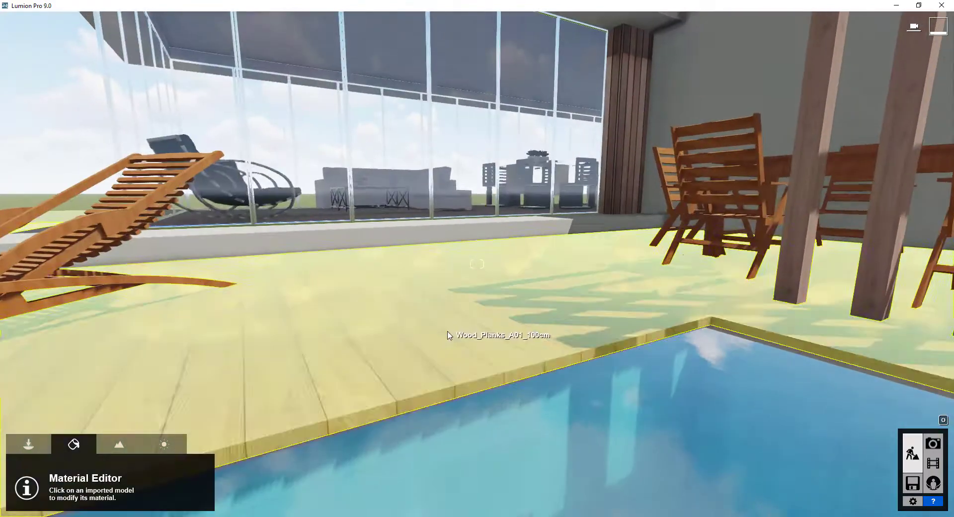
Line the pool floor with Polii Tiles40 VAR1 2k blue tiles and save
right_click_drag(448, 335, 409, 291)
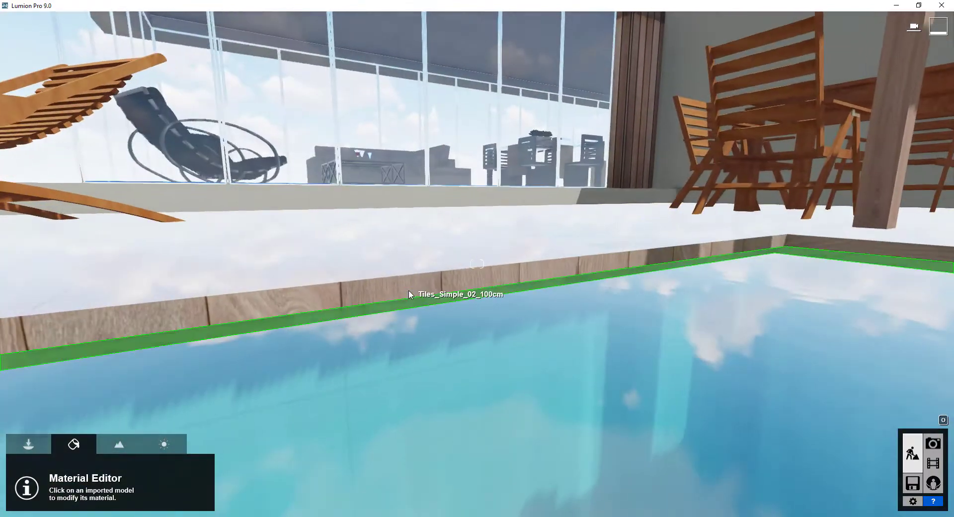
left_click(401, 330)
left_click(68, 180)
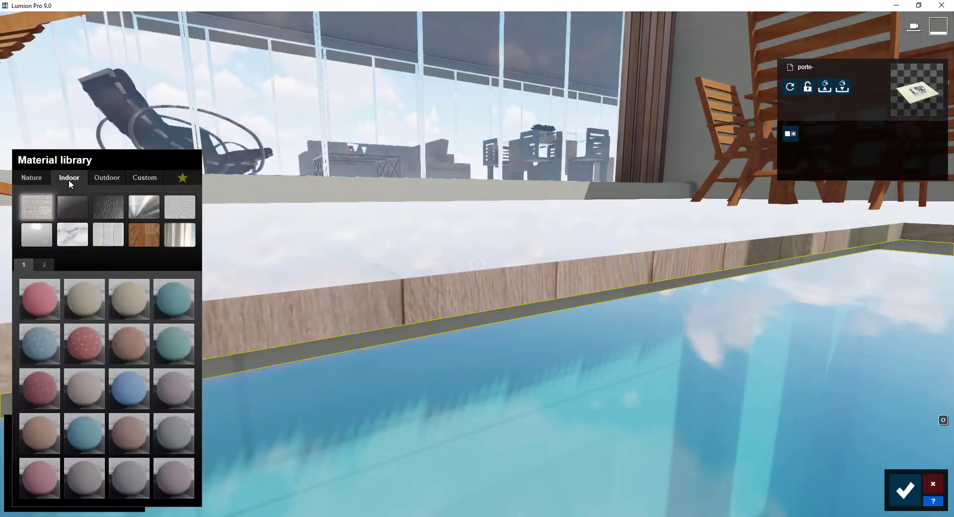
left_click(108, 234)
left_click(44, 344)
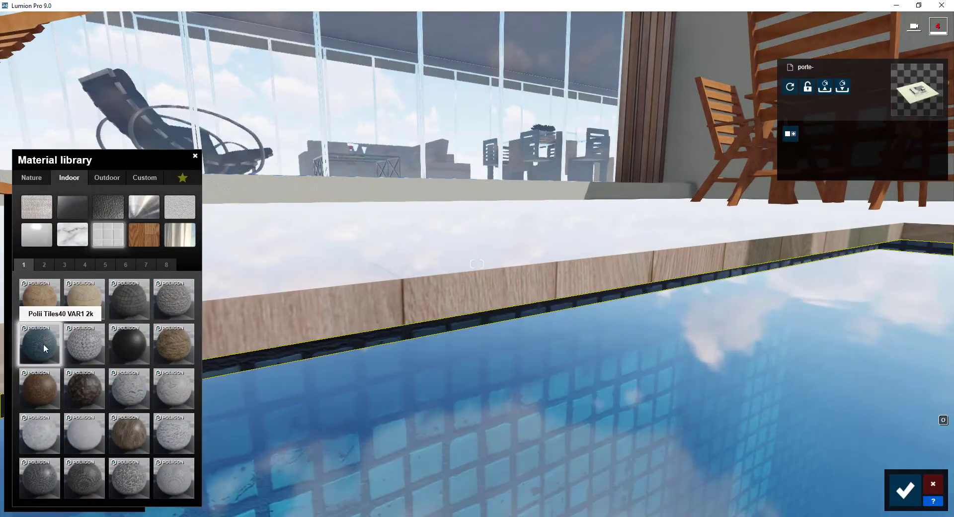
left_click(107, 178)
left_click(68, 179)
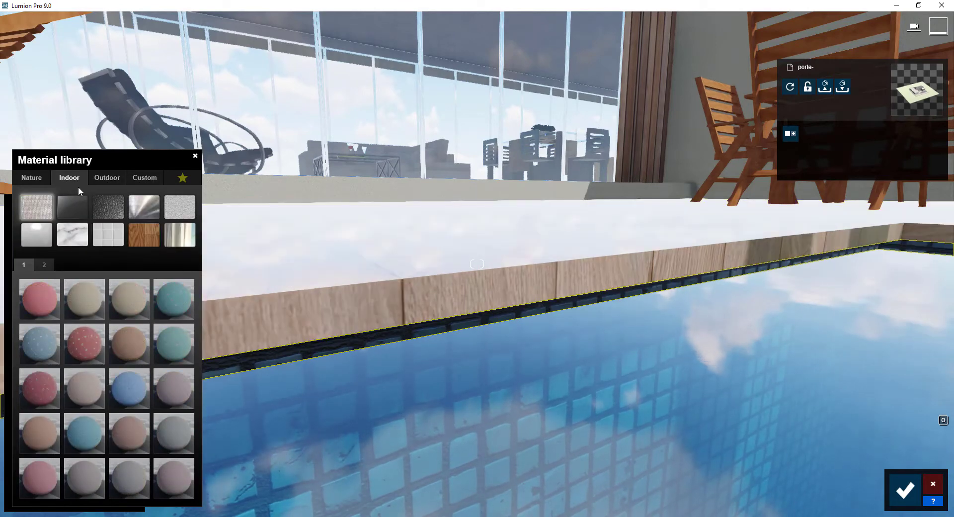
left_click(104, 234)
left_click(37, 344)
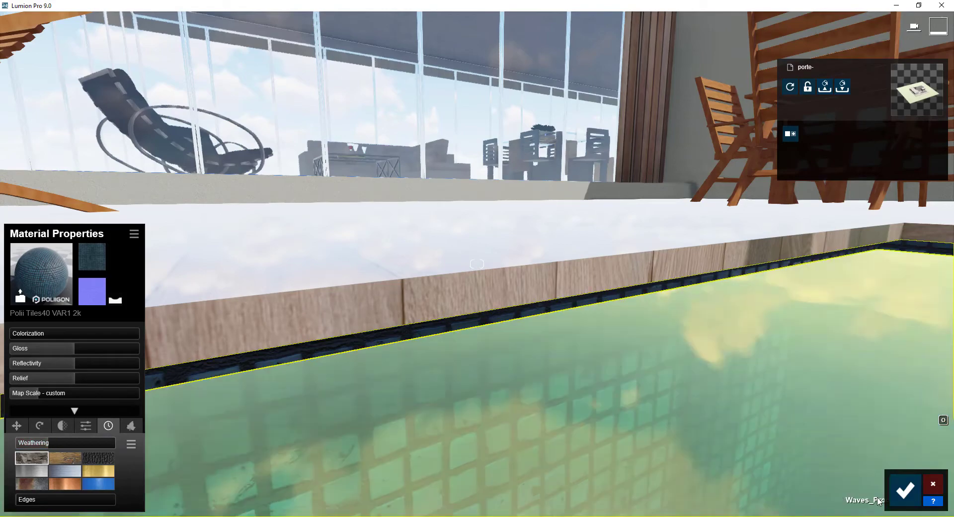
left_click(906, 491)
Give the ladder rails an Indoor Metal Aluminium finish and save
right_click_drag(405, 300, 405, 300)
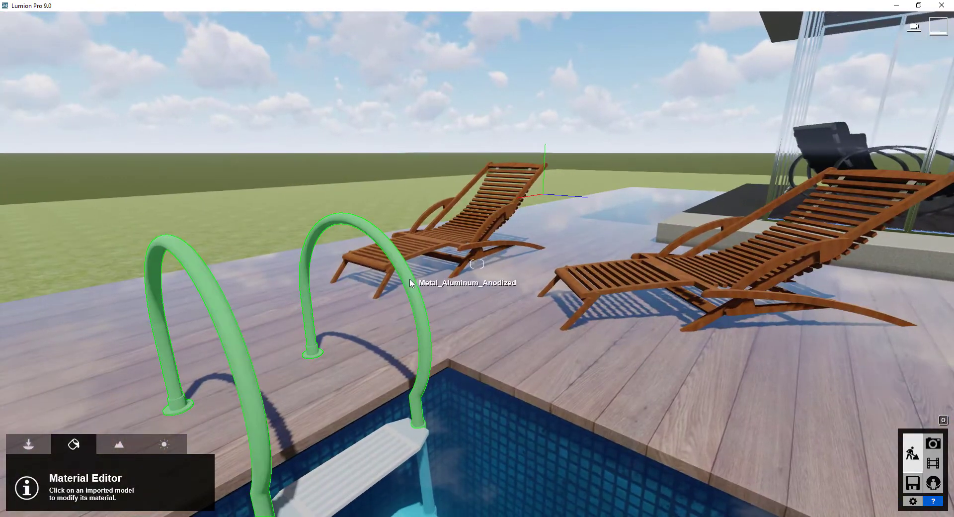
left_click(411, 283)
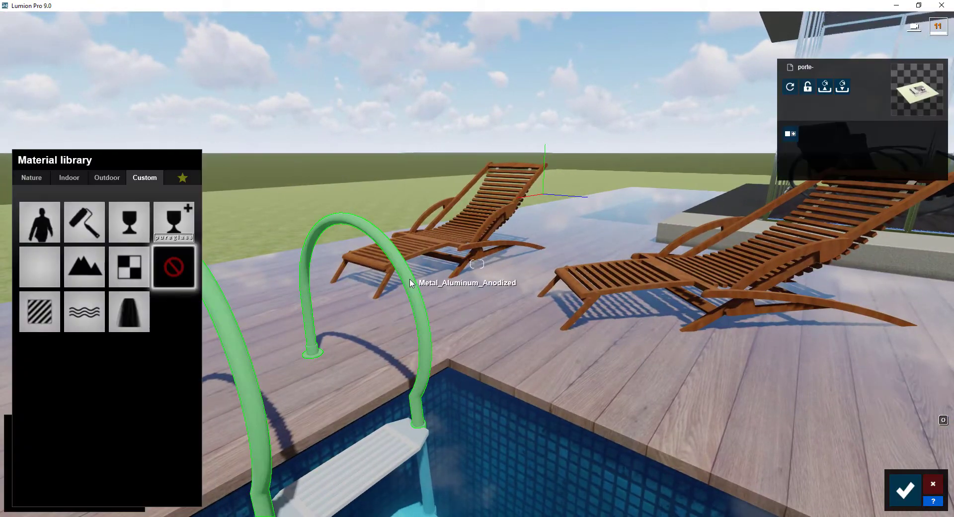
left_click(69, 178)
left_click(144, 207)
left_click(38, 300)
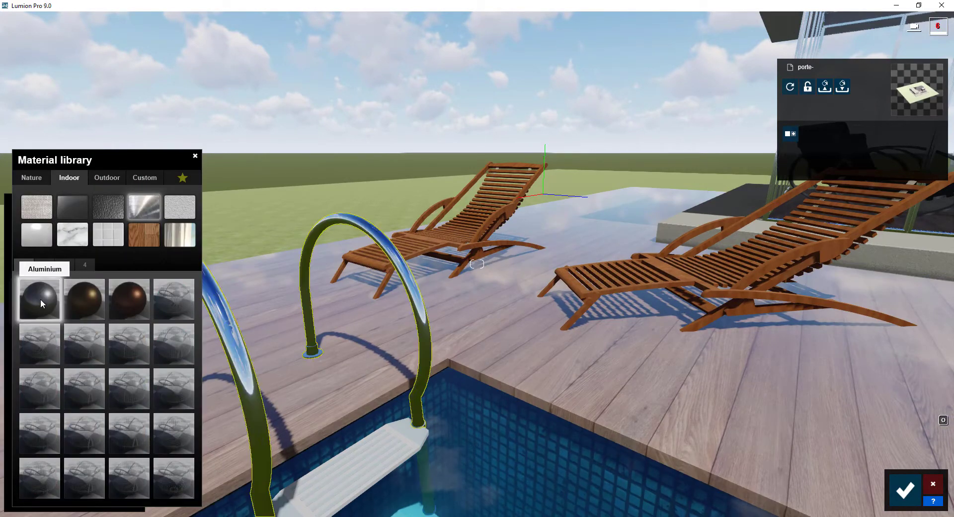
left_click(906, 489)
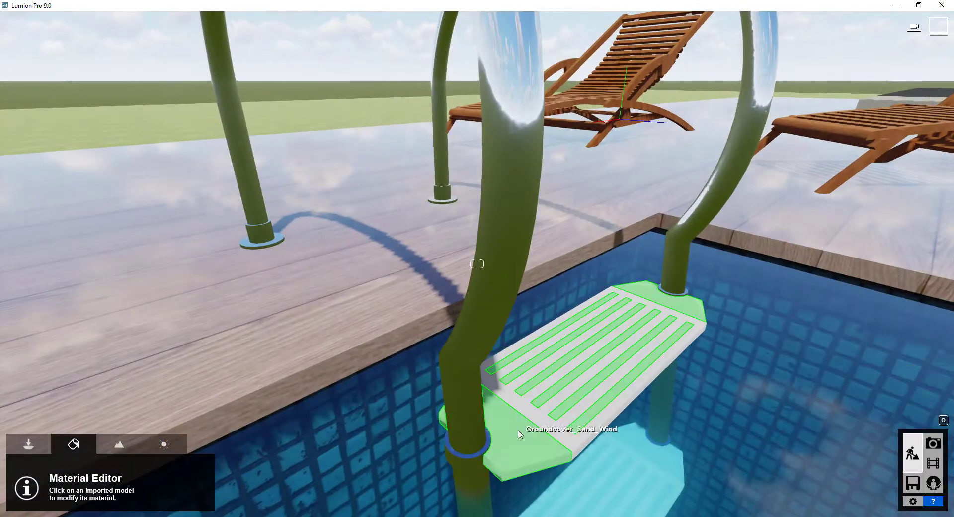
Apply Aluminium to the ladder step and its slats and save
left_click(508, 427)
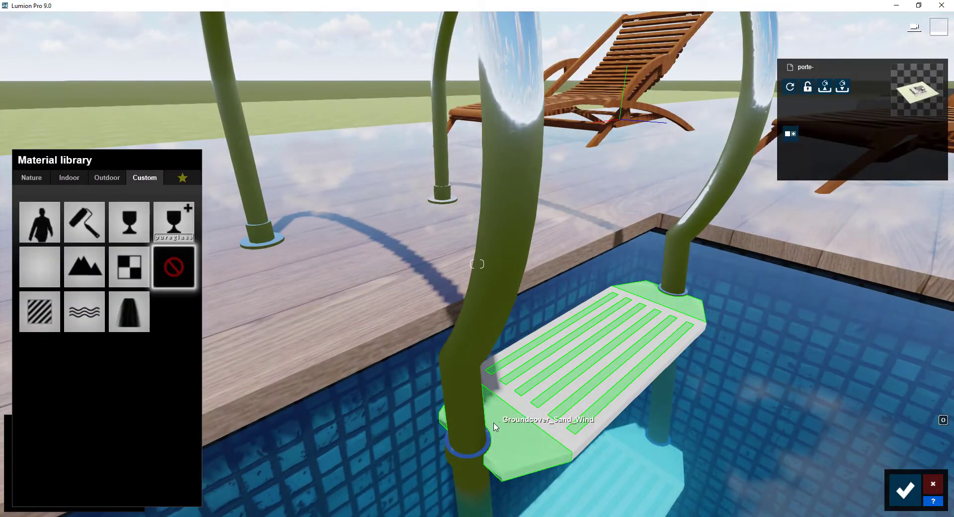
left_click(77, 179)
left_click(133, 213)
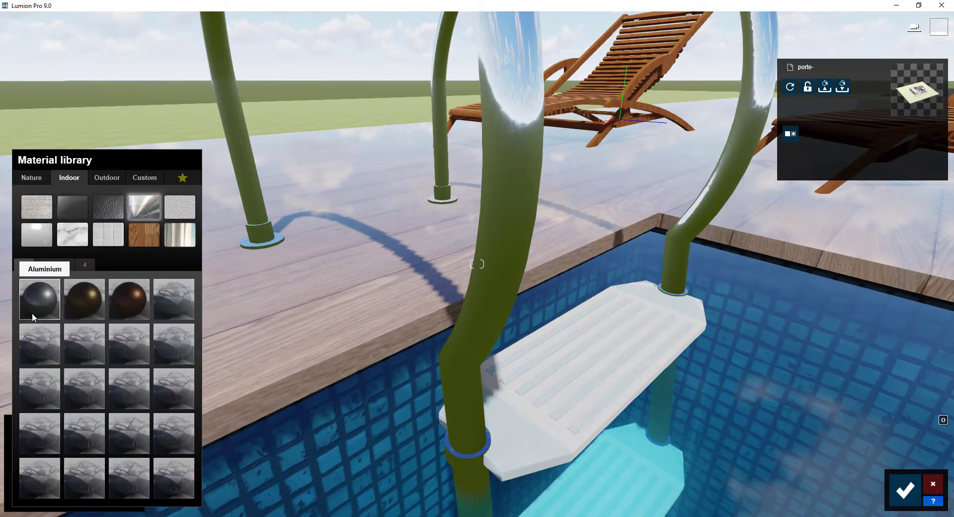
left_click(905, 491)
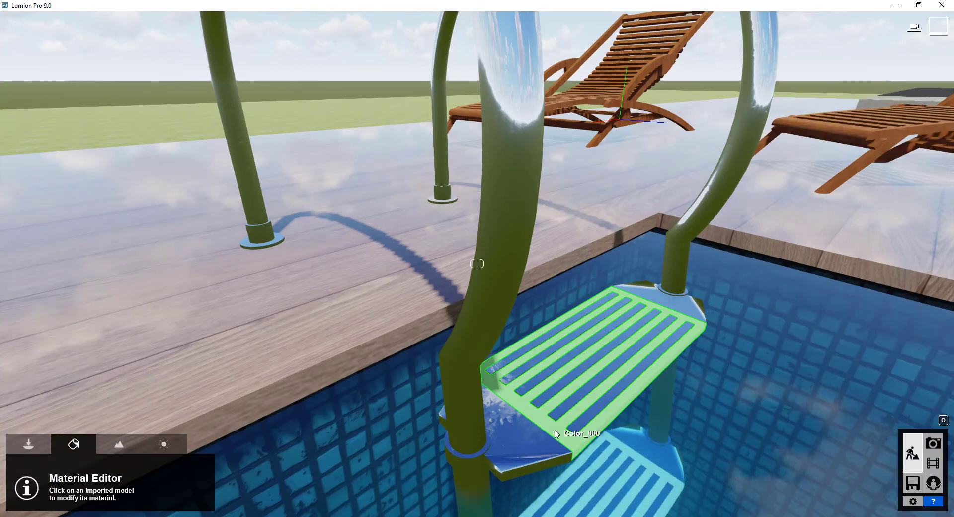
left_click(556, 434)
left_click(75, 177)
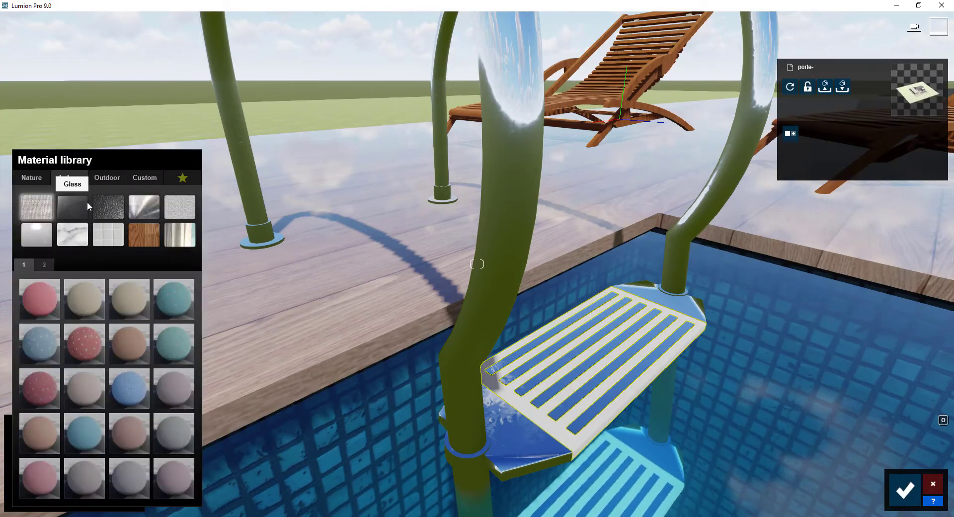
left_click(140, 218)
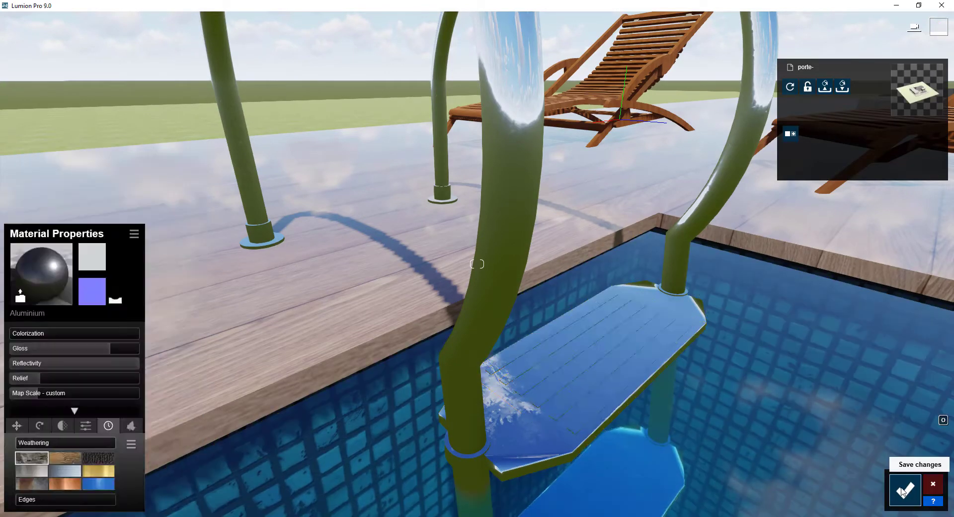
left_click(905, 490)
right_click_drag(491, 402, 491, 403)
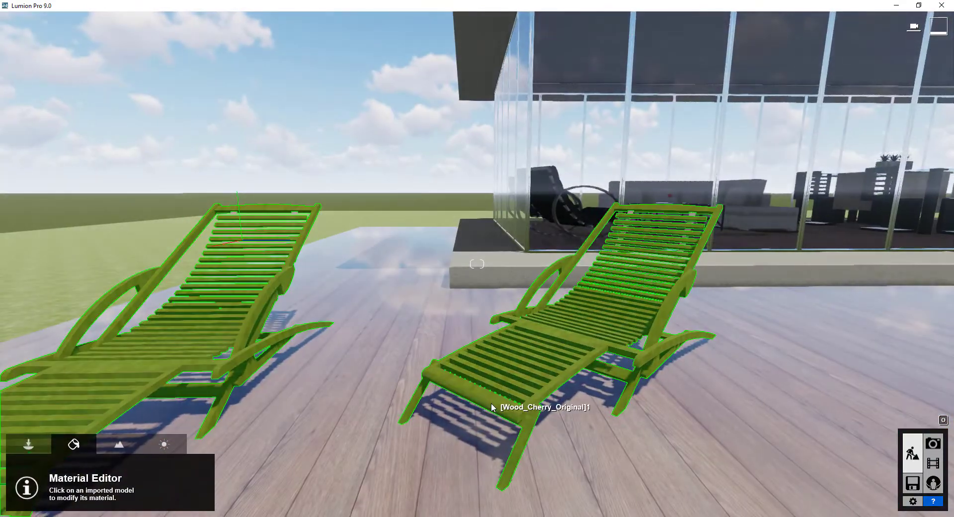
Apply a plain colour material to the loungers
left_click(492, 403)
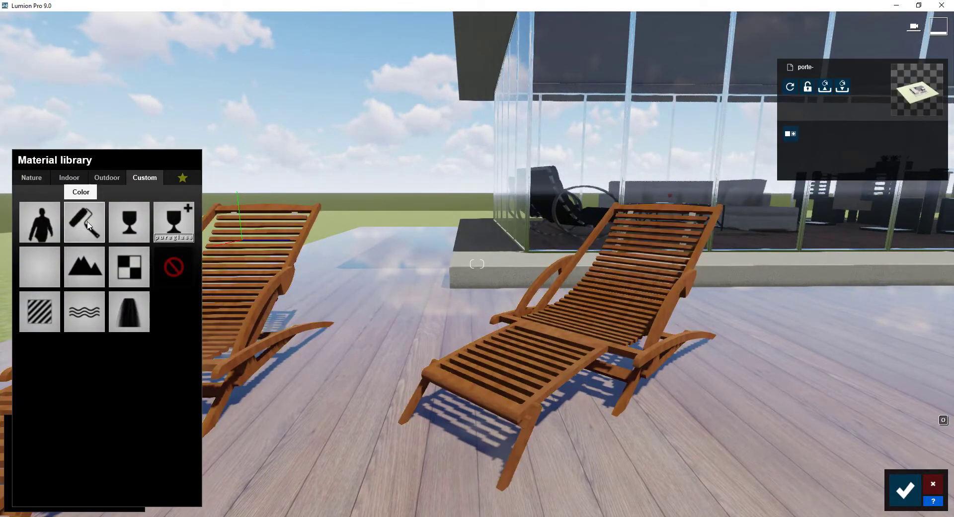
left_click(88, 225)
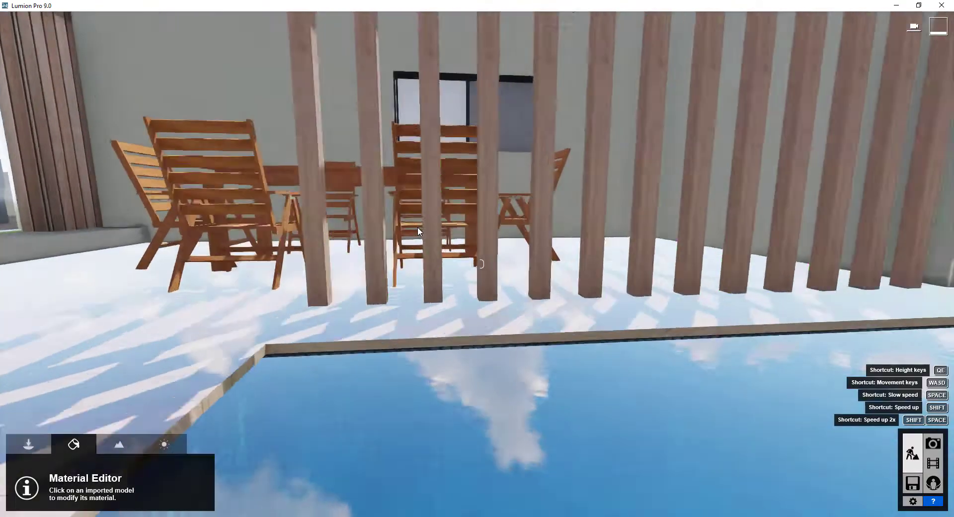
scroll(417, 227, "up", 5)
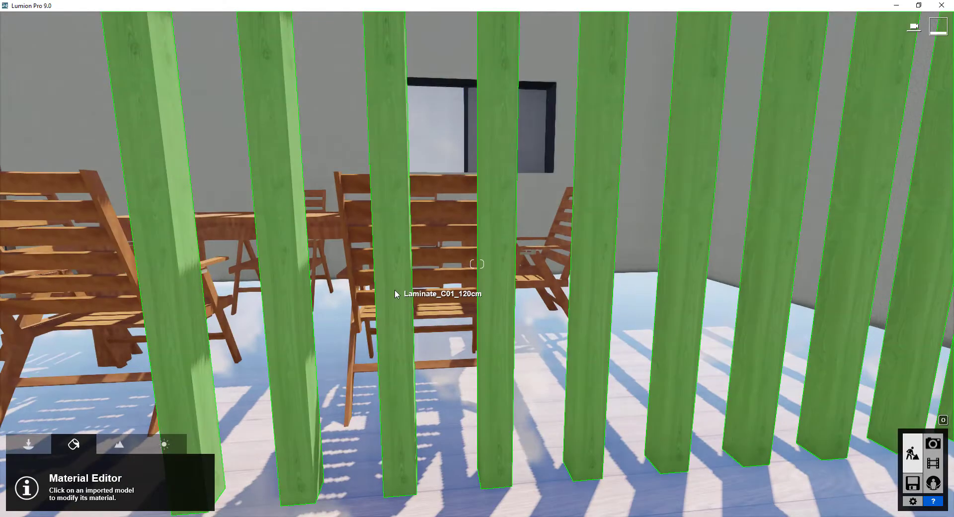
Give the wooden slats the Standard material with 0.2 wood weathering and confirm
left_click(396, 290)
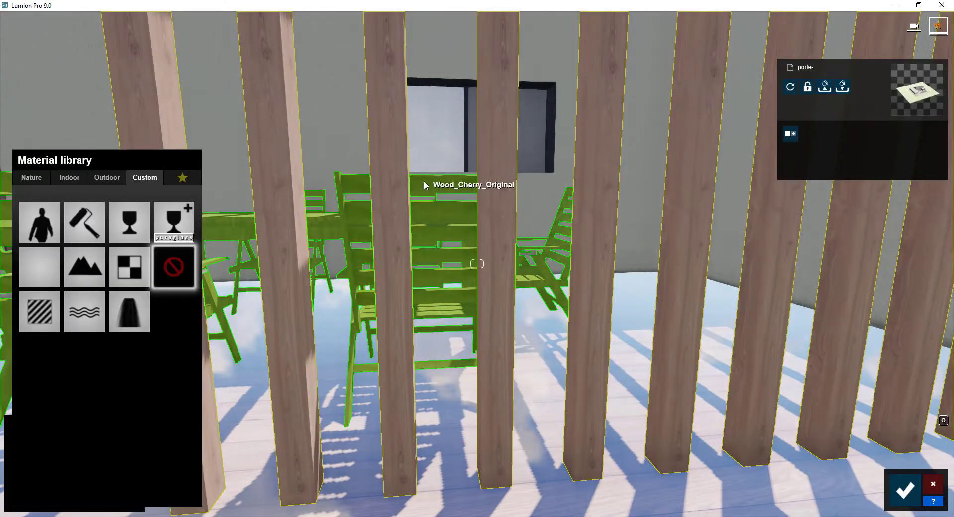
left_click(52, 316)
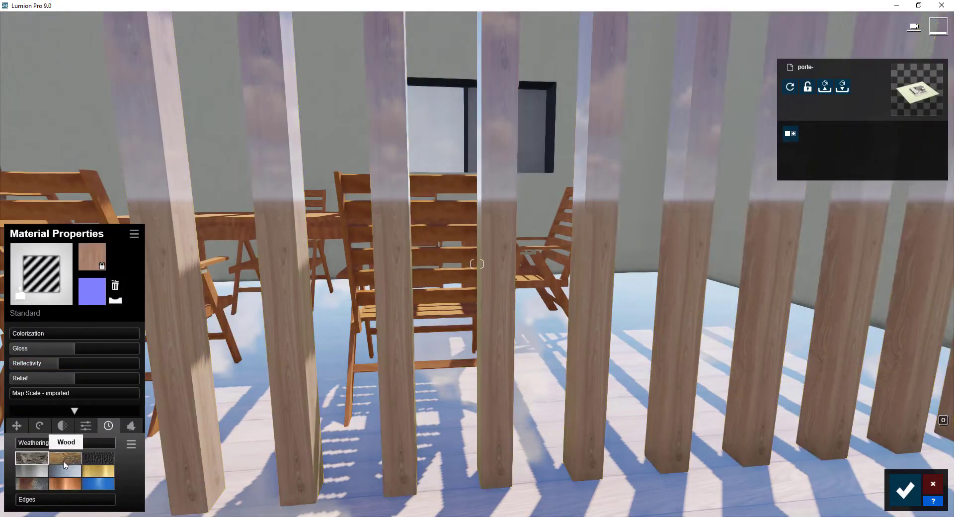
left_click(64, 462)
mouse_move(64, 499)
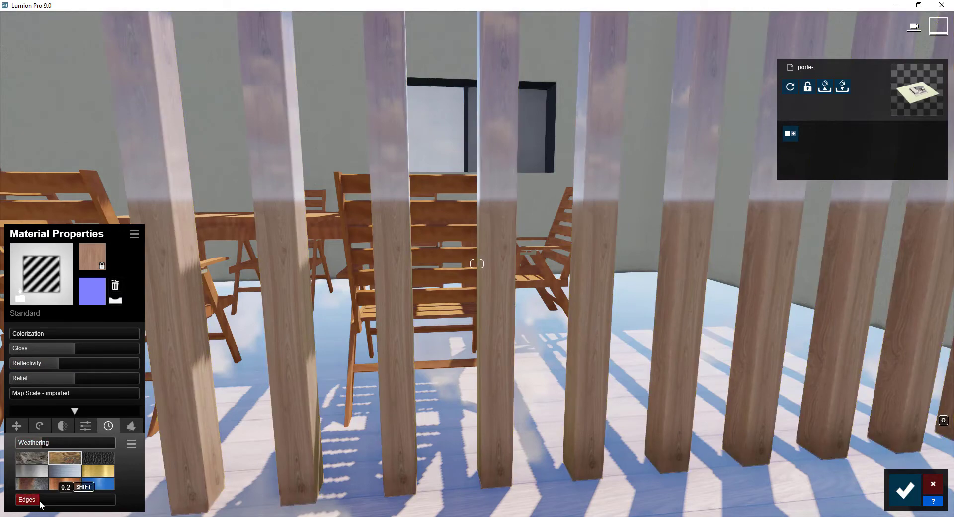
key("Return")
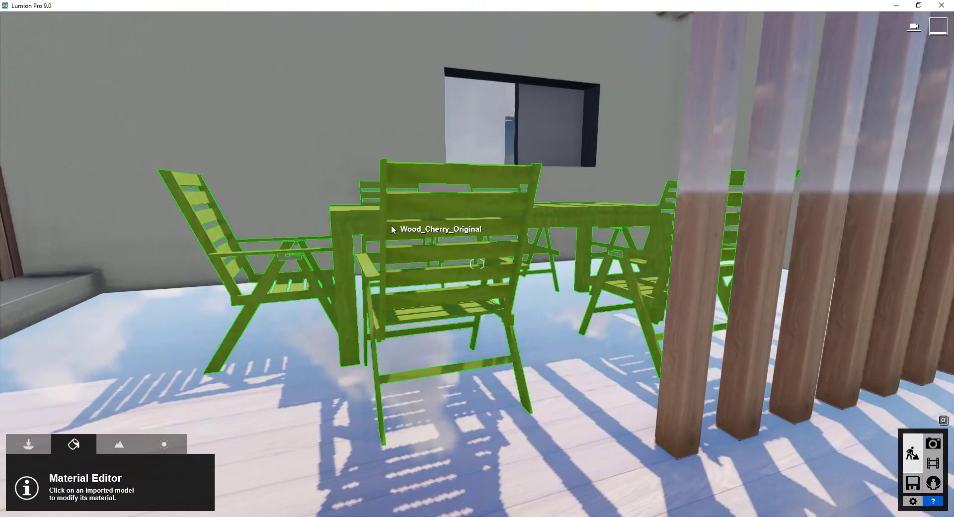
Select the chairs and try plywood flooring from the Outdoor Wood materials
left_click(383, 227)
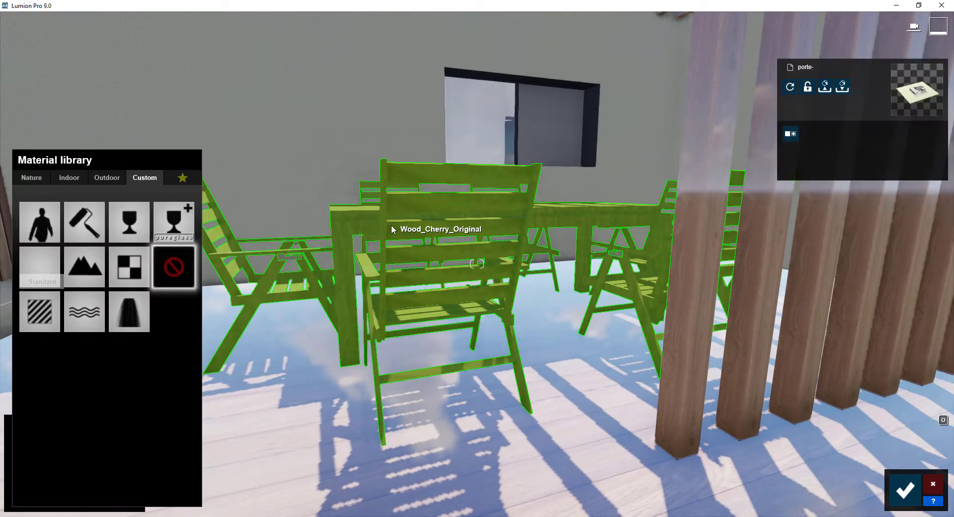
left_click(114, 177)
left_click(108, 235)
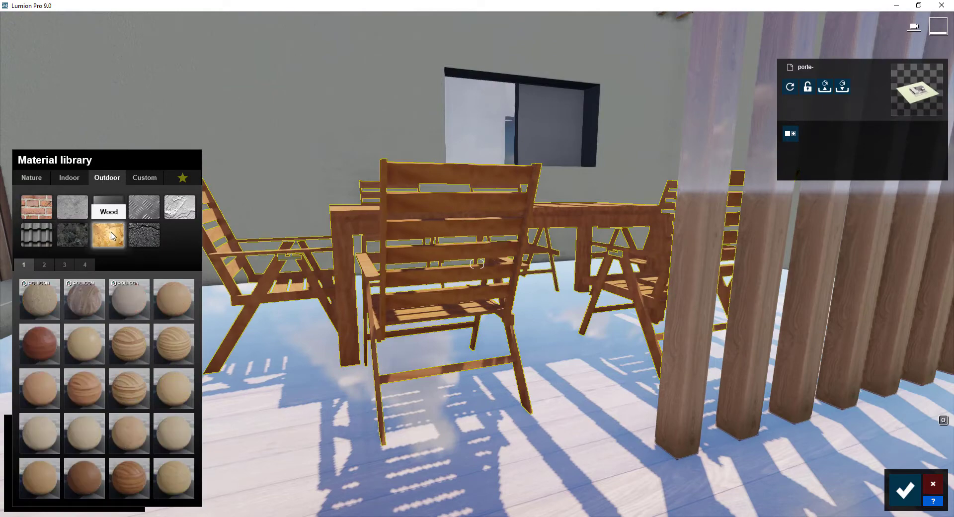
left_click(134, 302)
scroll(201, 252, "down", 5)
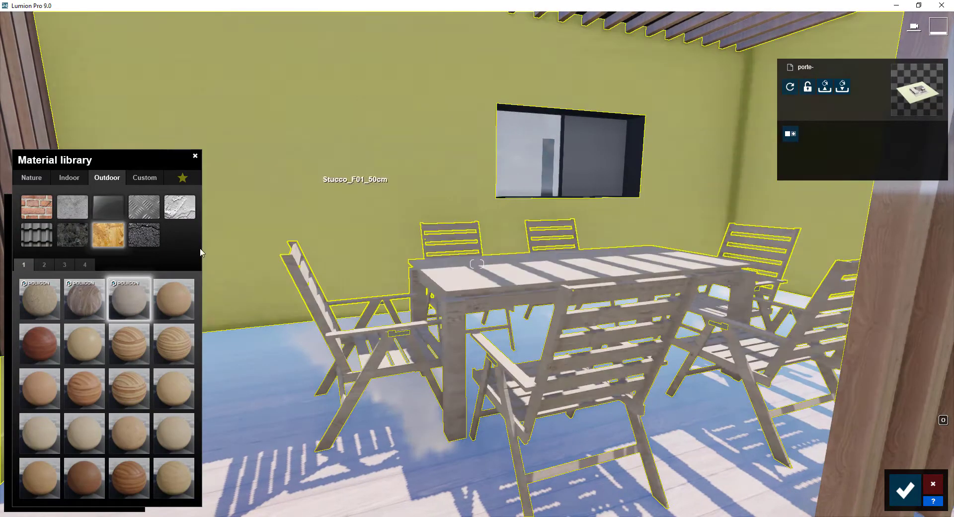
left_click(64, 265)
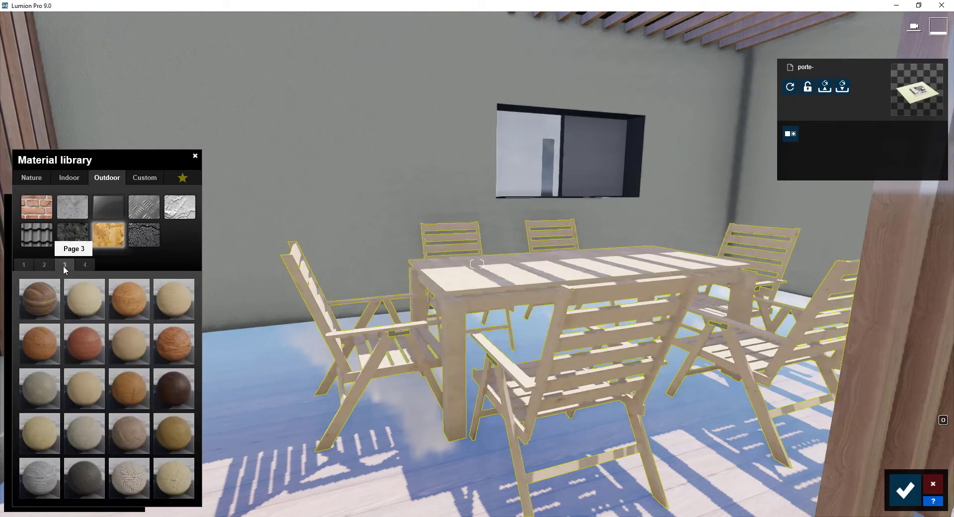
Apply Wood 021 1024 from page 2 to the table and chairs and save
key("w")
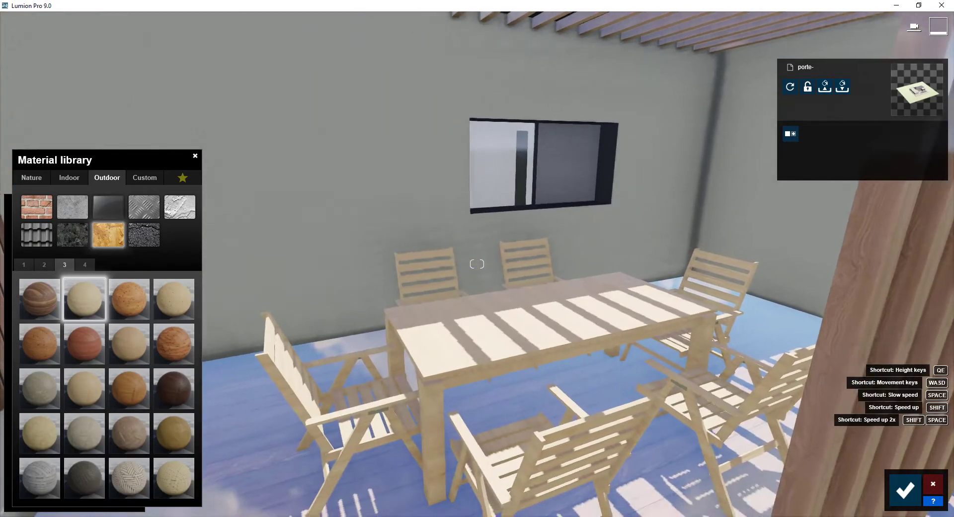
left_click(44, 264)
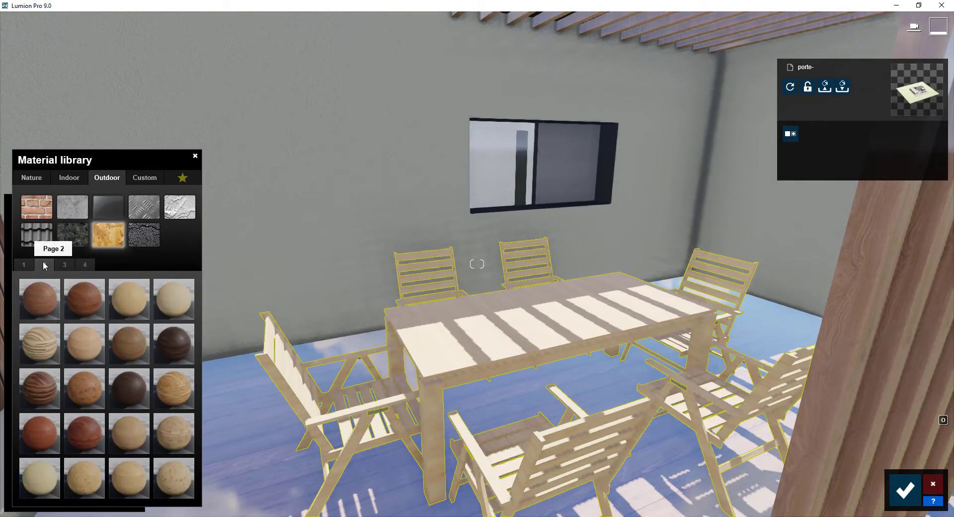
left_click(173, 298)
key("w")
key("w")
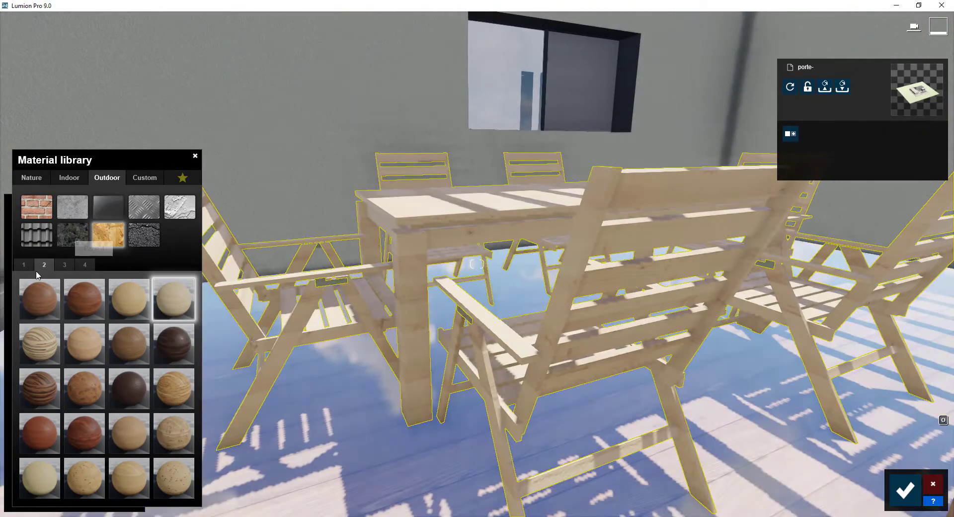
left_click(24, 265)
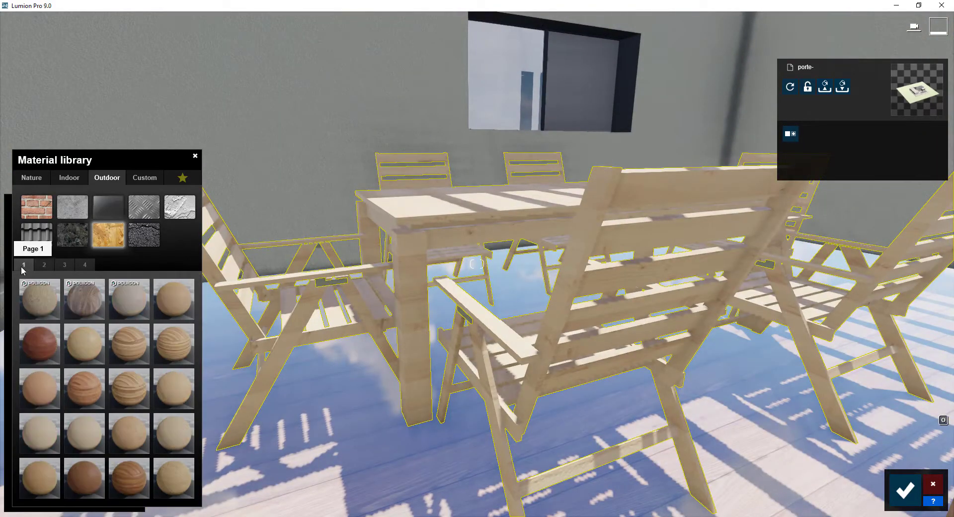
left_click(132, 298)
left_click(47, 266)
left_click(169, 305)
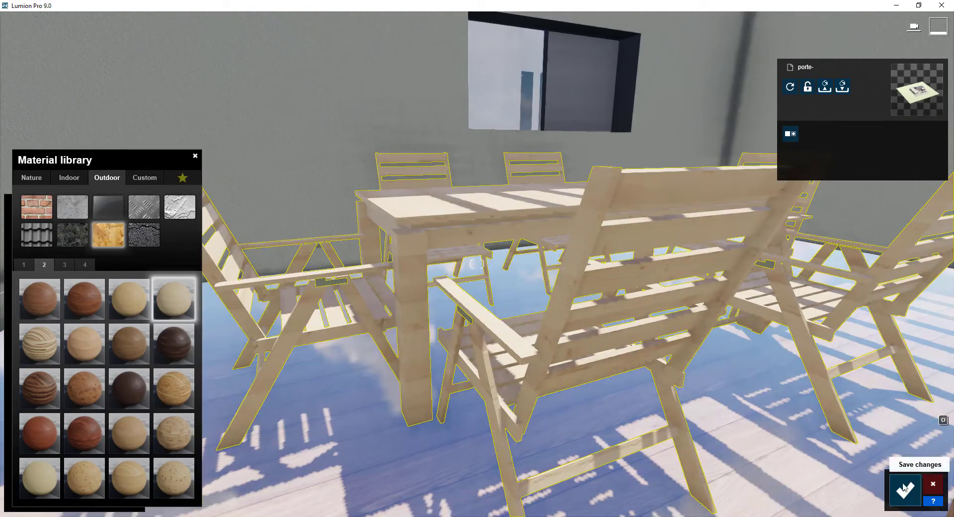
left_click(906, 490)
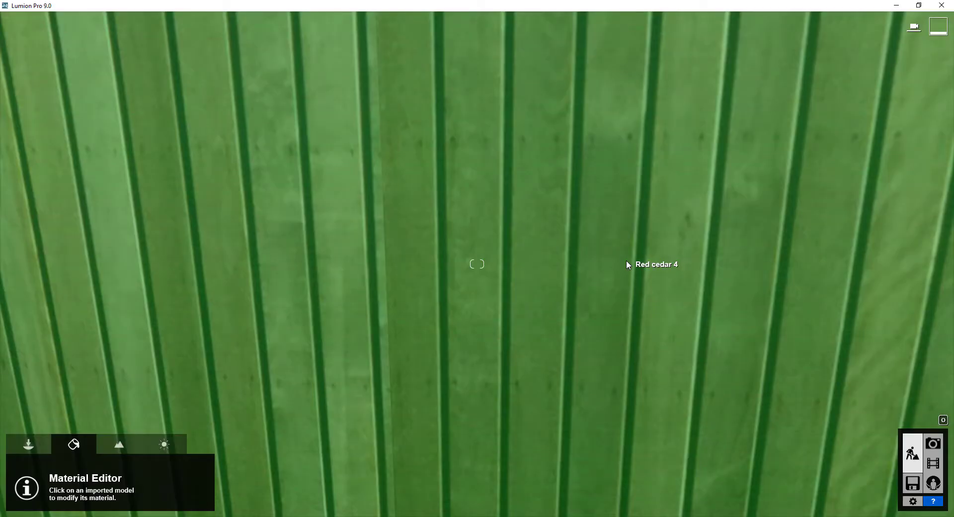
Give the wood-clad wall a Standard material with lower reflectivity and light wood weathering
left_click(512, 277)
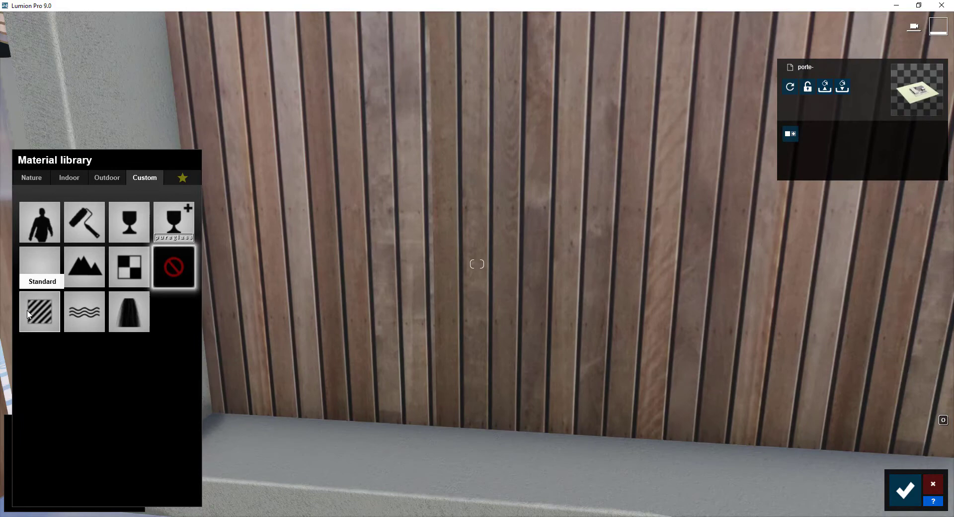
left_click(28, 314)
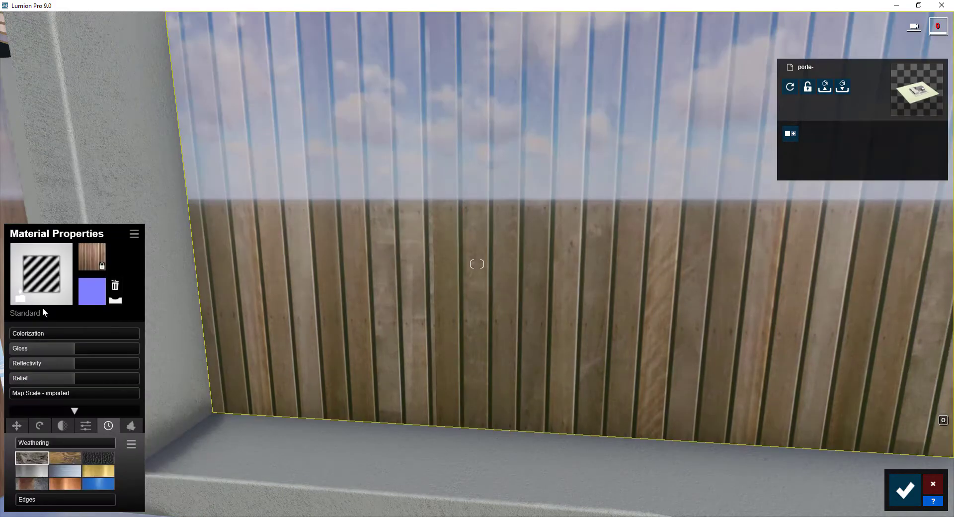
left_click(63, 363)
left_click(65, 457)
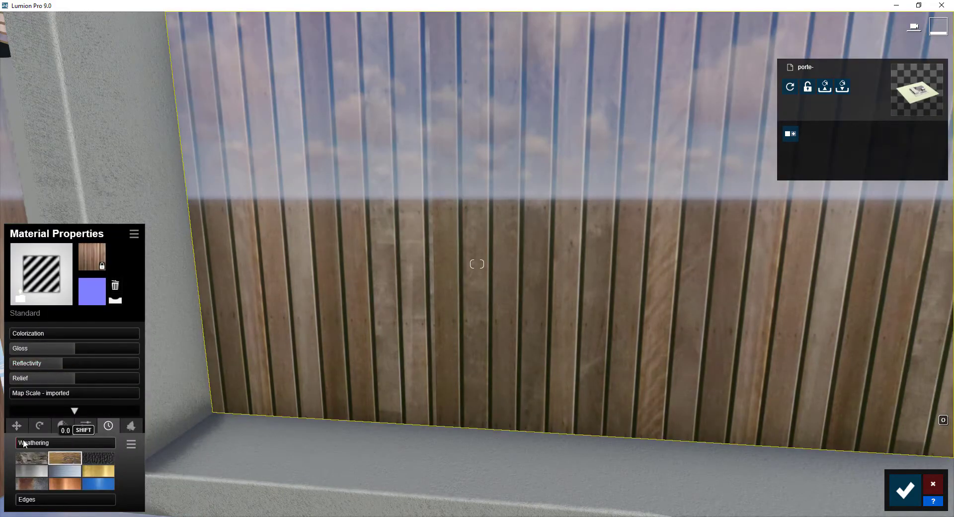
left_click(37, 441)
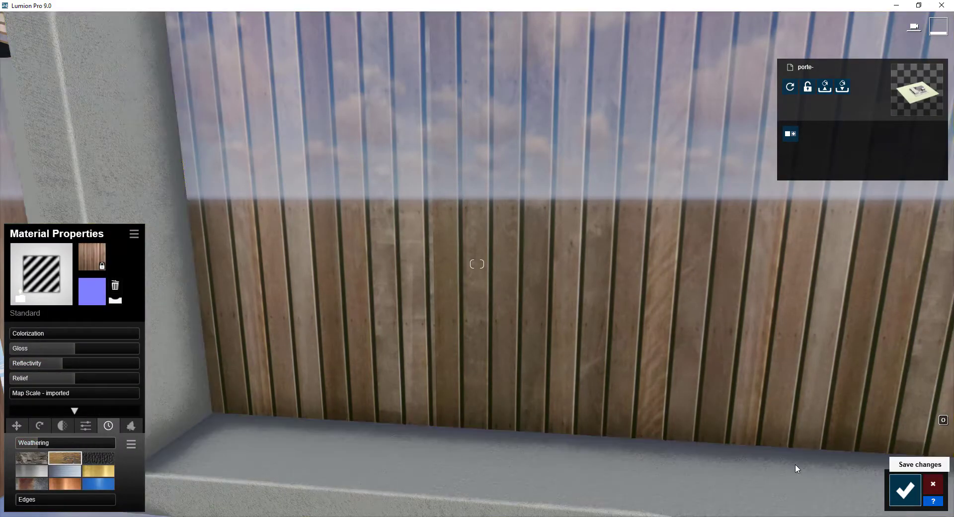
left_click(906, 490)
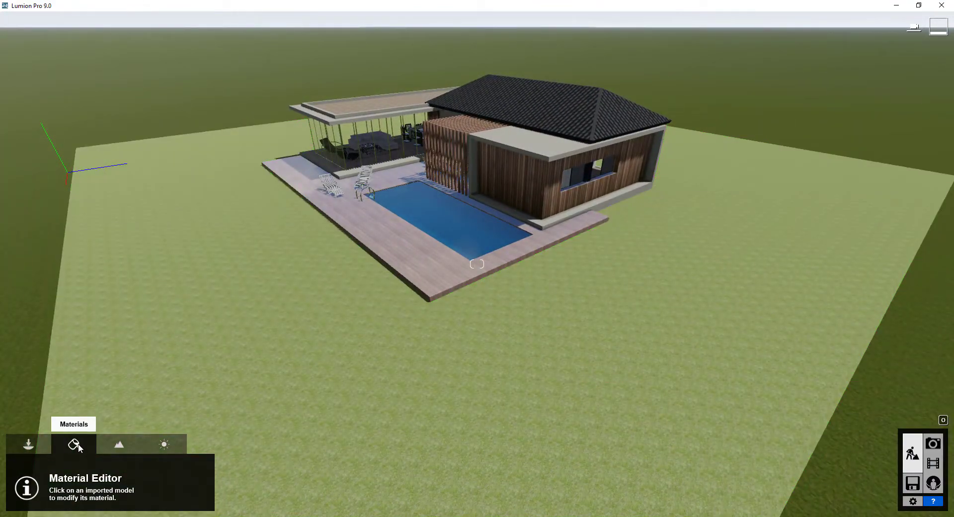
Cover the ground with Nature 3D Grass Wild Grass 02 and save
left_click(113, 389)
left_click(27, 180)
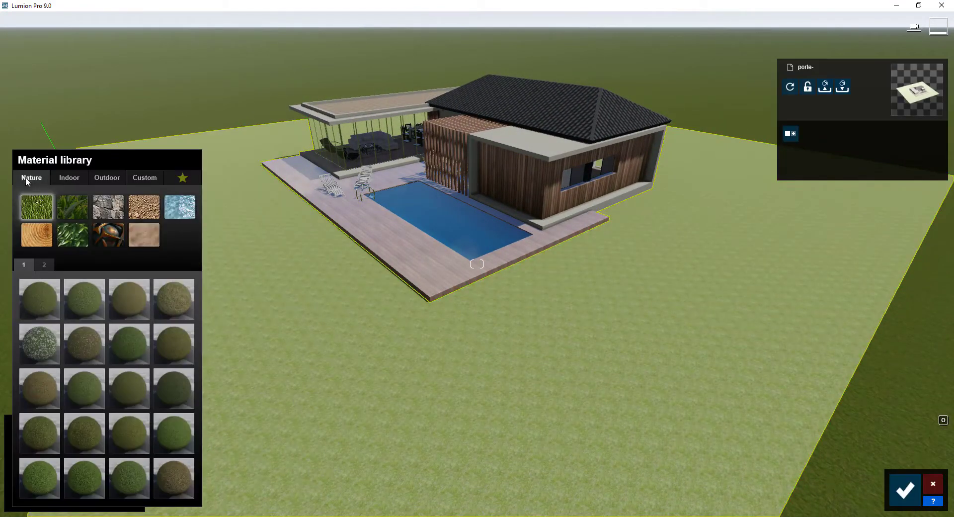
left_click(62, 207)
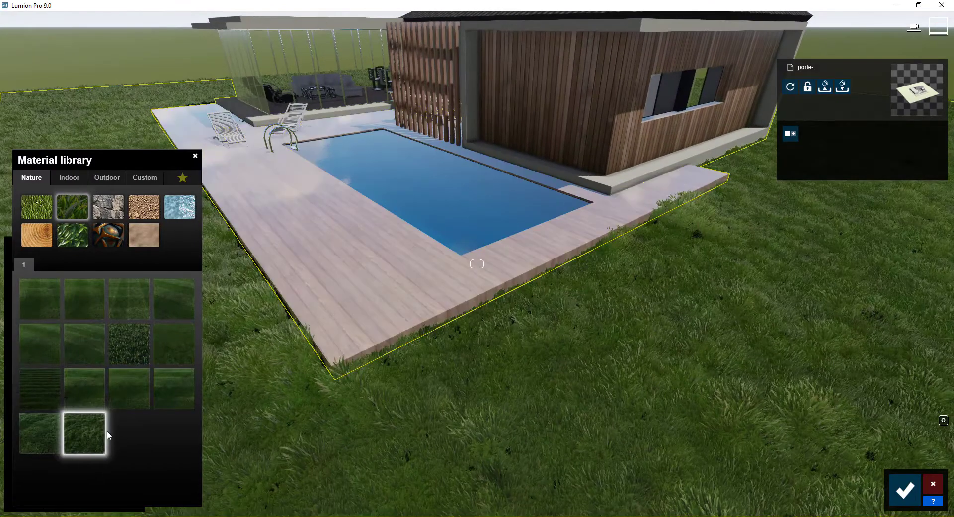
left_click(100, 435)
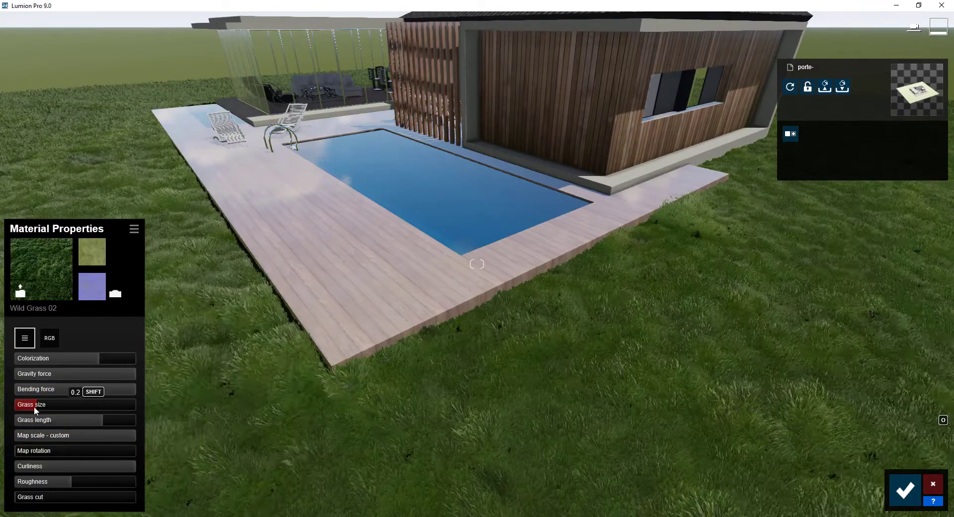
left_click(906, 490)
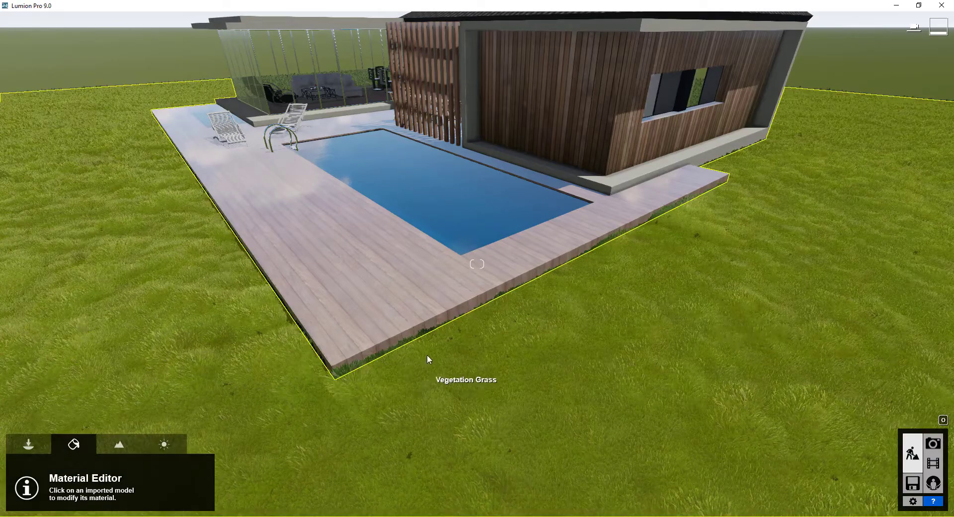
scroll(512, 362, "down", 3)
right_click_drag(512, 362, 579, 204)
scroll(580, 176, "up", 5)
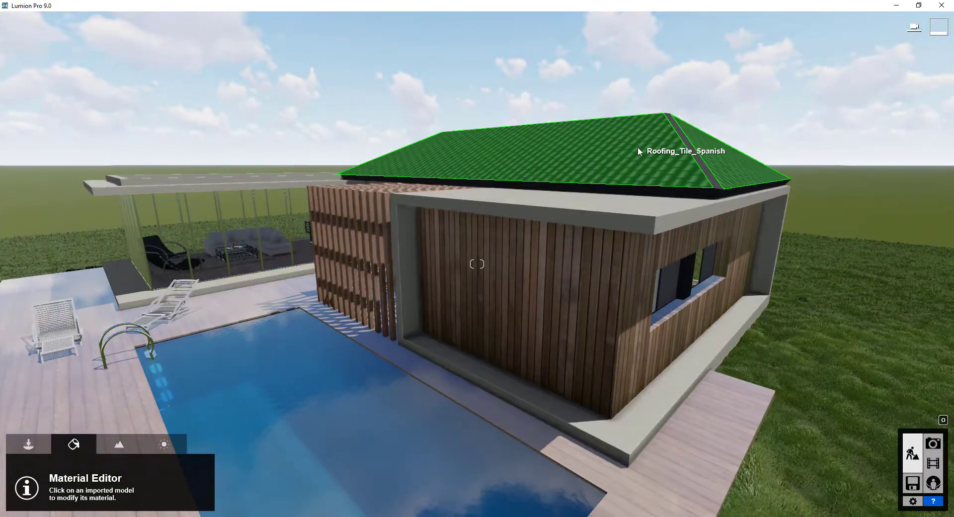
Compare red clay and slate roofing, then save Polii Roof SlateGreyNew 001 2K on the roof
left_click(642, 137)
left_click(112, 177)
left_click(28, 239)
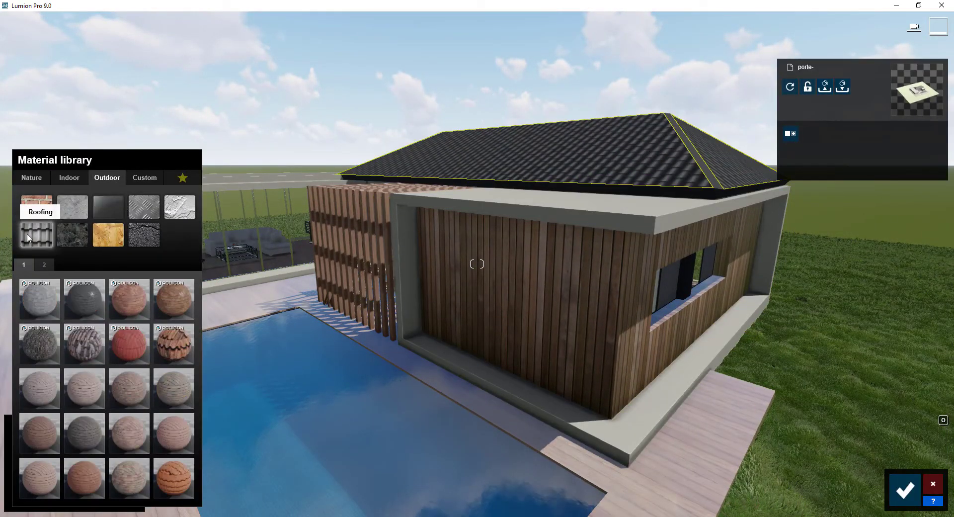
left_click(41, 265)
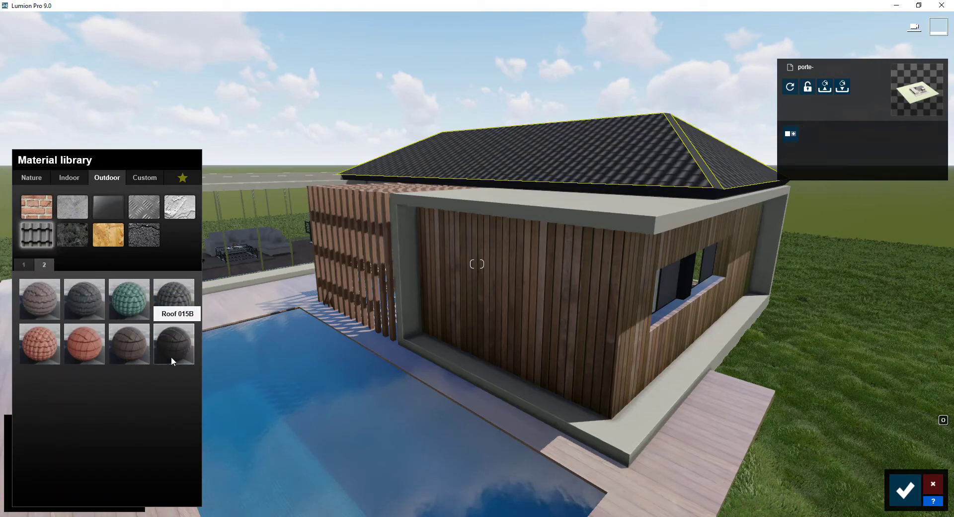
key("q")
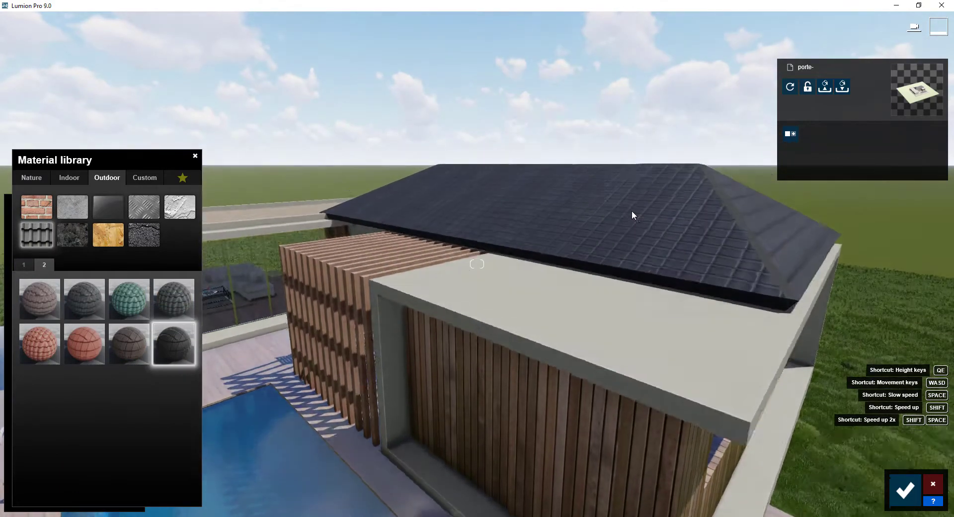
left_click(22, 264)
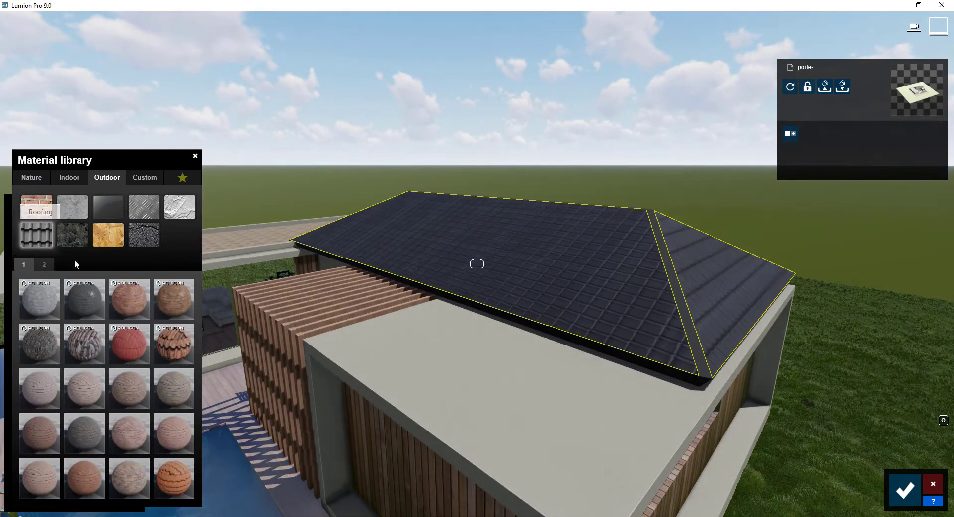
left_click(91, 300)
left_click(118, 345)
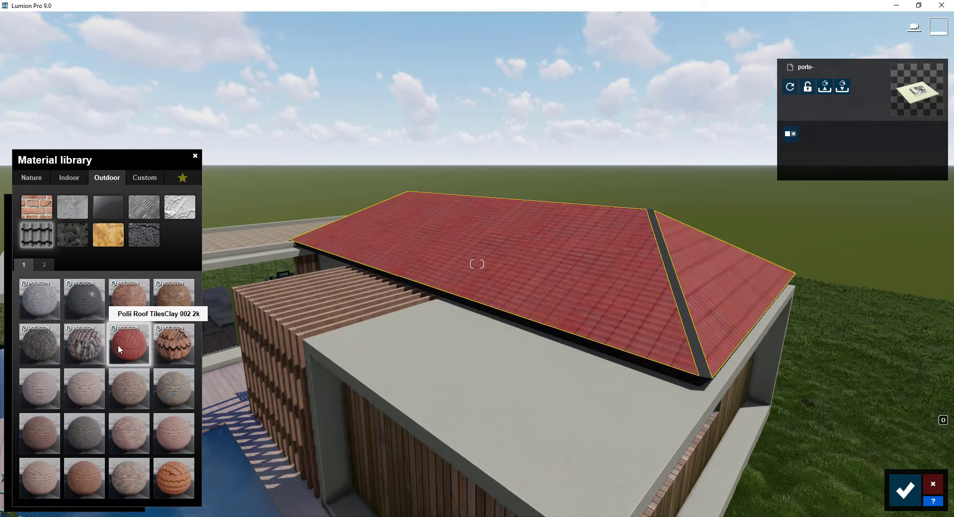
left_click(123, 300)
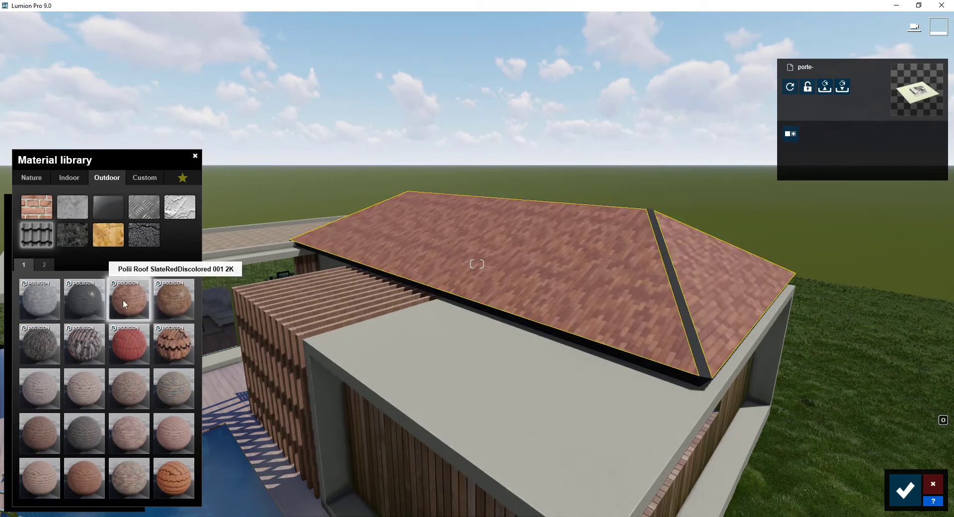
left_click(78, 299)
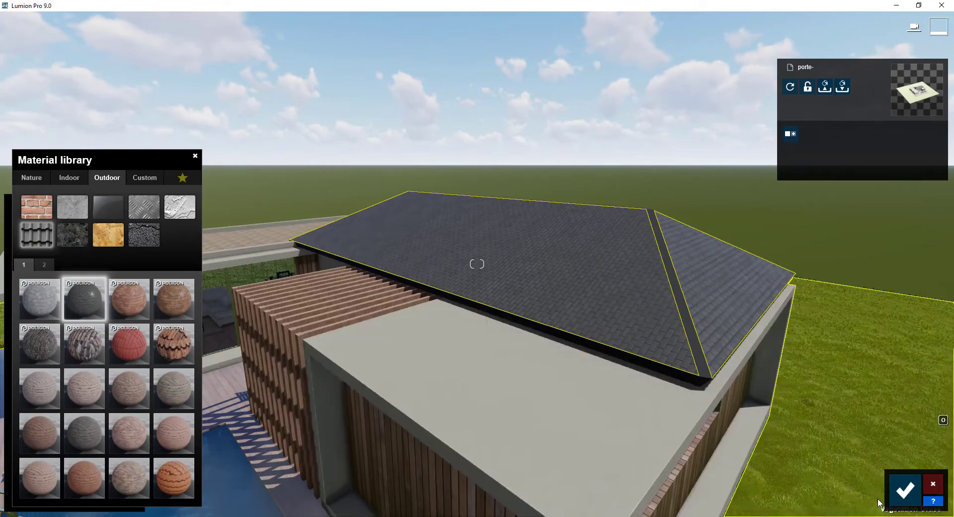
left_click(905, 490)
right_click_drag(634, 332, 688, 307)
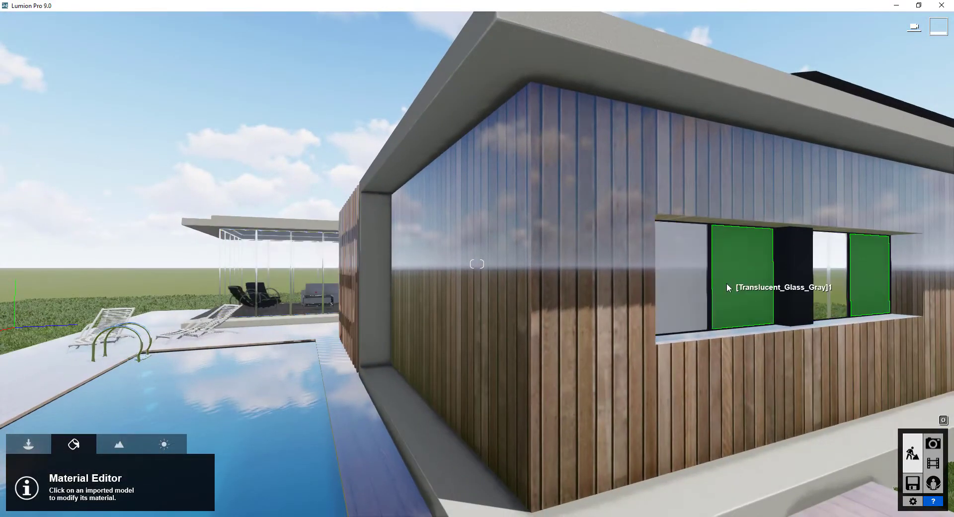
Give the window panes the Custom Glass Advanced material and confirm
left_click(727, 282)
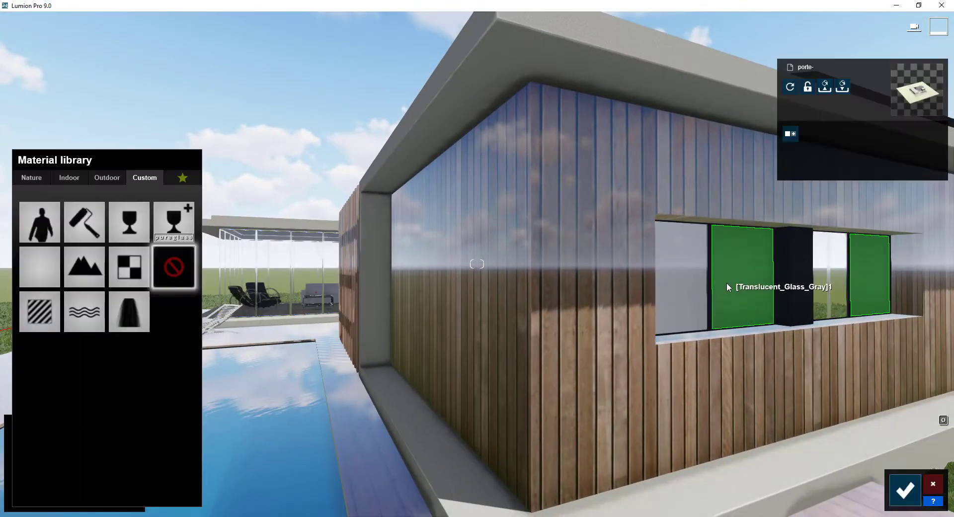
left_click(174, 222)
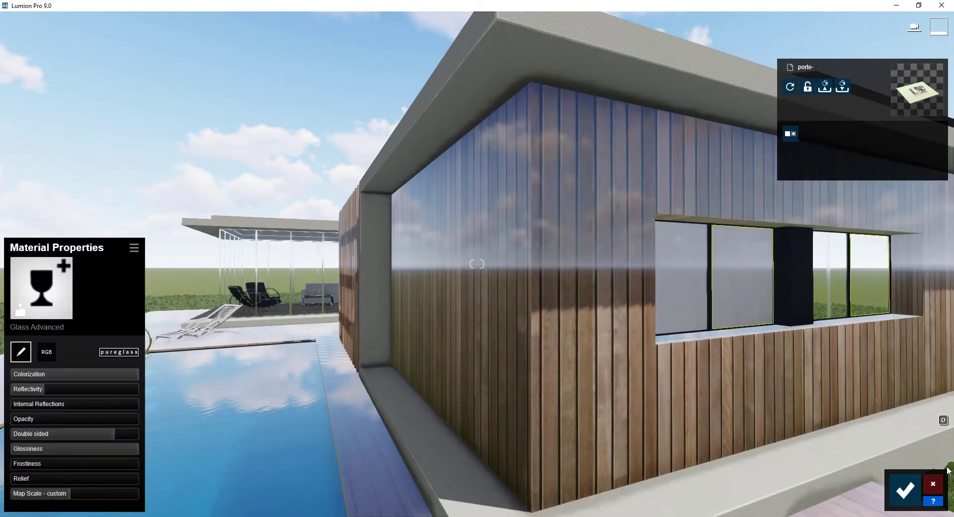
left_click(905, 490)
Give the window frame an Indoor Metal Aluminium finish and confirm
mouse_move(738, 338)
right_mouse_down()
mouse_move(707, 350)
mouse_move(645, 344)
mouse_move(811, 297)
right_mouse_up()
left_click(811, 300)
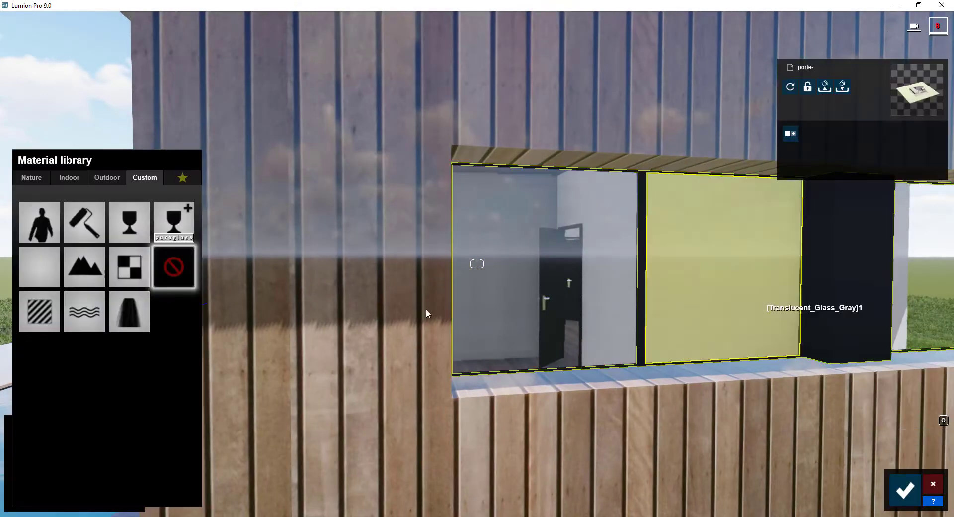
left_click(69, 178)
left_click(145, 207)
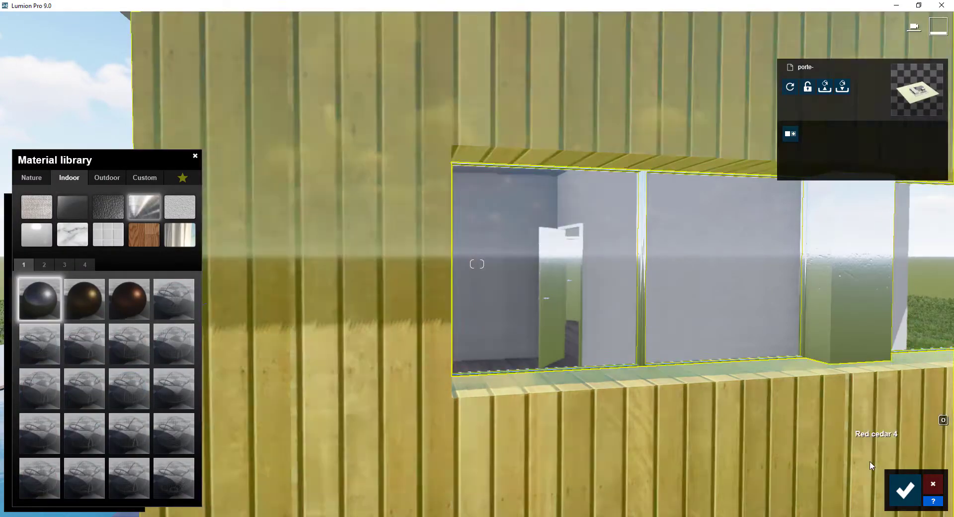
left_click(905, 490)
right_click_drag(656, 297, 424, 269)
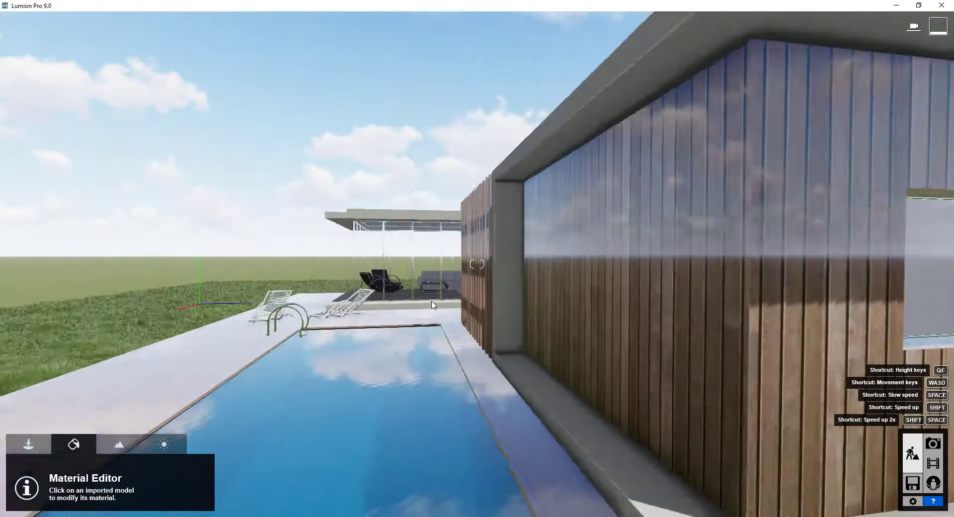
scroll(424, 269, "down", 3)
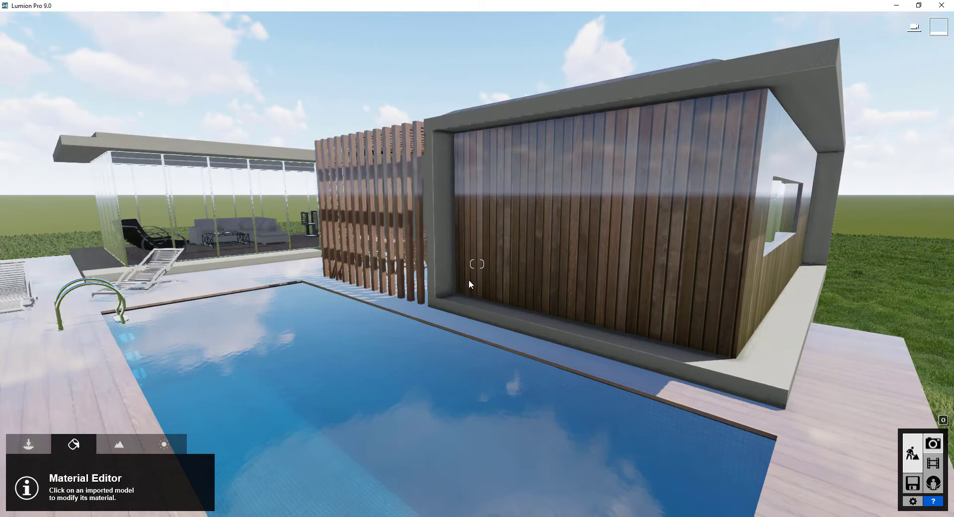
In Photo mode, pull the camera back from the pool house and level the view so walls stay vertical
key("e")
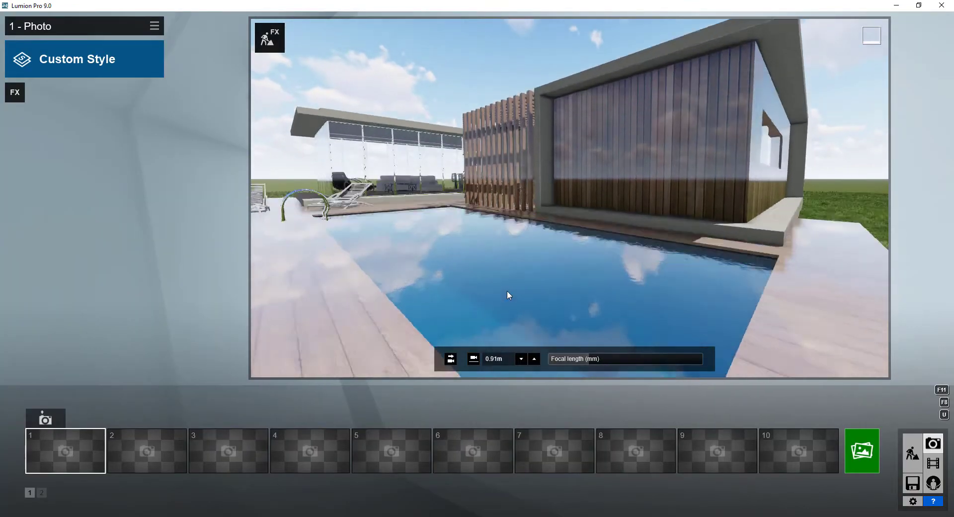
left_click(452, 362)
key("s")
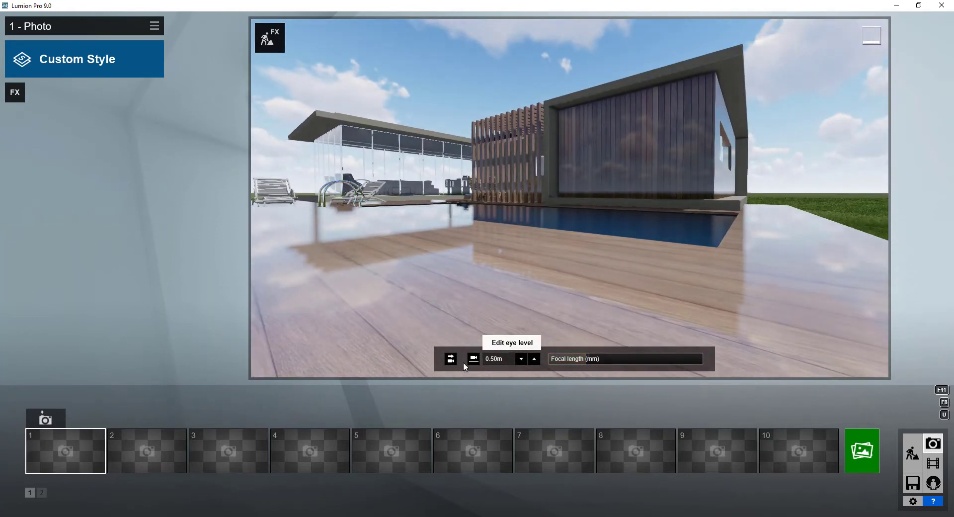
left_click(453, 360)
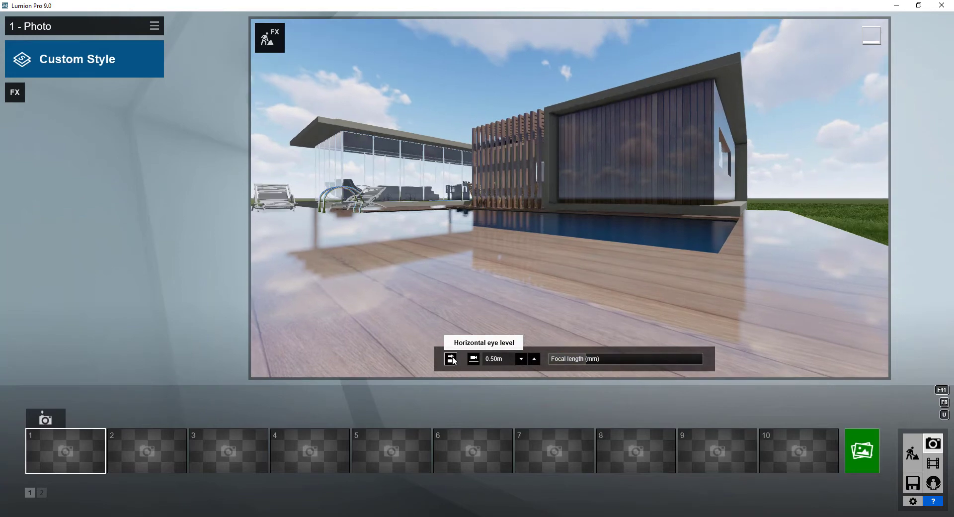
left_click(534, 359)
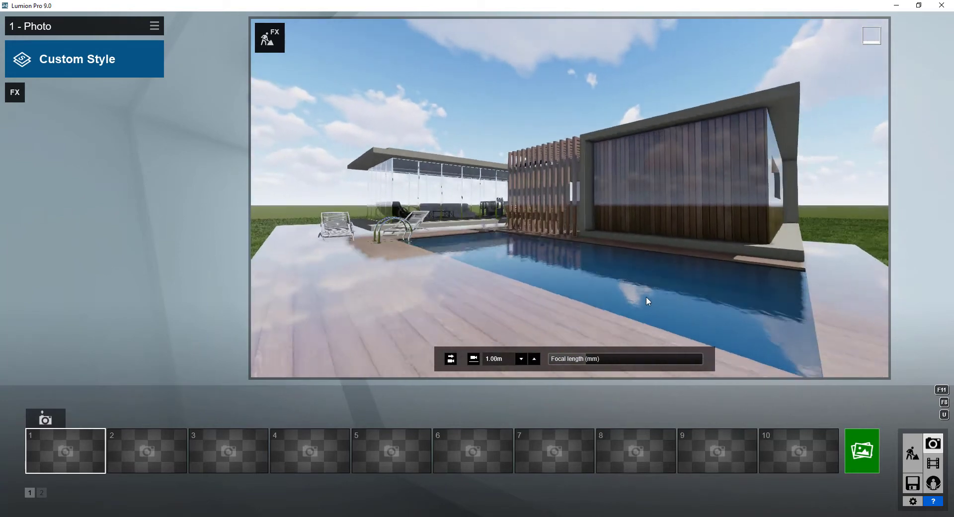
key("q")
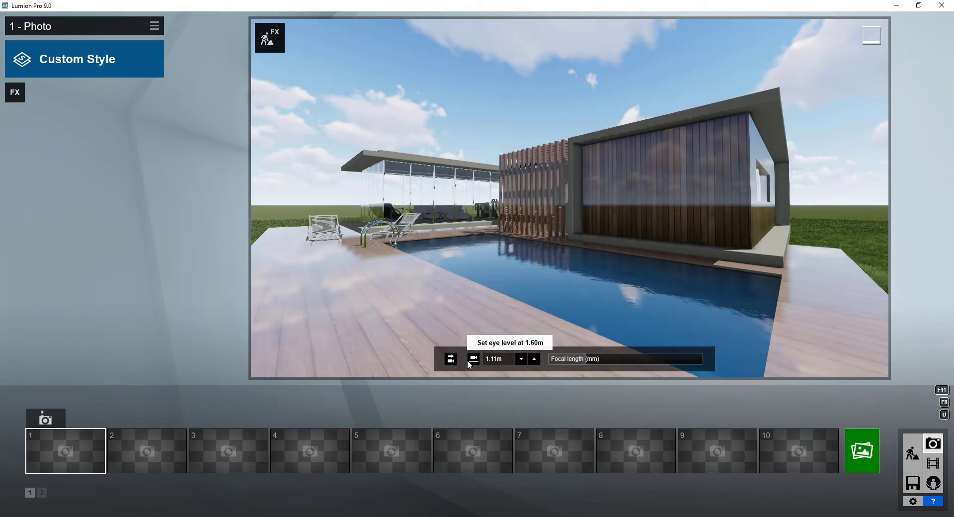
left_click(477, 362)
key("s")
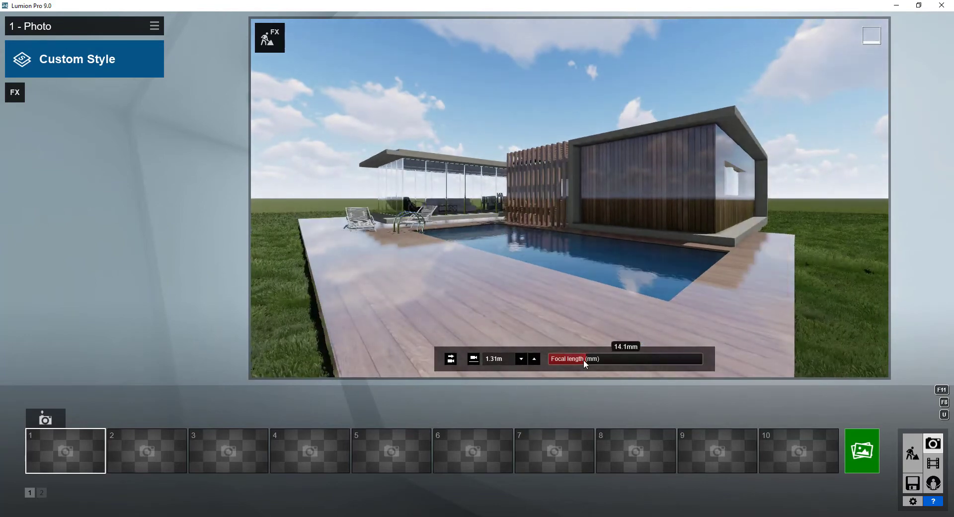
Lengthen the focal length to about 21mm and set the eye height to 1.21m, re-levelled
left_click_drag(587, 360, 602, 359)
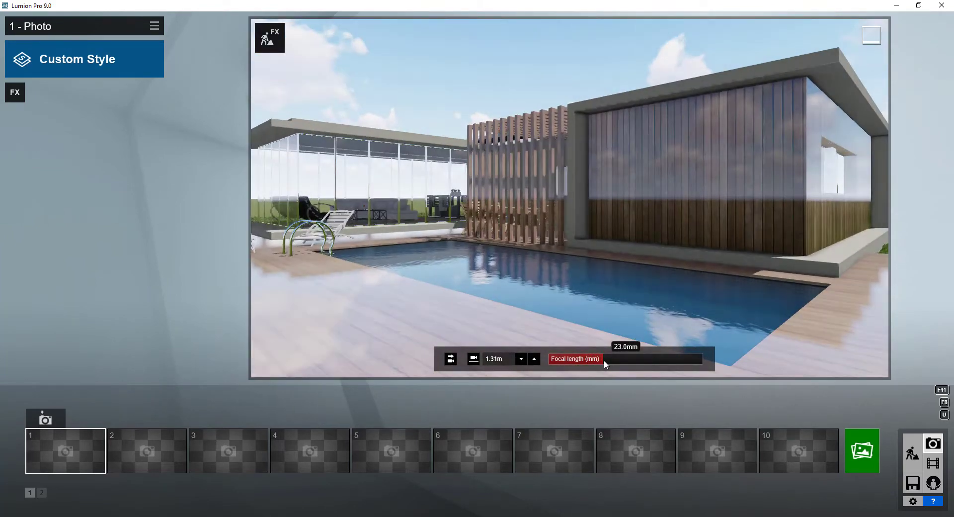
key("w")
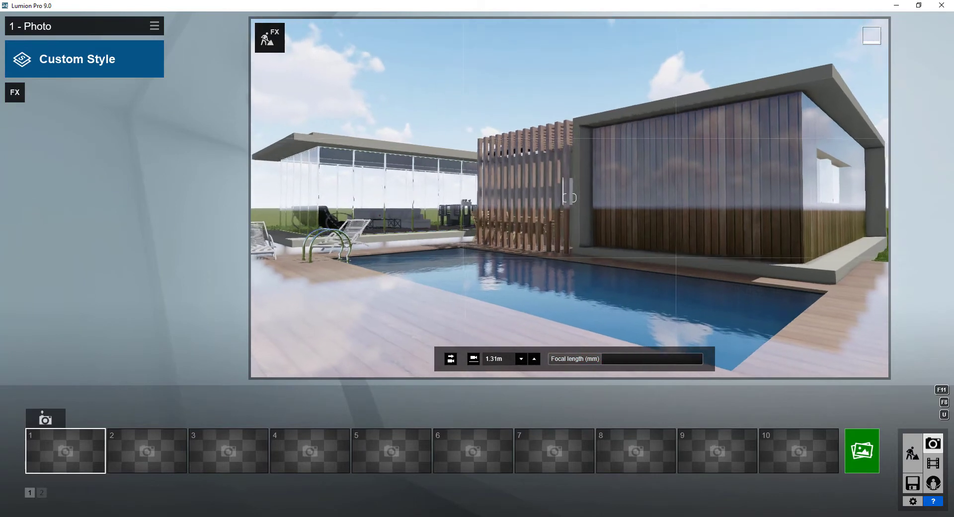
left_click(524, 361)
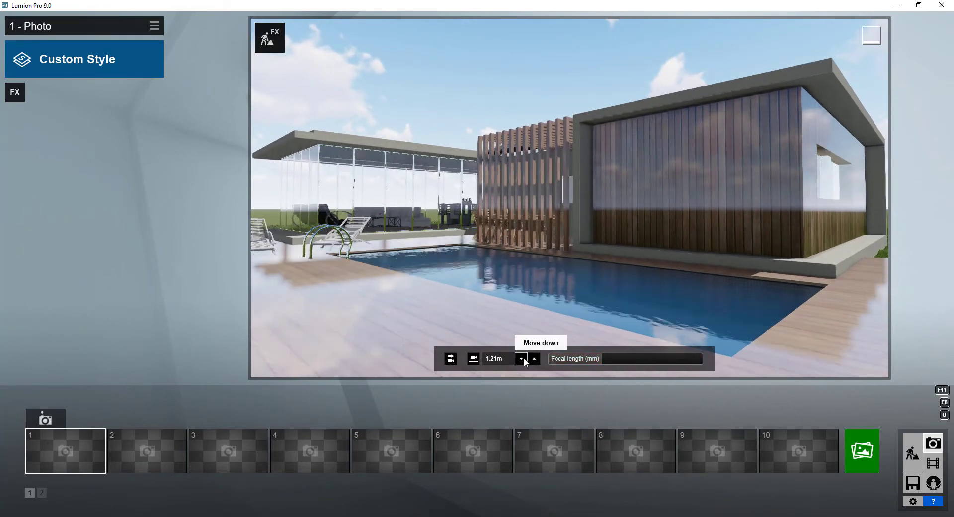
left_click(456, 360)
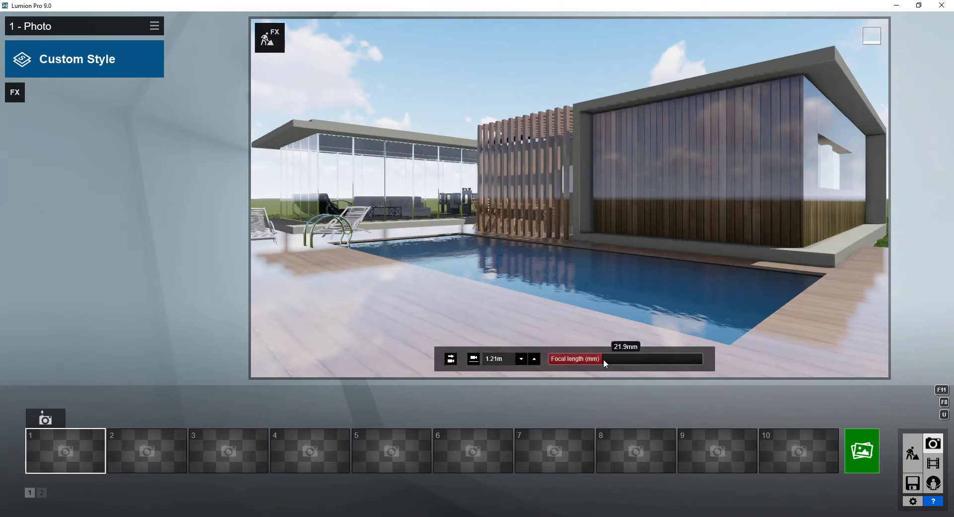
scroll(600, 358, "down", 1)
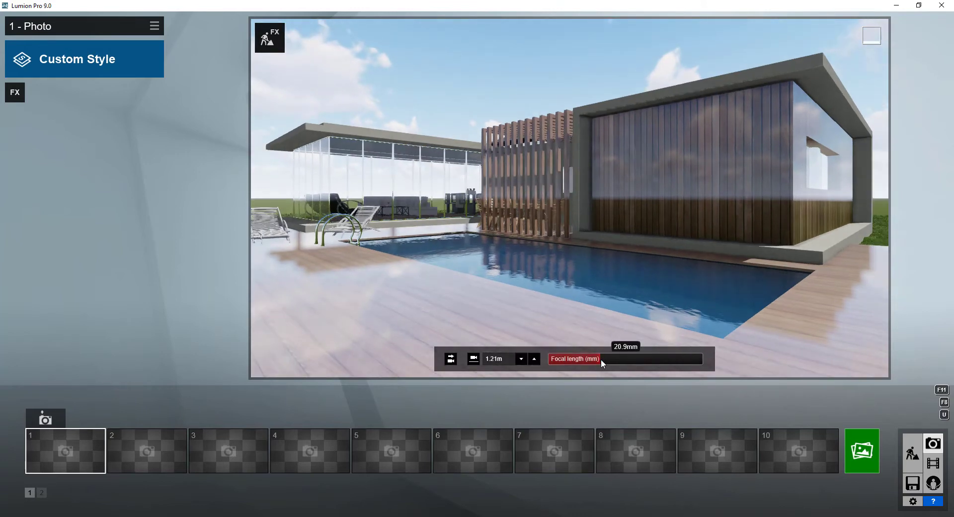
scroll(601, 358, "up", 1)
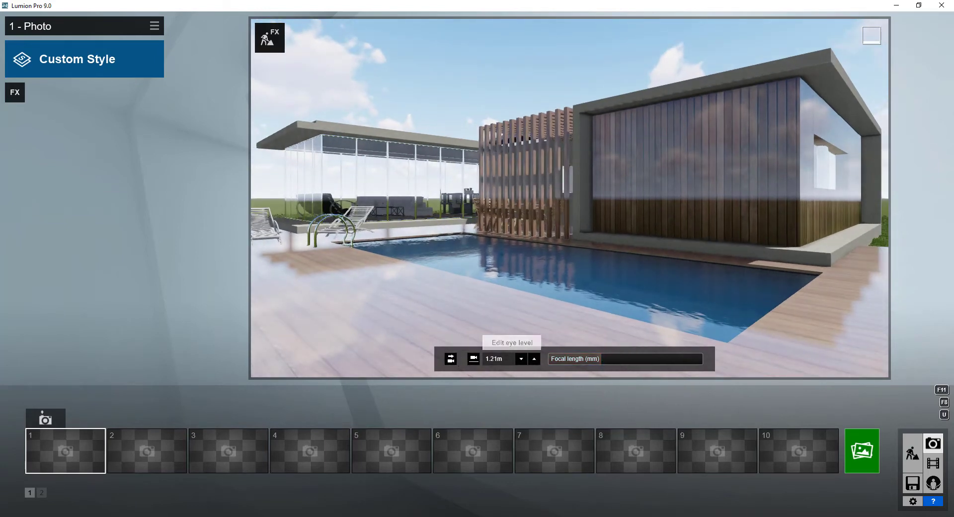
Store the view as photo 1 and apply the Realistic style
left_click(45, 419)
mouse_move(85, 59)
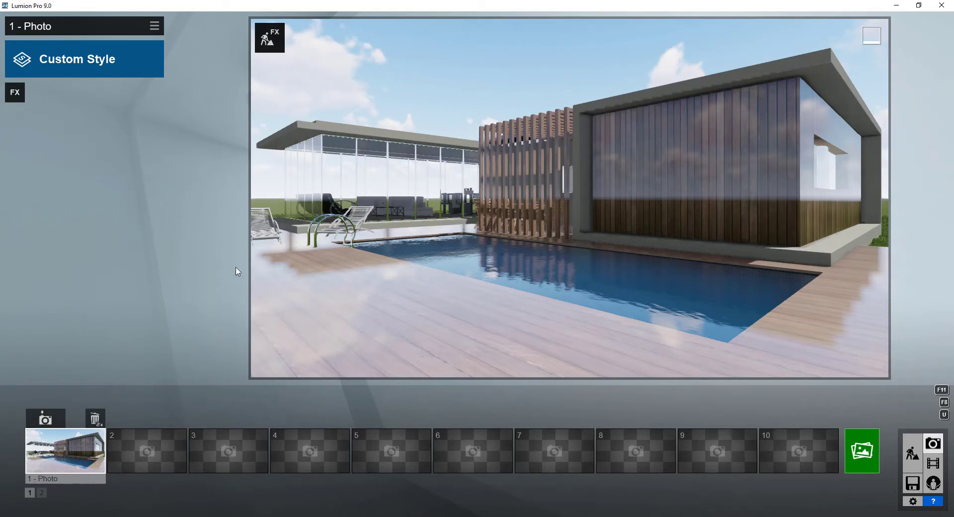
left_click(98, 61)
left_click(474, 156)
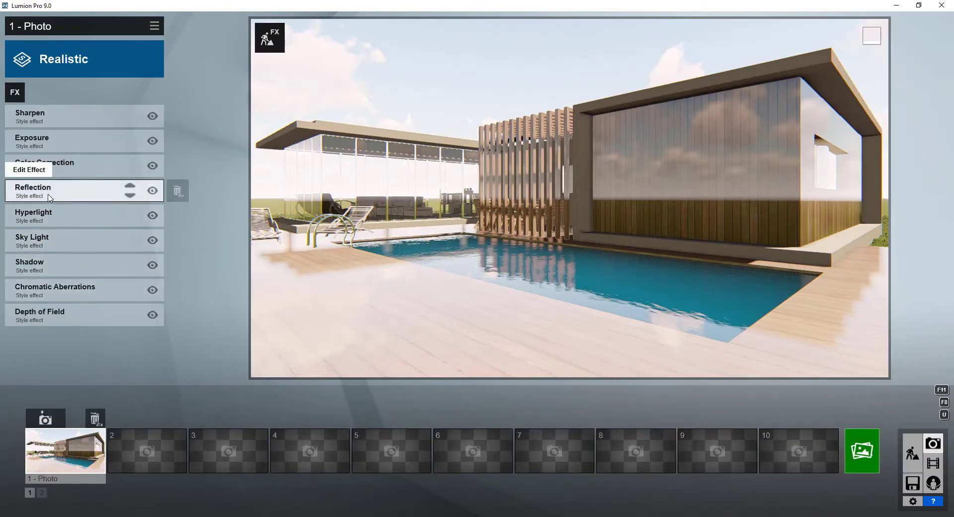
In the Reflection effect, add two reflection planes on the deck floor
left_click(33, 189)
left_click(30, 149)
left_click(370, 421)
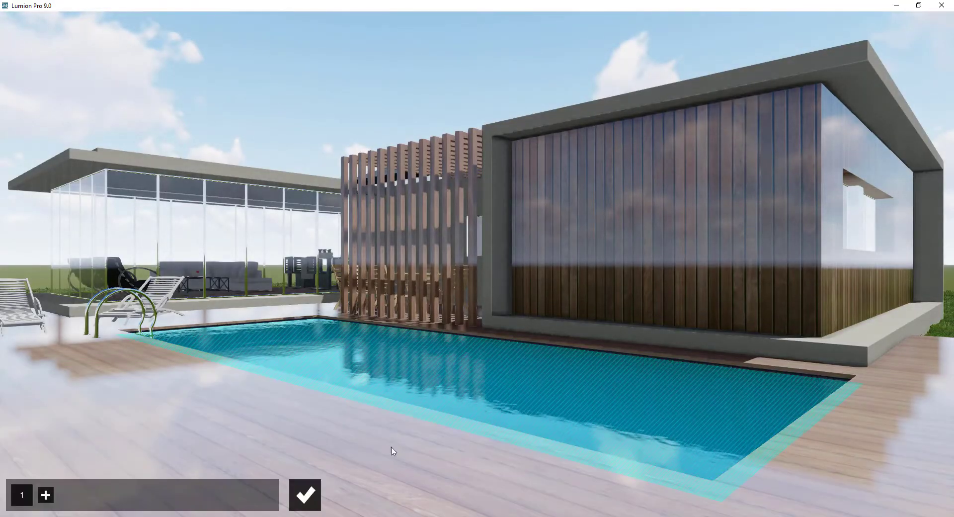
left_click(45, 494)
left_click(172, 440)
left_click(74, 494)
Add reflection planes on the pavilion glass, glass wall and right window, then accept them
left_click(181, 272)
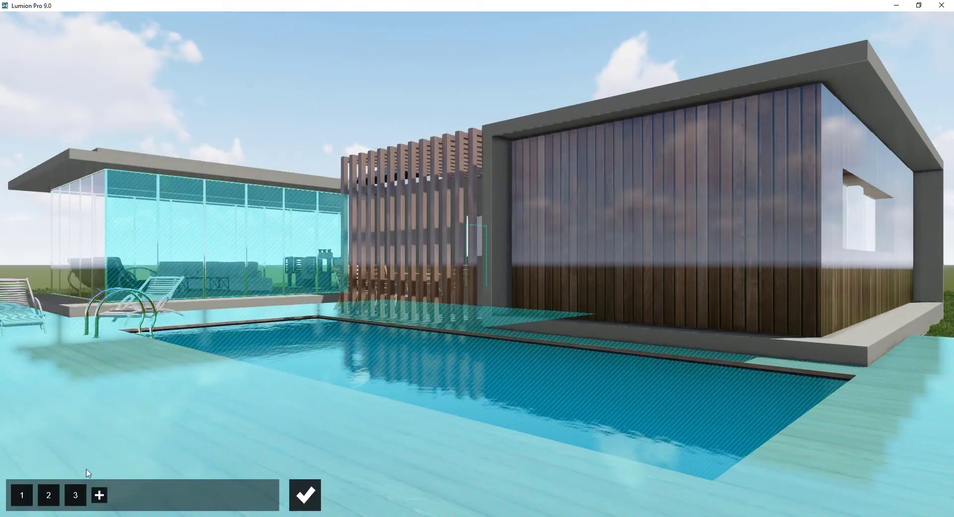
left_click(105, 495)
left_click(102, 341)
left_click(134, 494)
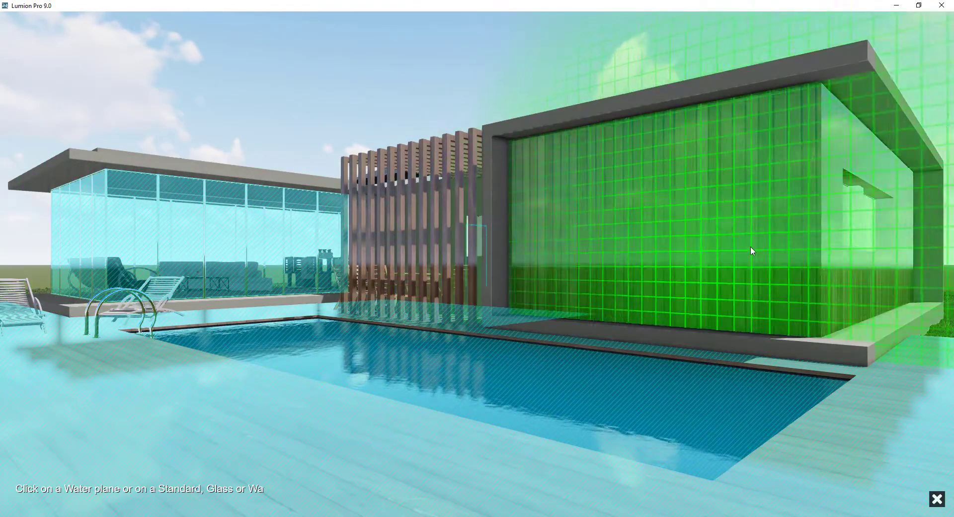
left_click(867, 214)
left_click(151, 494)
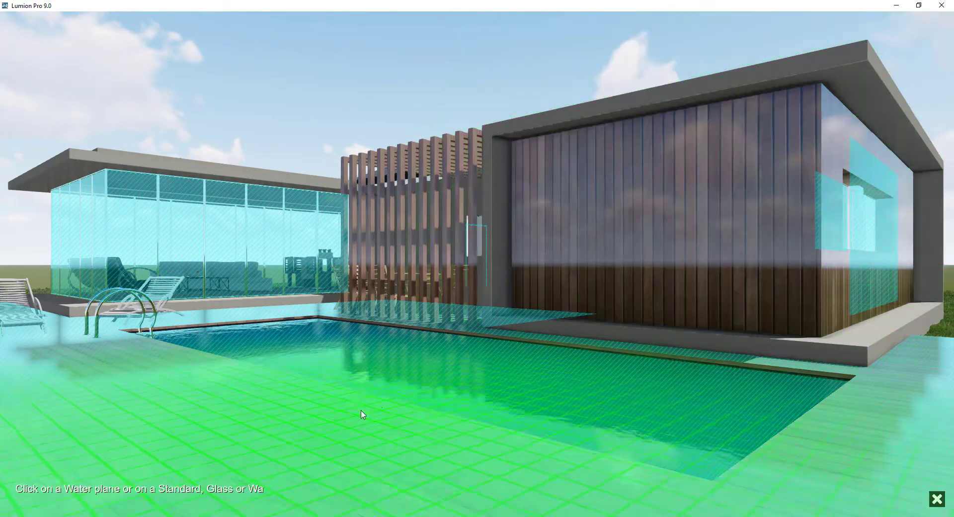
right_click(363, 414)
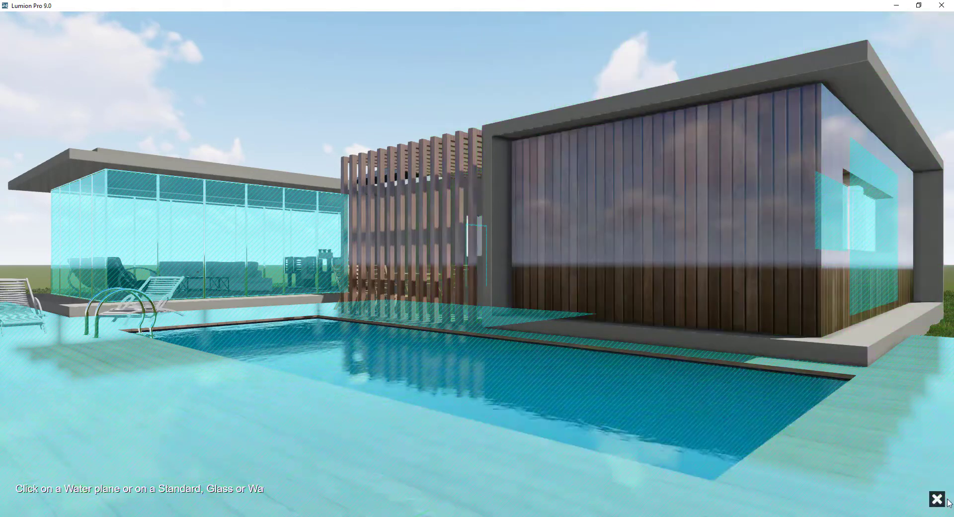
left_click(306, 497)
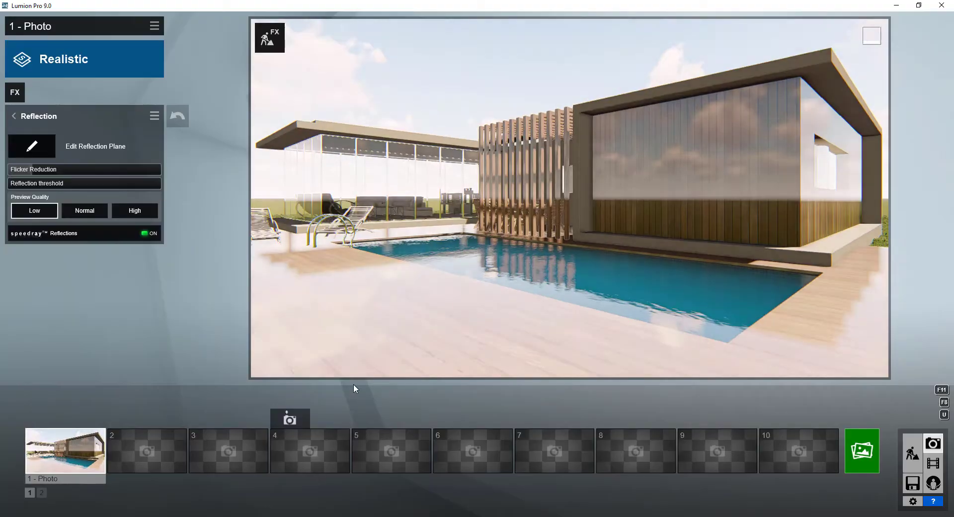
left_click(15, 116)
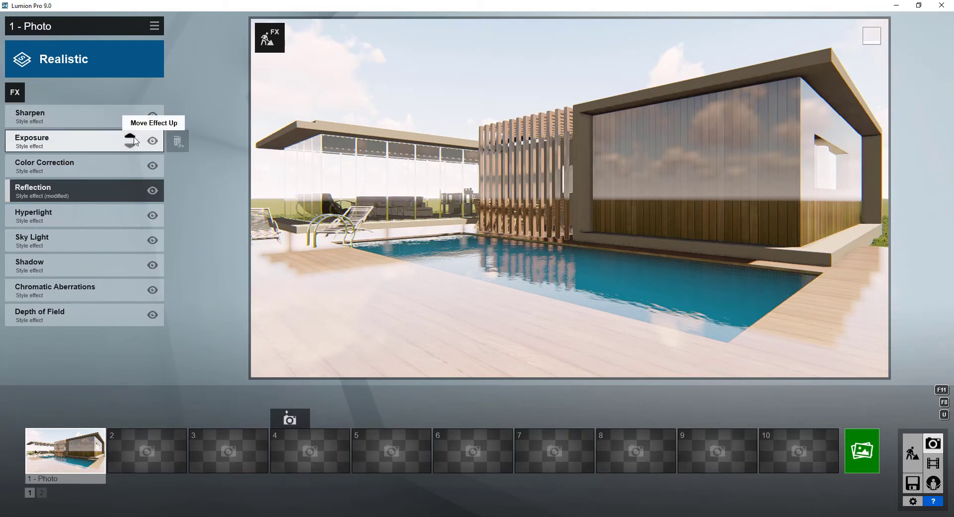
mouse_move(768, 338)
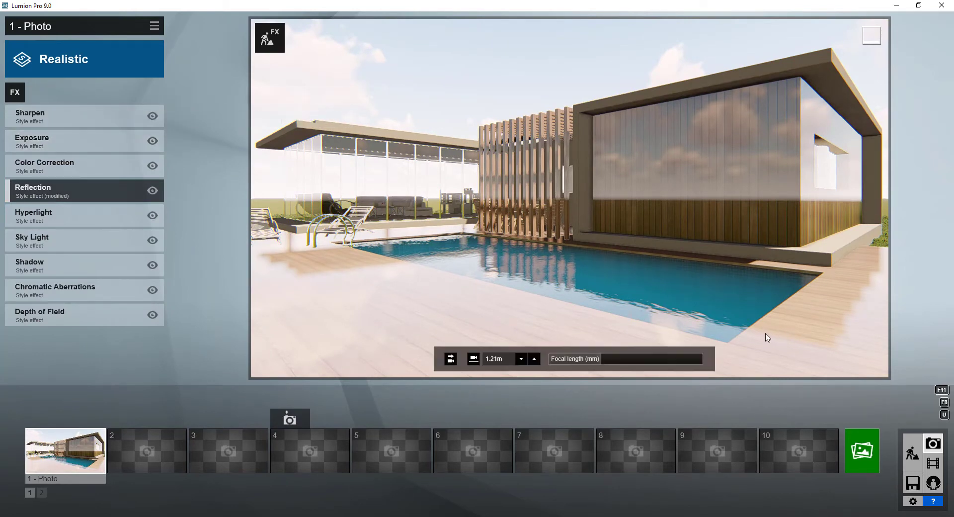
Add a Real Skies effect with a cloudy sky and rotate its heading to 122.7
left_click(15, 92)
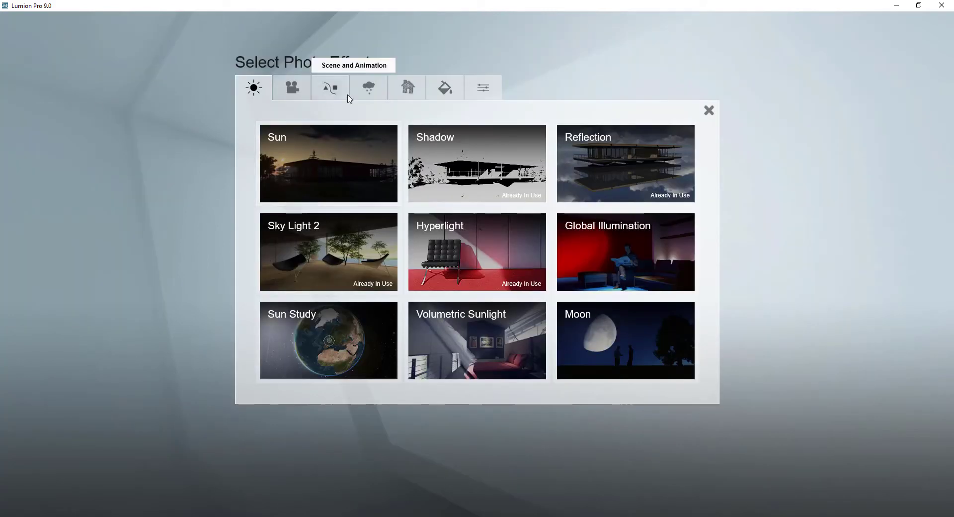
left_click(368, 87)
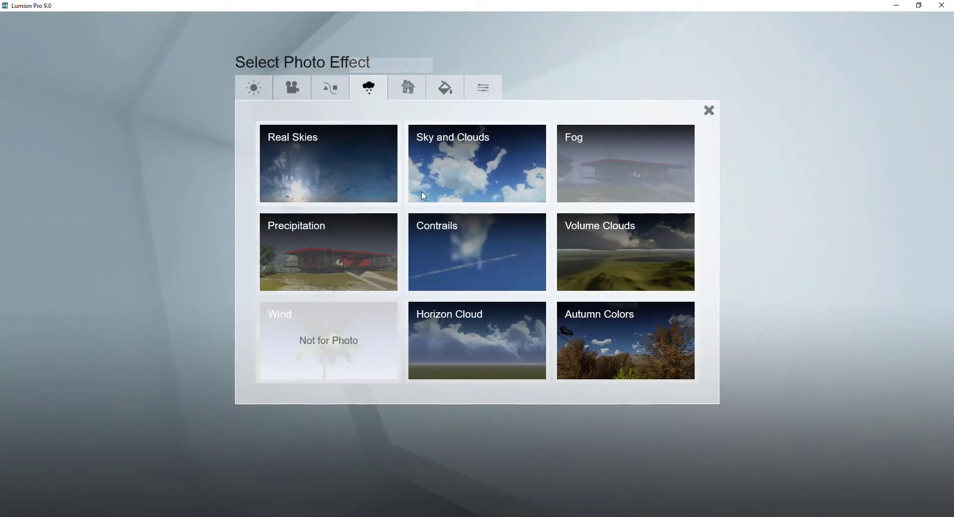
left_click(348, 163)
left_click(60, 152)
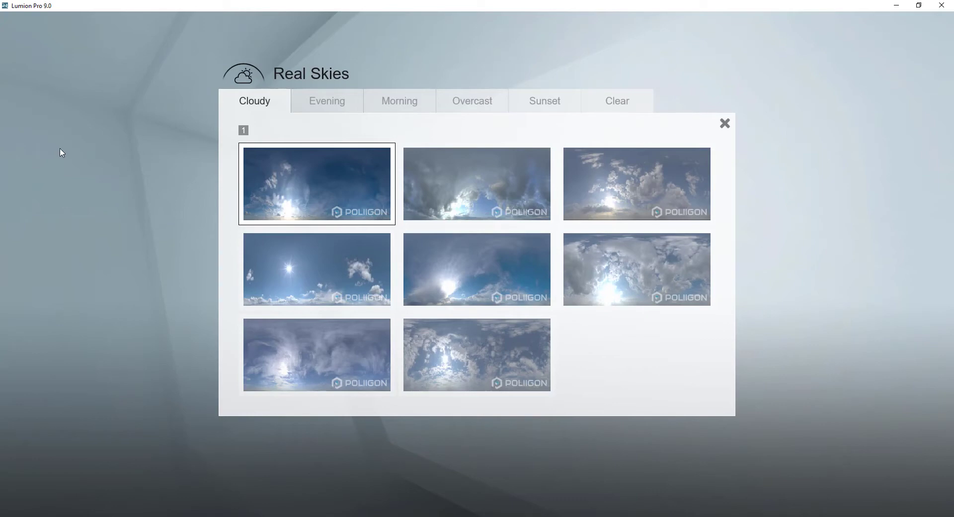
left_click(467, 339)
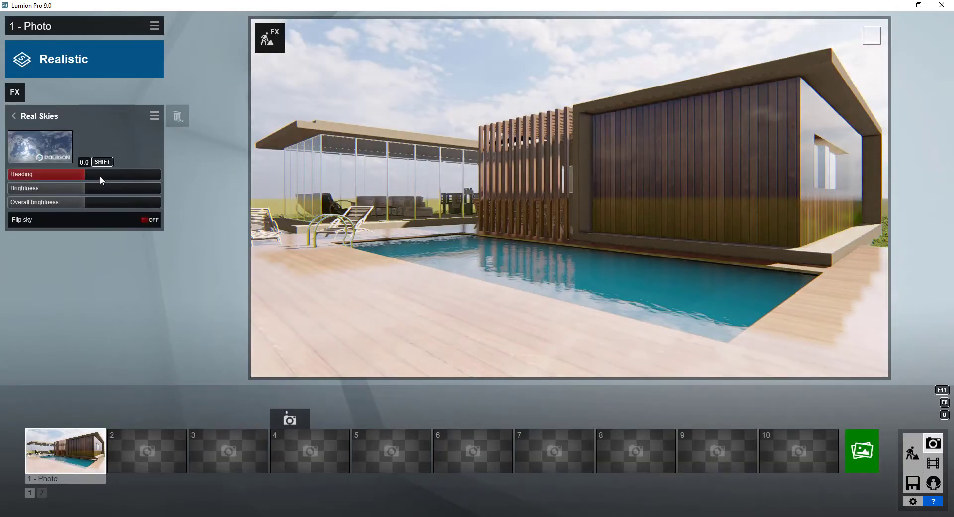
mouse_move(100, 175)
left_mouse_down()
mouse_move(164, 176)
mouse_move(138, 180)
left_mouse_up()
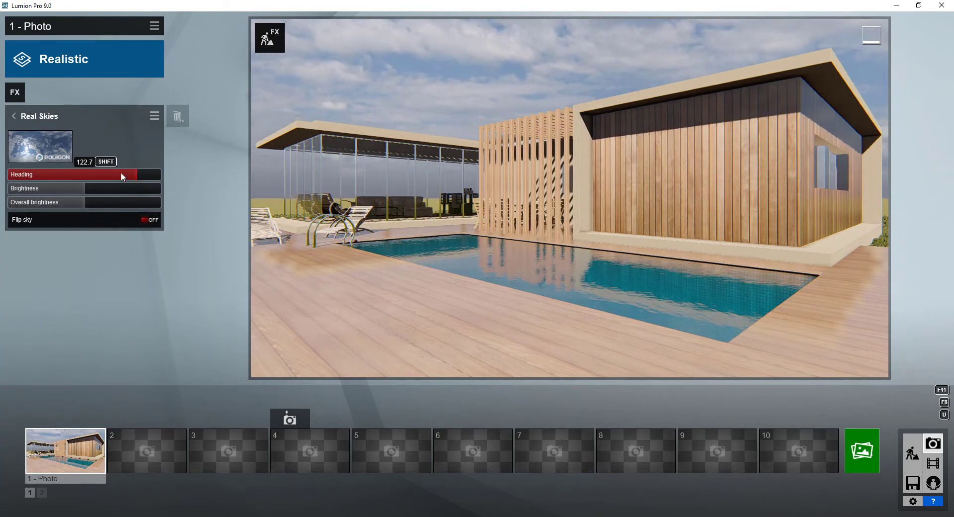
left_click(13, 116)
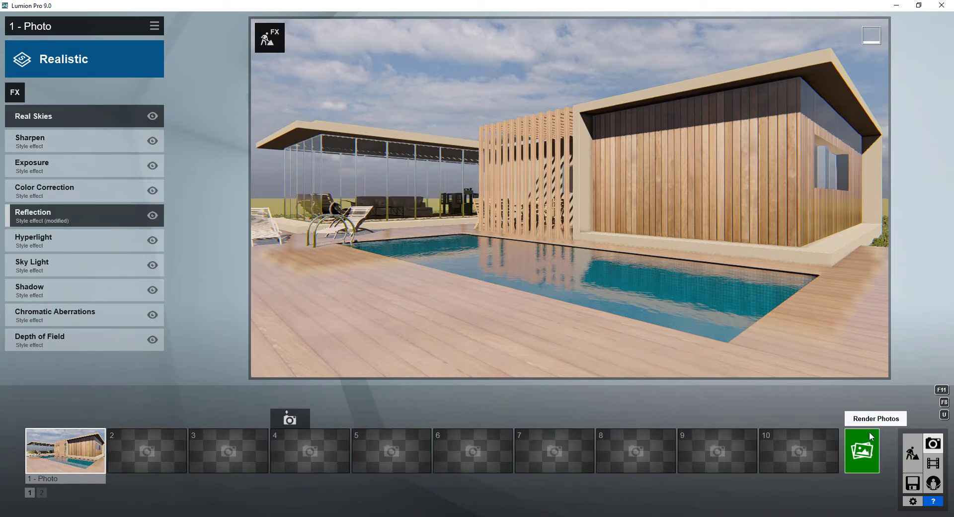
Render the shot at Desktop 1920x1080 as R1.jpg in LM-41 and preview it
left_click(863, 458)
left_click(378, 393)
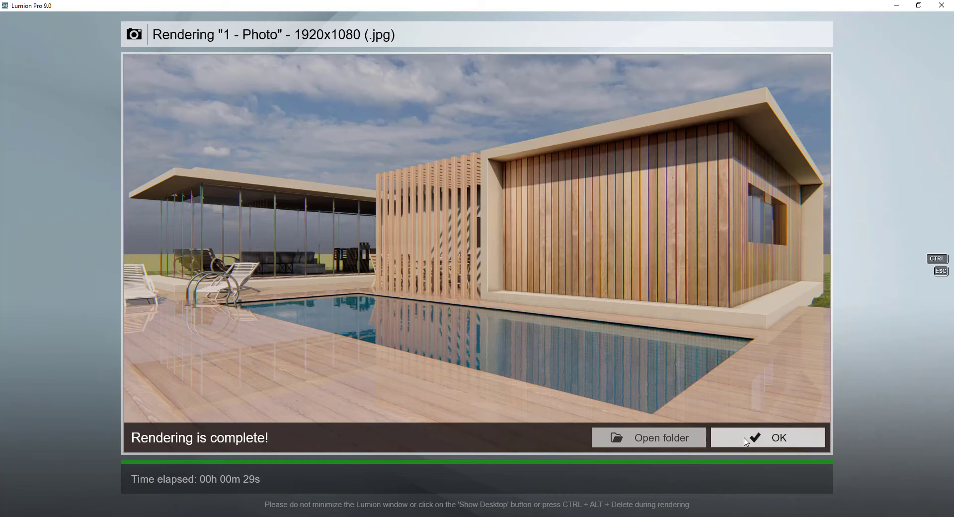
left_click(746, 439)
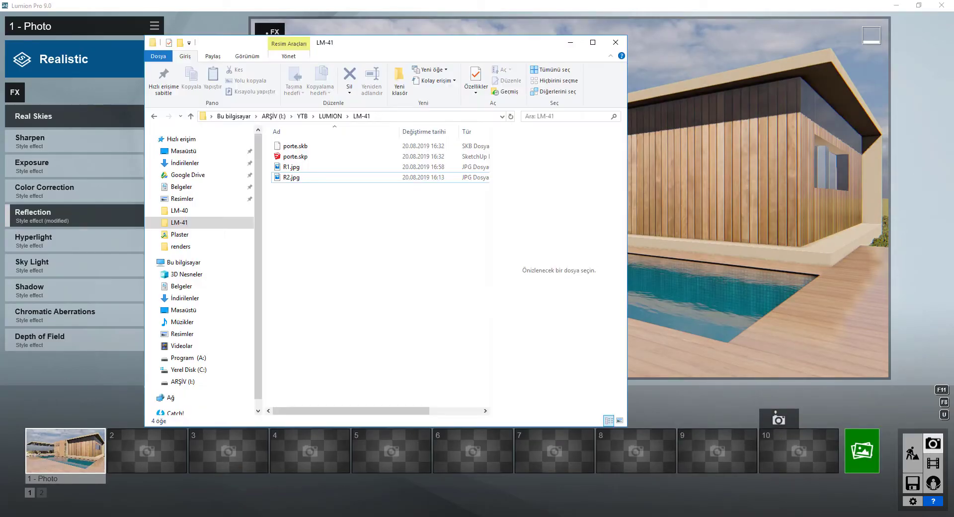
left_click(291, 167)
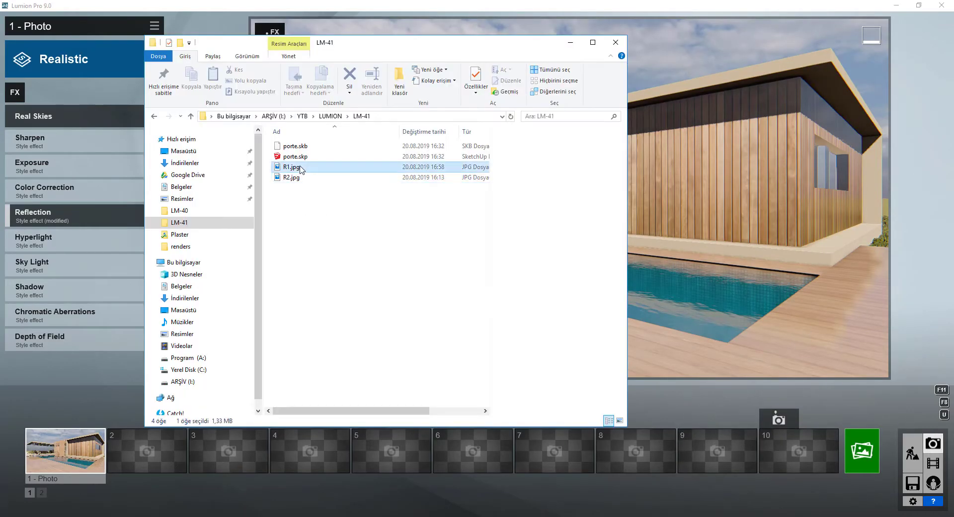
left_click(571, 43)
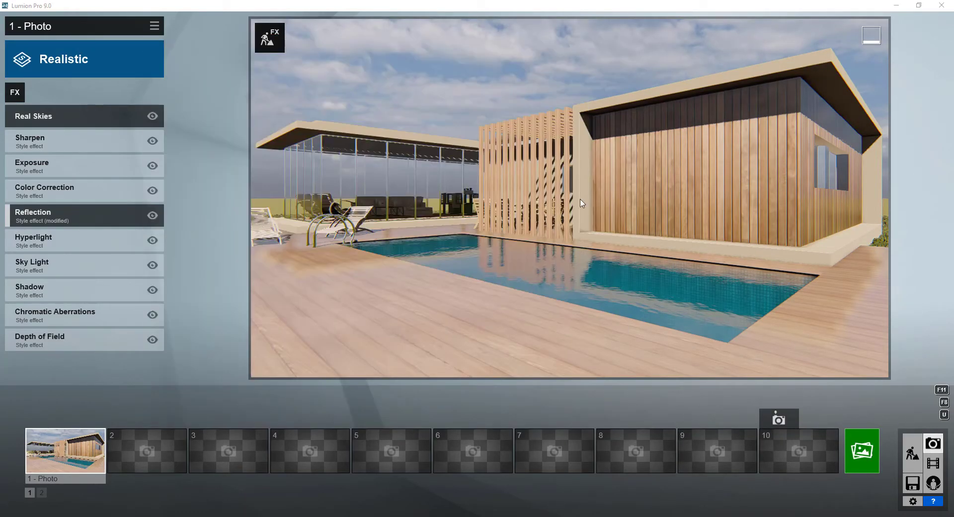
left_click(913, 453)
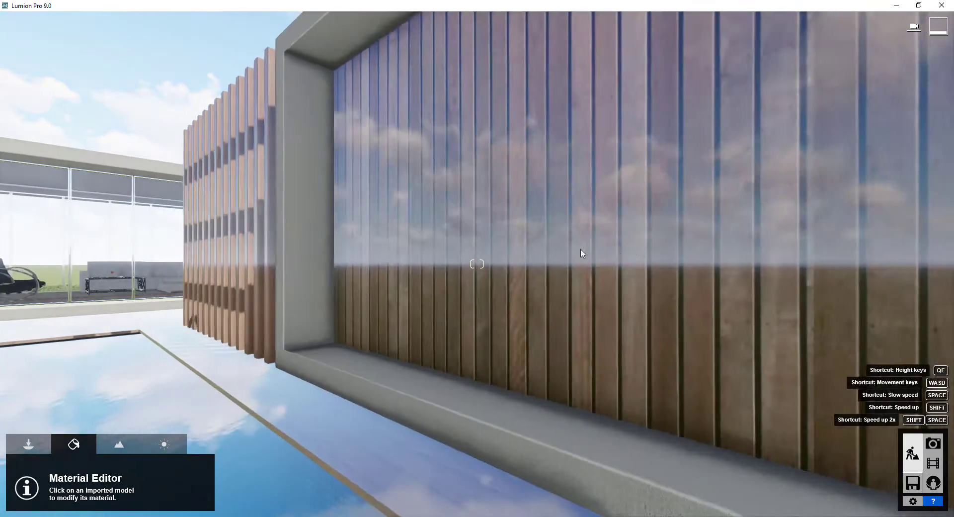
Lower the cedar wall material's reflectivity and reduce its gloss to 0.8
left_click(587, 274)
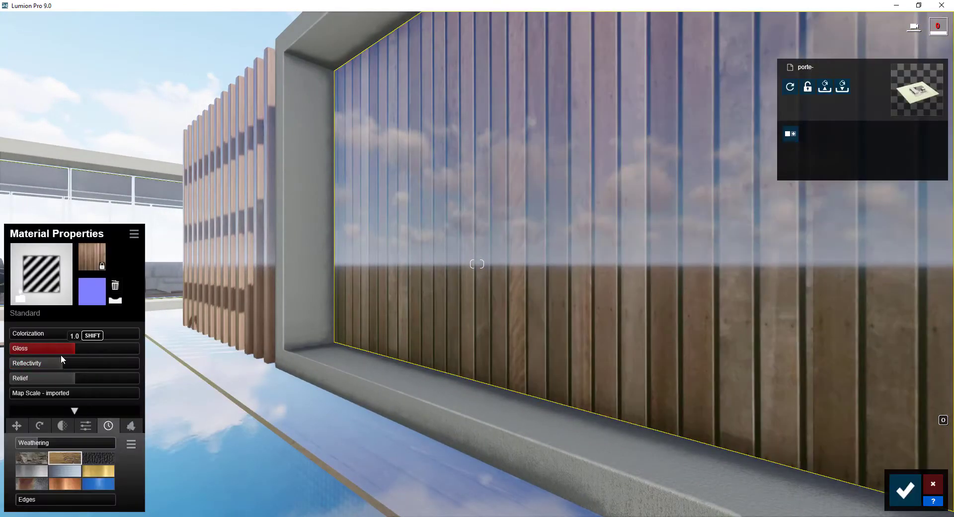
left_click(48, 359)
left_click(64, 348)
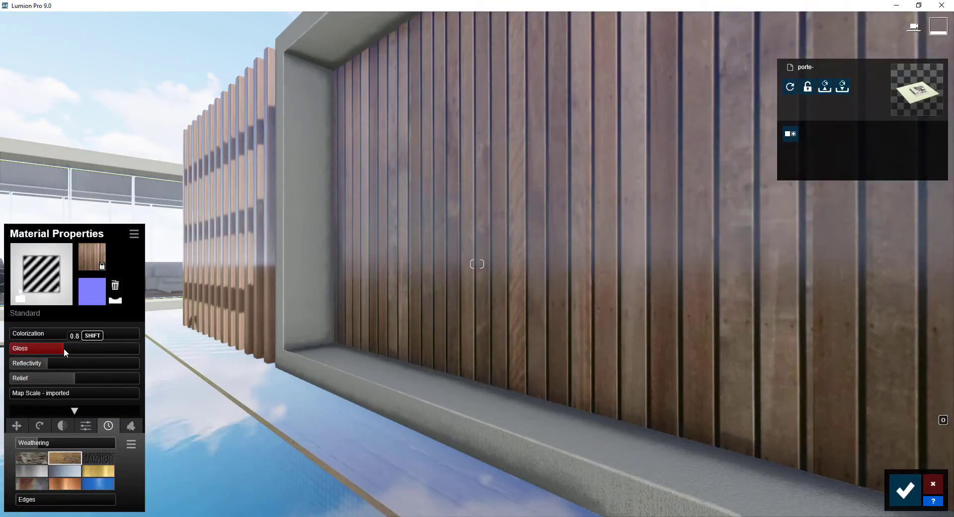
left_click(905, 490)
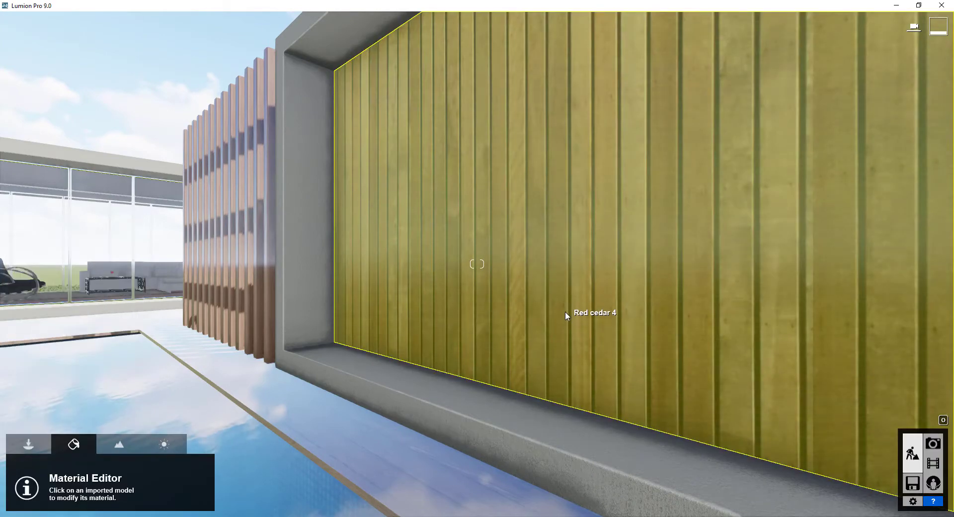
Reduce the wooden deck material's gloss and reflectivity and save it
scroll(565, 312, "down", 10)
right_click_drag(511, 295, 378, 298)
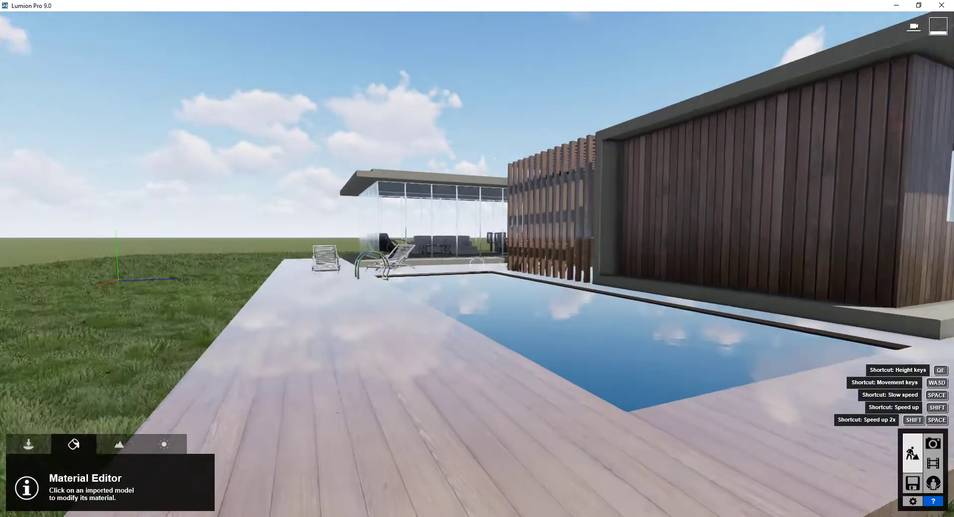
left_click(382, 385)
left_click(58, 364)
left_click(65, 350)
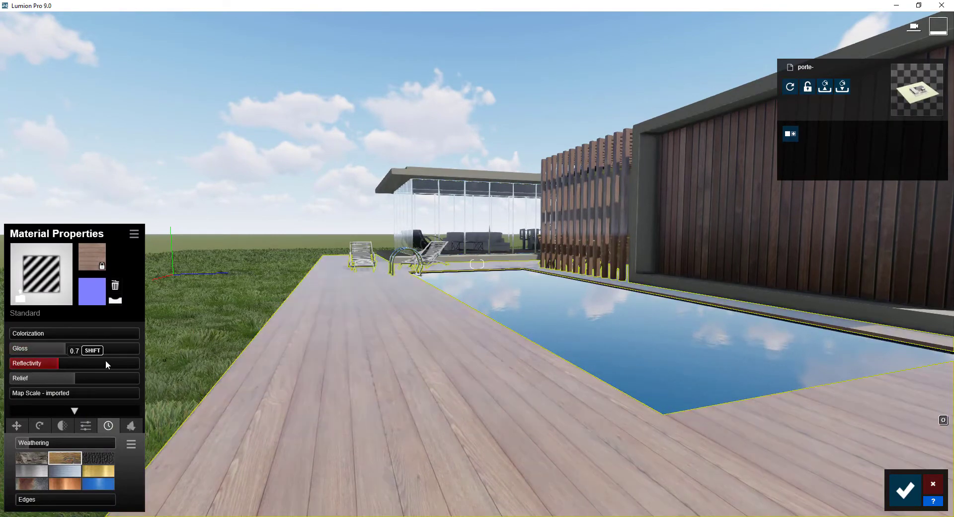
left_click(63, 353)
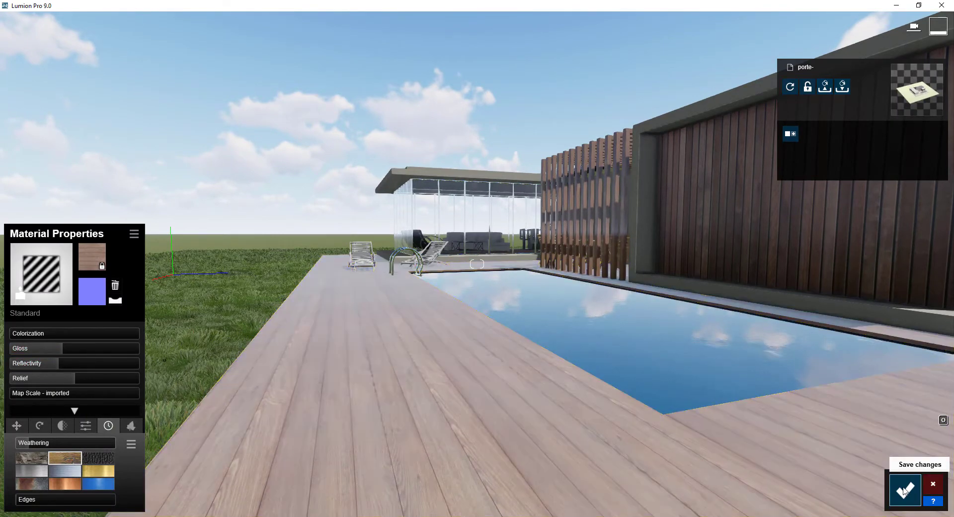
left_click(904, 490)
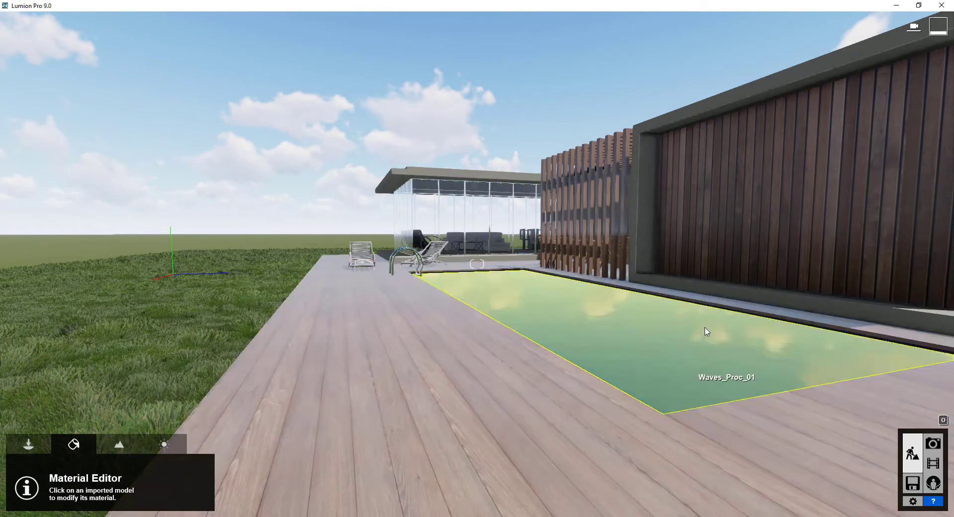
Paste the copied wood material onto the pergola slats
key("w")
key("w")
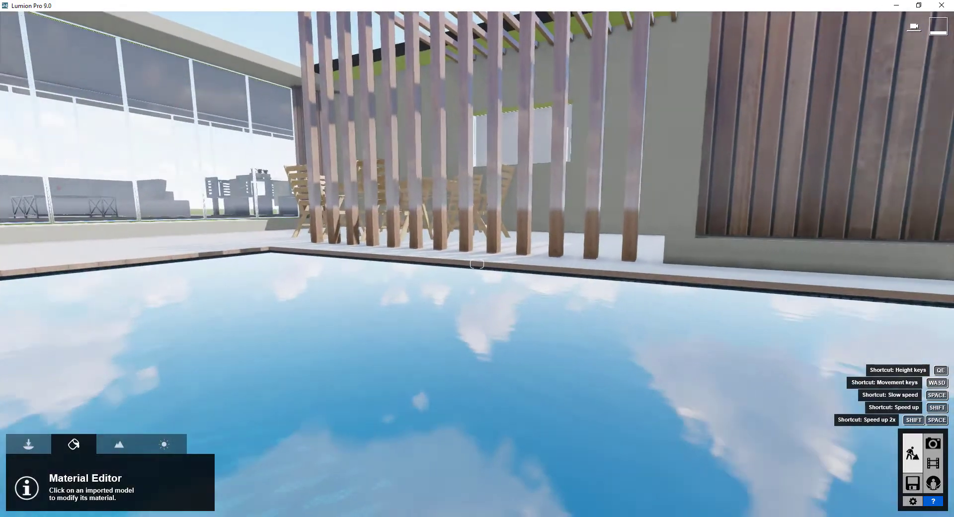
key("q")
left_click(615, 212)
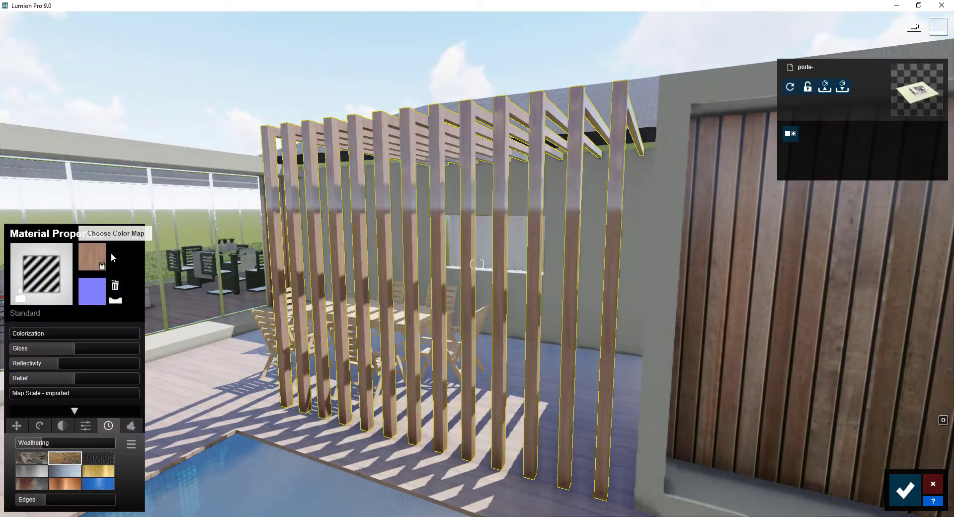
left_click(135, 236)
left_click(933, 487)
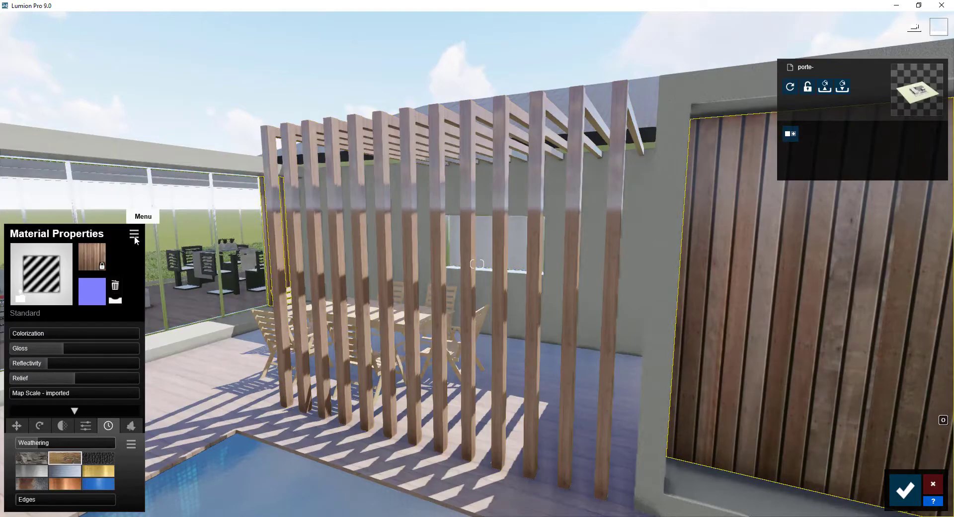
left_click(133, 234)
left_click(135, 273)
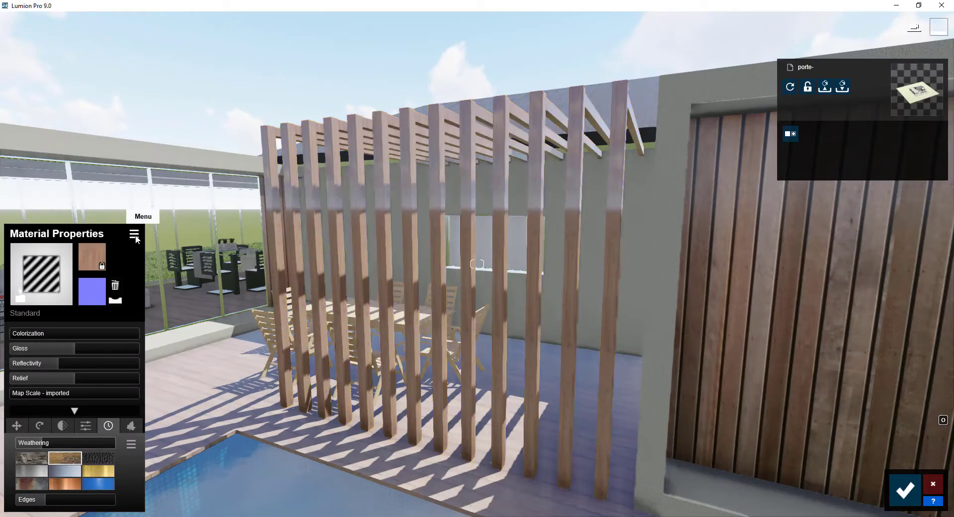
left_click(133, 233)
left_click(90, 237)
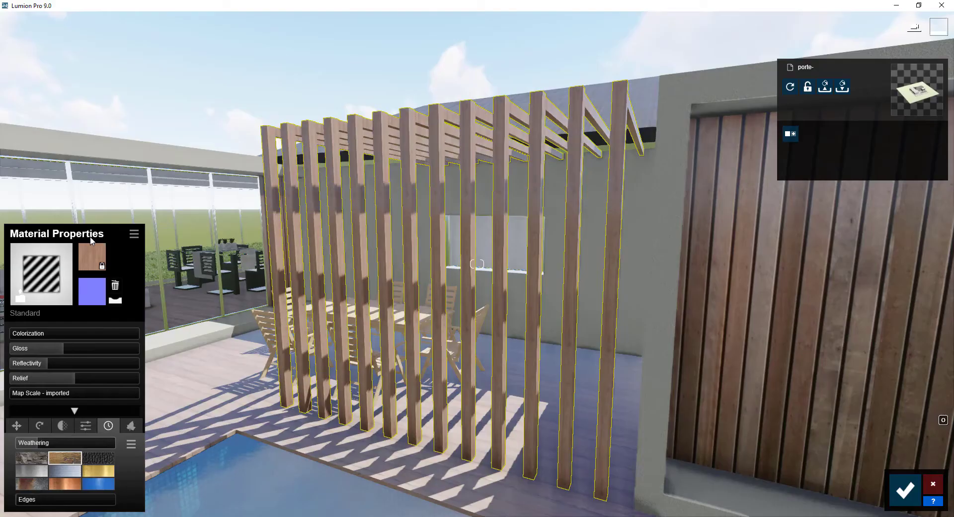
left_click(905, 489)
Paste the copied wood material onto the door and reapply it to the slats
right_click_drag(580, 366, 707, 315)
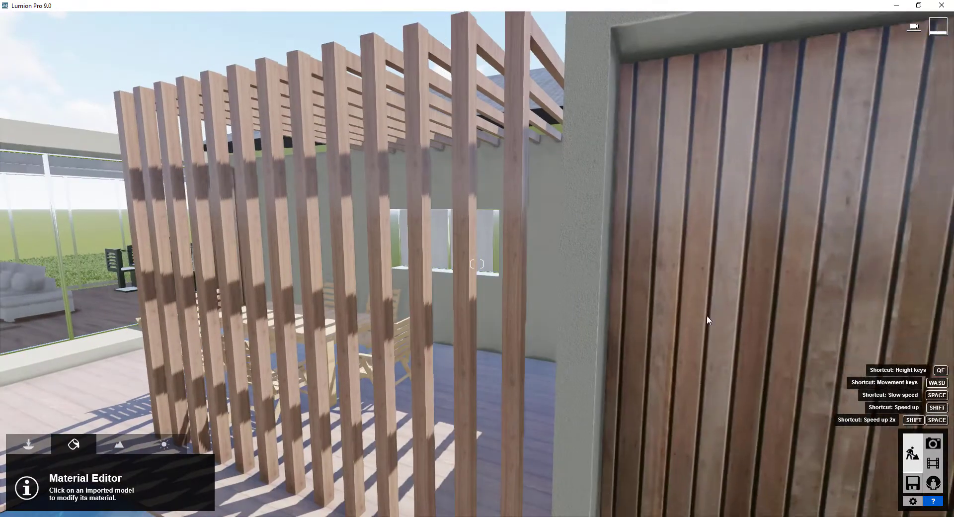
left_click(710, 315)
left_click(132, 233)
left_click(90, 236)
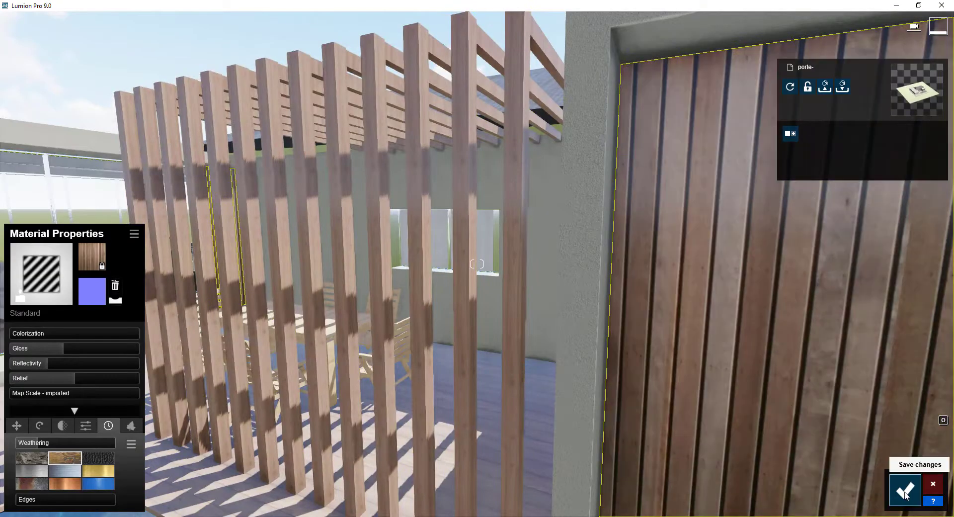
left_click(904, 489)
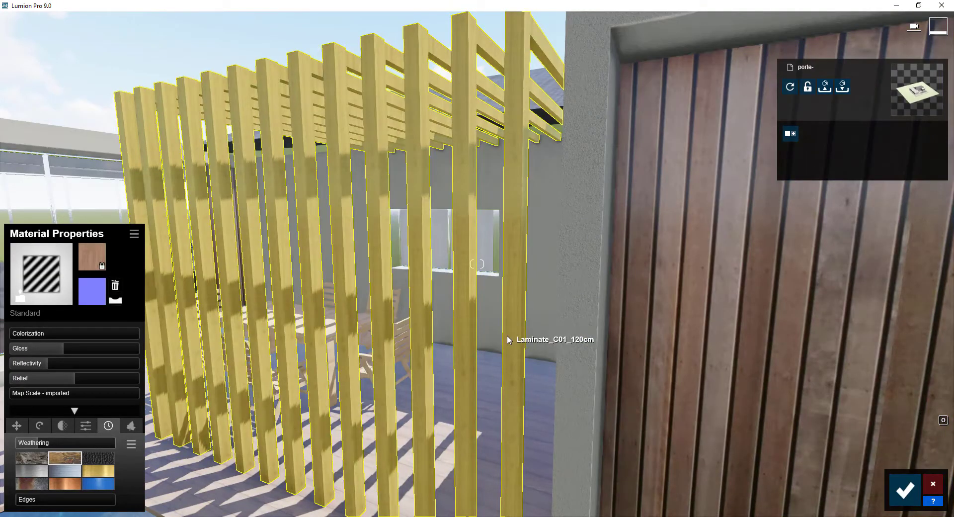
left_click(507, 335)
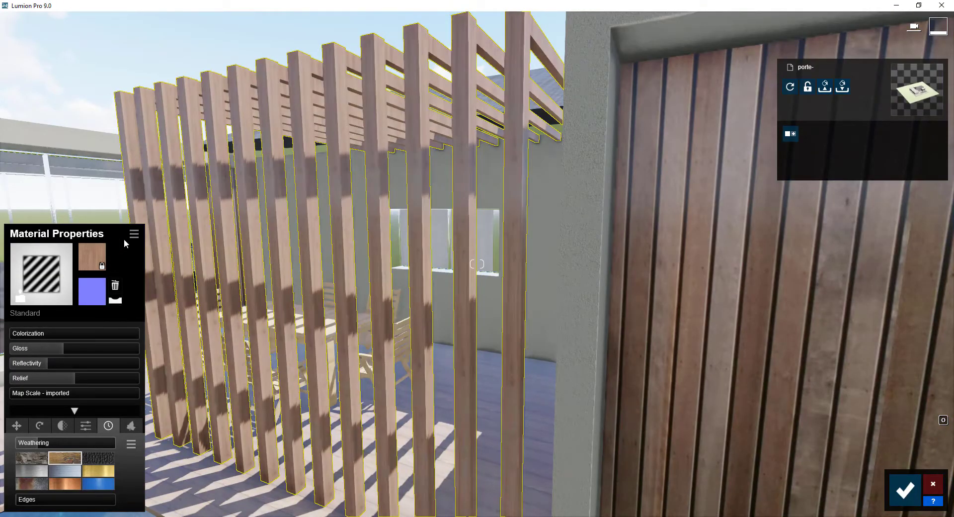
left_click(133, 234)
left_click(93, 238)
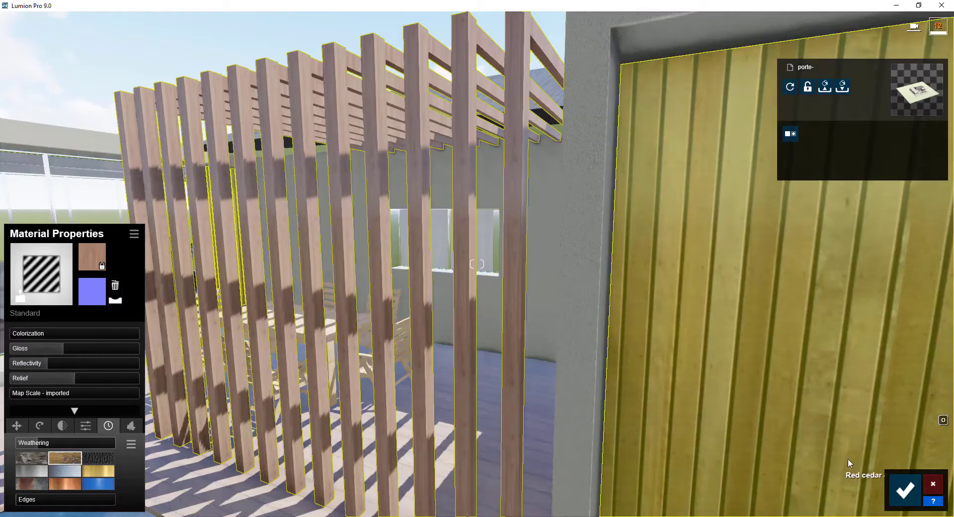
left_click(905, 490)
right_click_drag(478, 263, 402, 264)
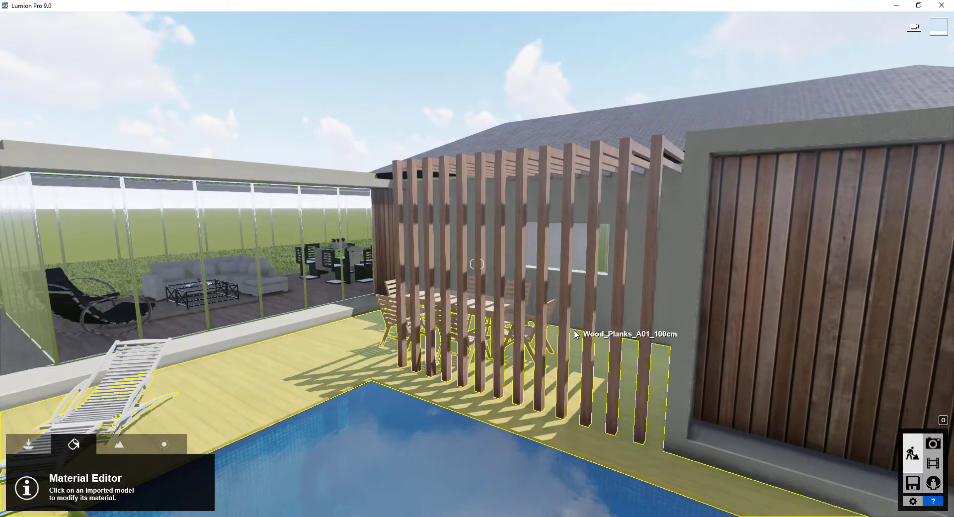
scroll(574, 329, "down", 5)
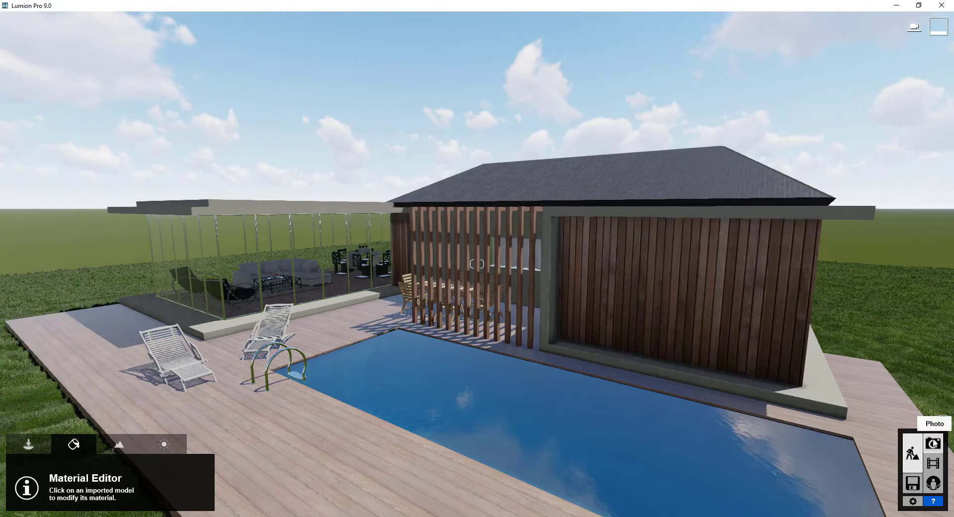
Restore photo 1's camera view and render it at Desktop 1920x1080
left_click(934, 443)
left_click(70, 441)
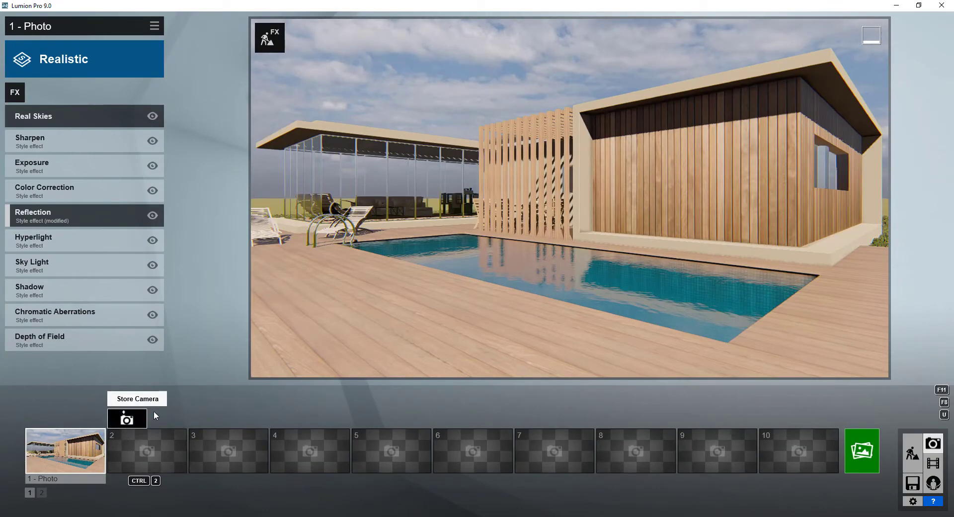
left_click(865, 460)
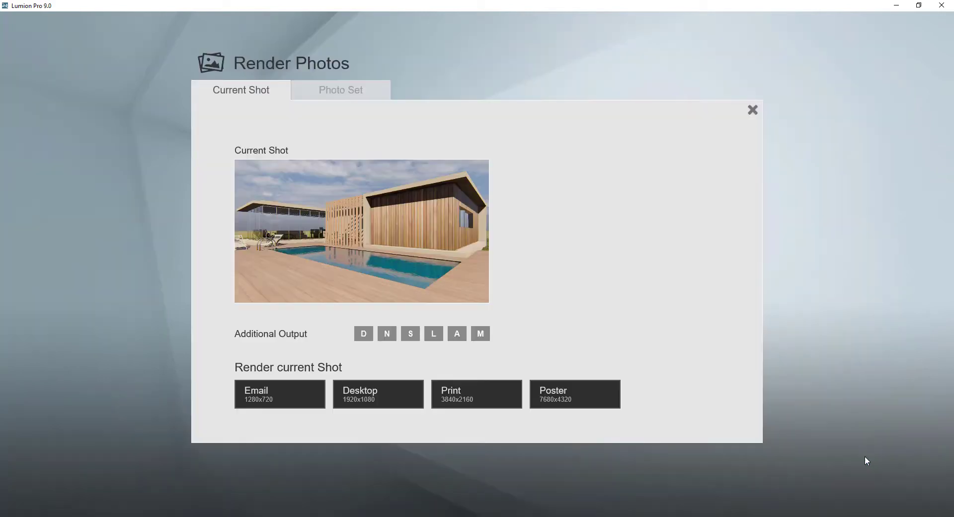
left_click(358, 393)
left_click(778, 440)
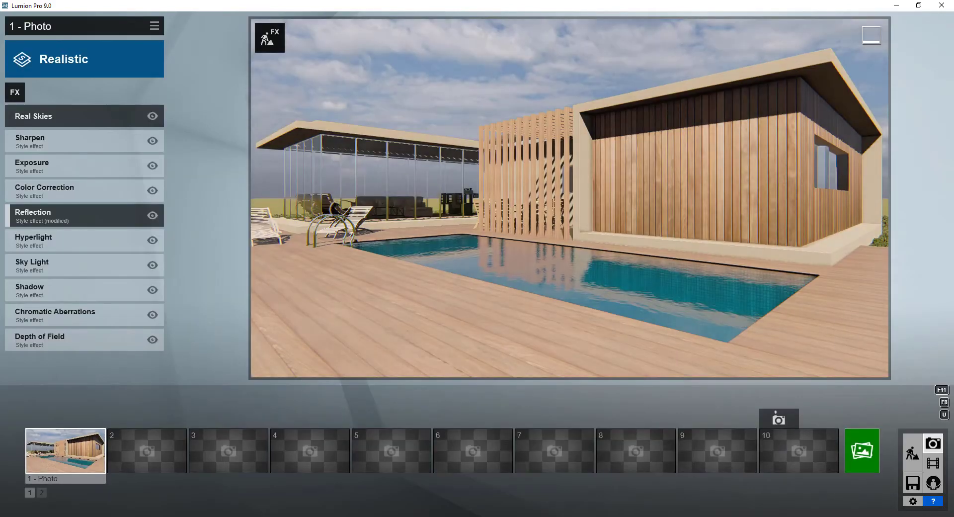
Add a Color Correction effect with adjusted temperature and brightness
left_click(14, 93)
left_click(408, 94)
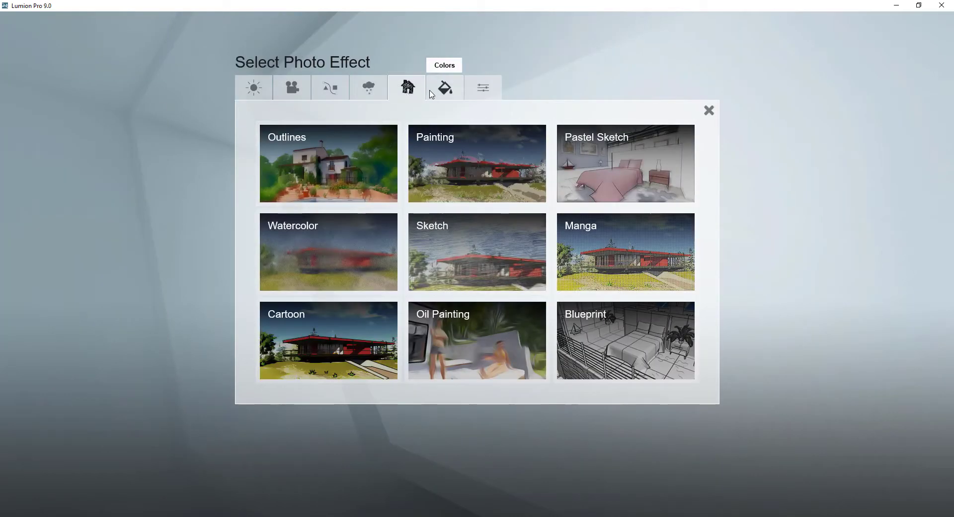
left_click(432, 94)
left_click(328, 160)
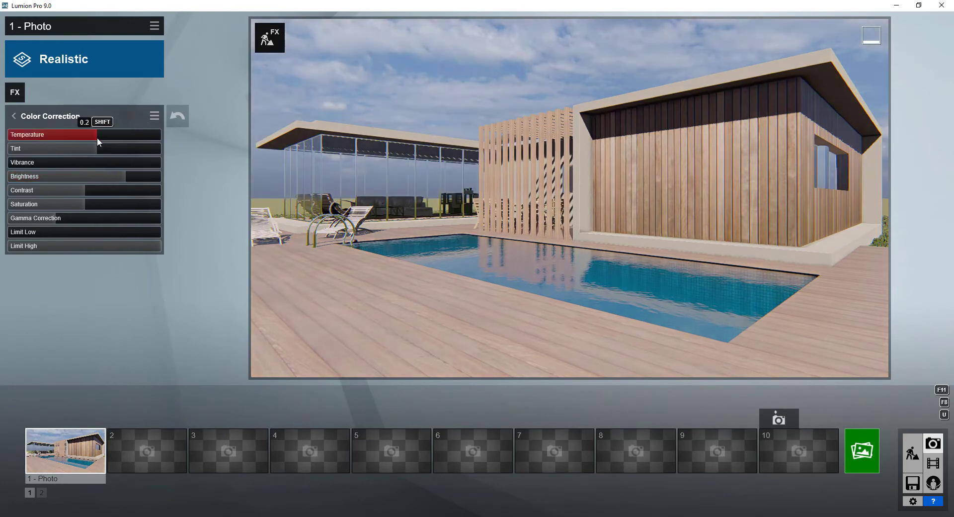
left_click(13, 116)
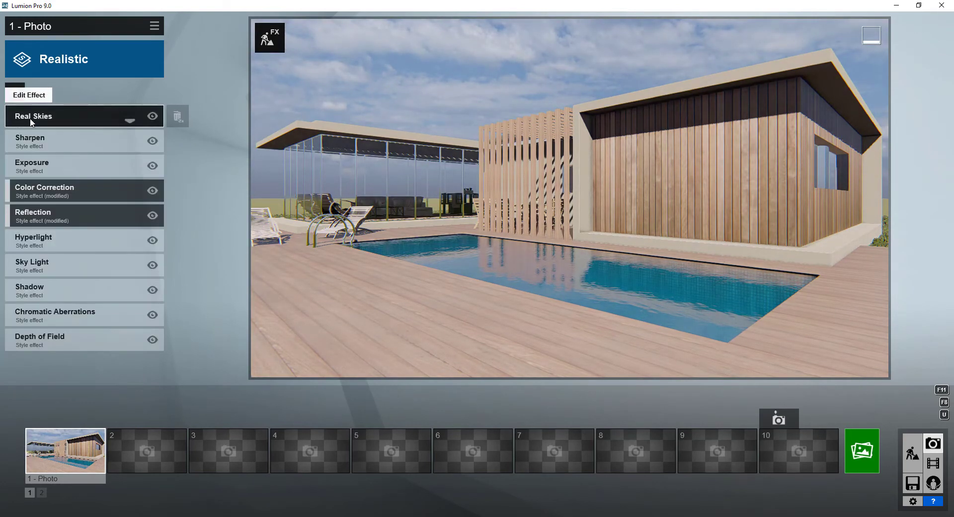
Increase the deck wood's weathering and lower its relief
left_click(913, 454)
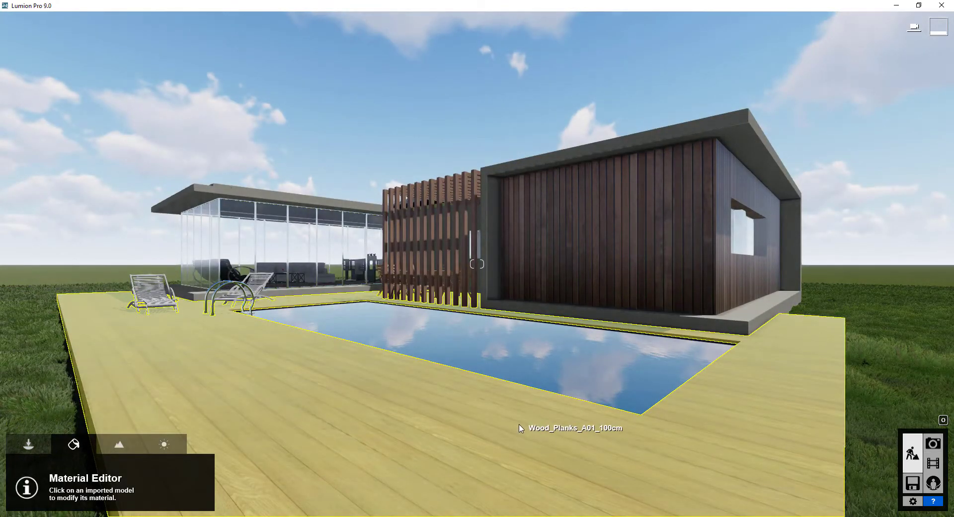
left_click(520, 428)
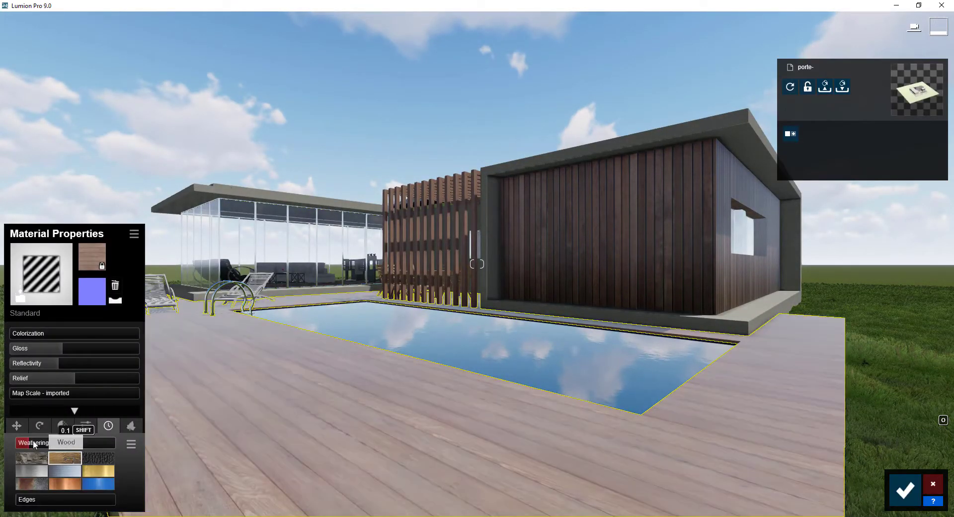
left_click_drag(33, 440, 70, 440)
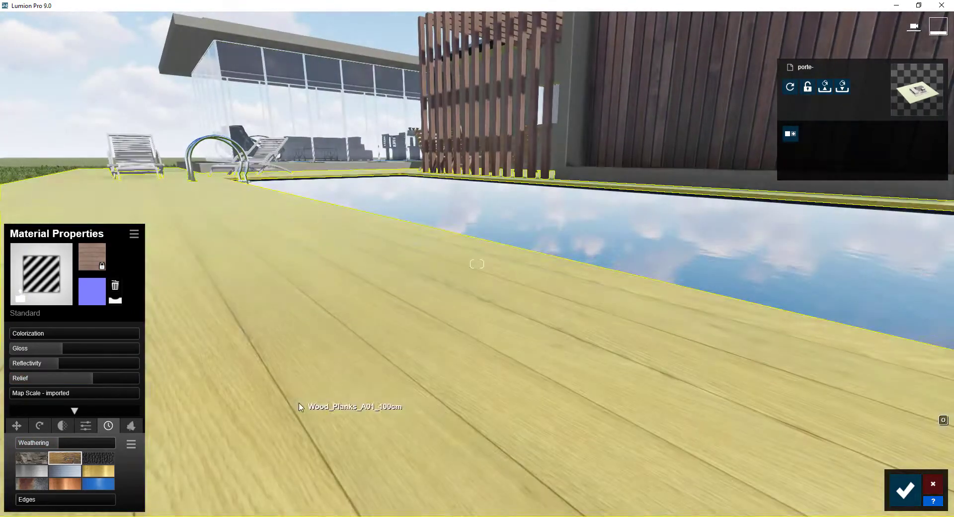
left_click_drag(120, 377, 81, 379)
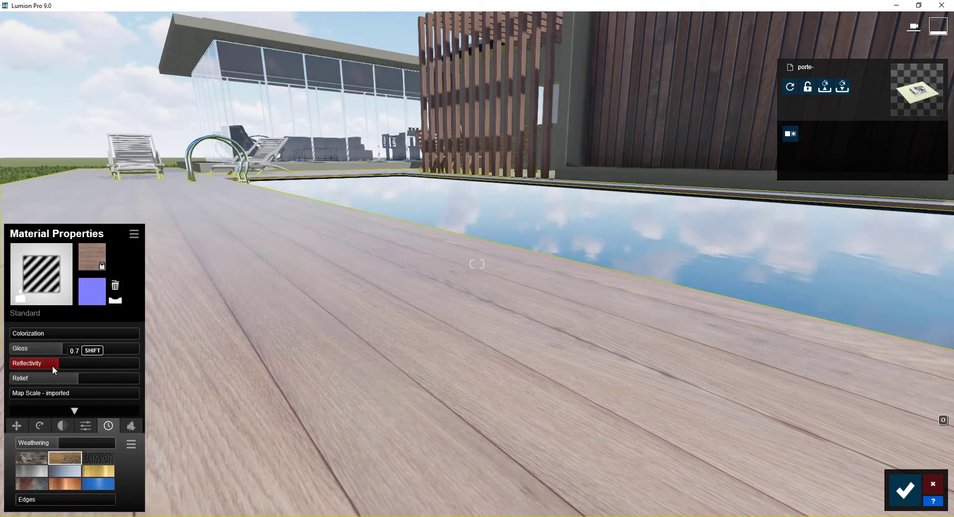
left_click_drag(58, 441, 71, 444)
Replace the pergola slats' material with Indoor Wood Polii Wood Flooring 066 2k
right_click_drag(71, 447, 315, 420)
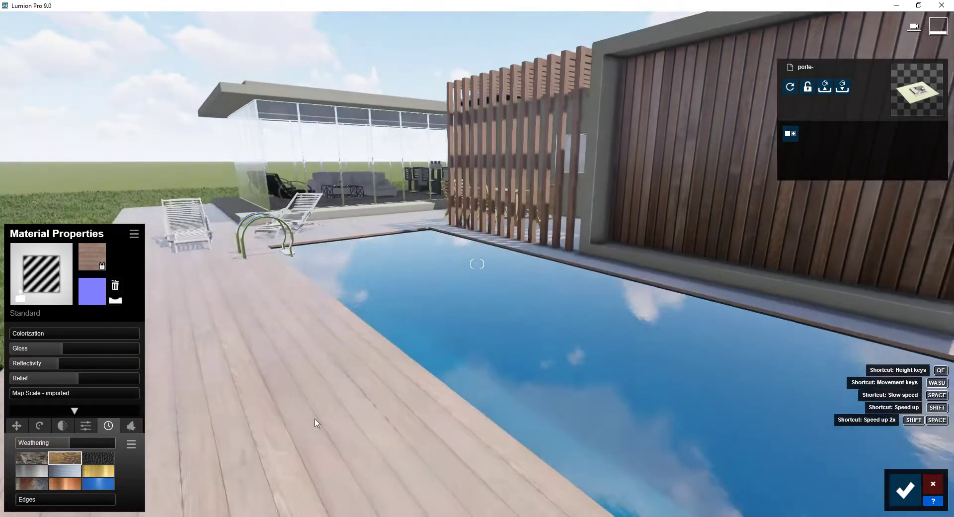
key("w")
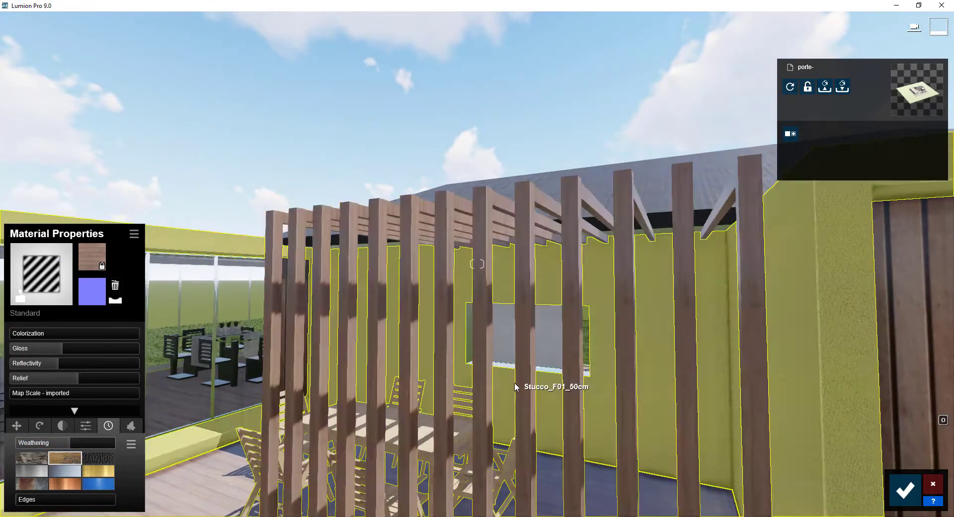
right_click_drag(315, 420, 530, 389)
left_click(19, 300)
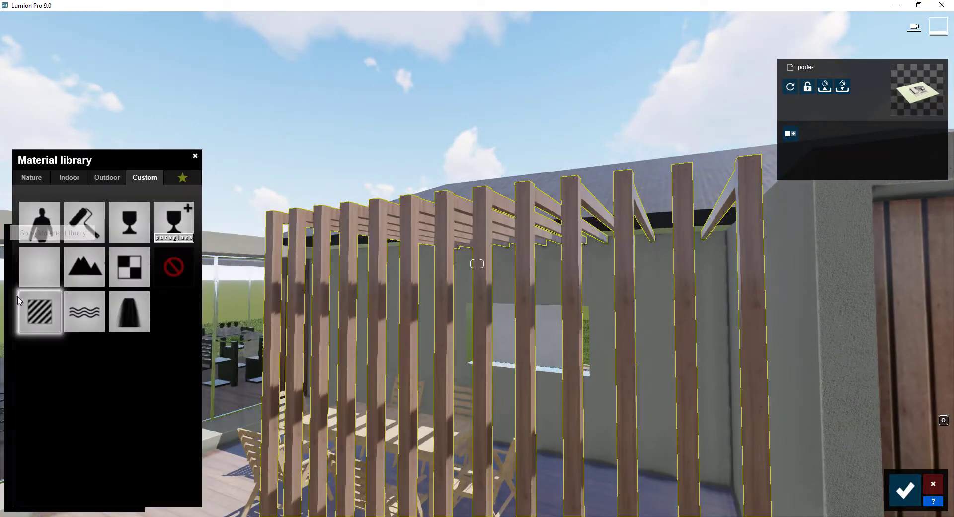
left_click(73, 179)
left_click(136, 228)
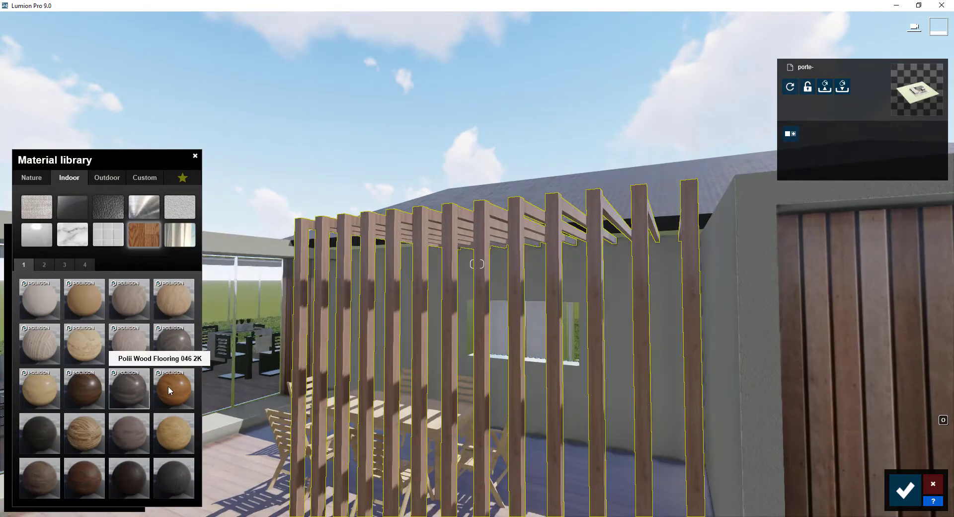
left_click(170, 386)
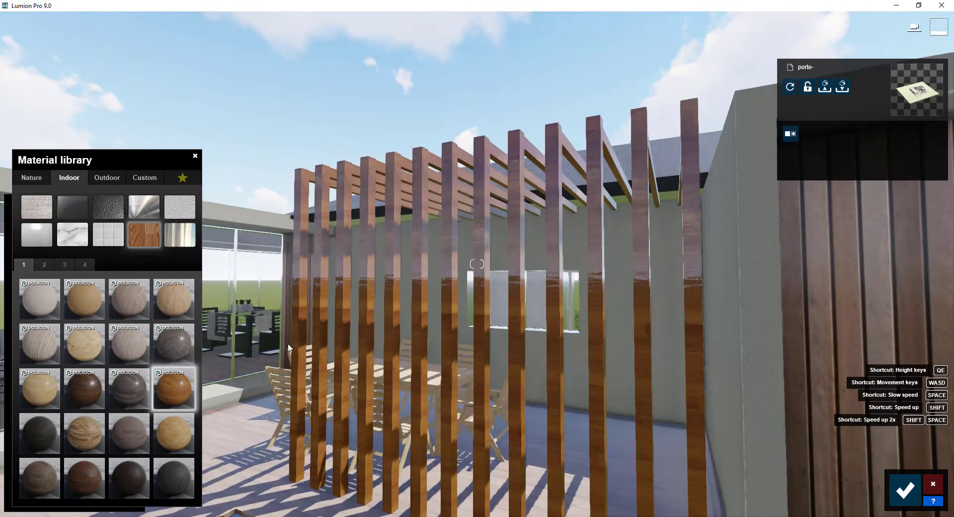
right_click_drag(703, 423, 703, 423)
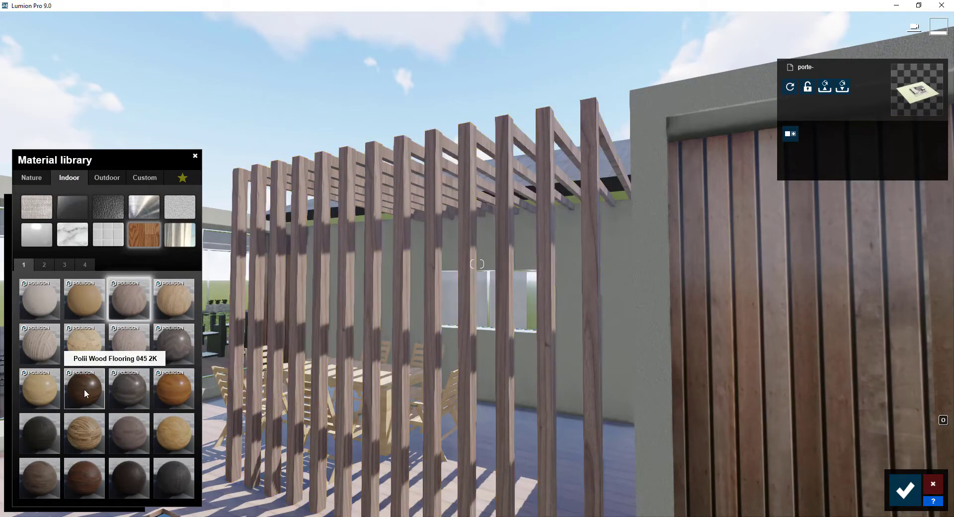
scroll(554, 363, "up", 3)
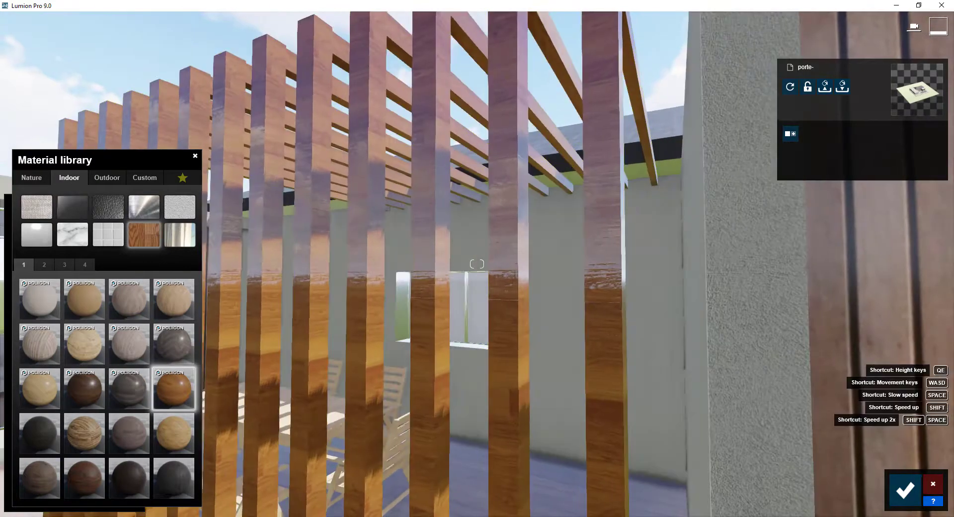
scroll(491, 395, "up", 3)
scroll(492, 395, "down", 5)
scroll(498, 398, "down", 3)
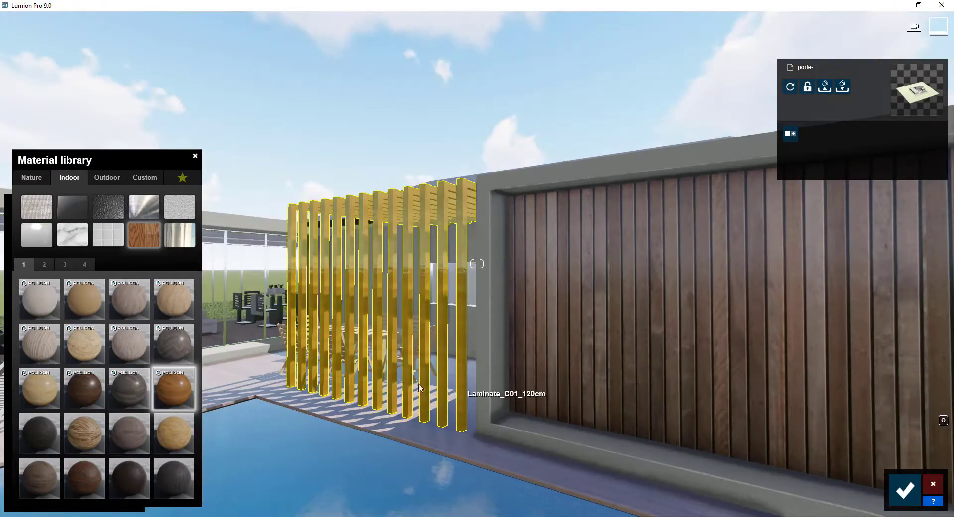
scroll(497, 397, "up", 3)
Lower the slats' reflectivity and set wood-type weathering at 0.1 edge, then confirm
left_click(156, 388)
left_click_drag(75, 363, 57, 364)
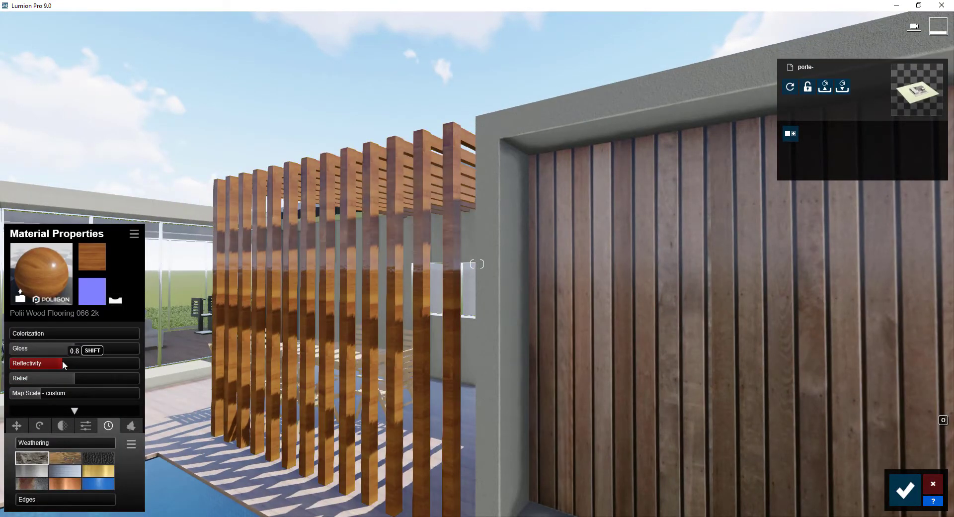
left_click(64, 458)
scroll(386, 378, "up", 3)
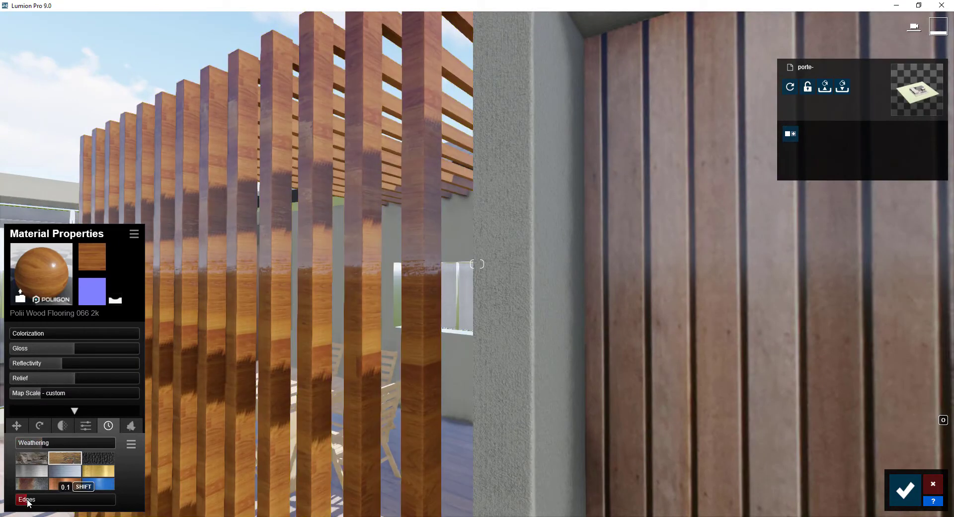
left_click(905, 490)
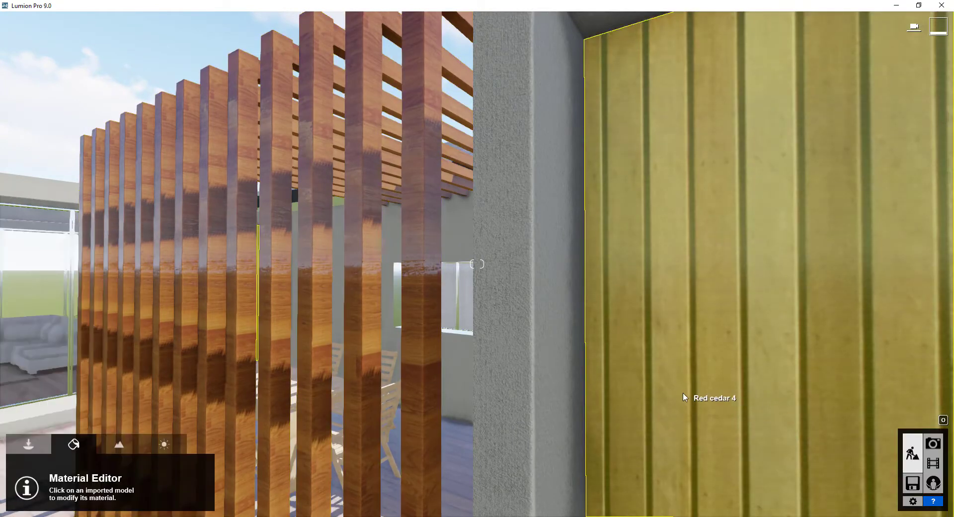
Select the grey wall's material and confirm it
scroll(504, 341, "down", 5)
left_click(504, 341)
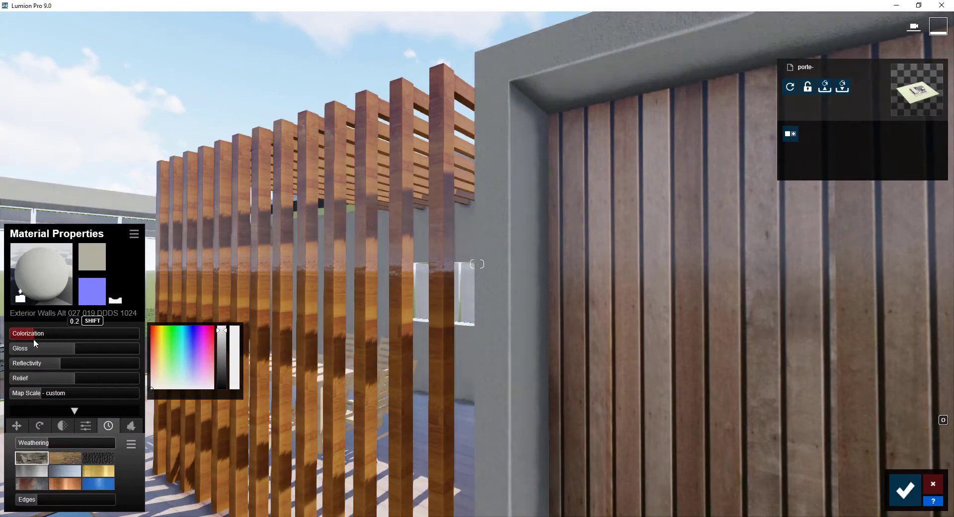
left_click(906, 490)
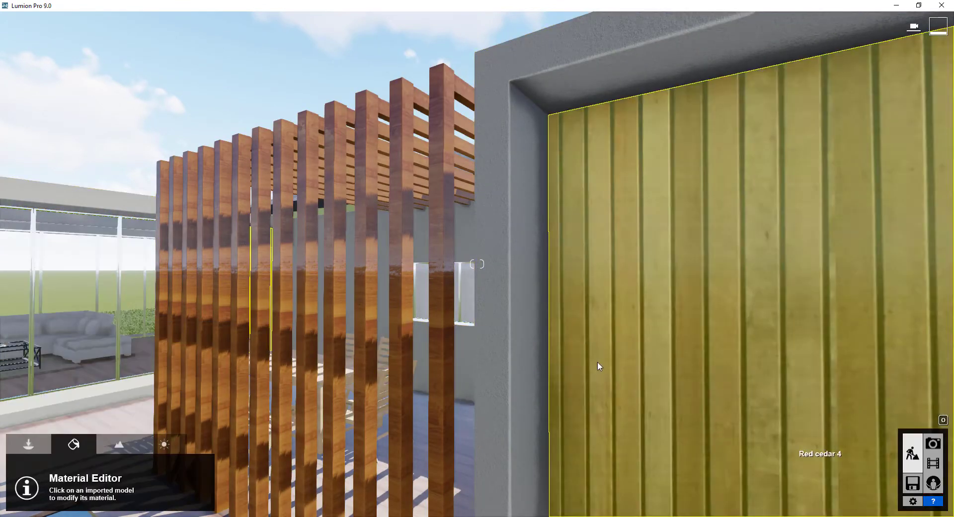
scroll(906, 490, "down", 8)
mouse_move(474, 292)
right_mouse_down()
mouse_move(344, 229)
mouse_move(461, 306)
right_mouse_up()
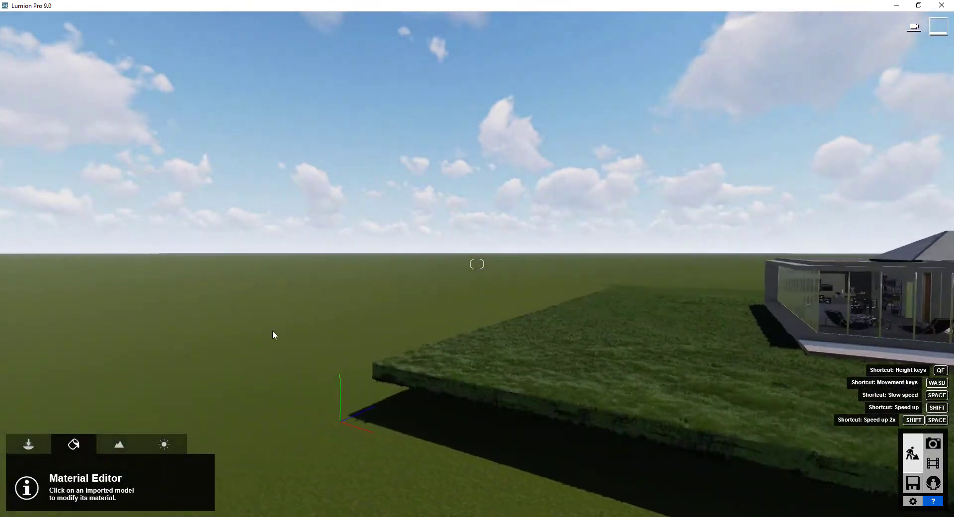
Paint the terrain's first texture slot with a green grass texture
left_click(119, 444)
left_click(20, 493)
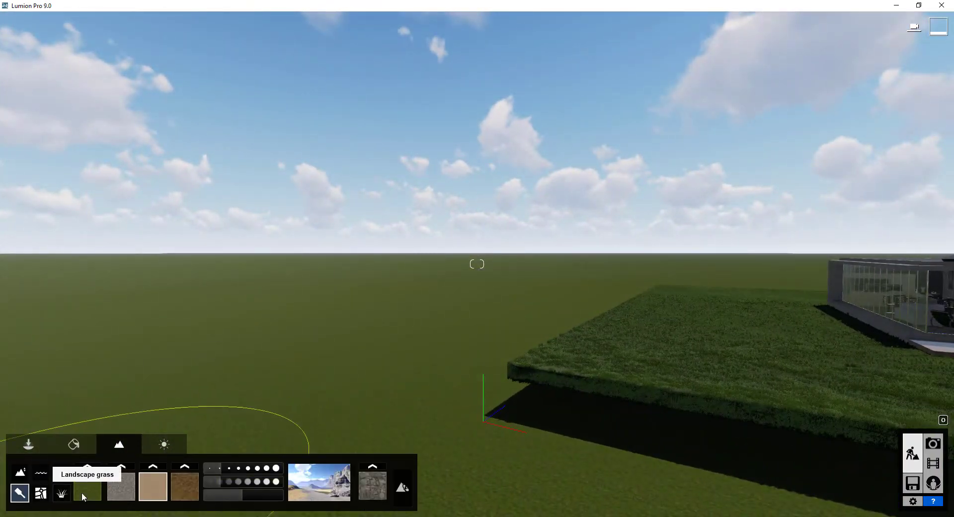
left_click(88, 467)
left_click(610, 268)
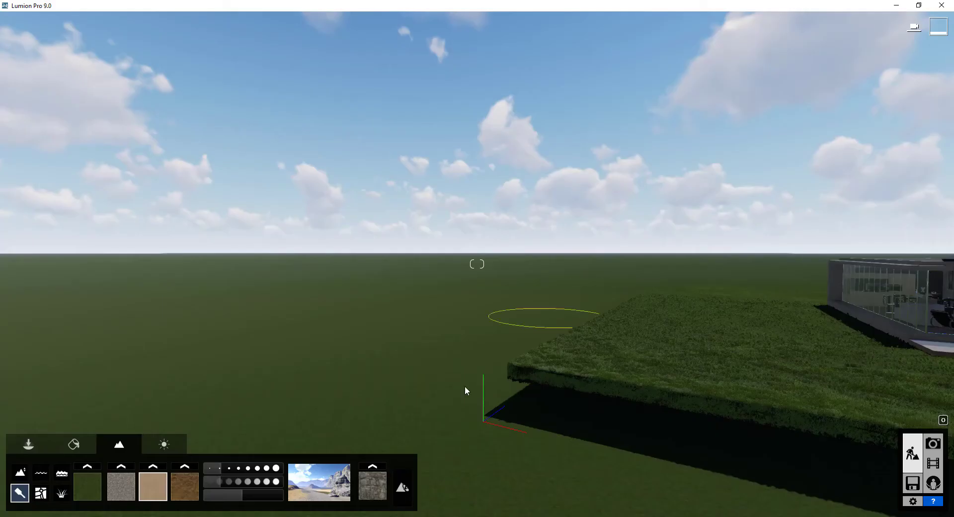
Switch on realistic Landscape Grass with size 1.1
right_click_drag(509, 366, 562, 392)
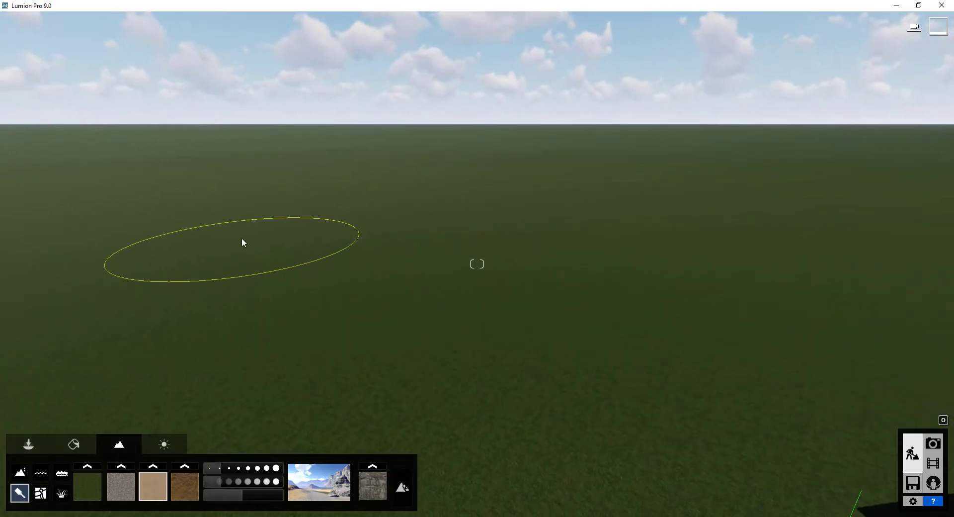
left_click(62, 493)
left_click(99, 478)
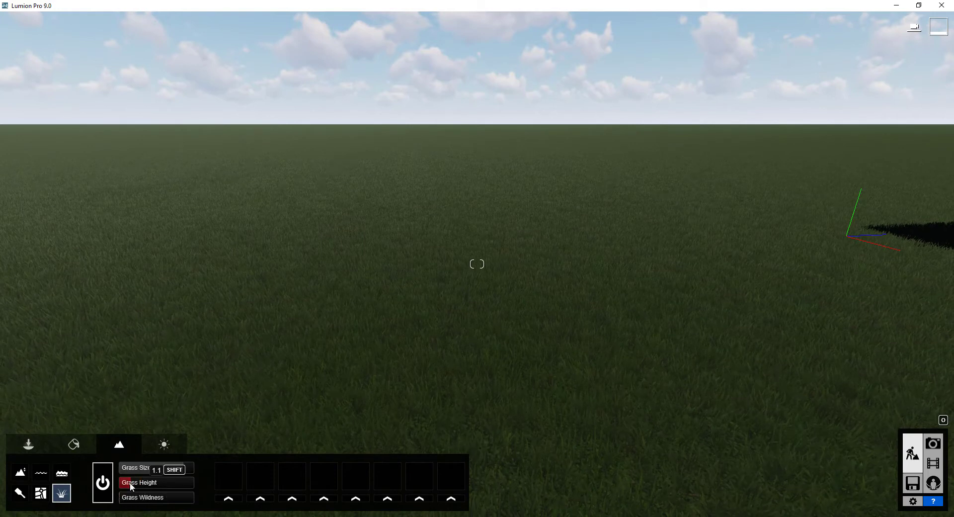
key("q")
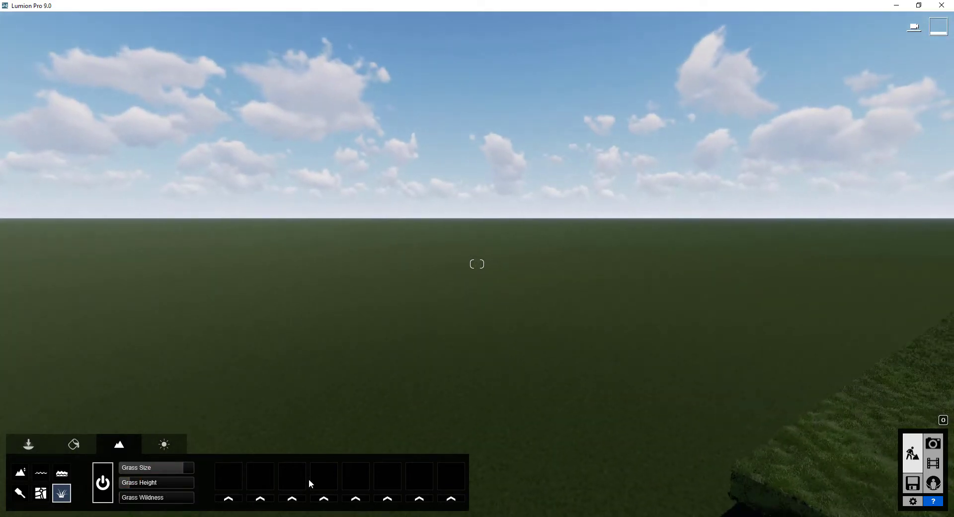
right_click_drag(514, 365, 514, 371)
Raise low grassy mounds with a small Height brush near the house, then try Flatten
left_click(20, 472)
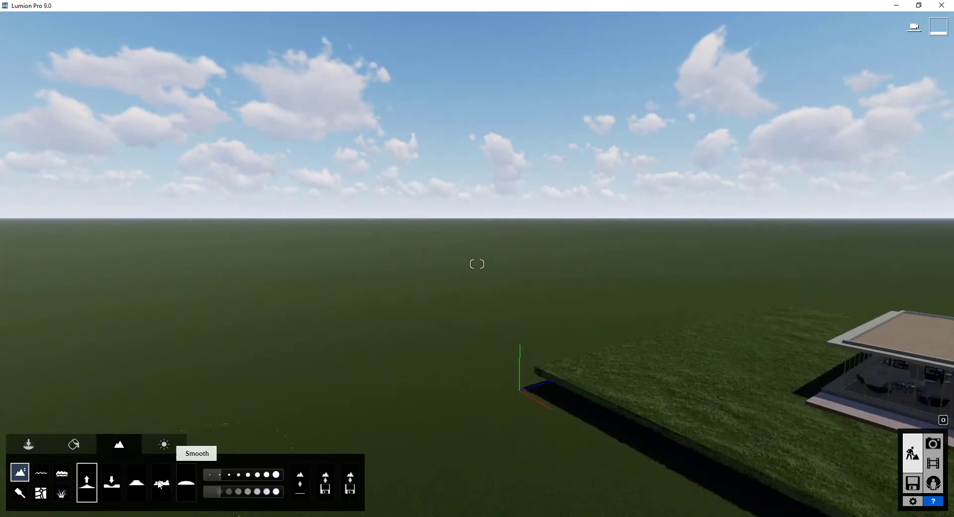
left_click(230, 477)
key("e")
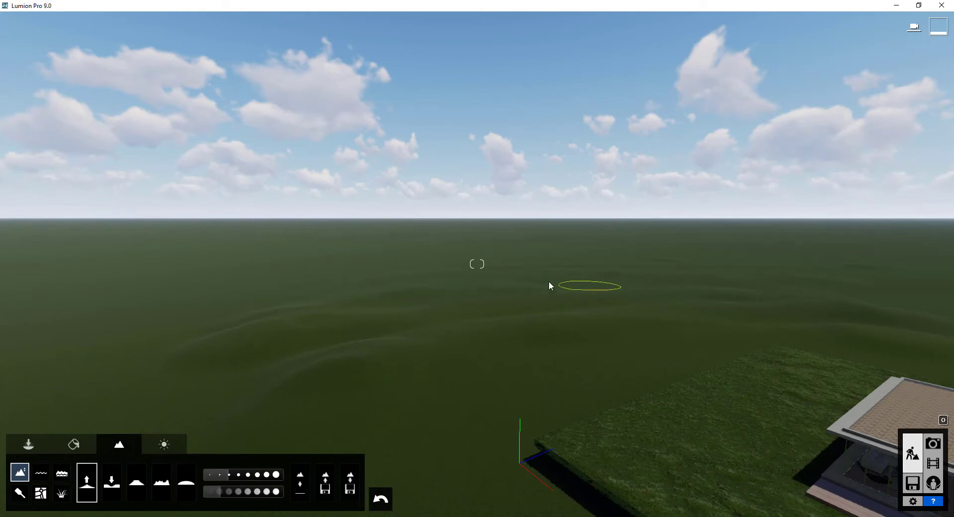
key("s")
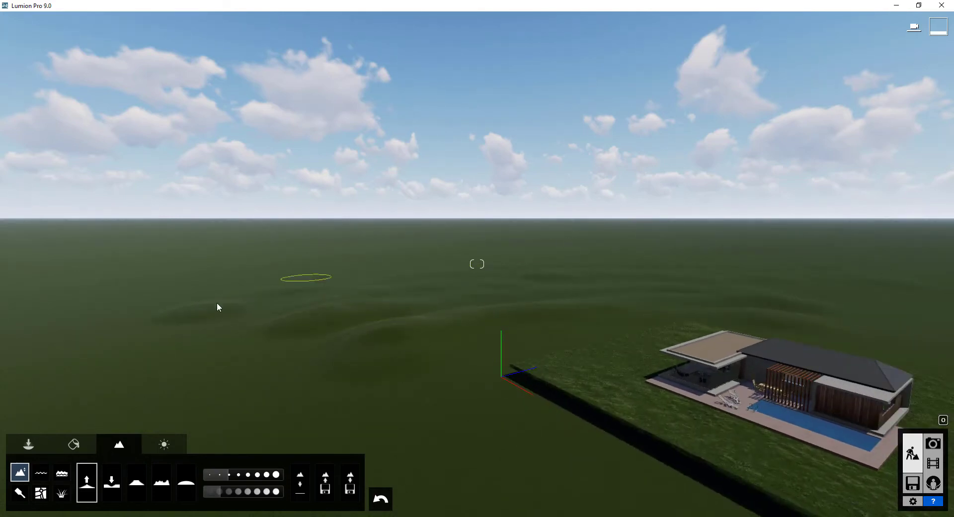
left_click(113, 483)
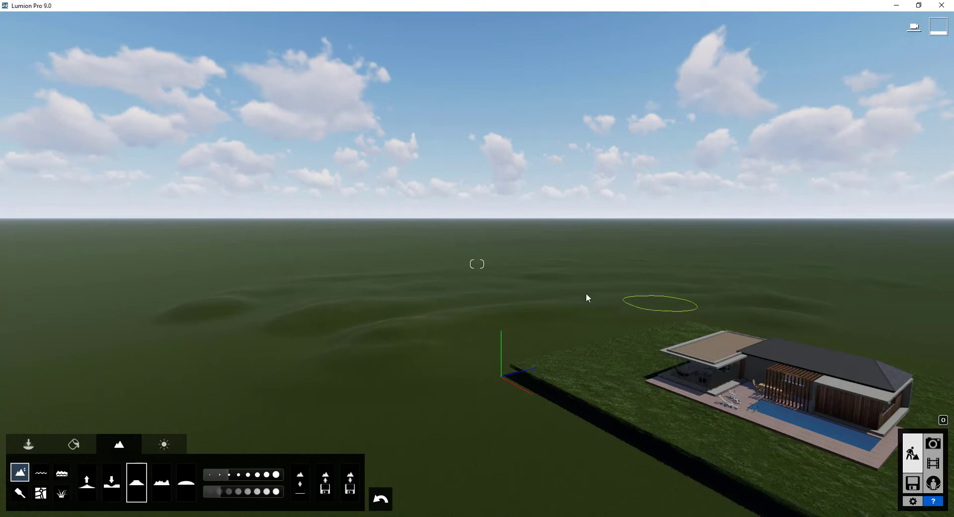
key("s")
key("w")
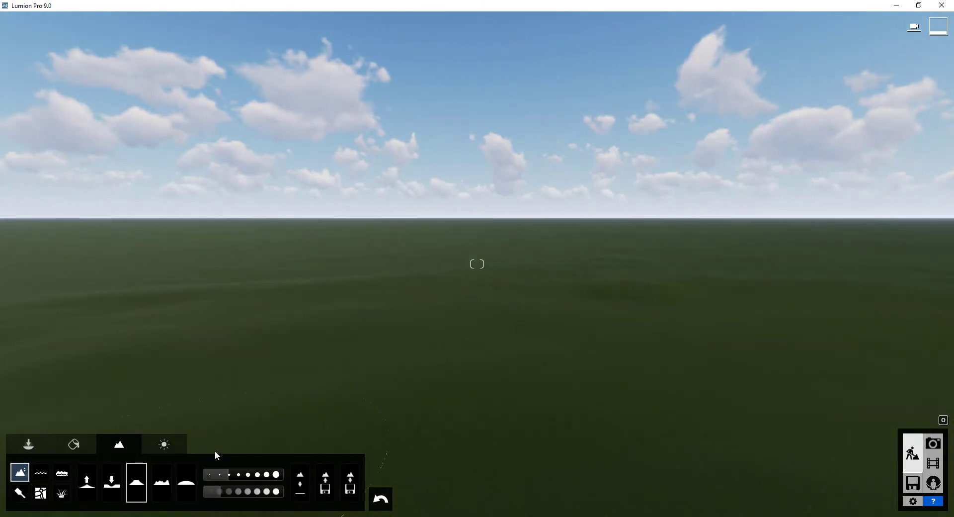
left_click(39, 445)
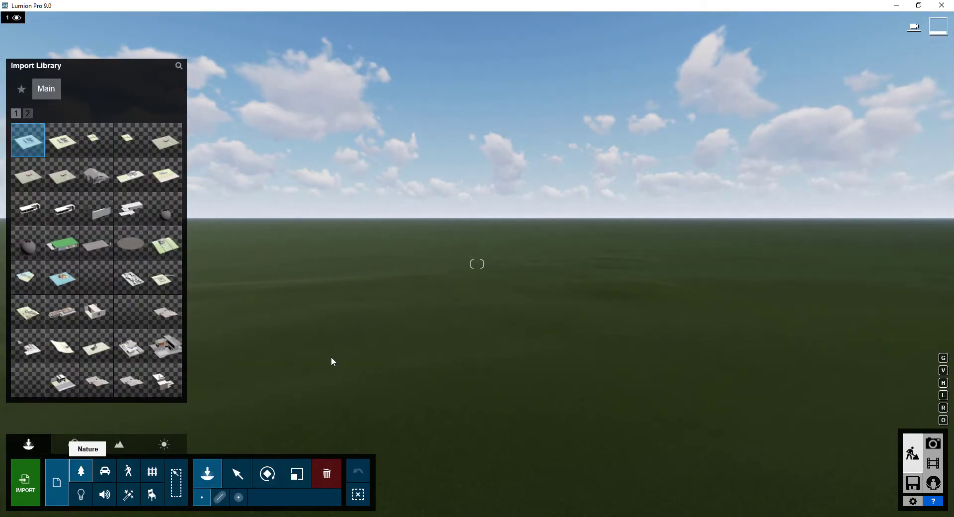
Place TreeCluster2 Pine Square L-RT clusters on the distant terrain, then restore the saved pool view
key("s")
left_click(492, 309)
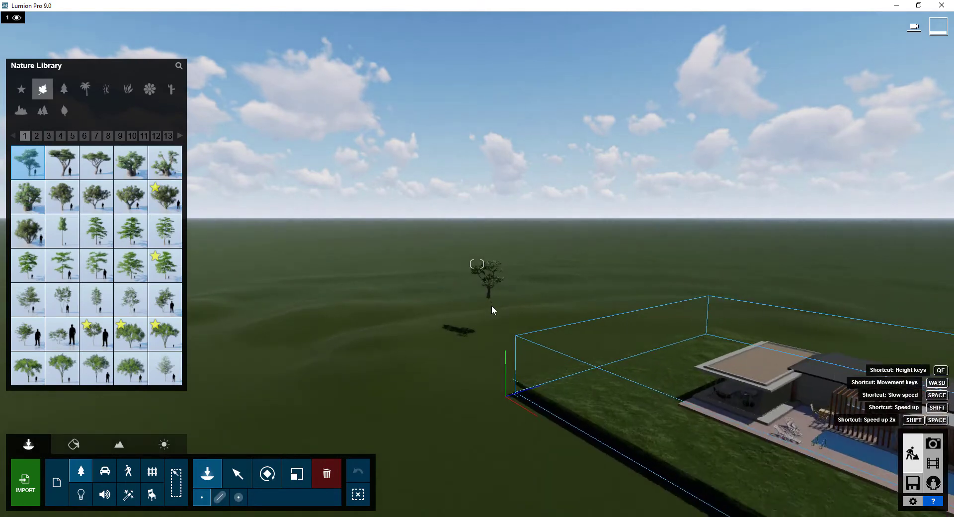
left_click(49, 114)
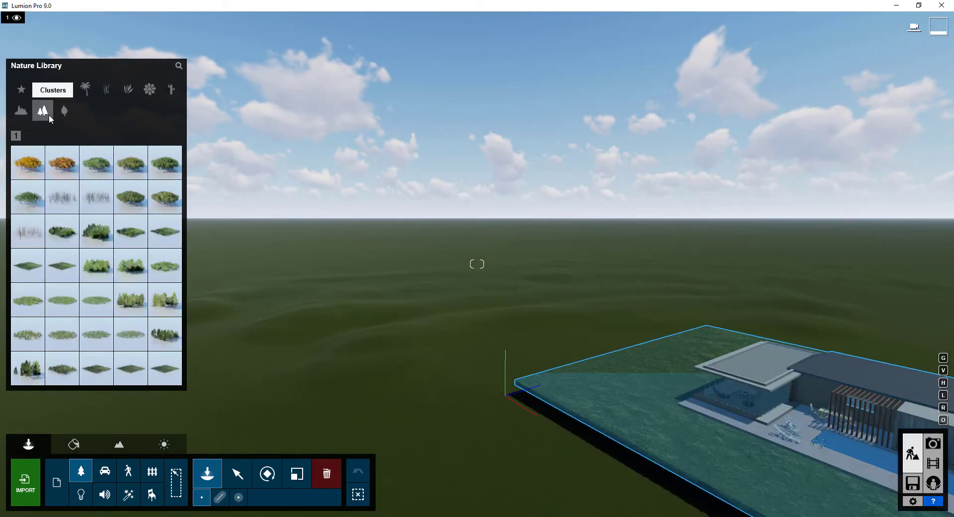
left_click(169, 334)
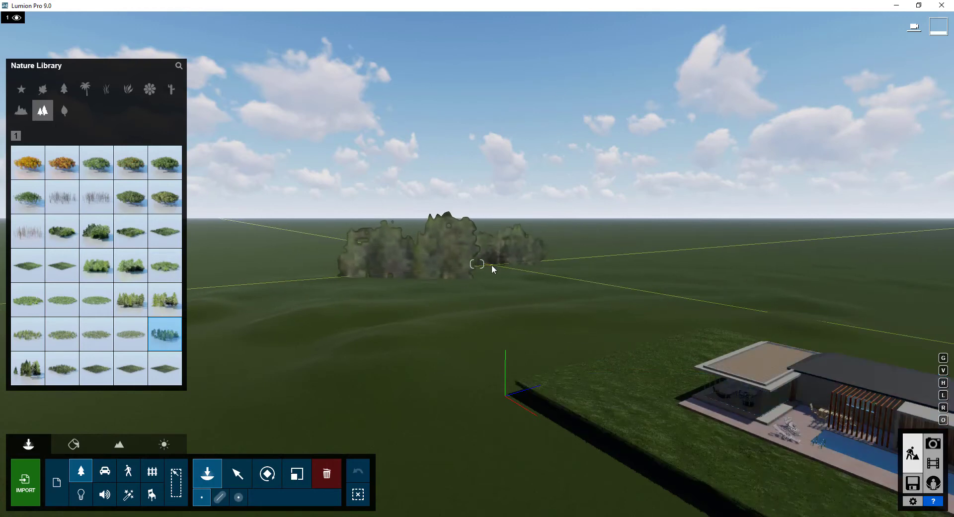
left_click(491, 265)
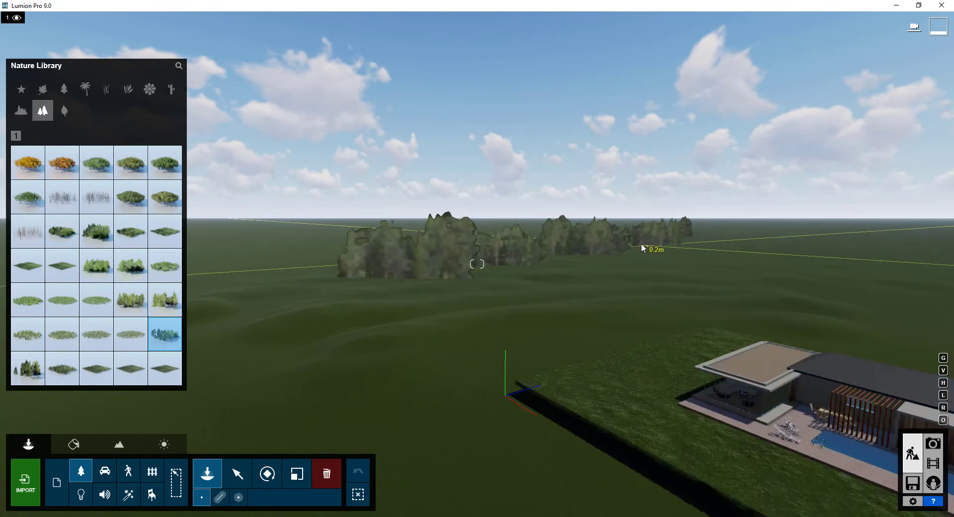
left_click(723, 244)
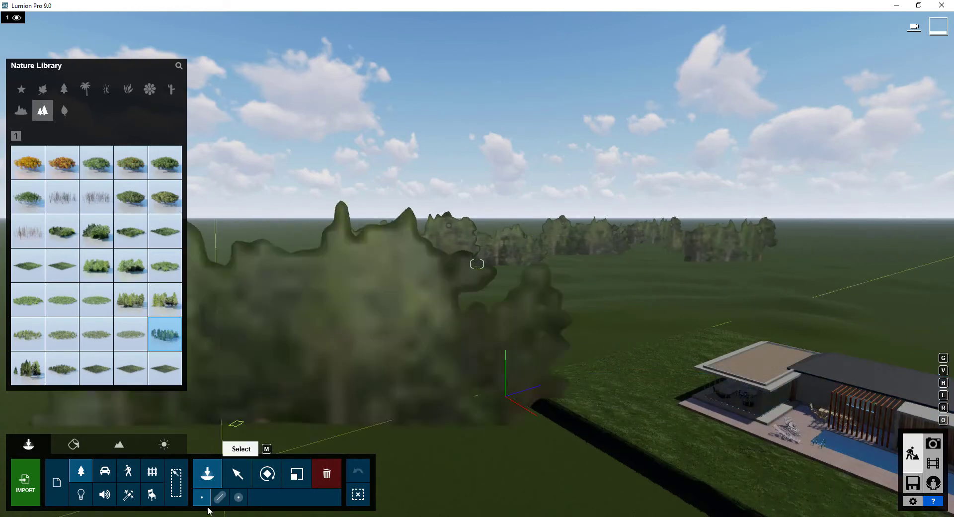
left_click(933, 445)
left_click(67, 455)
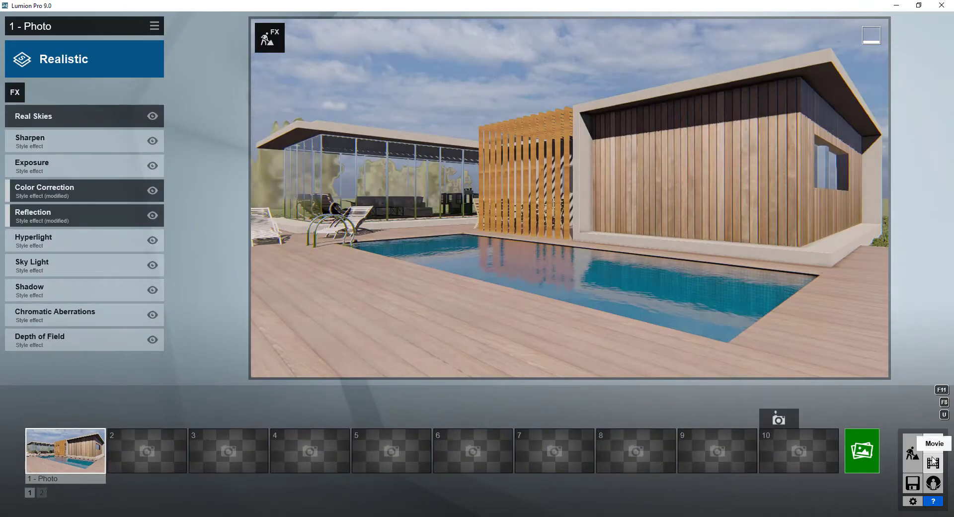
Move the tree cluster behind the glass pavilion horizontally much farther into the distance
left_click(909, 455)
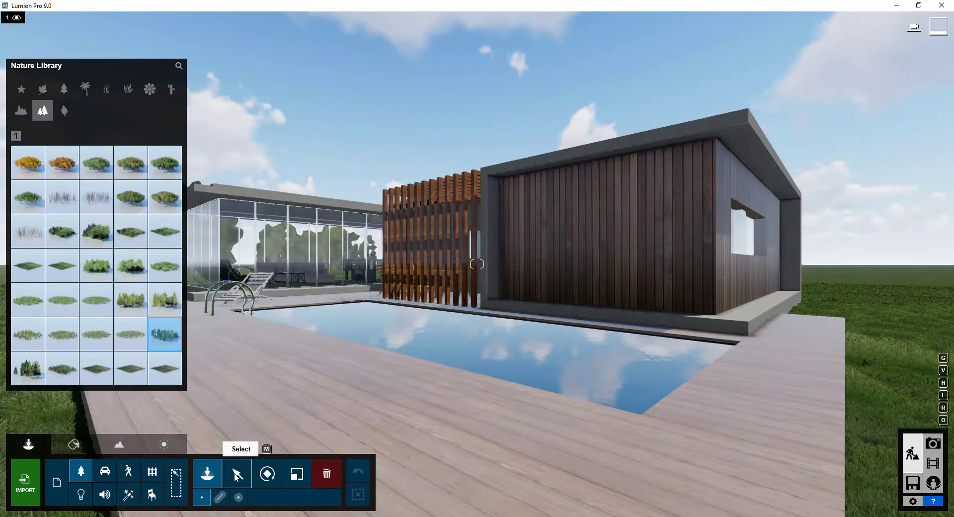
left_click(238, 474)
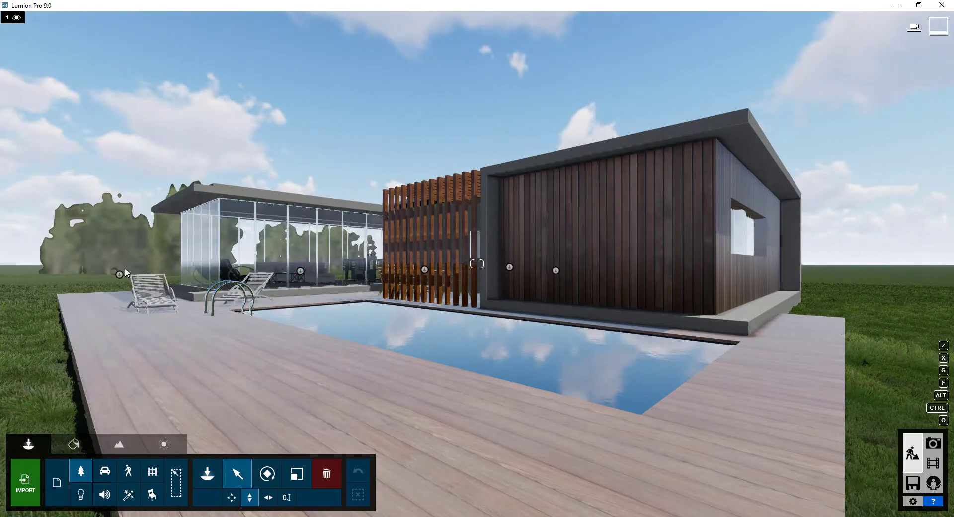
left_click(301, 271)
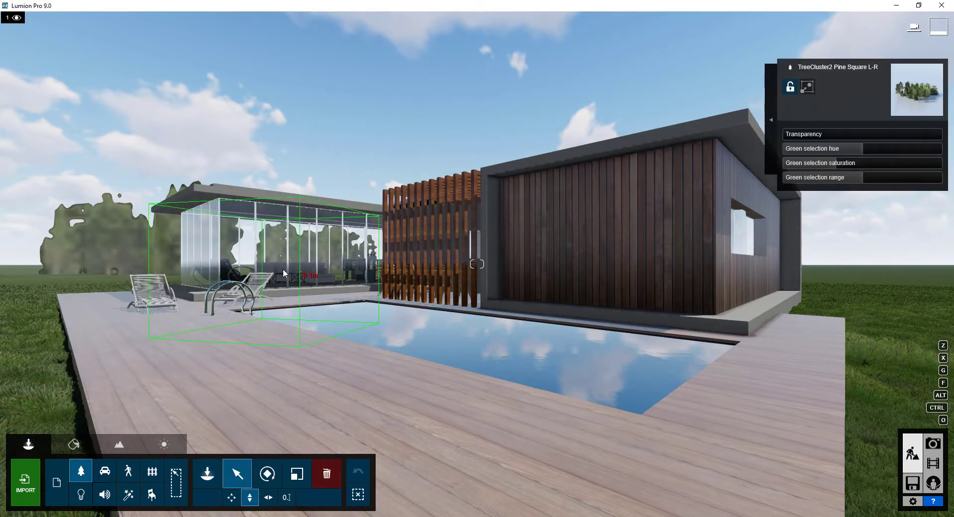
left_click(269, 497)
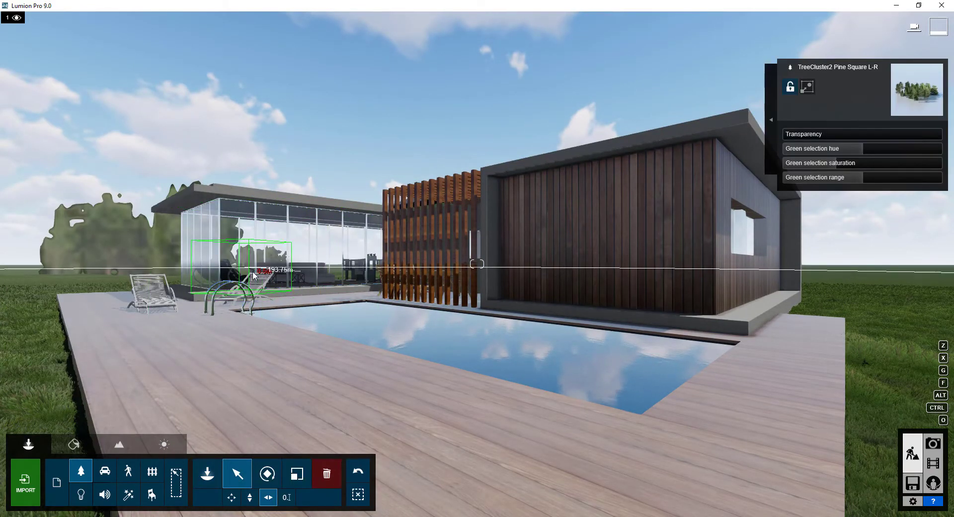
left_click_drag(300, 271, 251, 271)
left_click_drag(420, 273, 333, 268)
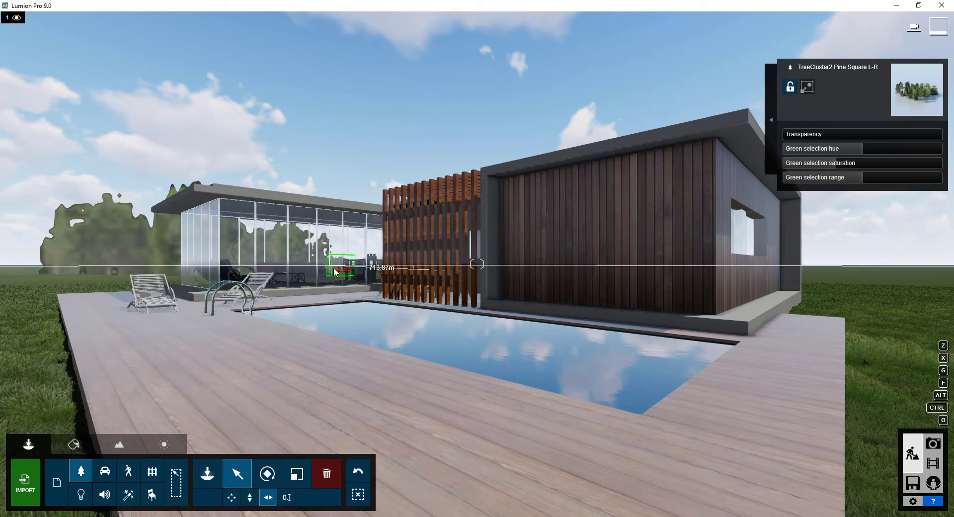
left_click_drag(510, 271, 373, 271)
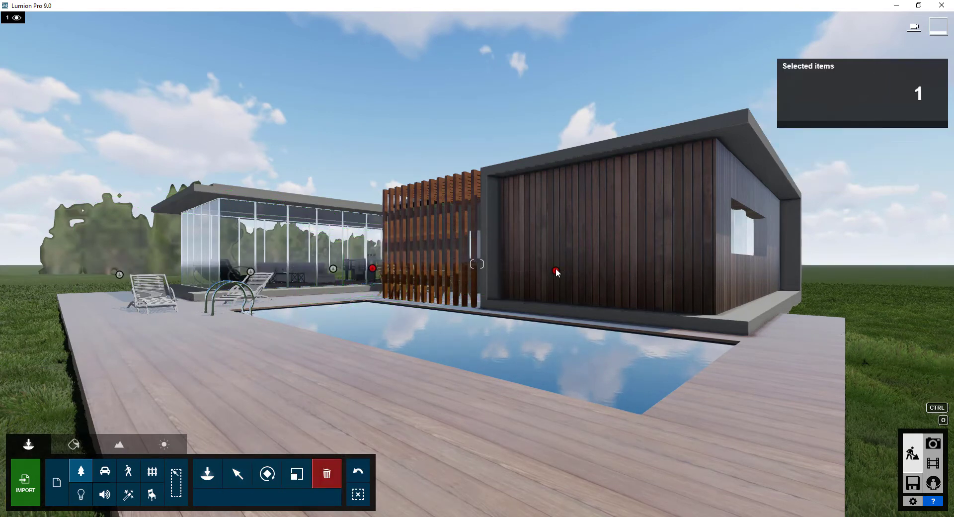
Render a Photo-mode image of the pool view, then return to Build mode
left_click(933, 444)
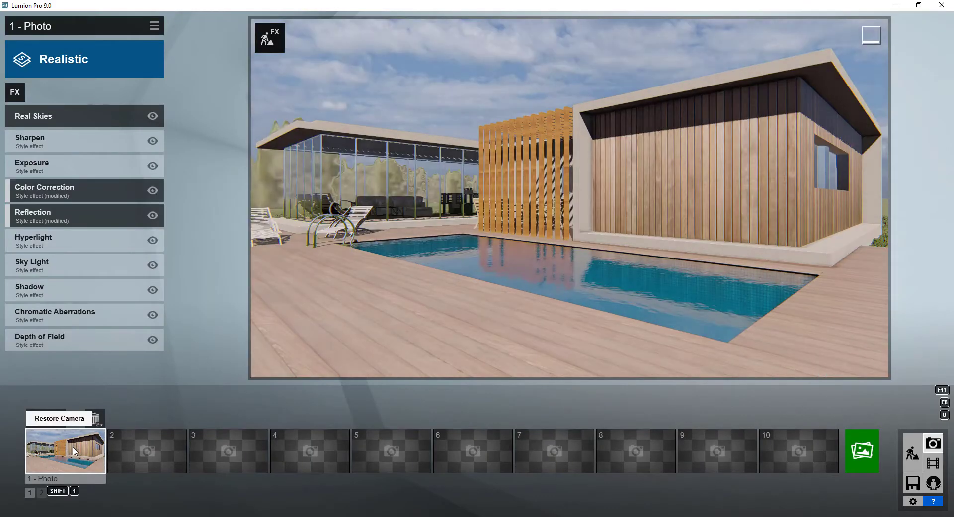
mouse_move(384, 277)
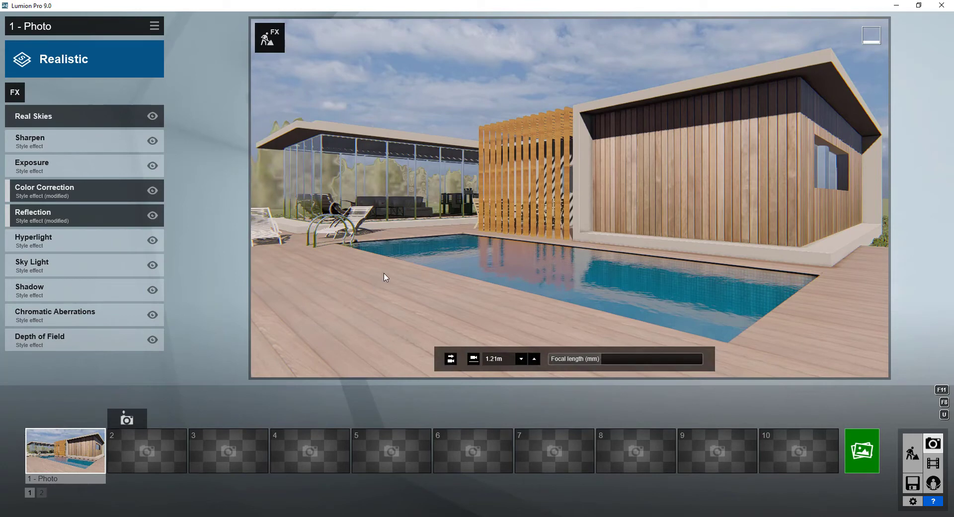
left_click(866, 451)
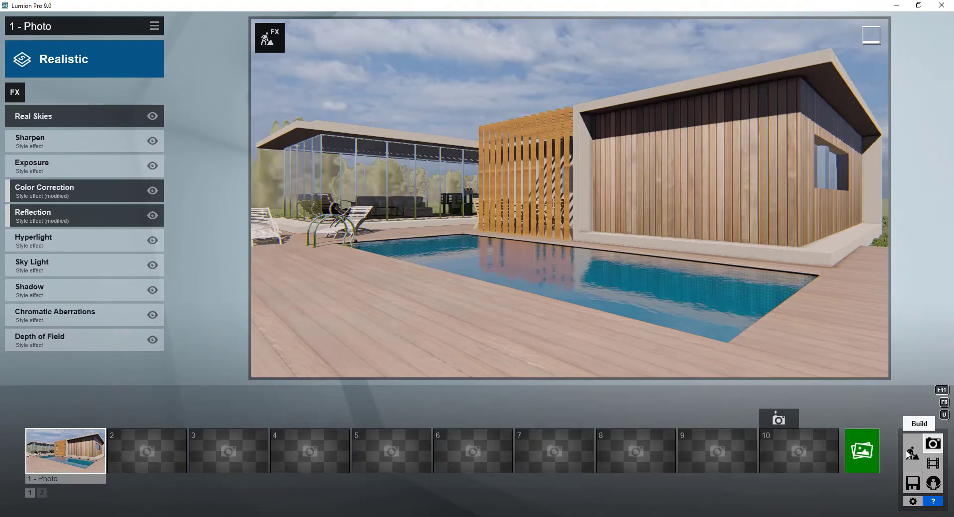
left_click(913, 453)
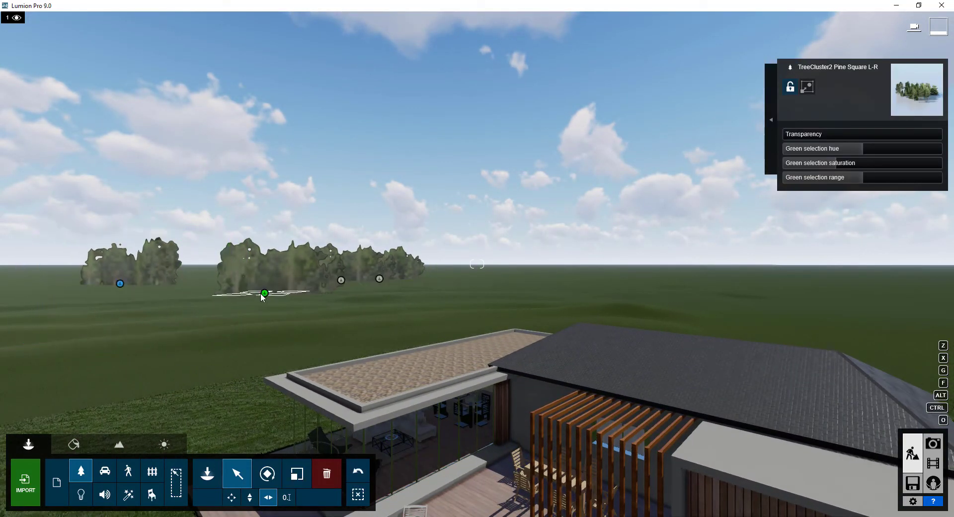
From a raised camera, drag the distant pine clusters together to close the gaps in the row
left_click_drag(138, 305, 196, 280)
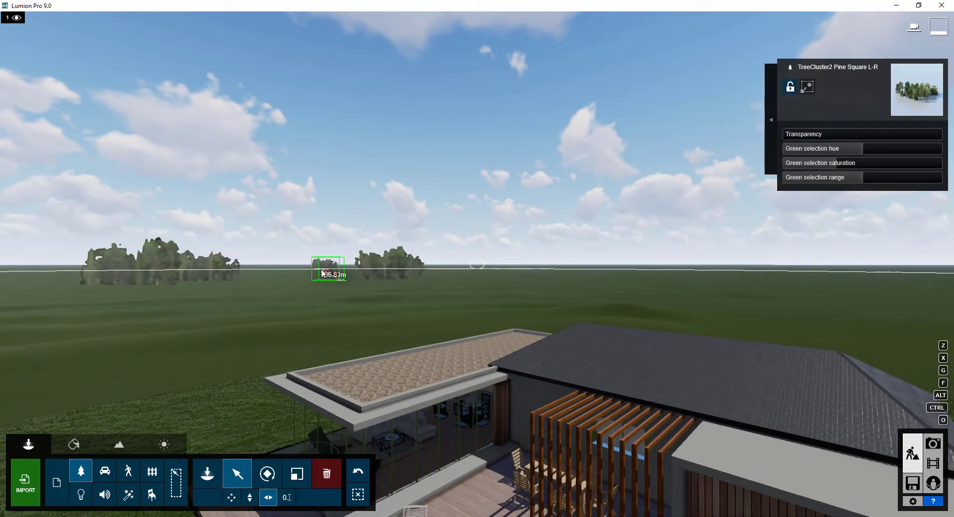
key("e")
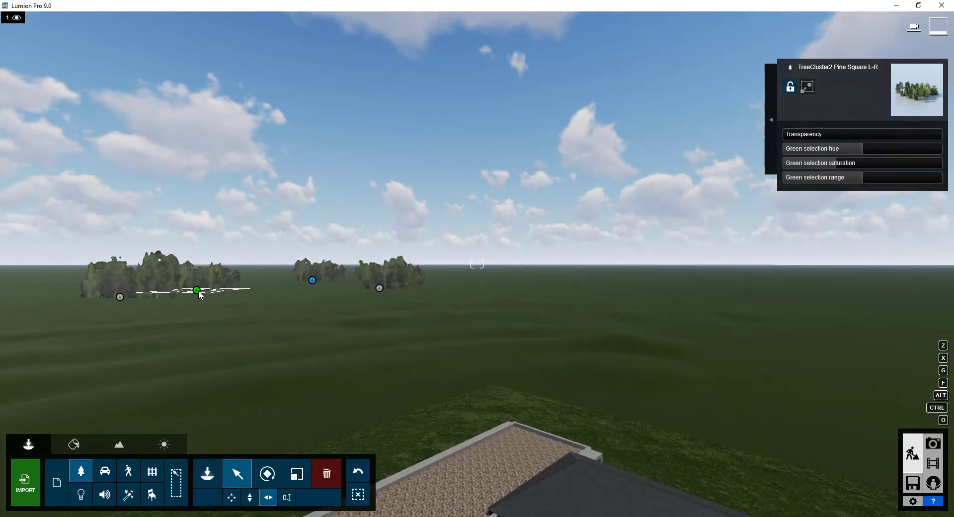
left_click_drag(197, 290, 228, 282)
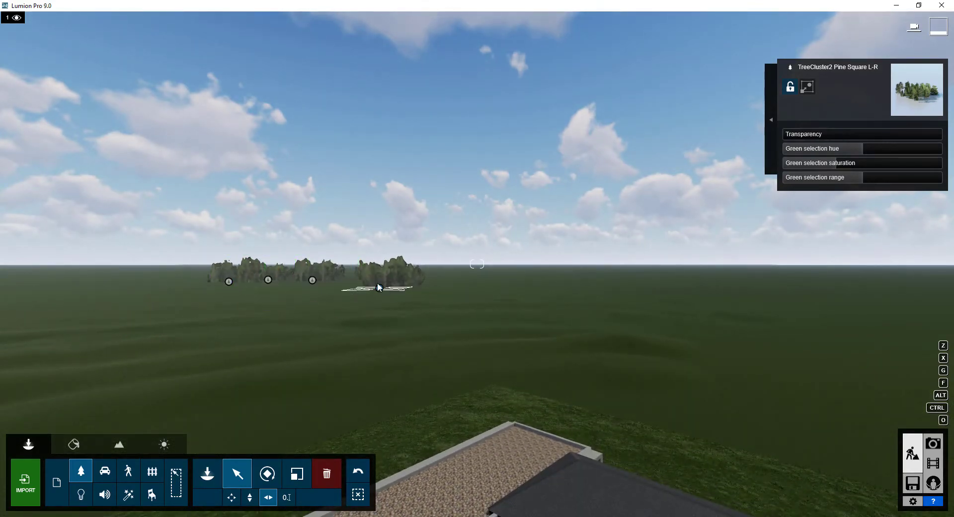
left_click_drag(377, 287, 182, 287)
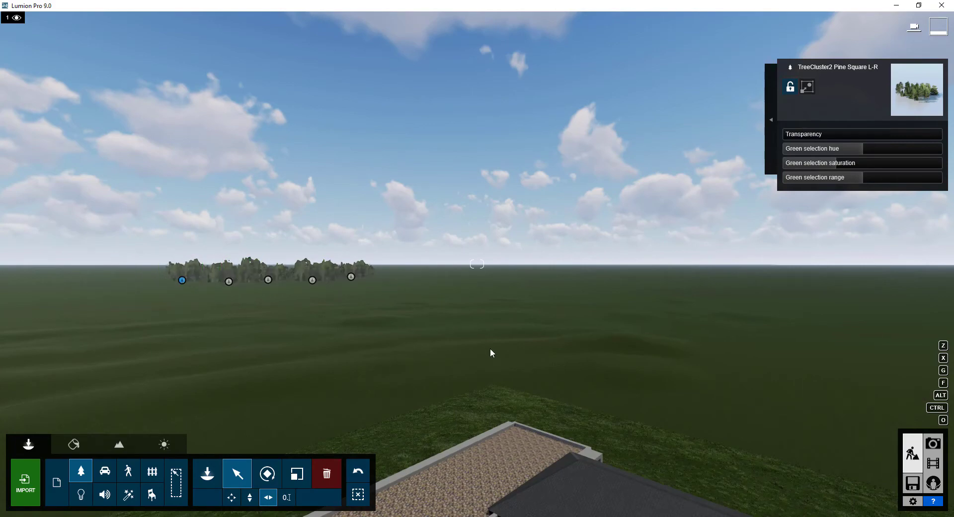
Lower the camera beside the pool and turn the view toward the pool and house
key("s")
right_click_drag(421, 288, 224, 463)
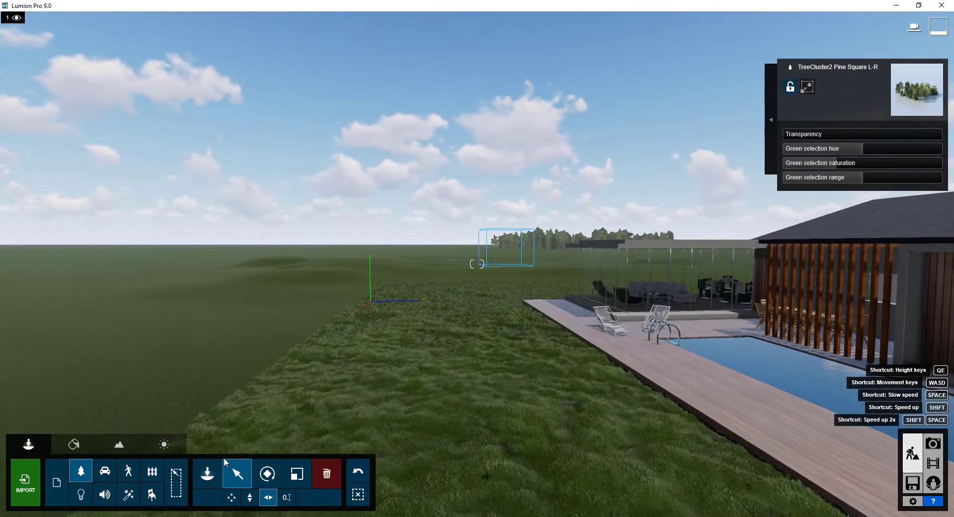
left_click(207, 473)
Browse the Nature Library's Conifers category, then return to the Palm trees
left_click(86, 89)
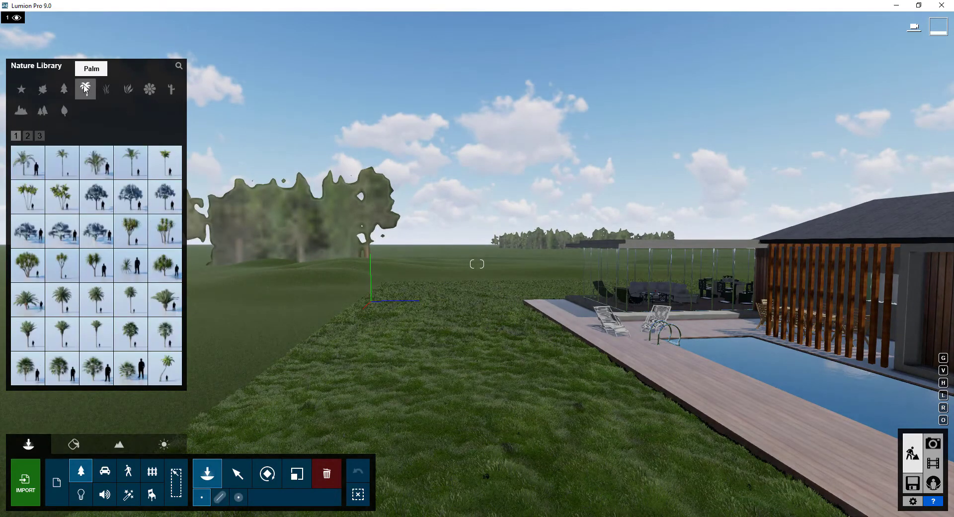
left_click(64, 100)
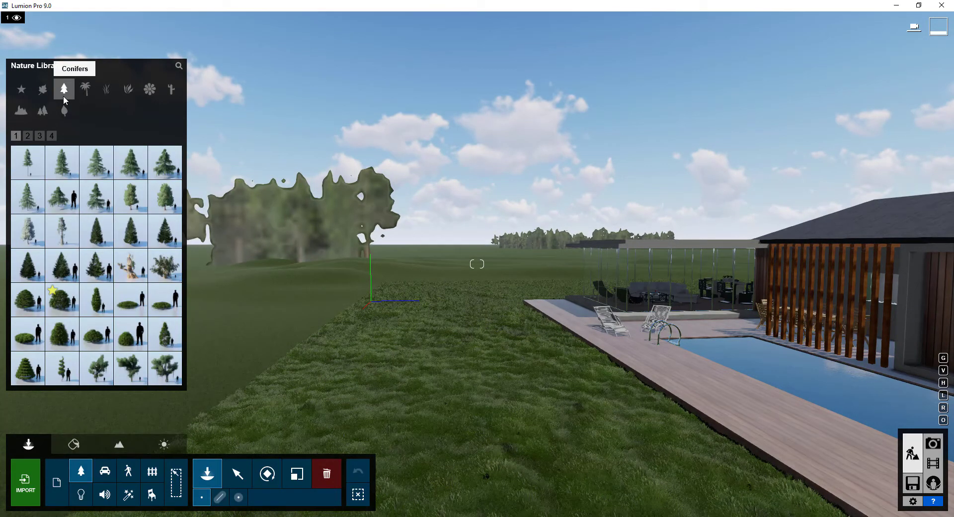
mouse_move(28, 162)
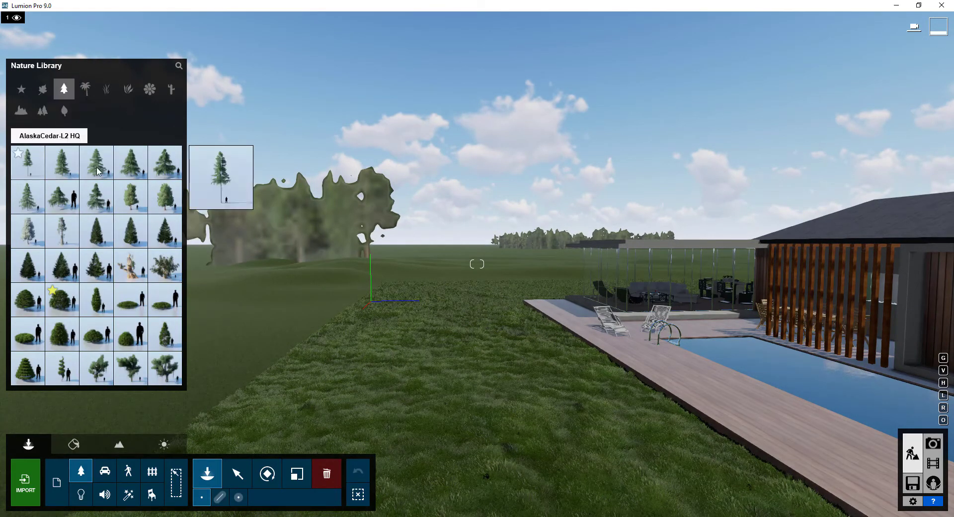
left_click(84, 93)
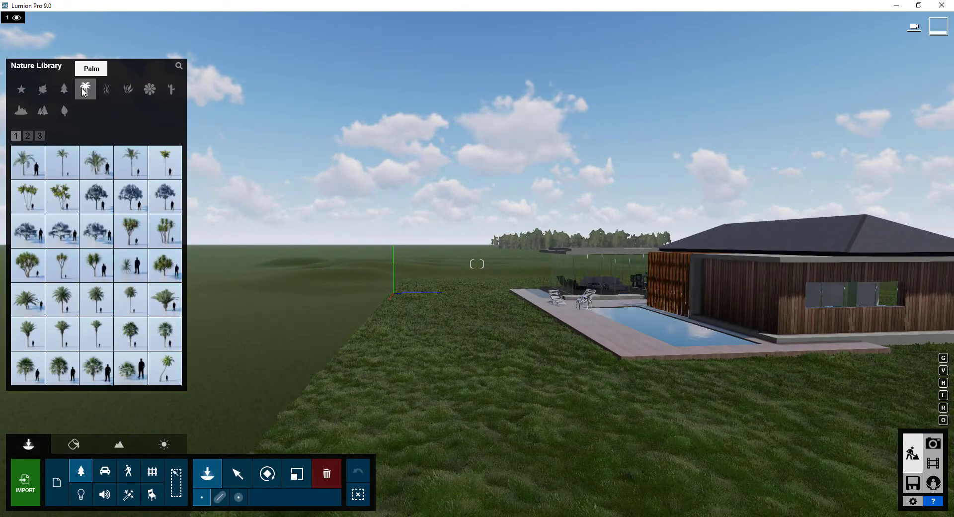
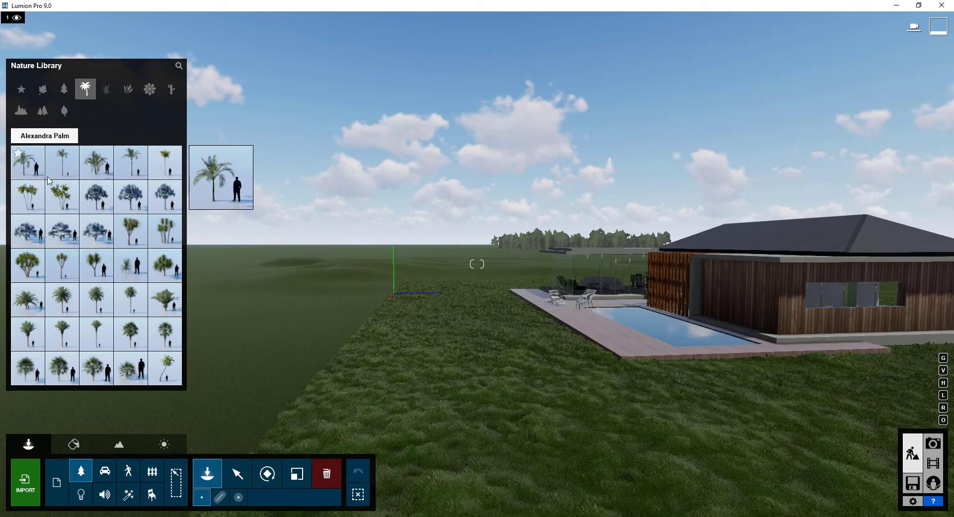
Plant a single palm from the Nature library and move it toward the lawn edge
left_click(131, 300)
left_click(425, 396)
right_click_drag(424, 396, 439, 381)
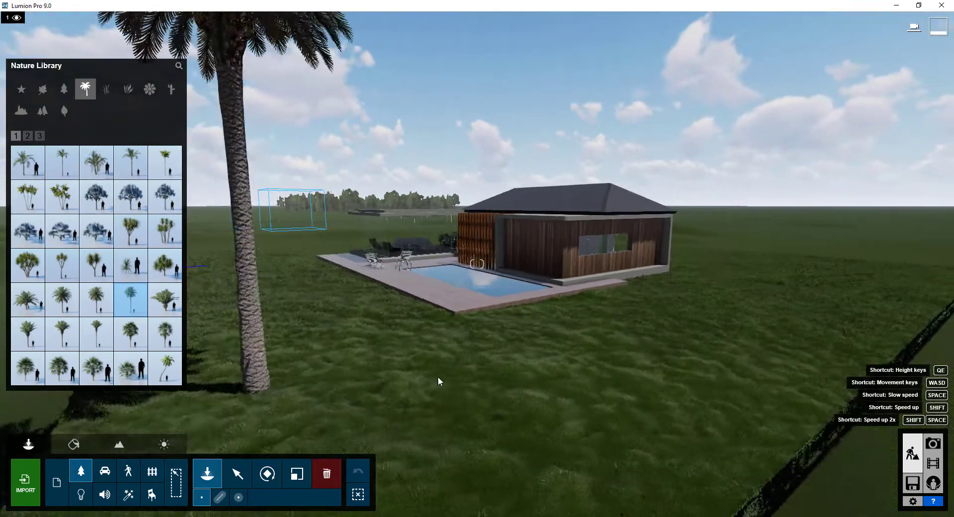
scroll(439, 381, "down", 5)
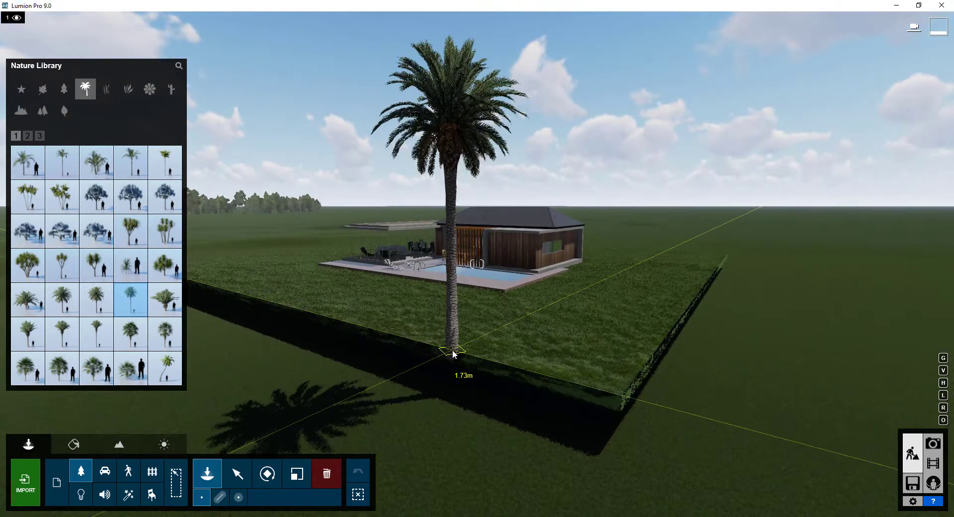
left_click_drag(453, 354, 458, 335)
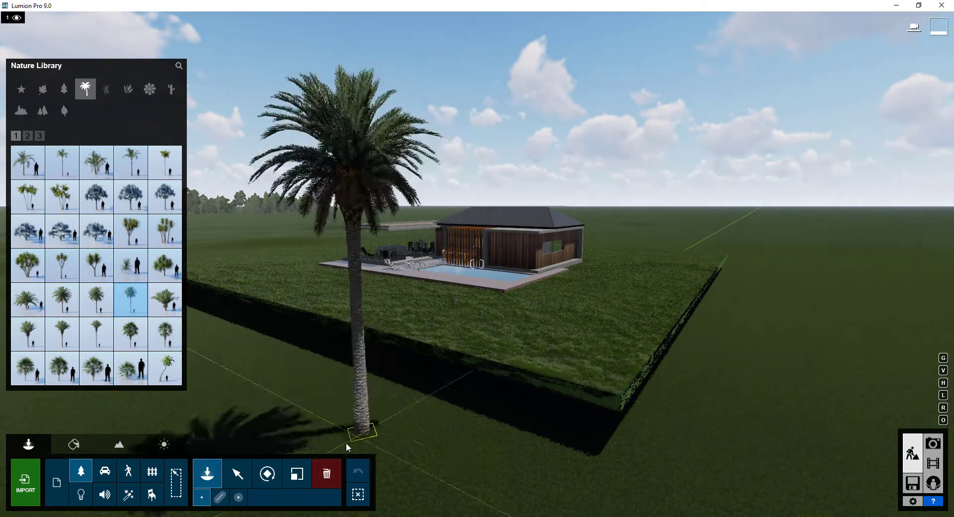
Lay a line of five palms along the lawn's left edge with randomized offset and direction
left_click(220, 496)
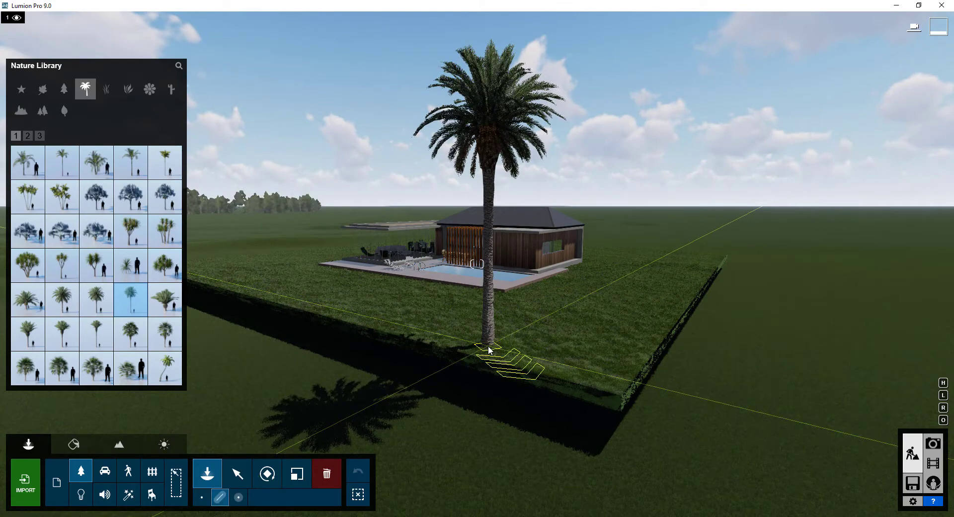
left_click(97, 300)
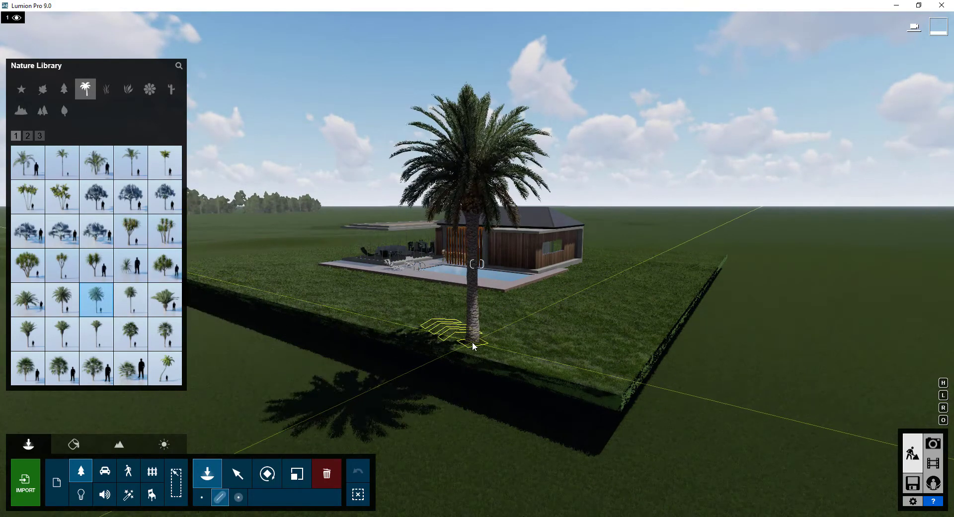
left_click_drag(473, 347, 198, 272)
left_click_drag(352, 499, 386, 499)
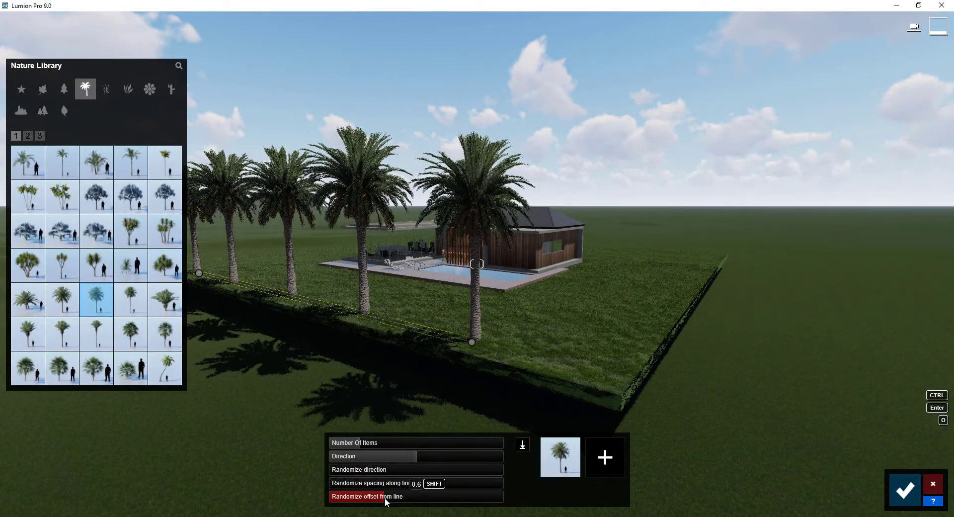
left_click(365, 444)
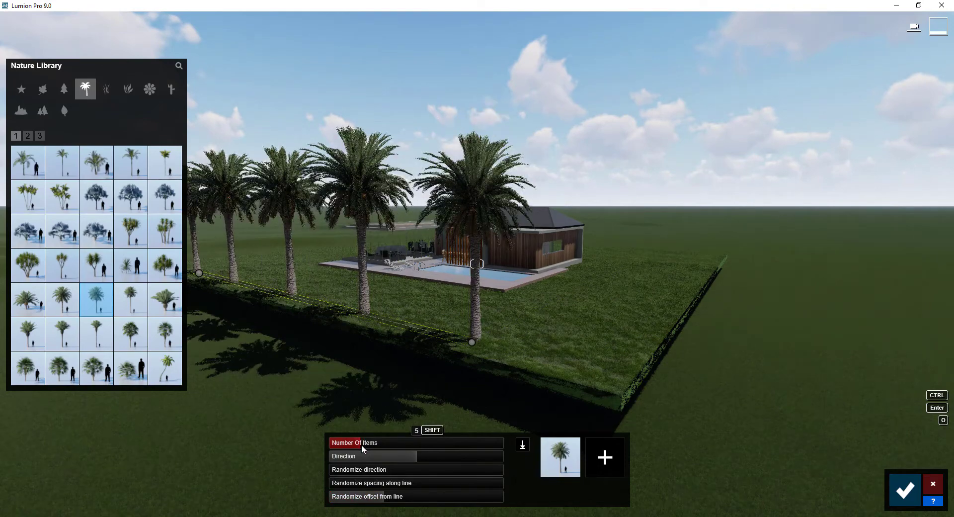
left_click_drag(418, 457, 396, 455)
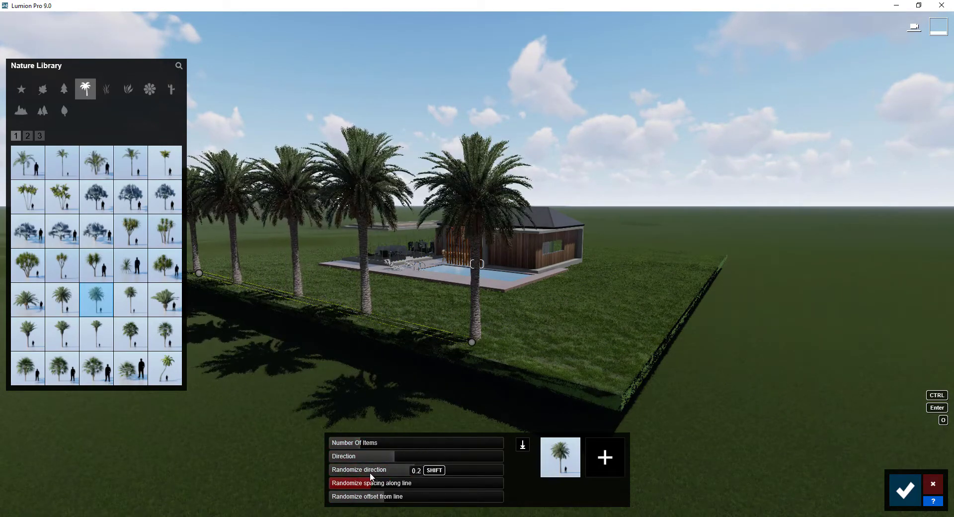
key("Return")
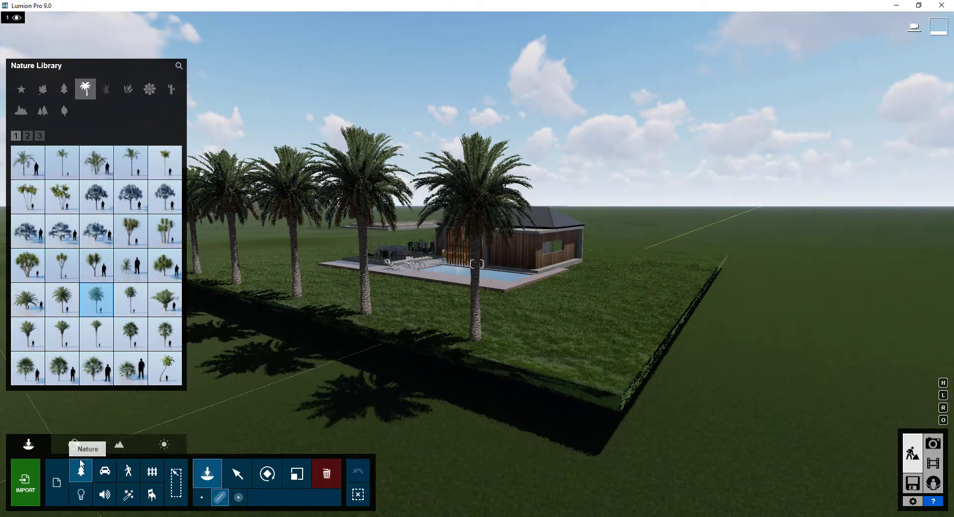
Leave palm placement, switch to the Material Editor and select the pool deck
left_click(237, 474)
scroll(505, 304, "up", 5)
left_click(74, 444)
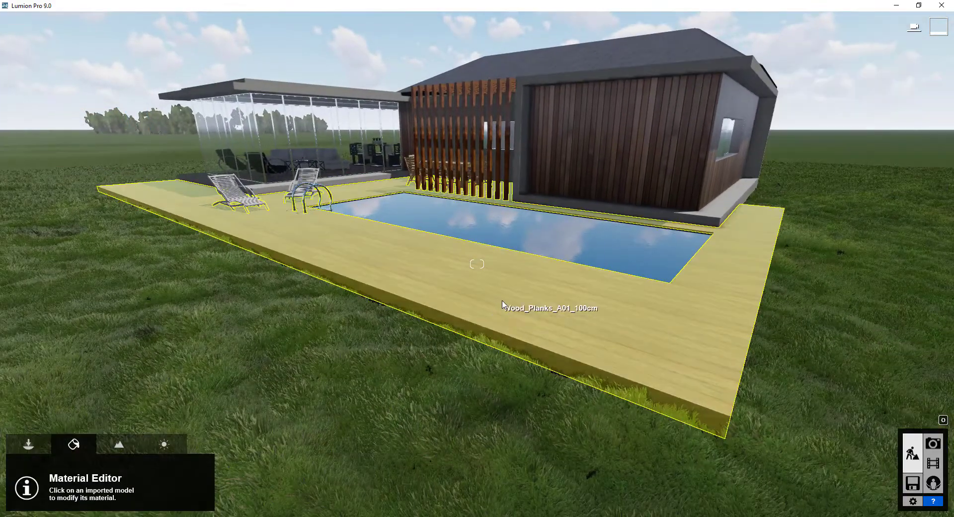
left_click(502, 303)
left_click(44, 290)
Browse indoor and outdoor wood materials, trying darker planked woods on the deck
left_click(106, 177)
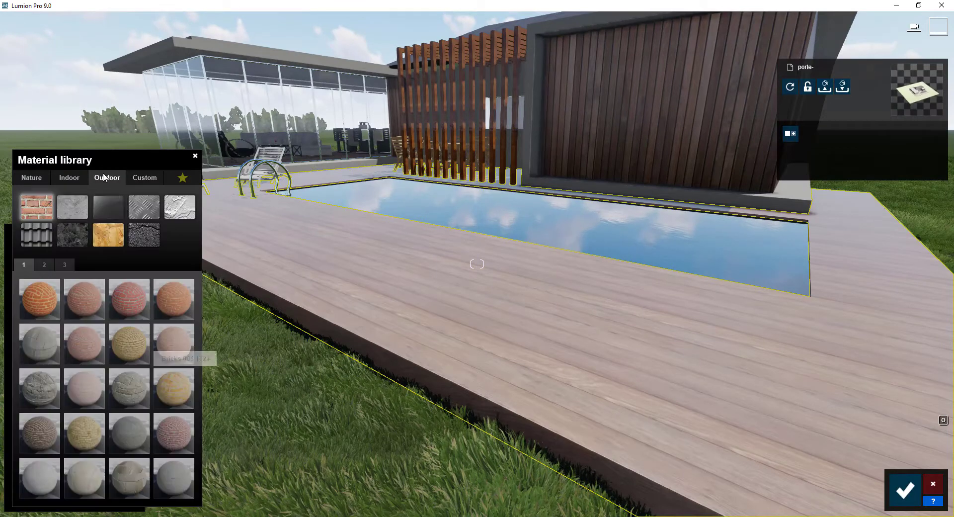
left_click(77, 179)
left_click(146, 233)
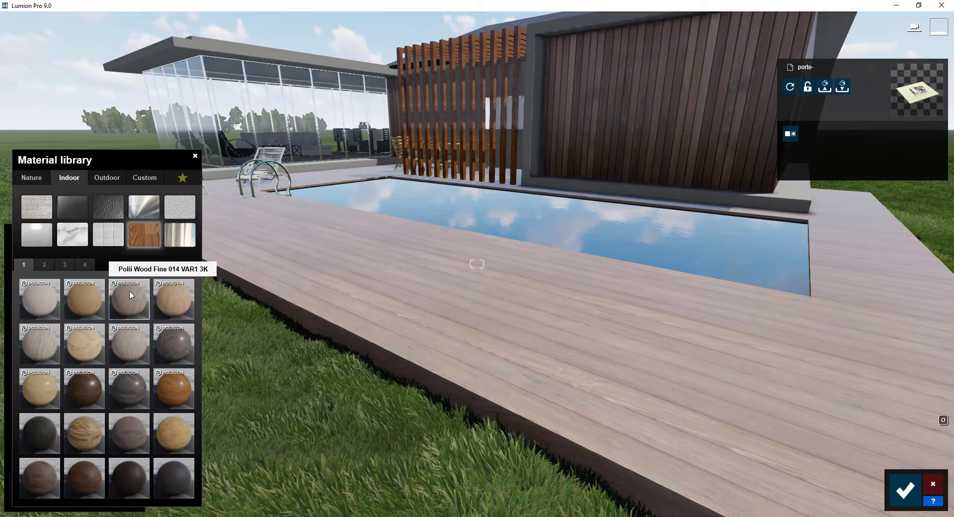
left_click(192, 297)
left_click(65, 265)
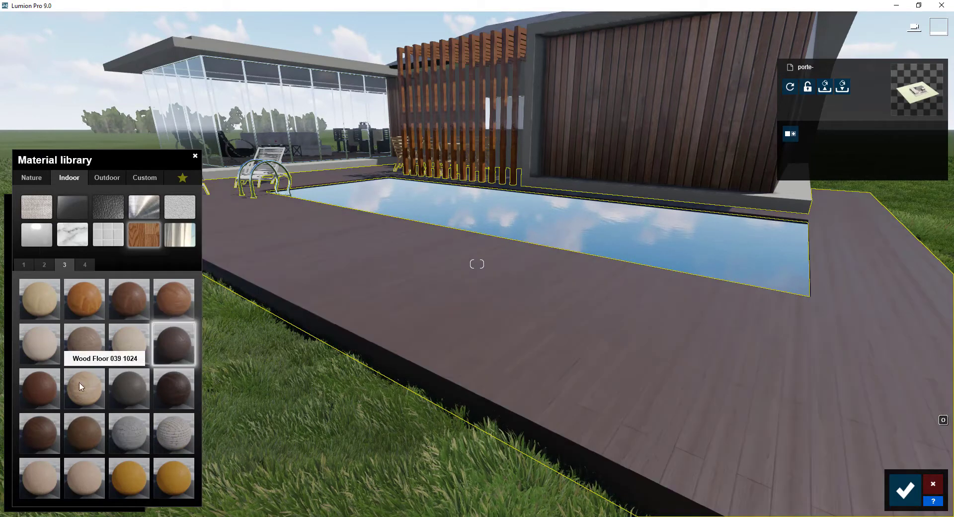
left_click(41, 425)
left_click(105, 178)
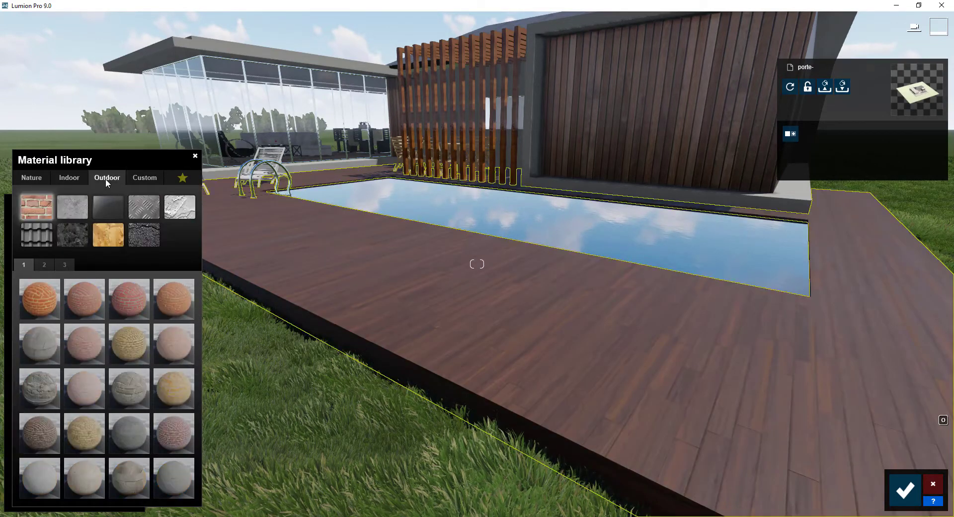
left_click(114, 239)
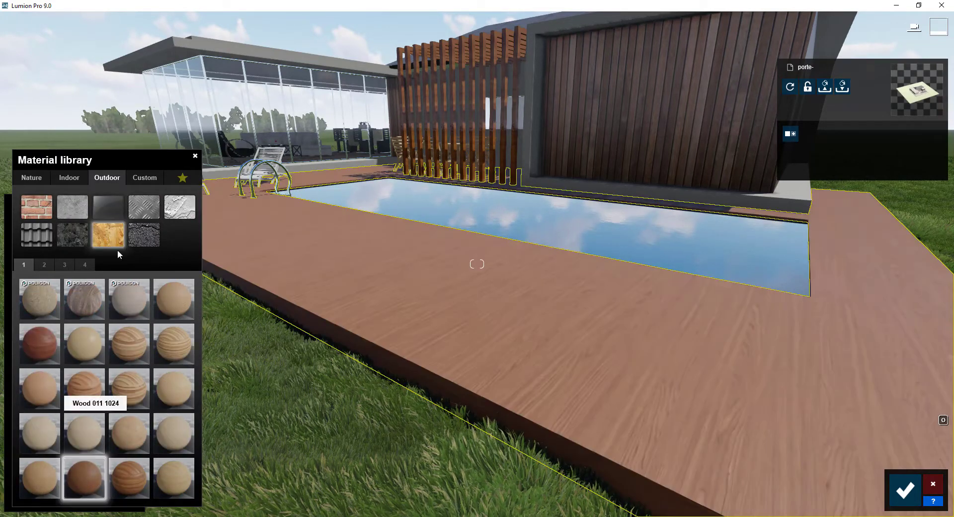
left_click(85, 265)
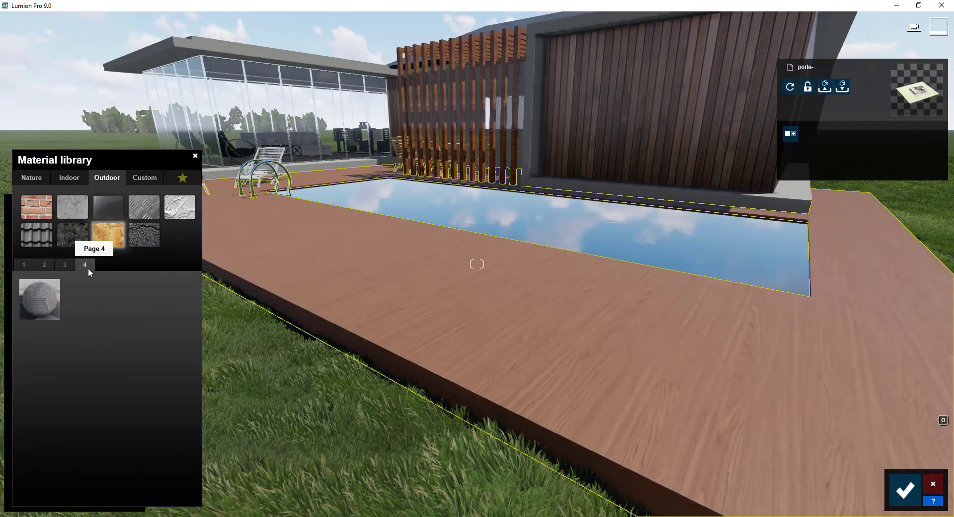
left_click(64, 265)
key("d")
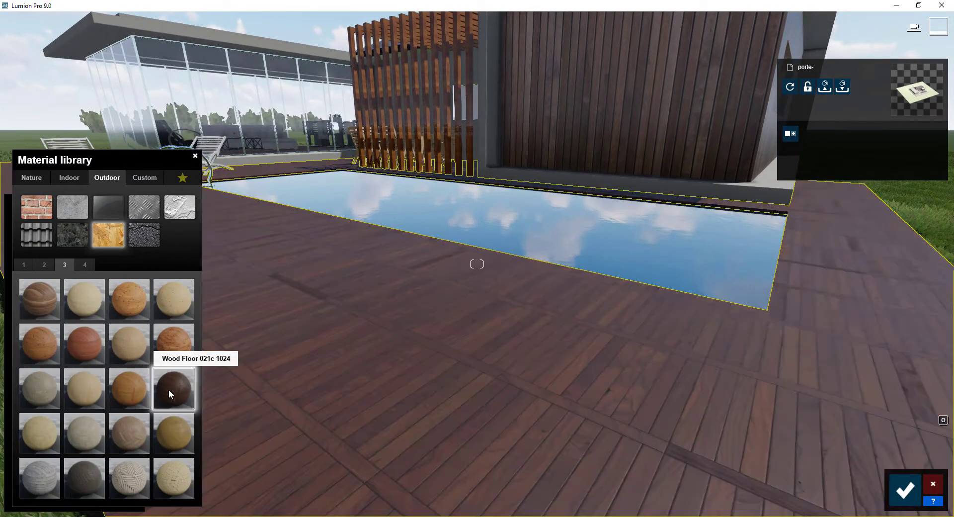
Try several outdoor wood pages on the deck and settle on dark brown Wood Floor 021c
left_click(54, 482)
left_click(44, 265)
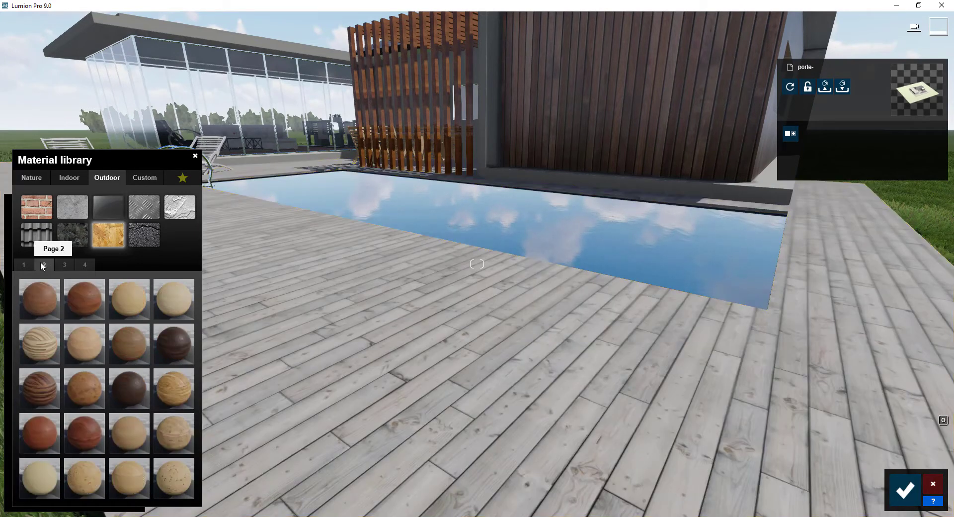
left_click(88, 421)
left_click(158, 427)
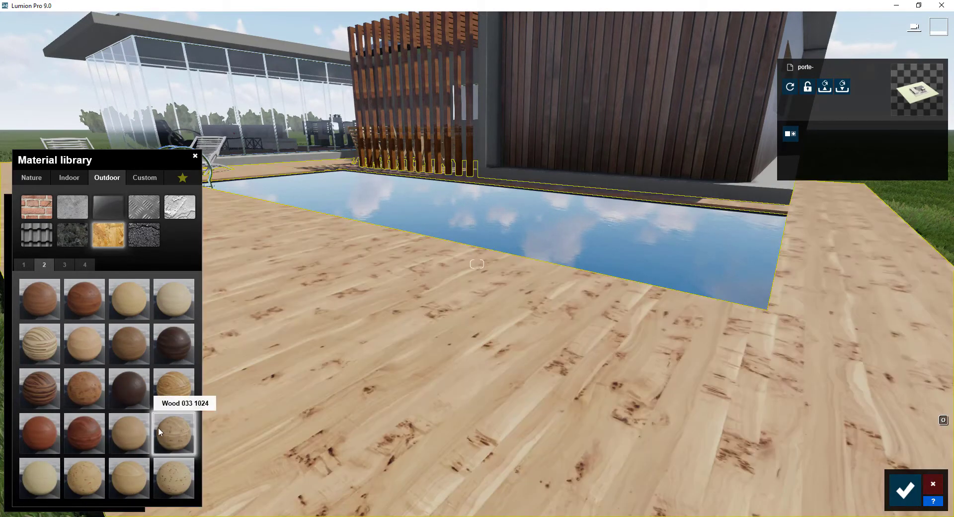
left_click(23, 265)
left_click(94, 474)
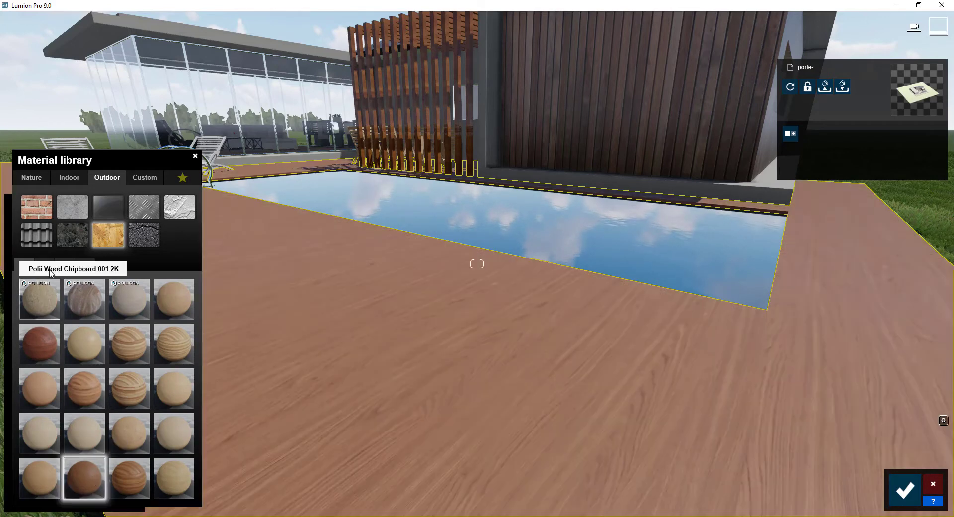
left_click(65, 265)
left_click(164, 386)
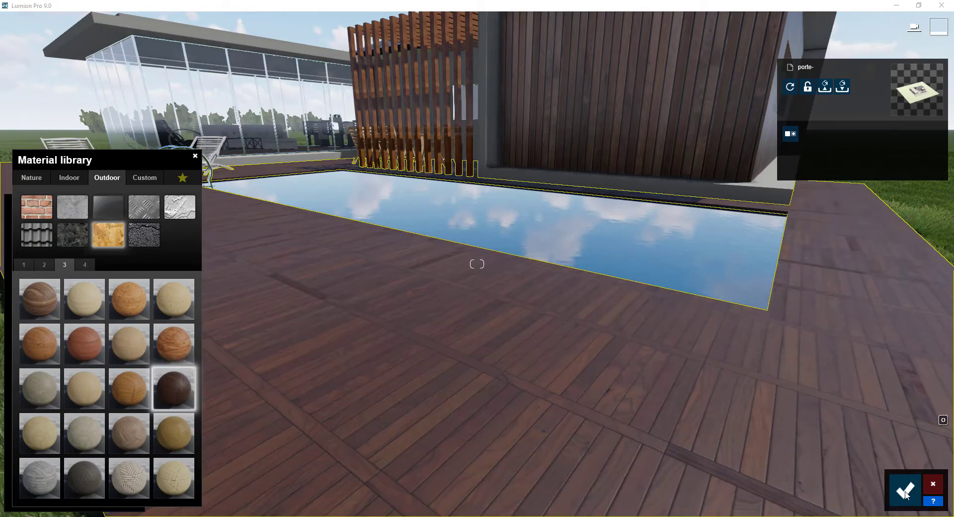
Shift the deck texture's Y offset to 0.2 and confirm the material
left_click(906, 494)
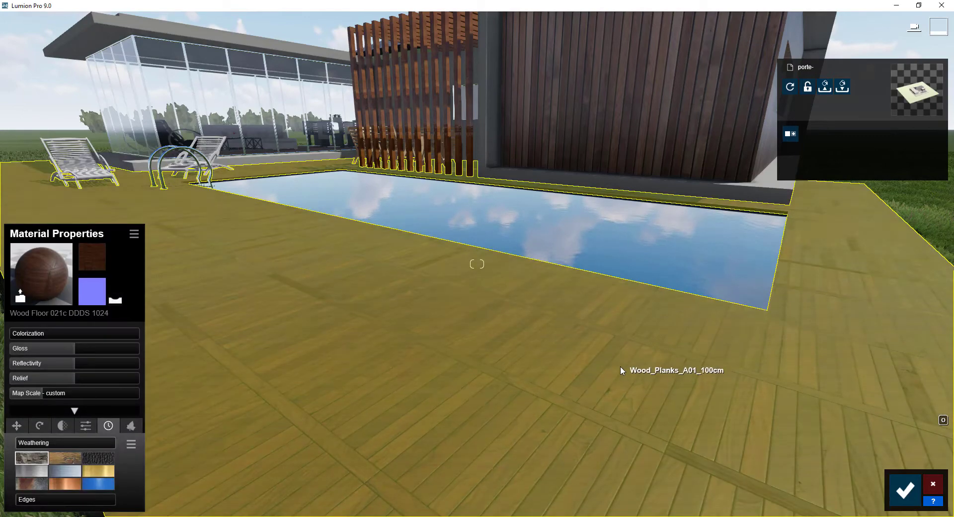
right_click_drag(621, 366, 258, 382)
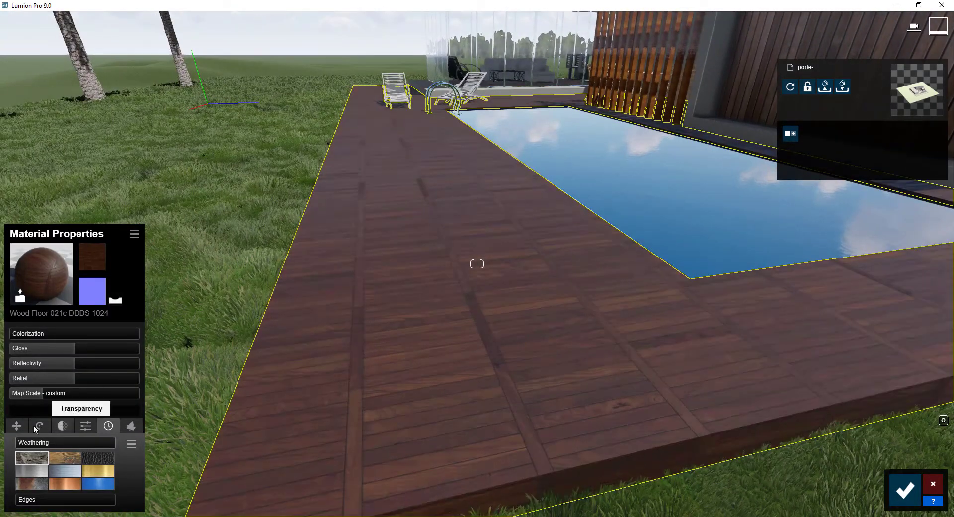
left_click(17, 425)
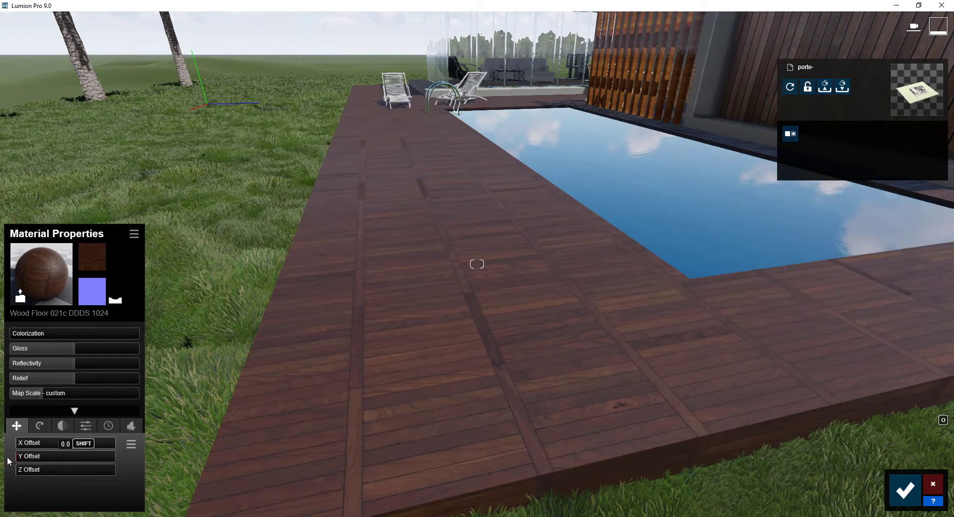
left_click_drag(26, 457, 36, 472)
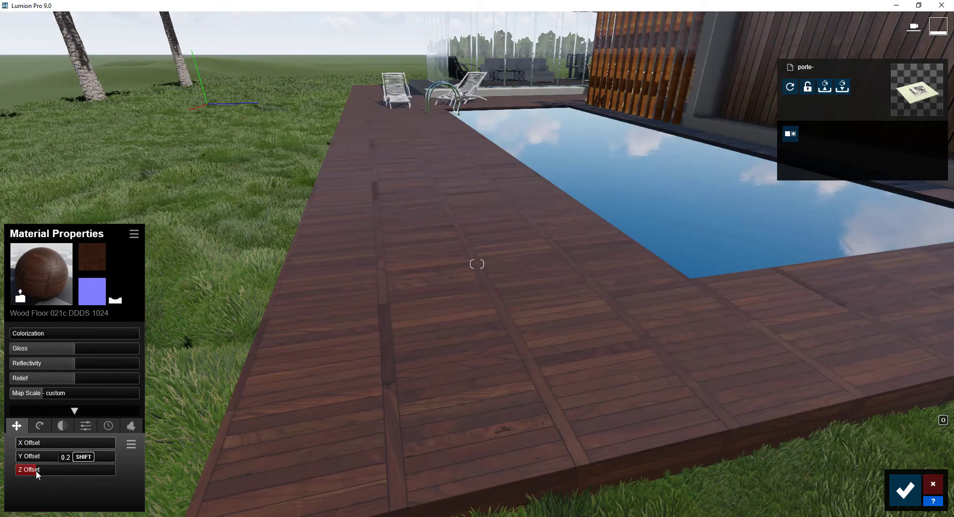
right_click_drag(502, 270, 502, 270)
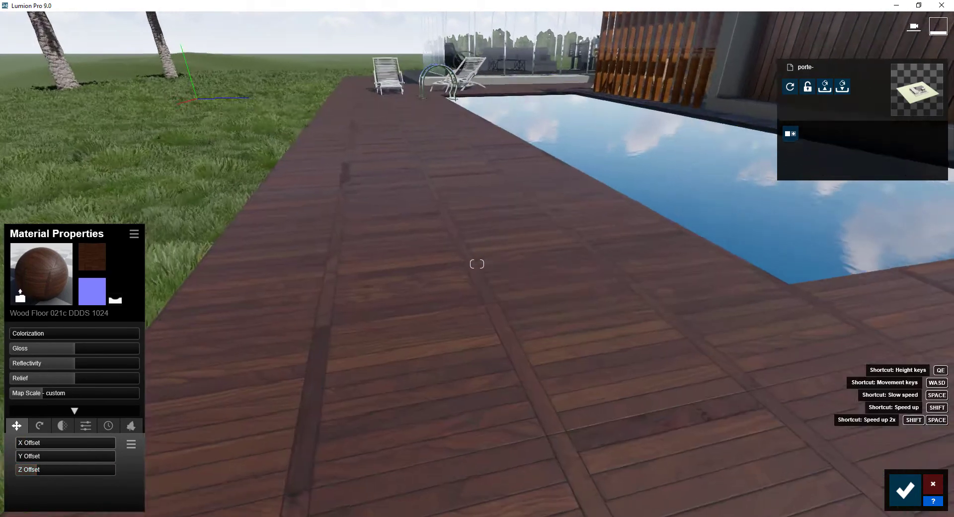
scroll(502, 271, "down", 5)
scroll(446, 387, "down", 5)
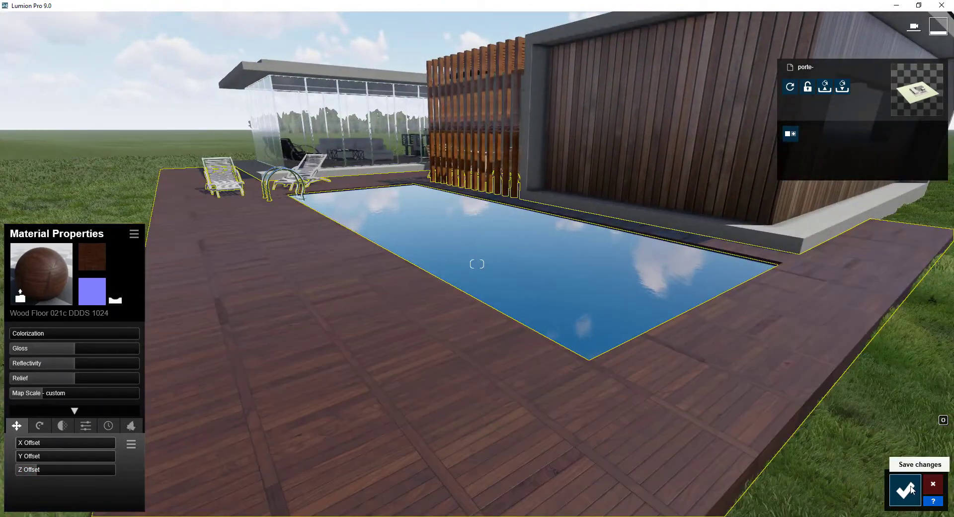
left_click(906, 491)
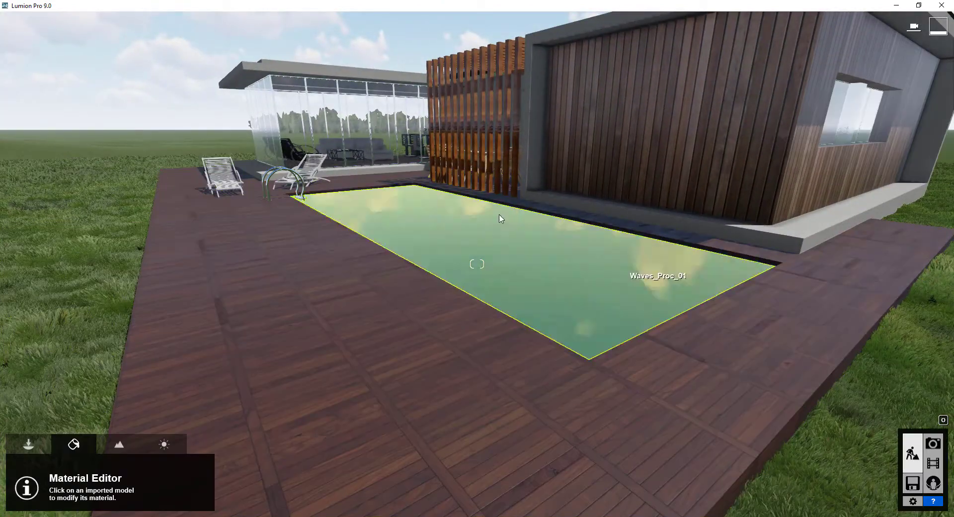
scroll(494, 107, "up", 5)
scroll(493, 106, "up", 5)
scroll(505, 97, "up", 5)
Select the slatted screen and apply the pale Wood Floor 013 from the wood library
left_click(602, 153)
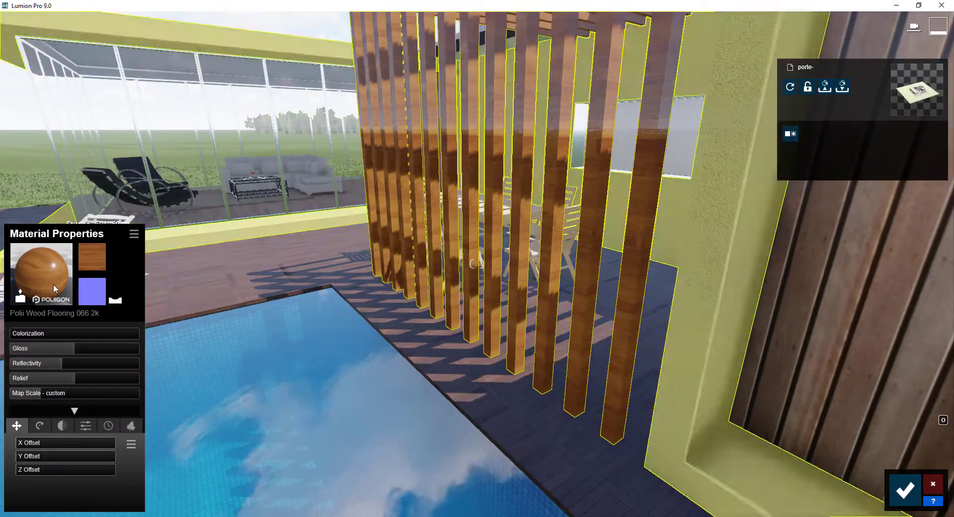
left_click(53, 285)
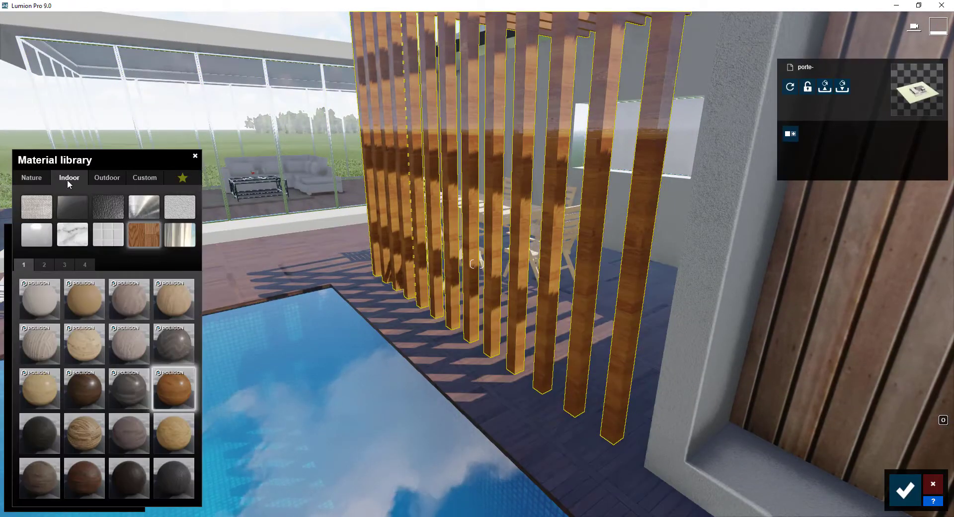
left_click(145, 238)
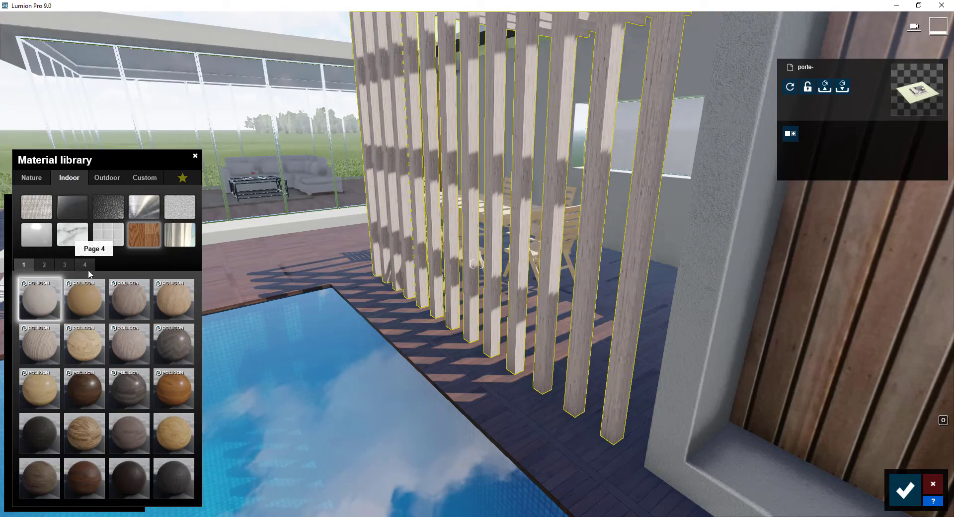
left_click(64, 264)
left_click(128, 343)
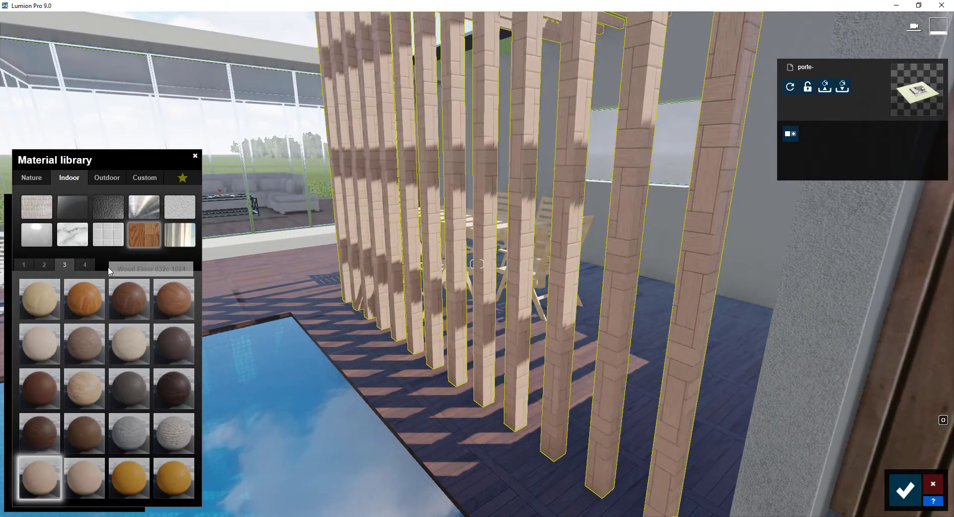
left_click(44, 265)
left_click(182, 351)
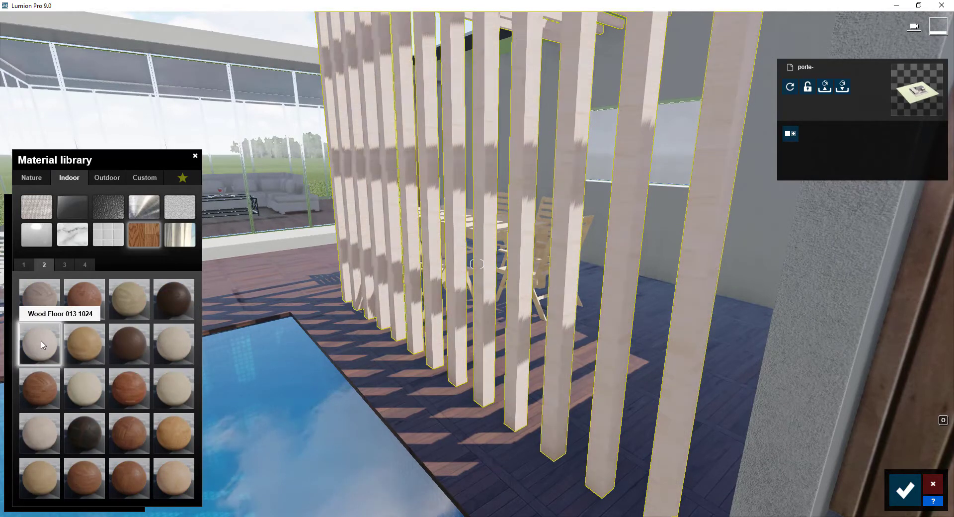
left_click(84, 387)
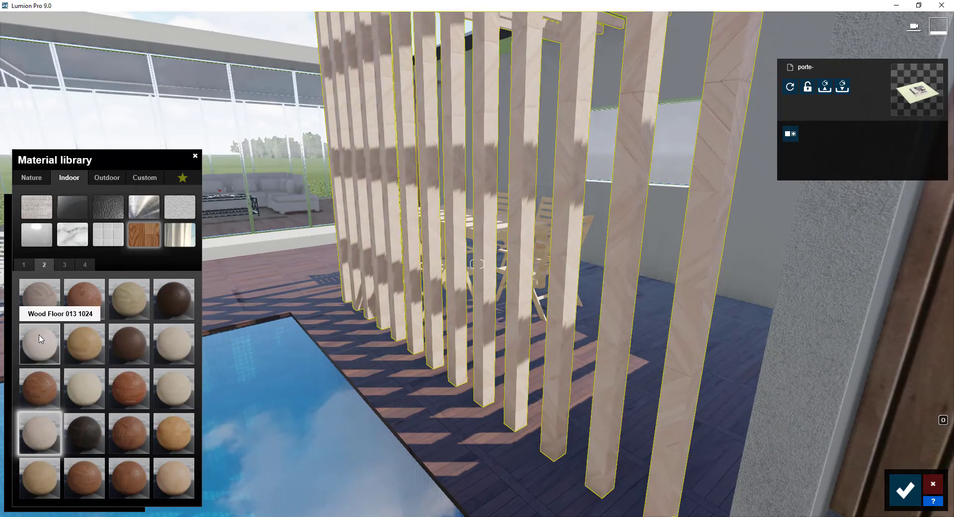
left_click(37, 333)
Give the slats light wood-type weathering and accept the material
left_click(37, 332)
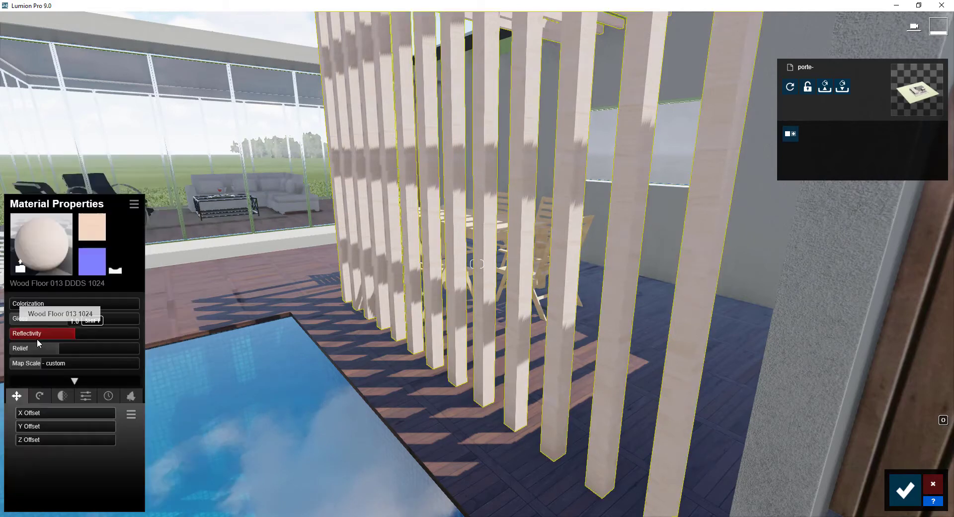
left_click(109, 426)
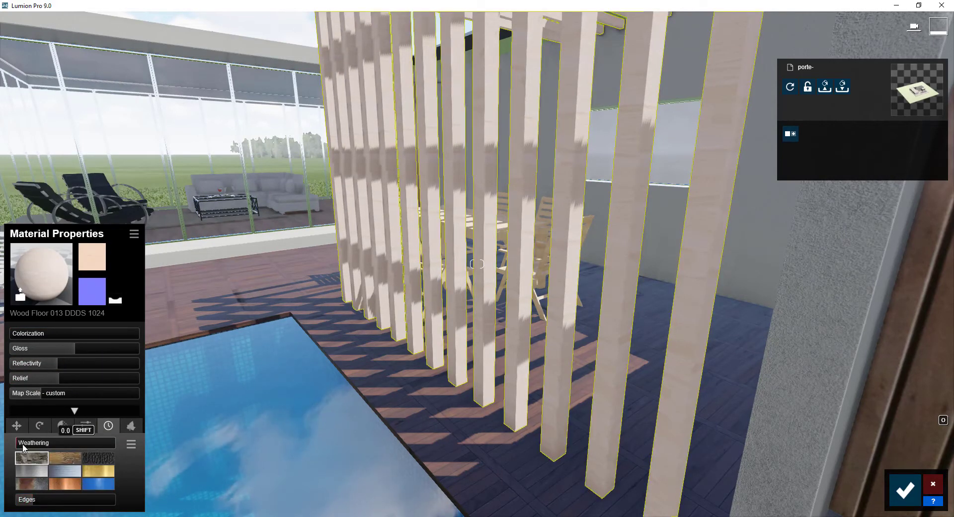
left_click(57, 458)
left_click(20, 444)
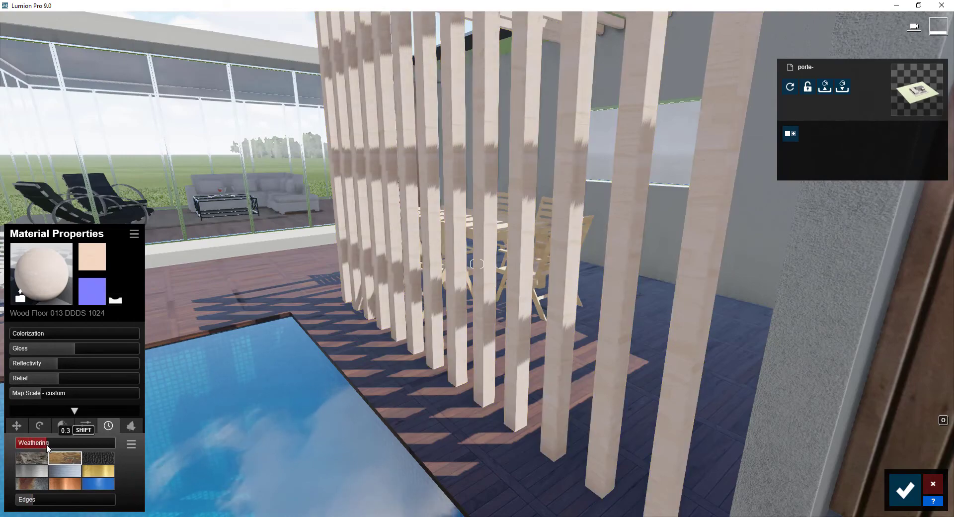
left_click_drag(49, 447, 29, 445)
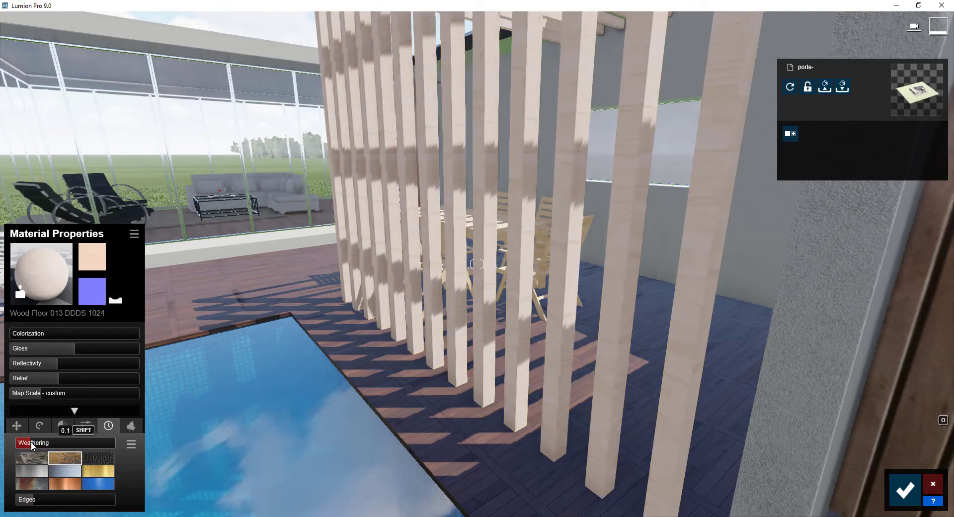
left_click(906, 490)
mouse_move(906, 490)
right_mouse_down()
mouse_move(615, 435)
mouse_move(646, 348)
right_mouse_up()
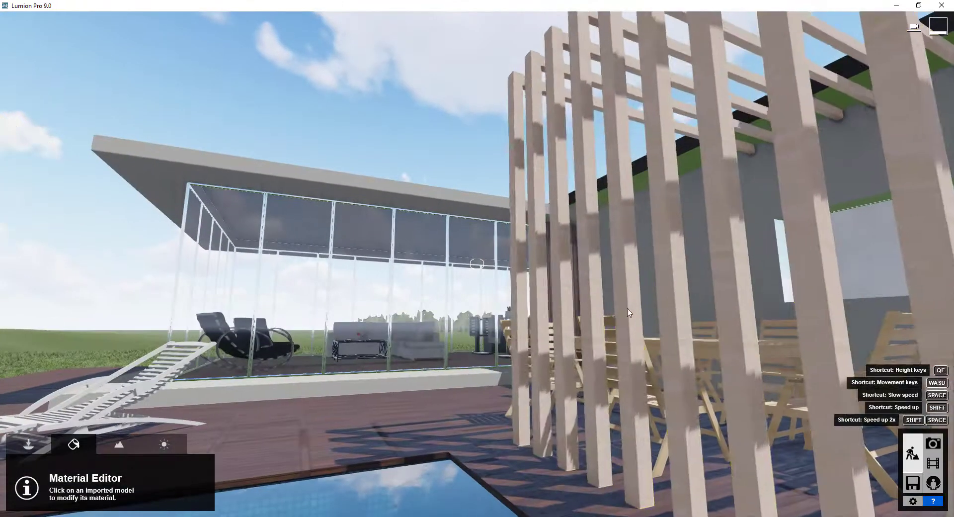
Tint the slat material white with Colorization and accept it
left_click(660, 313)
left_click(29, 335)
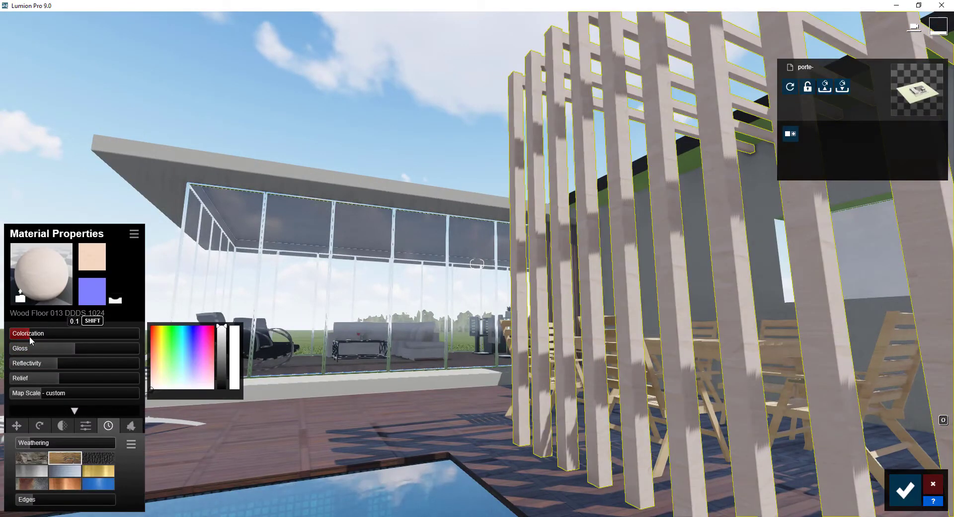
mouse_move(29, 336)
left_mouse_down()
mouse_move(132, 336)
mouse_move(113, 336)
left_mouse_up()
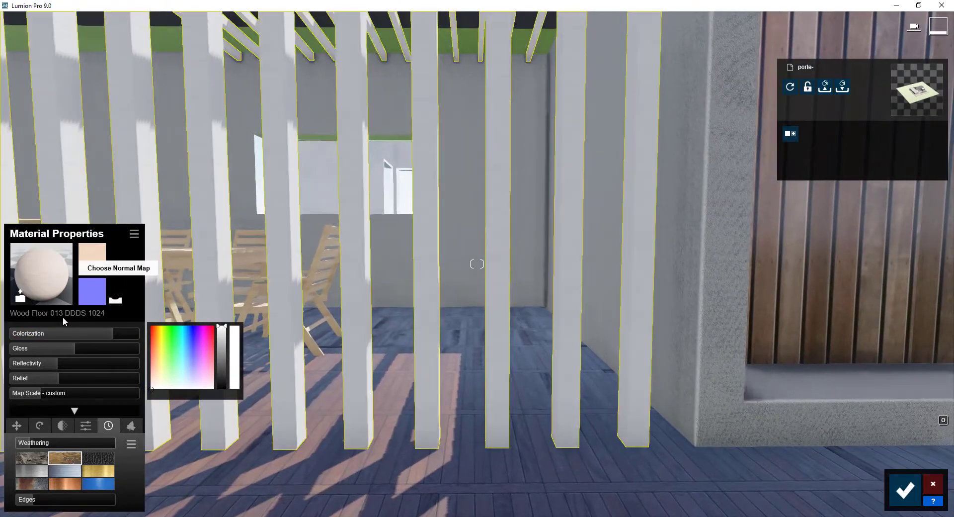
mouse_move(102, 330)
left_mouse_down()
mouse_move(65, 333)
mouse_move(100, 336)
left_mouse_up()
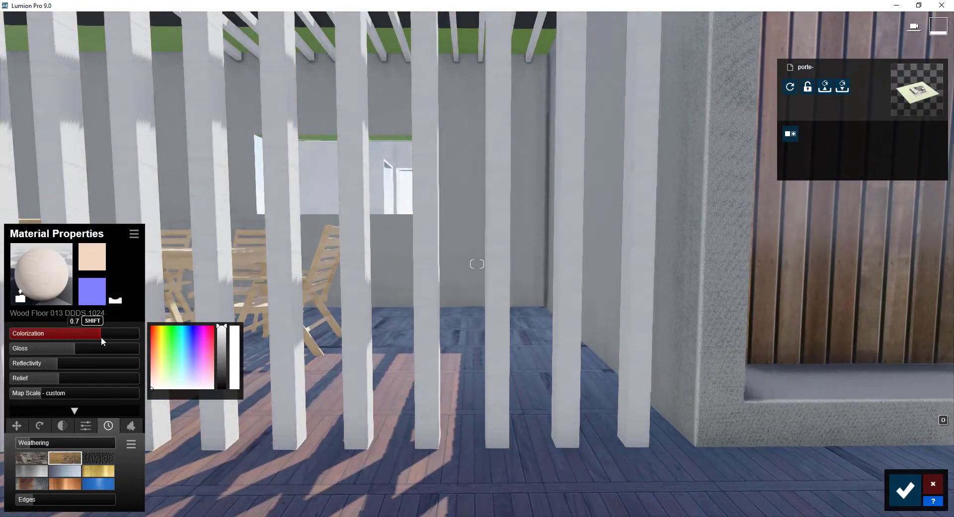
left_click(911, 496)
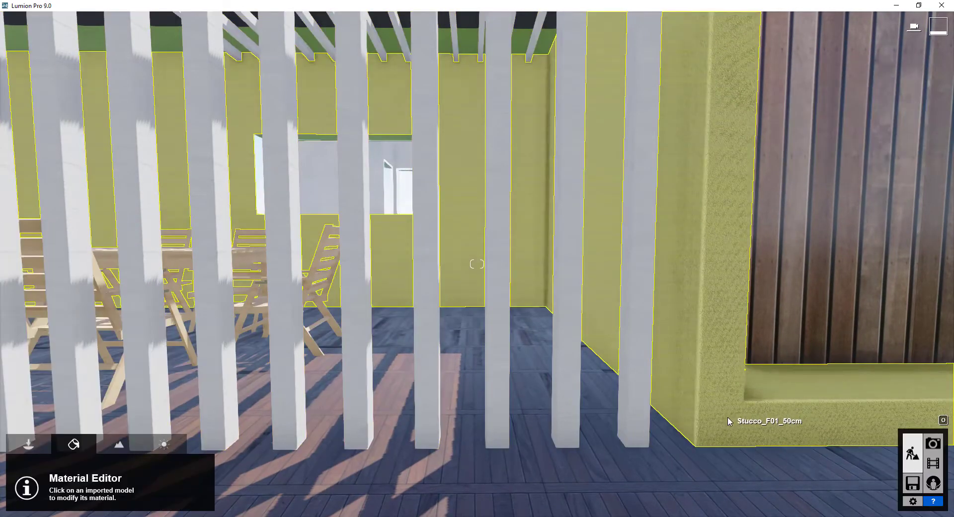
Raise the exterior wall weathering slightly, then preview the scene in Photo mode
left_click(731, 421)
left_click(39, 444)
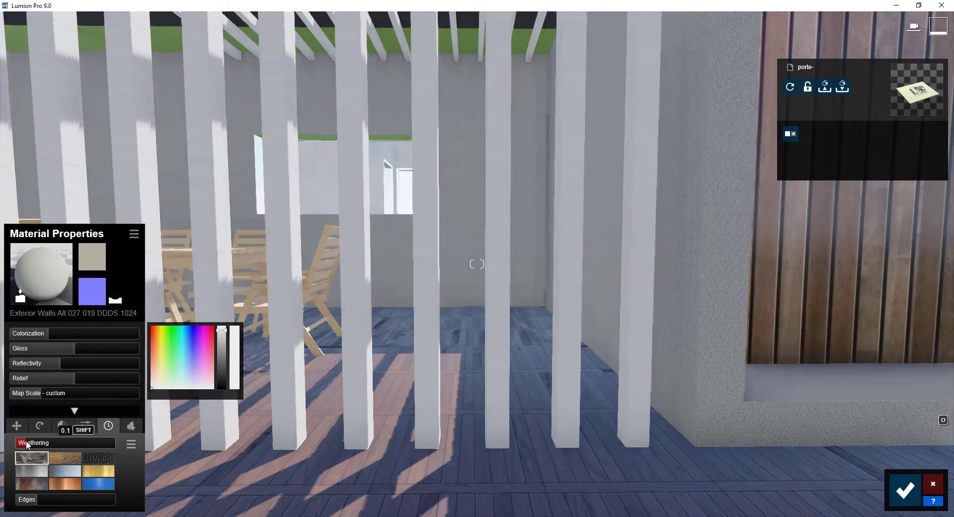
left_click_drag(38, 444, 45, 446)
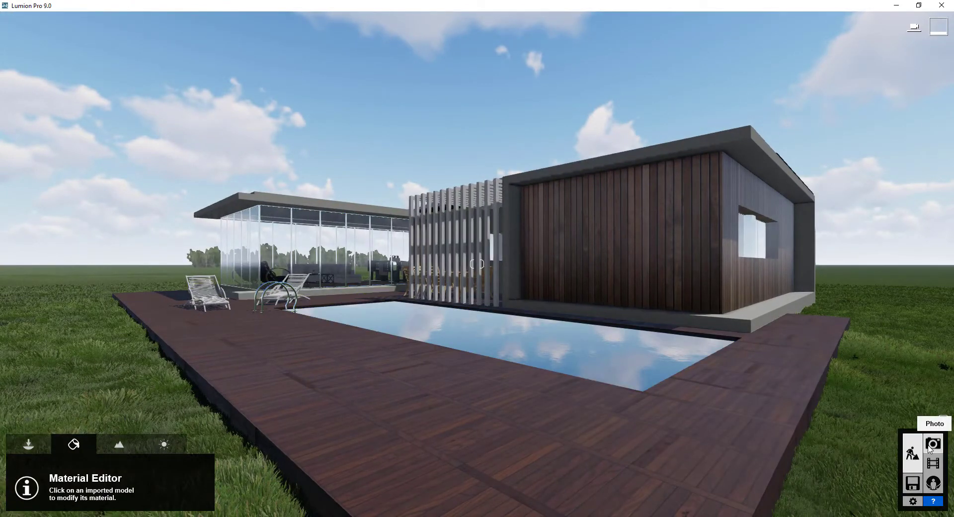
left_click(932, 444)
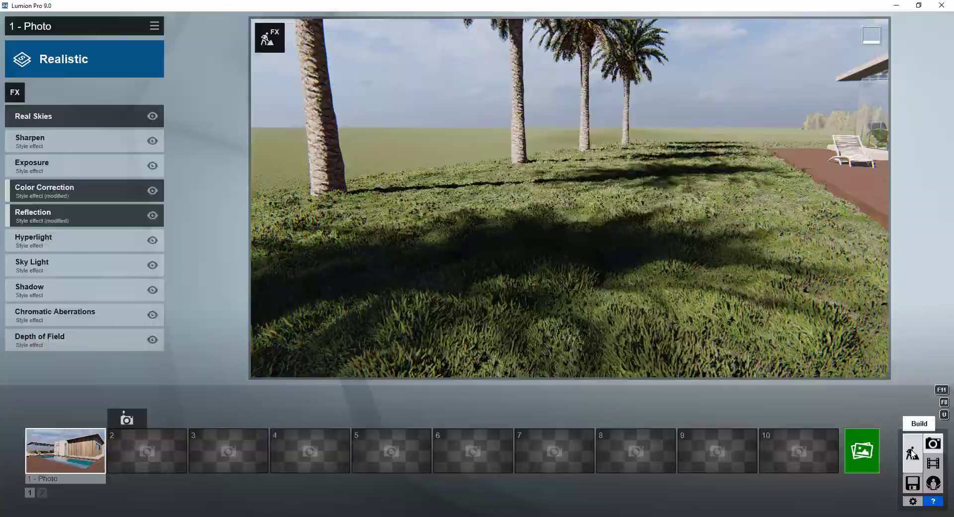
Select all five date palms and move them toward the viewer beside the lawn
left_click(913, 453)
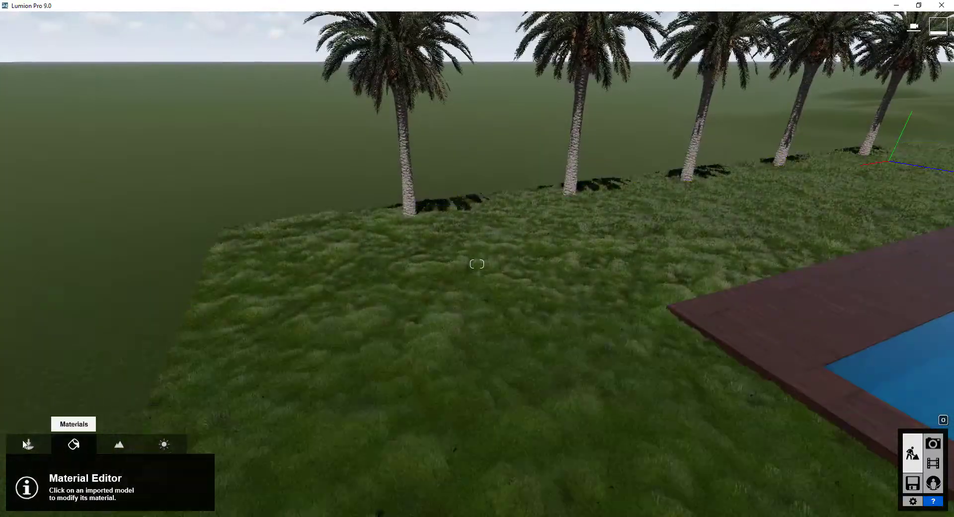
left_click(28, 444)
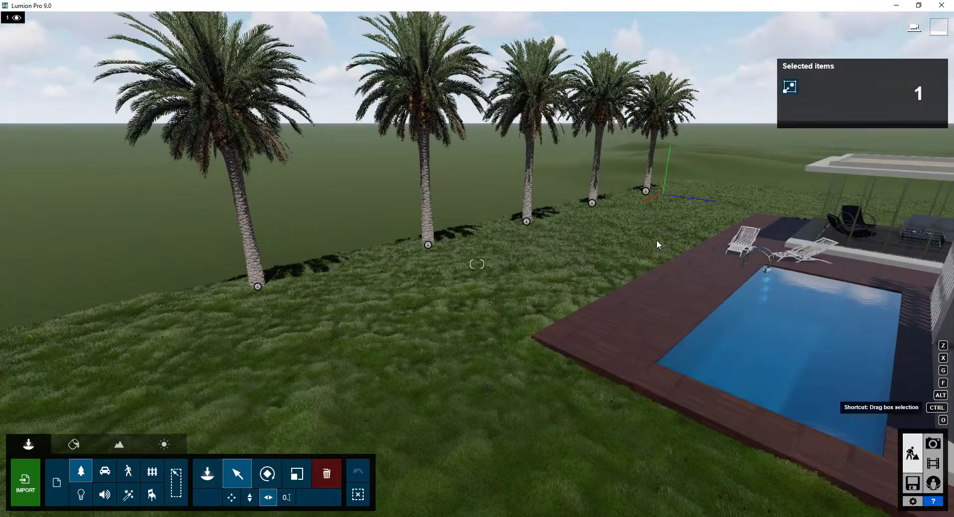
left_click(646, 191)
left_click(593, 203, "ctrl")
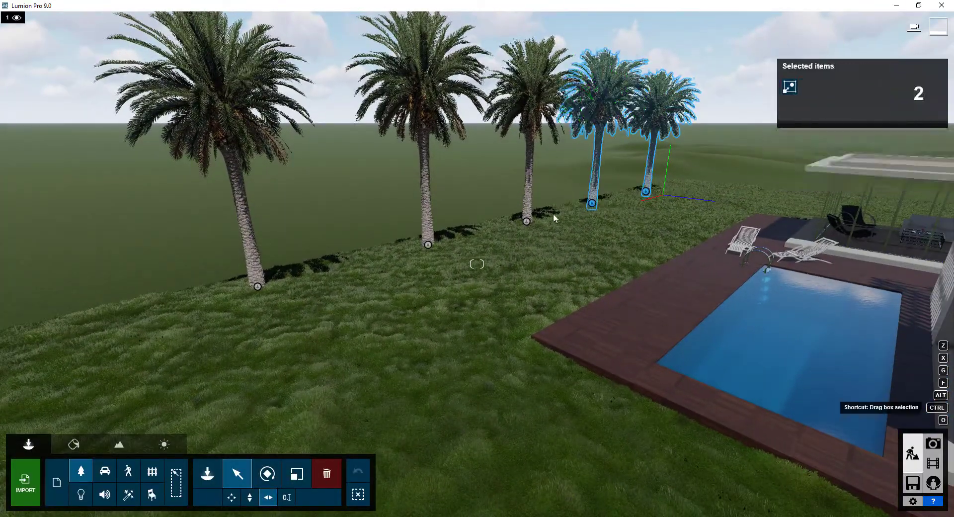
left_click(526, 221, "ctrl")
left_click(431, 246, "ctrl")
left_click(257, 286, "ctrl")
left_click_drag(257, 286, 308, 336)
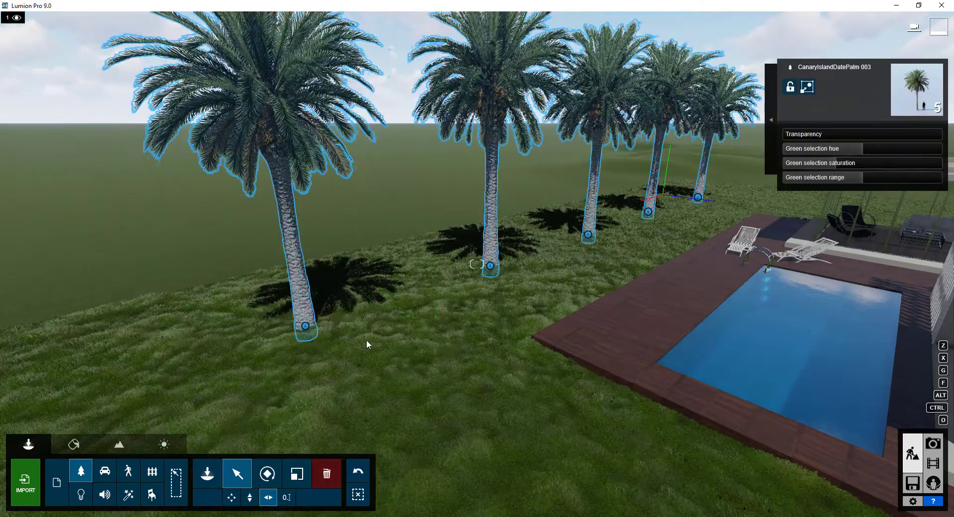
Check the composition in Photo mode, then open the Nature palm collection in Build mode
left_click(933, 445)
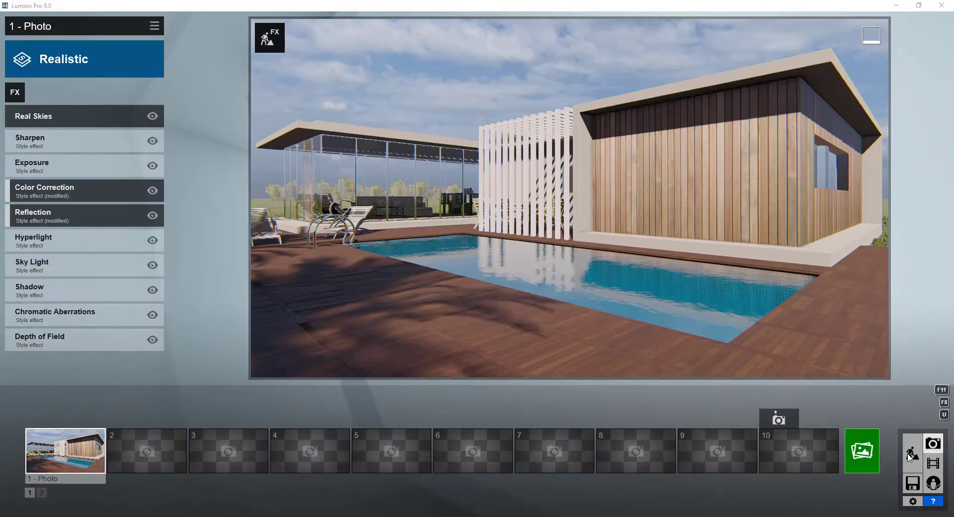
left_click(909, 456)
mouse_move(618, 423)
right_mouse_down()
mouse_move(604, 335)
mouse_move(571, 306)
right_mouse_up()
left_click(211, 476)
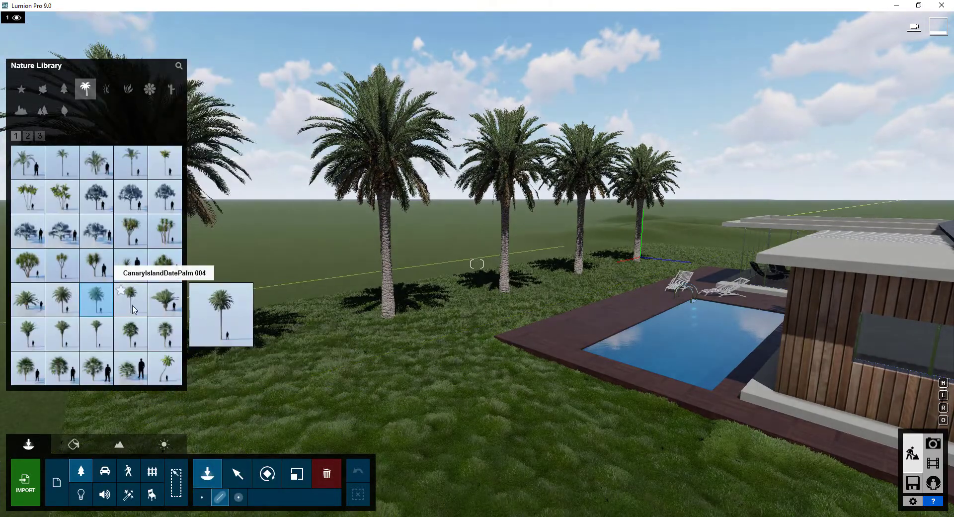
Place and commit a date palm line, then delete the four date palms
left_click(167, 366)
left_click(604, 256)
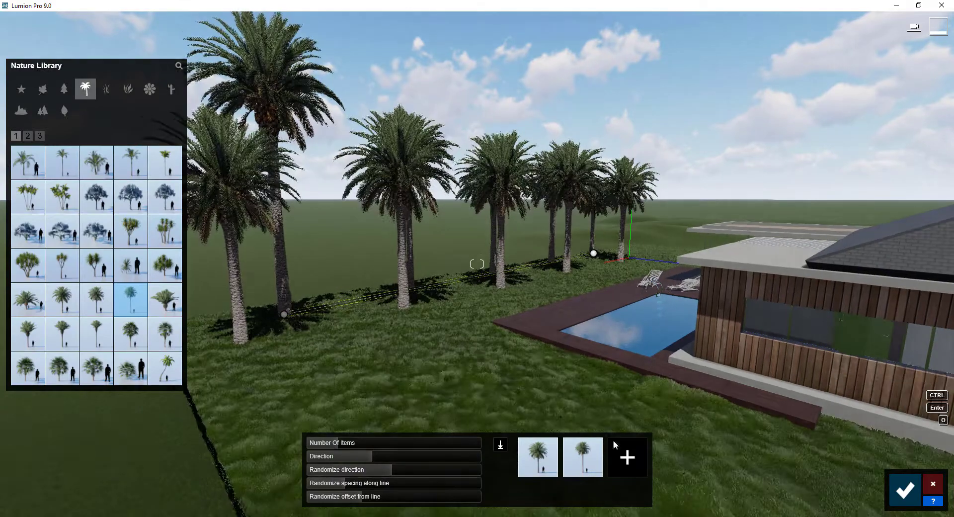
left_click(905, 490)
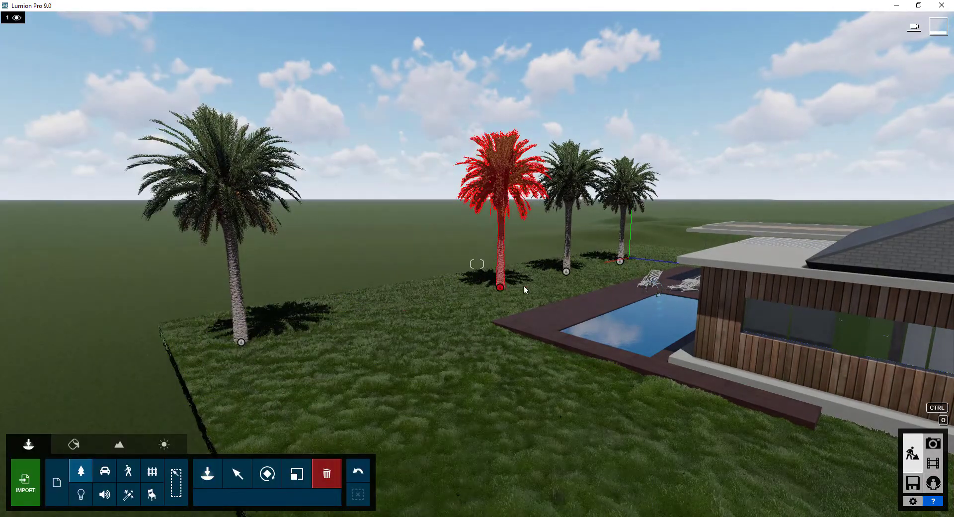
left_click(523, 285)
left_click(566, 272)
left_click(617, 258)
left_click(241, 342)
Draw a line of Alexandra palms across the lawn toward the house, using only one palm type
left_click(208, 473)
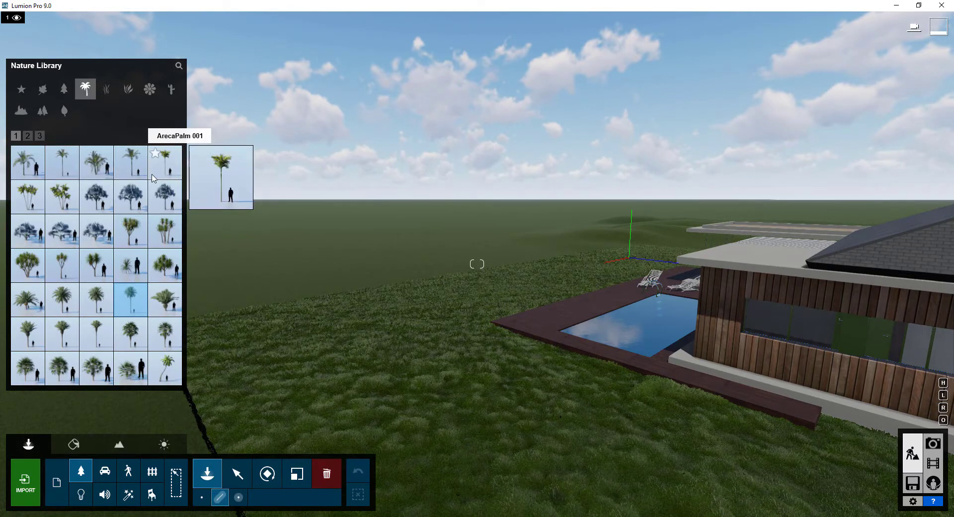
left_click(131, 162)
left_click(226, 322)
left_click(629, 251)
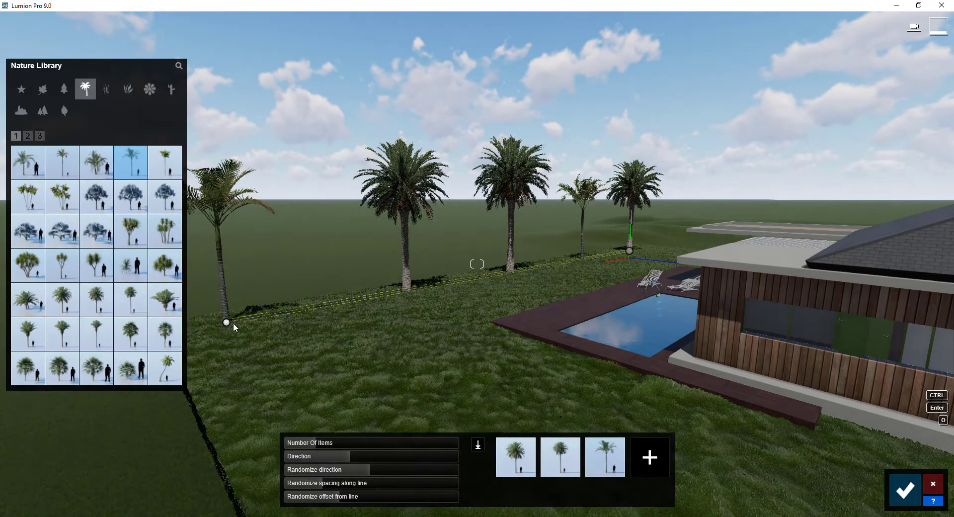
left_click_drag(234, 323, 263, 326)
left_click(527, 448)
left_click(550, 450)
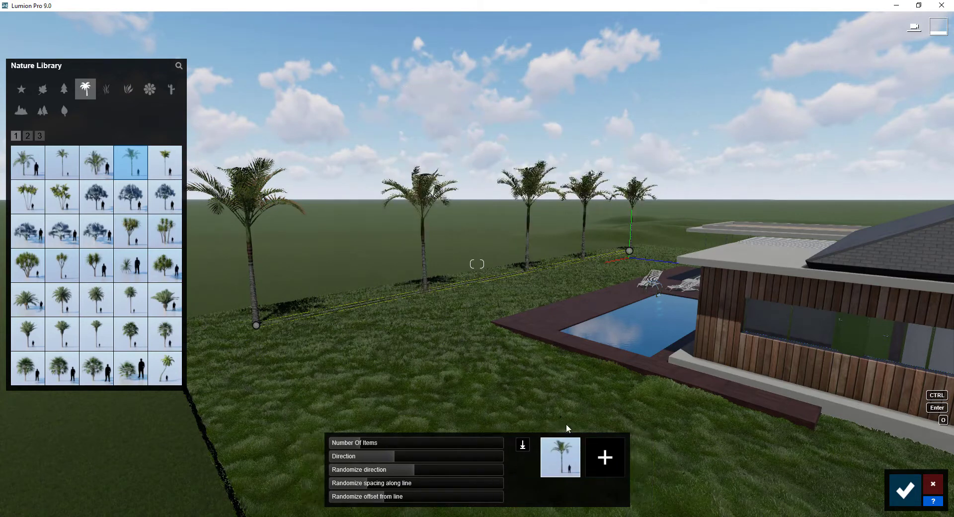
left_click_drag(635, 252, 654, 255)
mouse_move(301, 346)
left_mouse_down()
mouse_move(285, 343)
mouse_move(322, 343)
left_mouse_up()
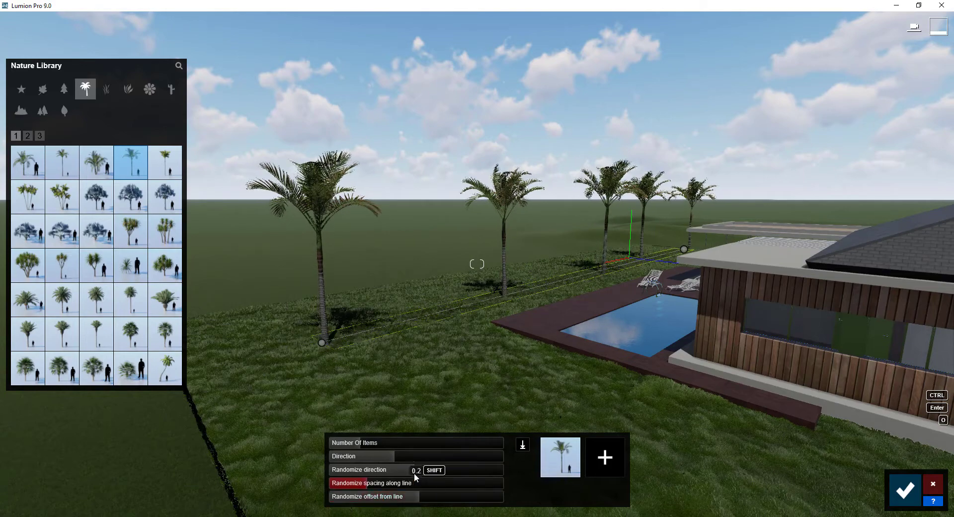
Raise the palm count, make spacing even, turn palms to -21°, and commit the line
left_click_drag(361, 443, 378, 443)
left_click_drag(377, 488, 327, 484)
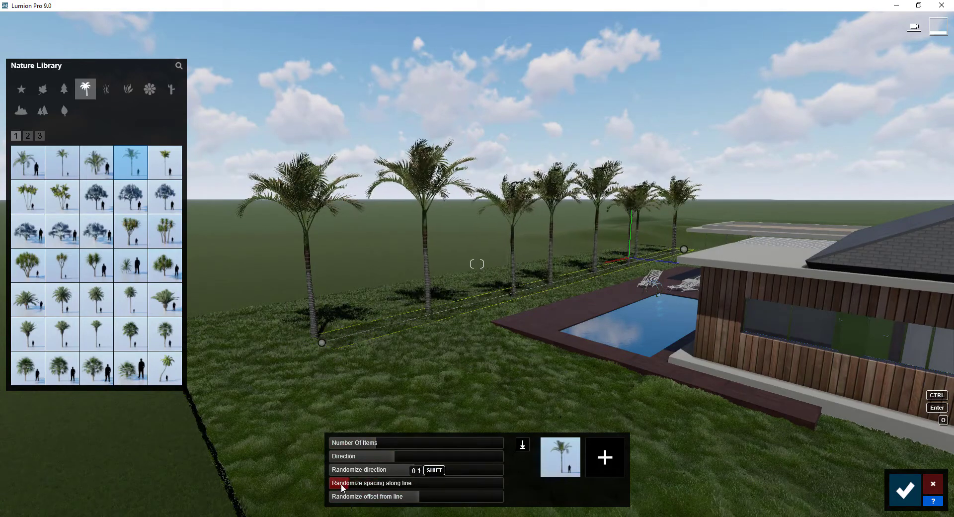
left_click_drag(393, 457, 407, 455)
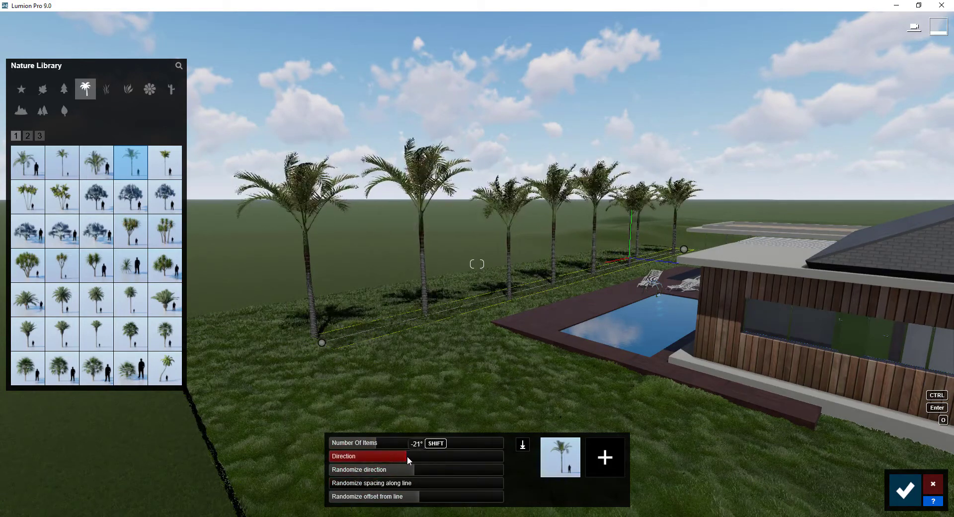
left_click(905, 490)
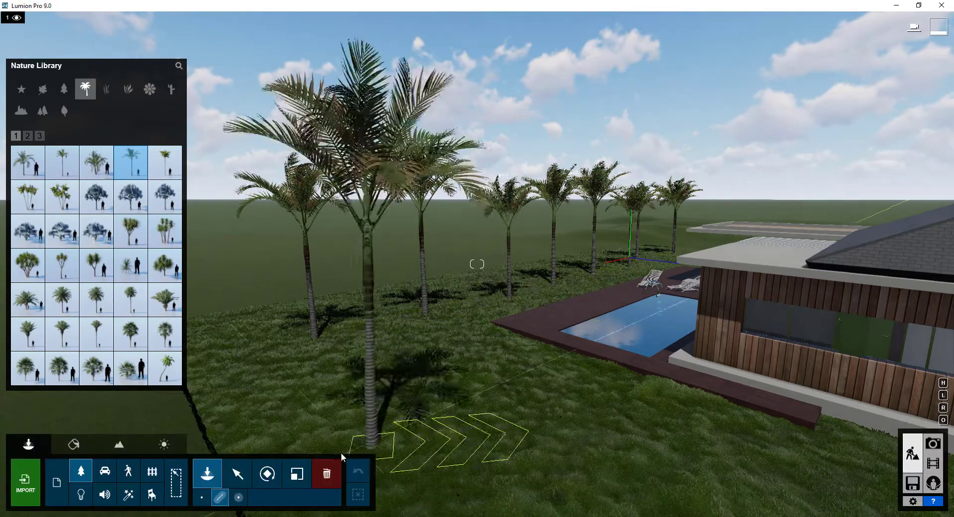
left_click(509, 299)
left_click(297, 474)
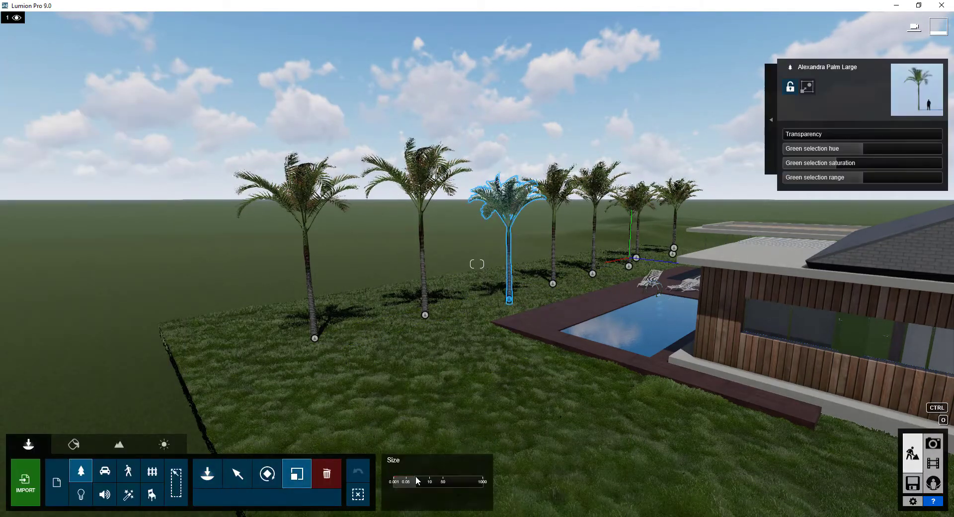
key("shift+1")
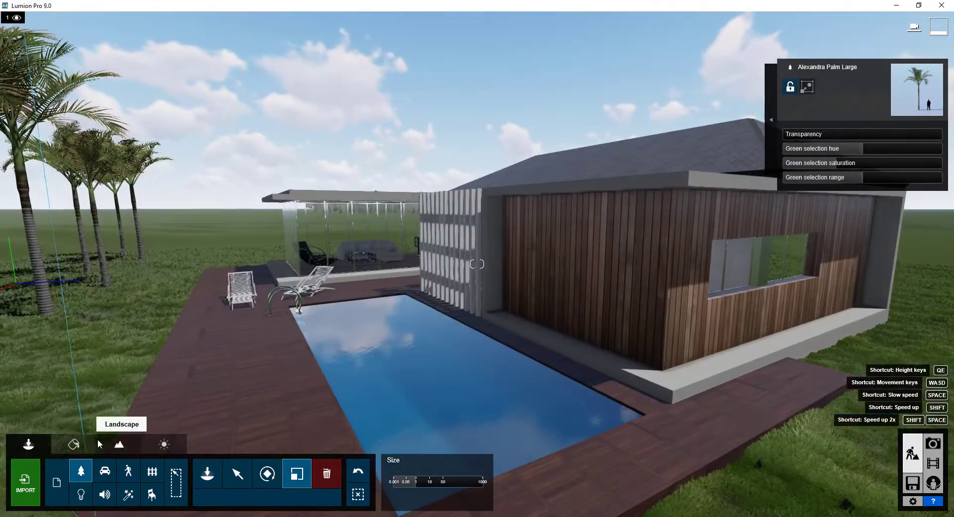
Return to the Material Editor and move the camera toward the slatted screen wall
left_click(74, 444)
left_click(446, 264)
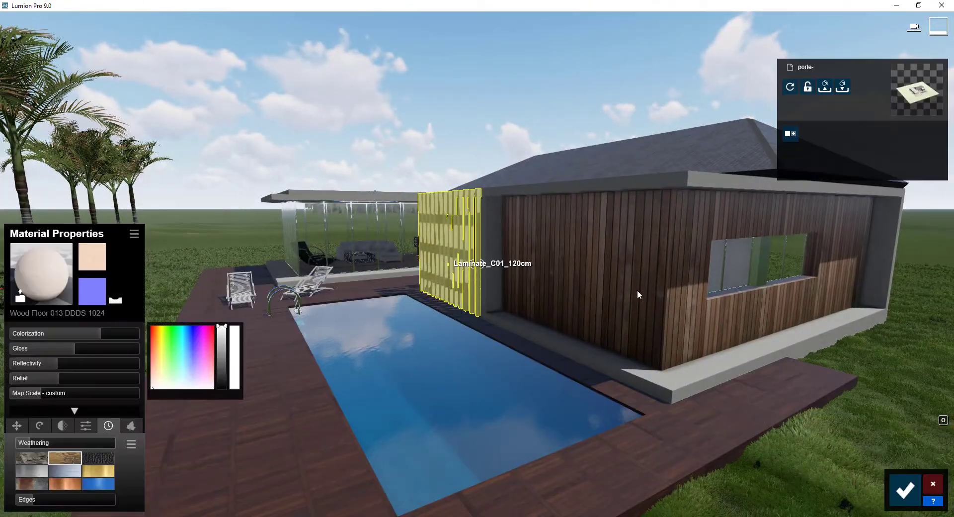
left_click(934, 486)
key("w")
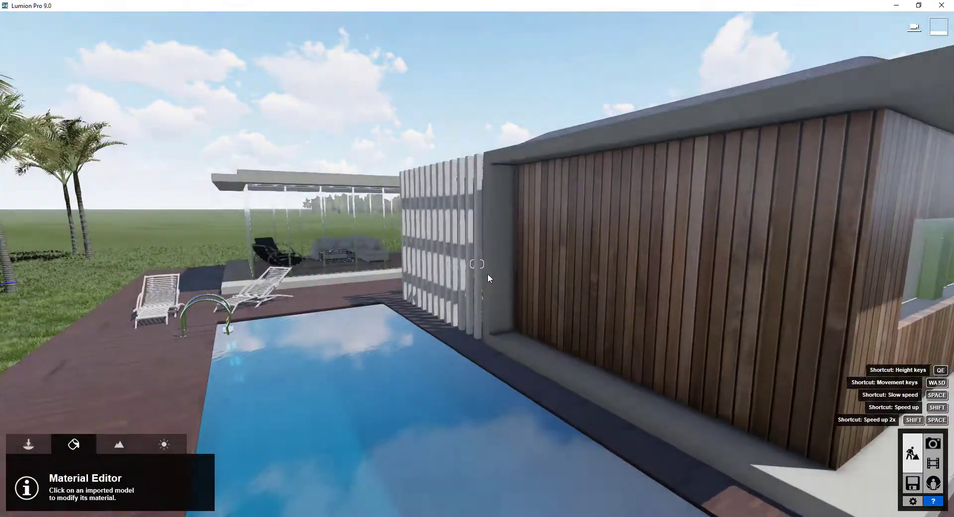
Copy the stucco wall's Exterior Walls material and paste it onto the slatted screen
left_click(507, 273)
left_click(132, 234)
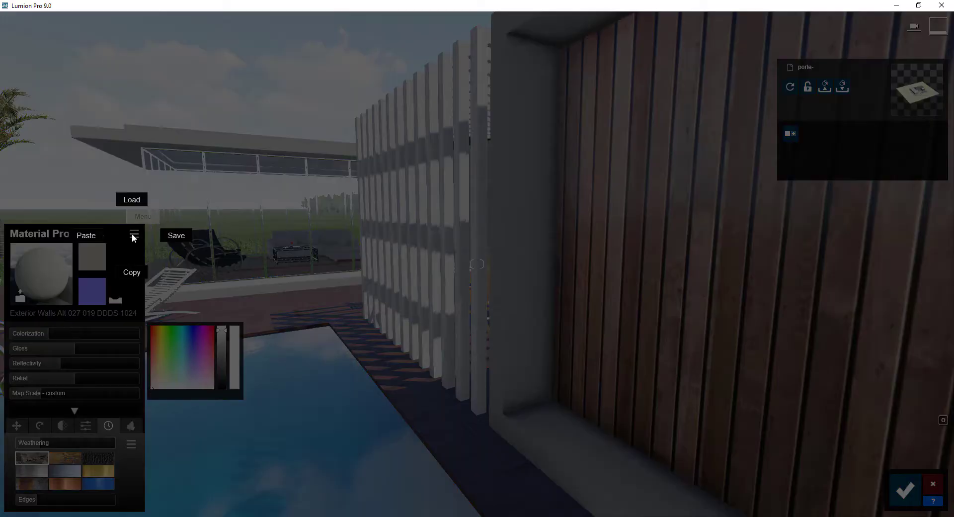
left_click(126, 275)
left_click(476, 325)
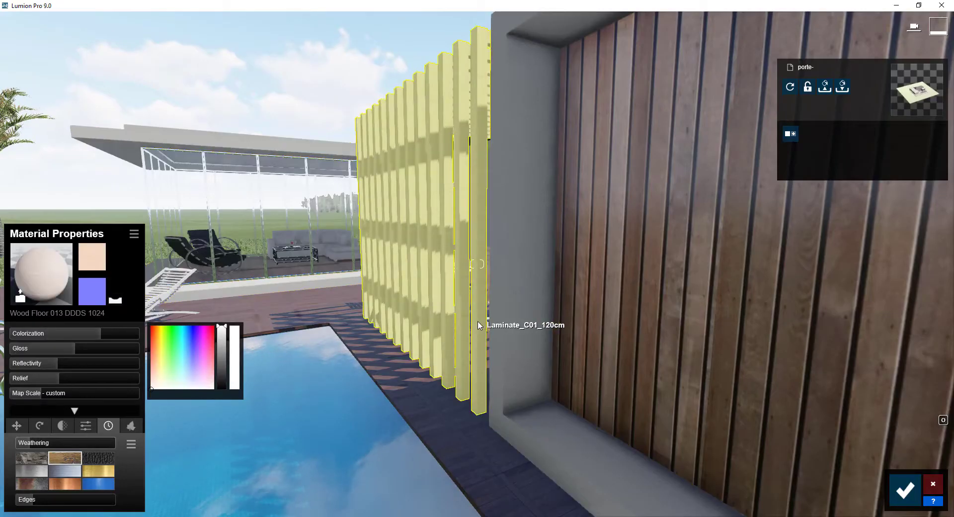
left_click(134, 234)
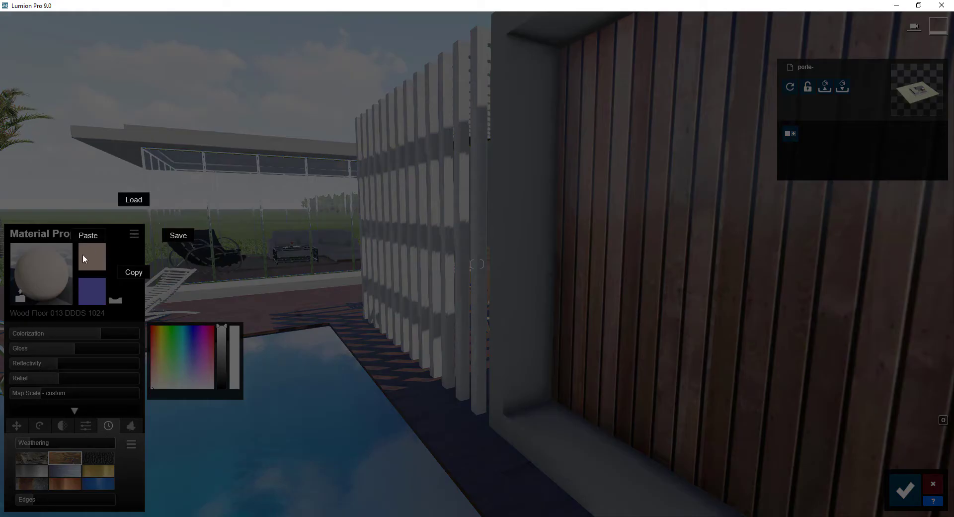
left_click(96, 236)
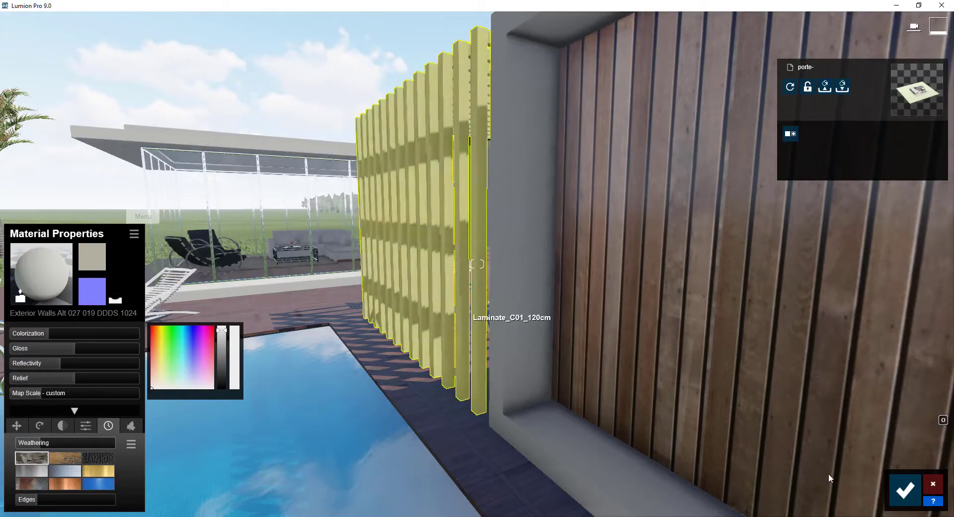
Pick a favourite Nature tree and draw a bent mass-placement line across the field beyond the house
key("s")
key("a")
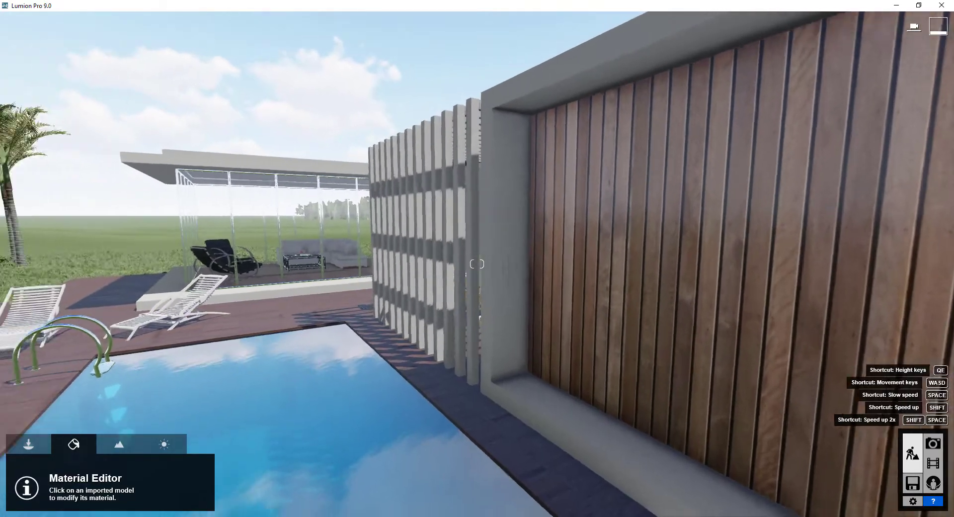
key("q")
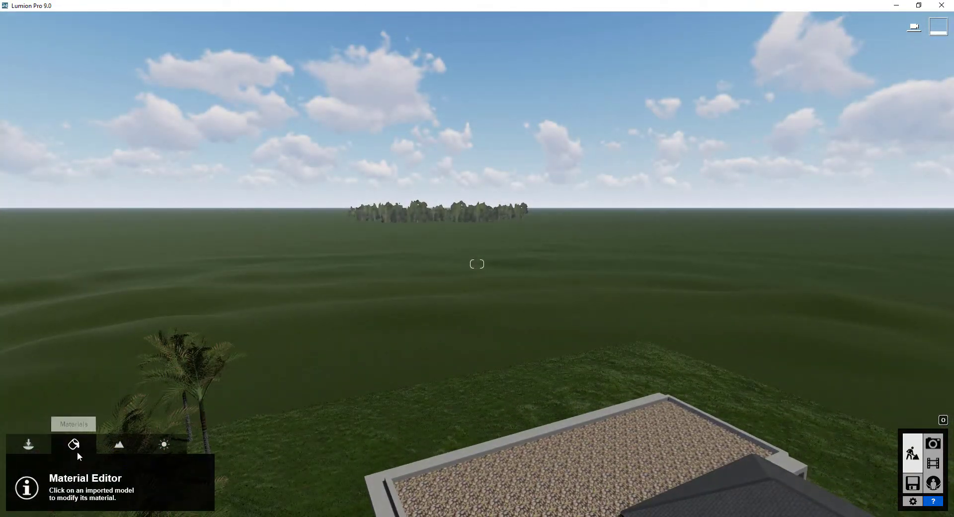
left_click(28, 444)
left_click(175, 481)
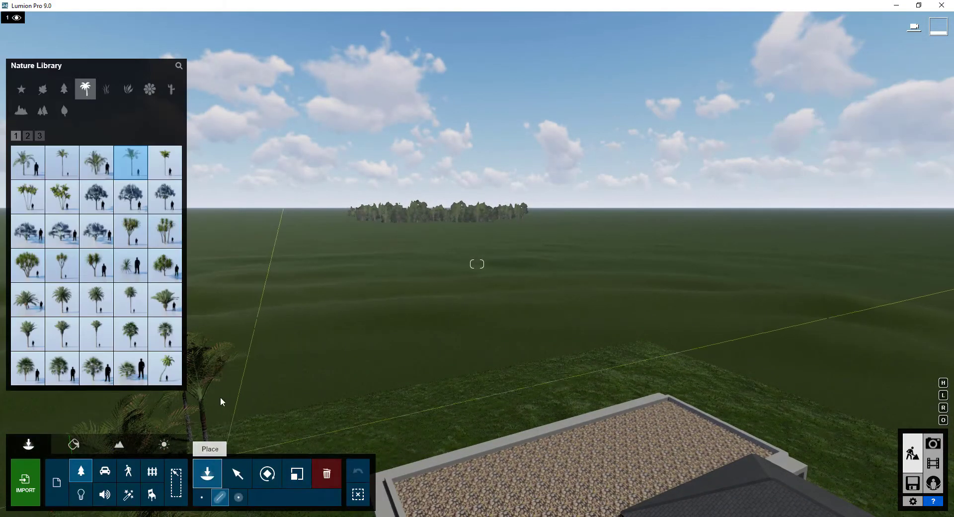
left_click(23, 90)
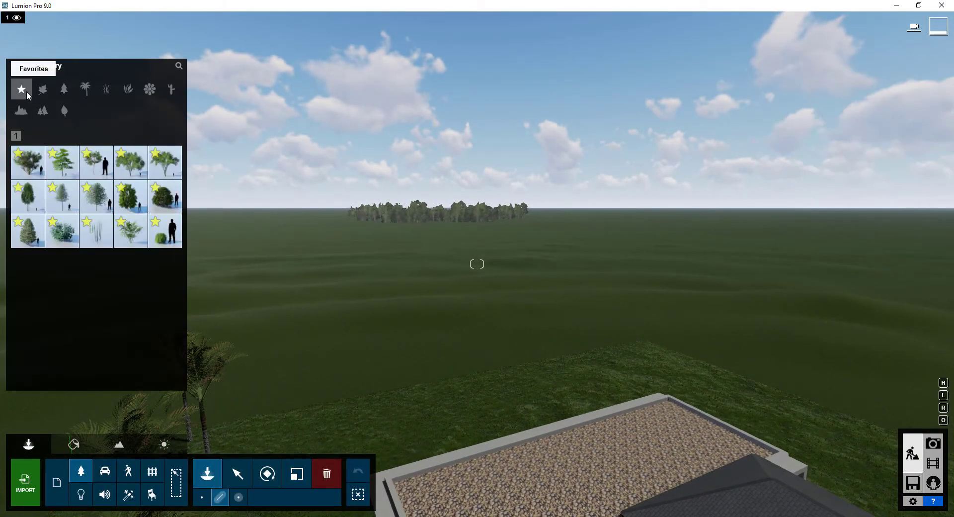
left_click(64, 208)
left_click(226, 344)
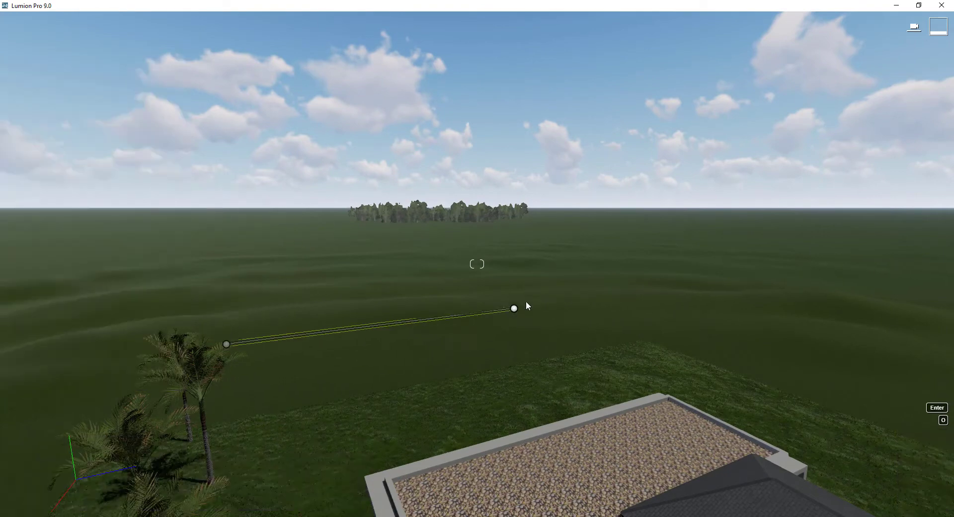
left_click(538, 298)
left_click(749, 312)
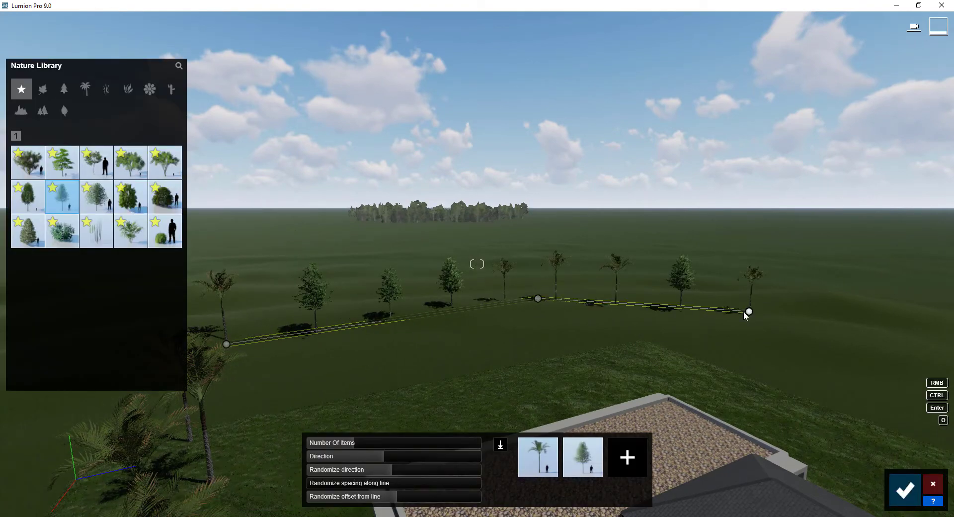
Replace the palm in the line's mix with Black Poplar, Ficus RT and two other leafy trees
left_click(538, 458)
mouse_move(97, 162)
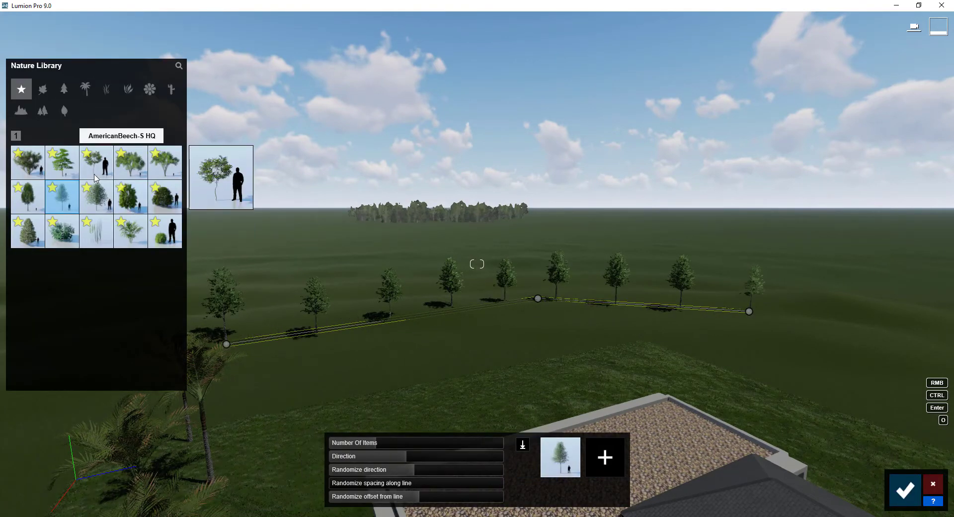
left_click(28, 197)
left_click(605, 458)
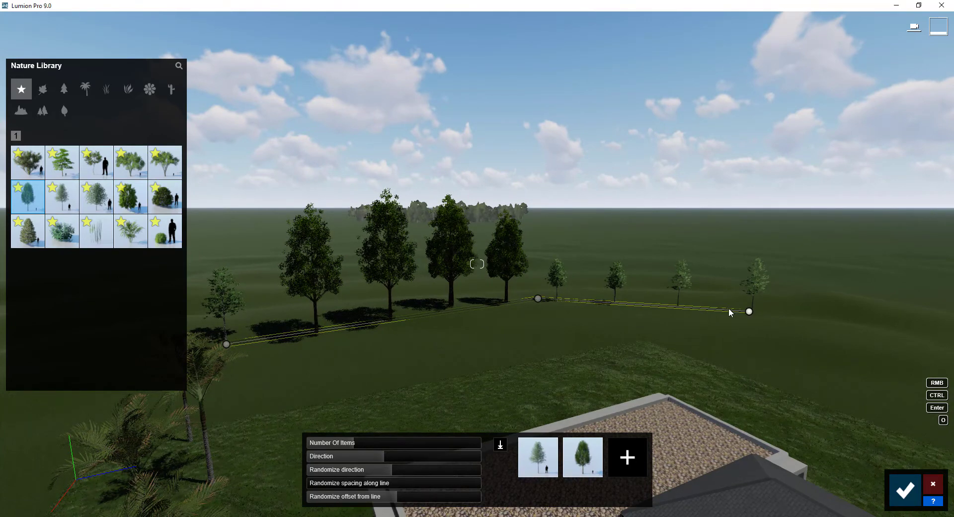
right_click_drag(777, 325, 585, 306)
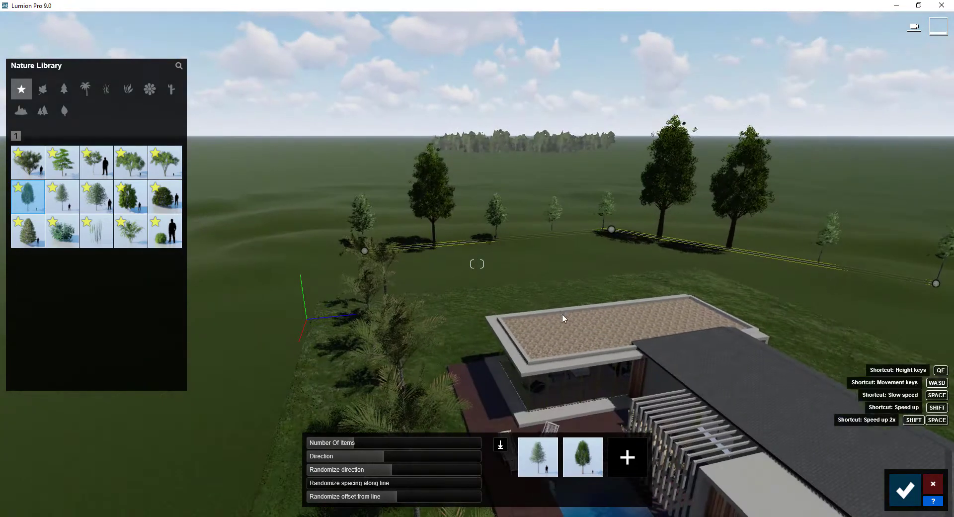
left_click(597, 450)
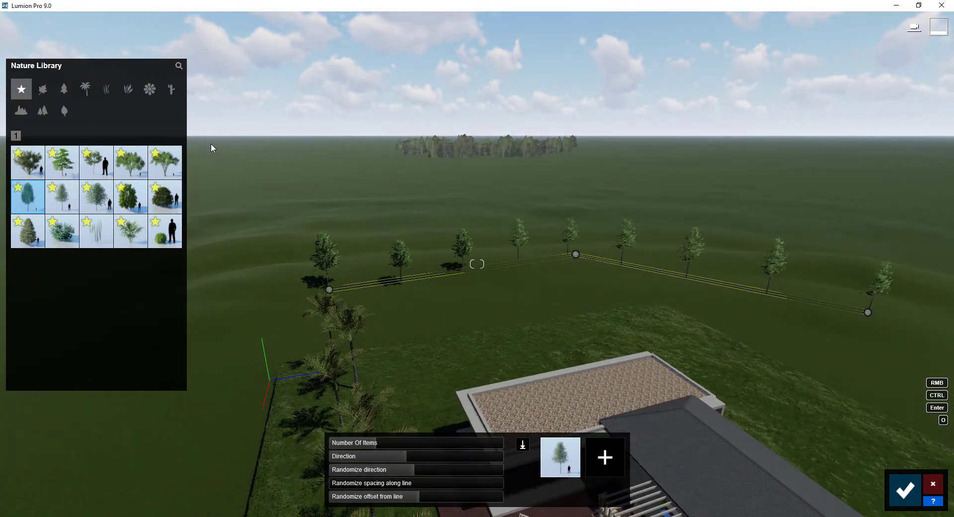
left_click(130, 197)
left_click(605, 456)
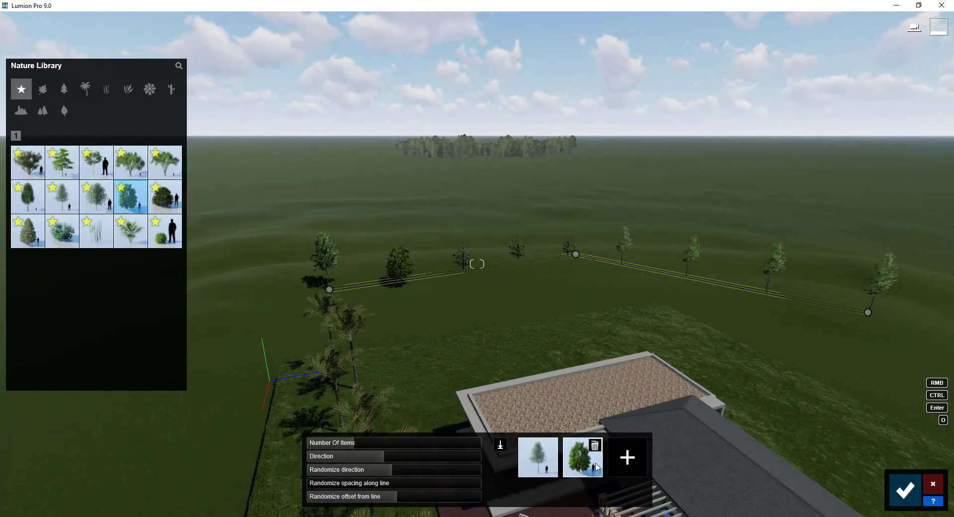
left_click(43, 90)
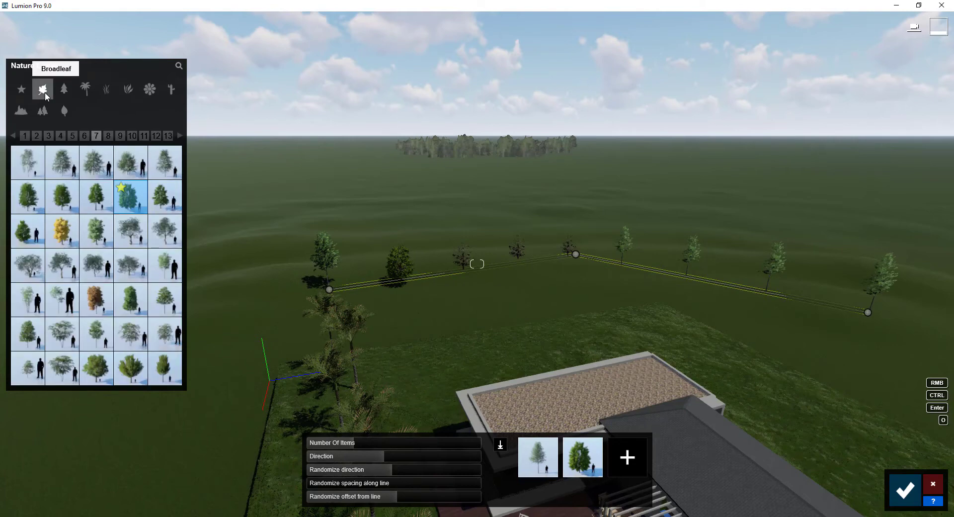
left_click(96, 231)
left_click(626, 467)
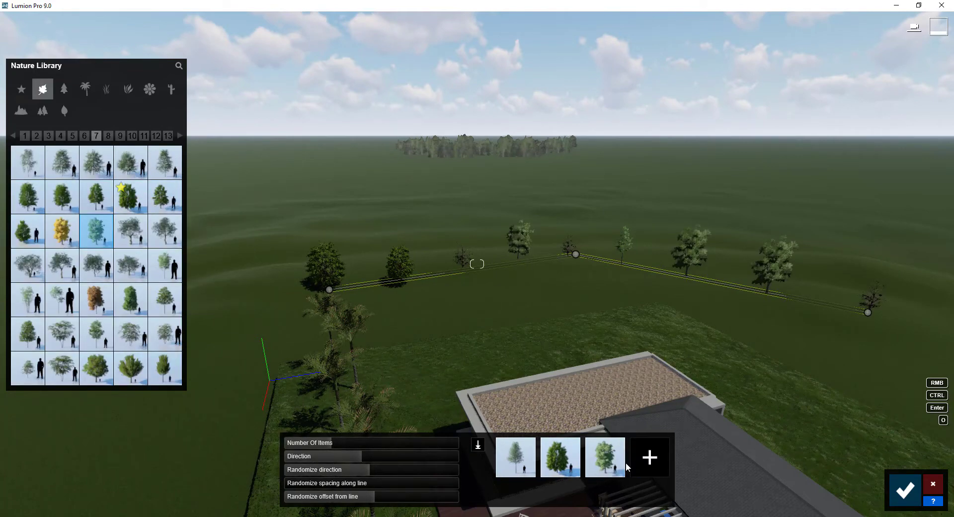
left_click(131, 305)
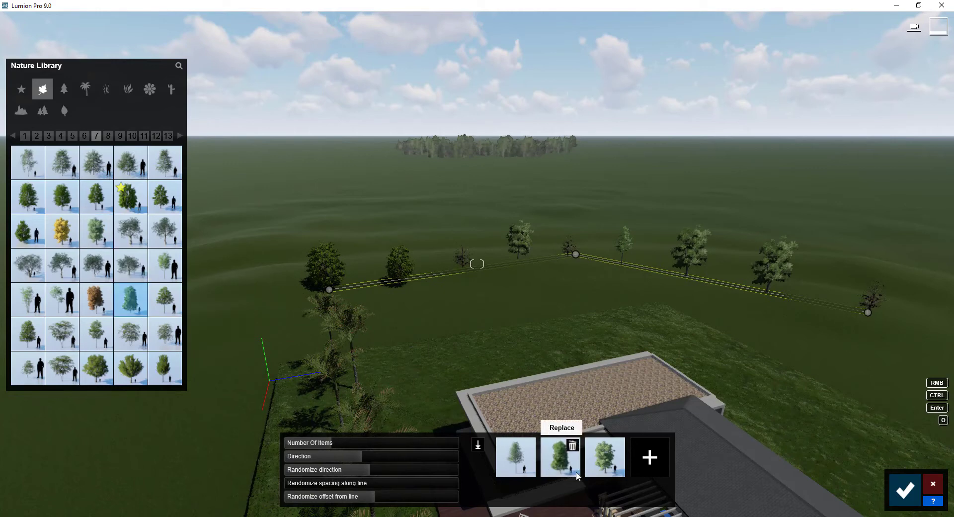
left_click(652, 462)
Raise the random offset, reshape the line's corners, increase the trees past 55, and confirm
left_click_drag(383, 496, 427, 497)
left_click_drag(330, 289, 273, 250)
left_click_drag(573, 255, 602, 225)
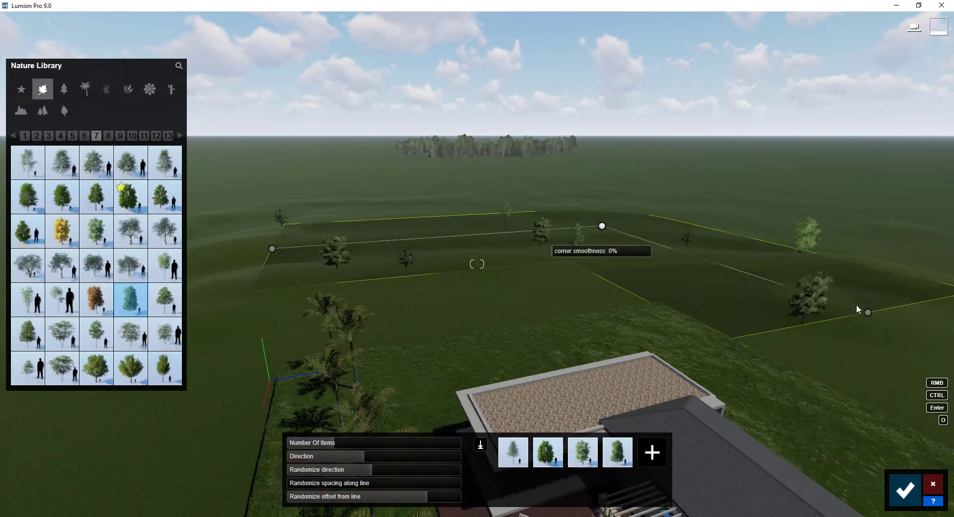
left_click_drag(868, 312, 878, 307)
left_click_drag(272, 249, 269, 252)
left_click_drag(350, 449, 384, 450)
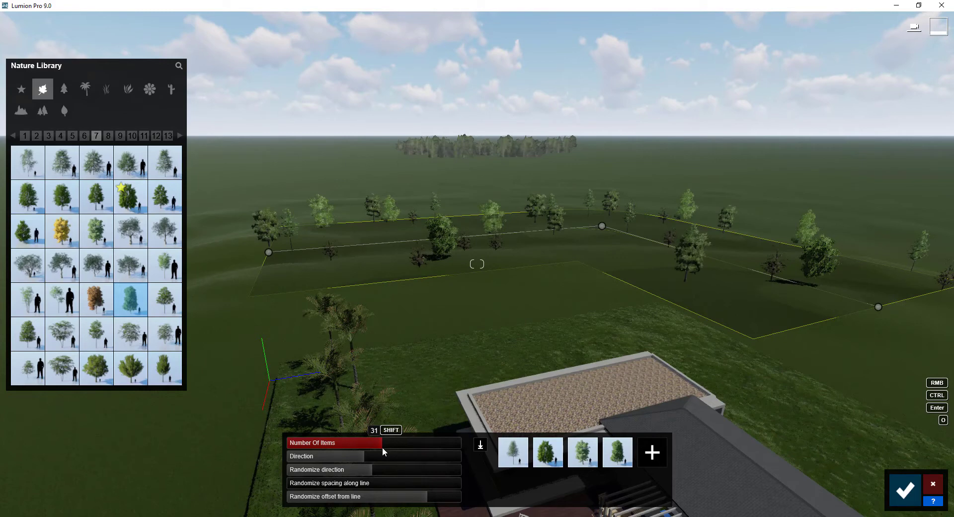
left_click_drag(404, 447, 420, 446)
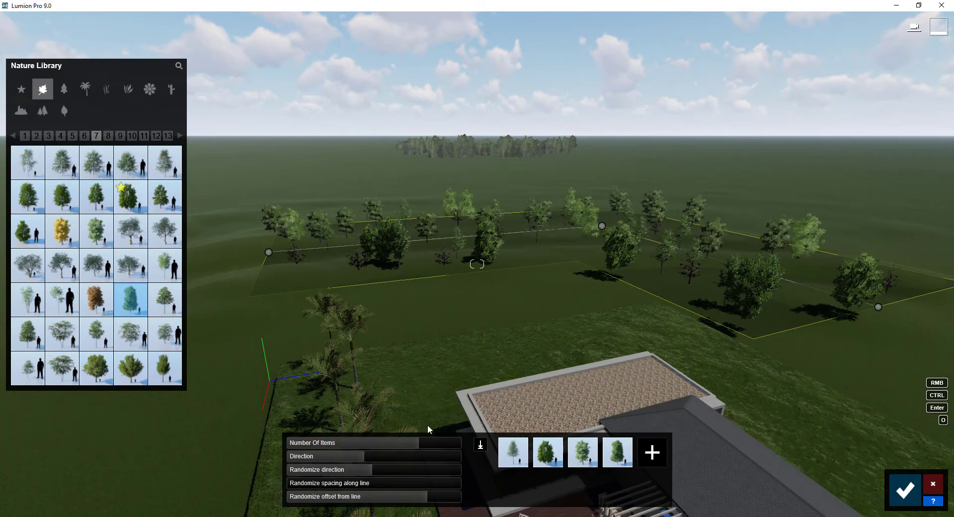
left_click_drag(426, 446, 430, 447)
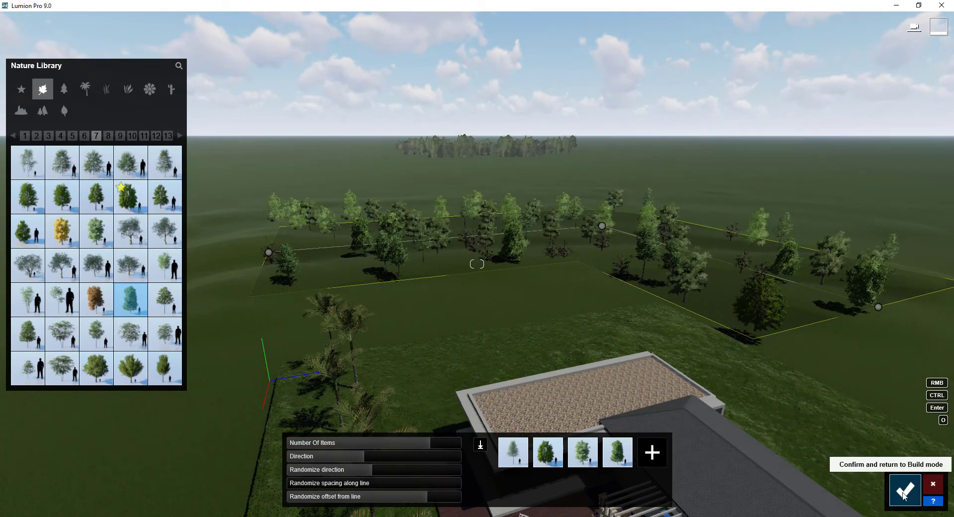
left_click(904, 494)
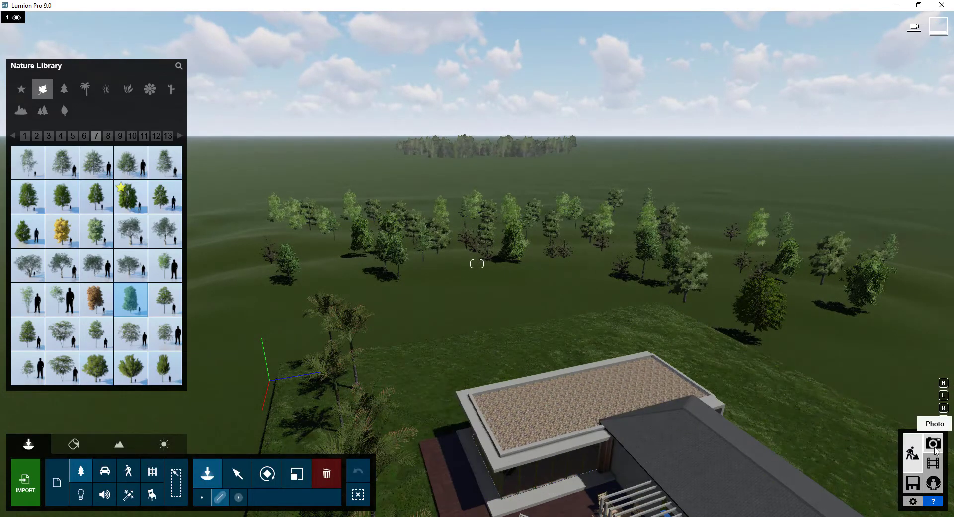
Check the Photo 1 view, then delete the extra palm trees around the lawn
left_click(934, 444)
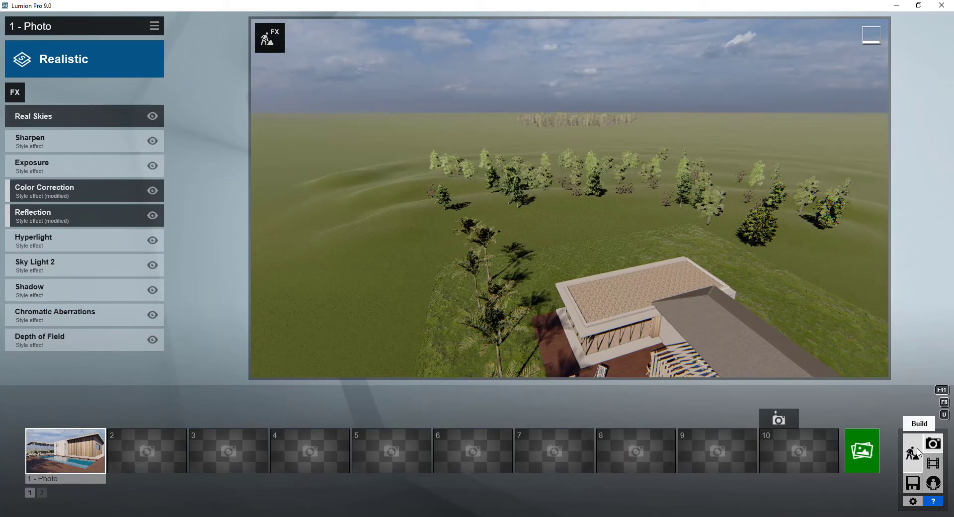
left_click(83, 444)
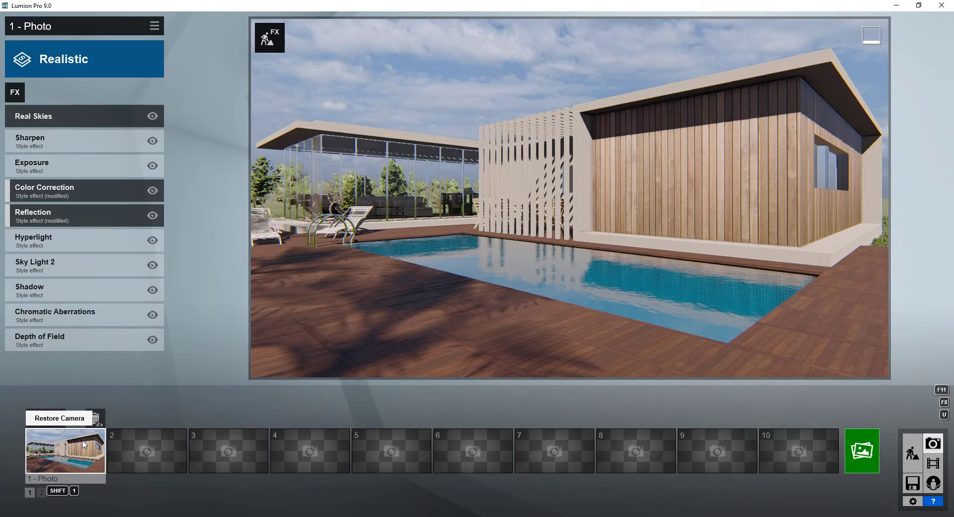
left_click(911, 455)
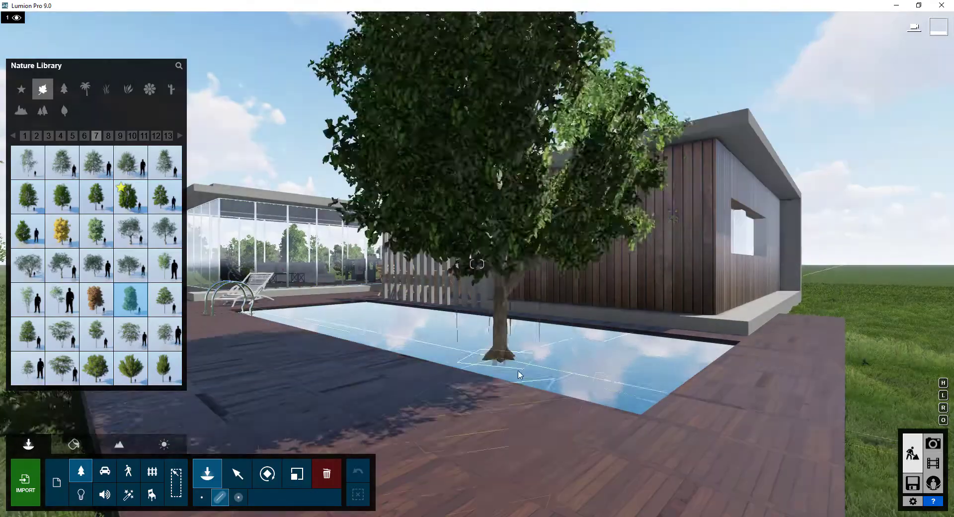
mouse_move(646, 398)
right_mouse_down()
mouse_move(531, 400)
mouse_move(482, 344)
right_mouse_up()
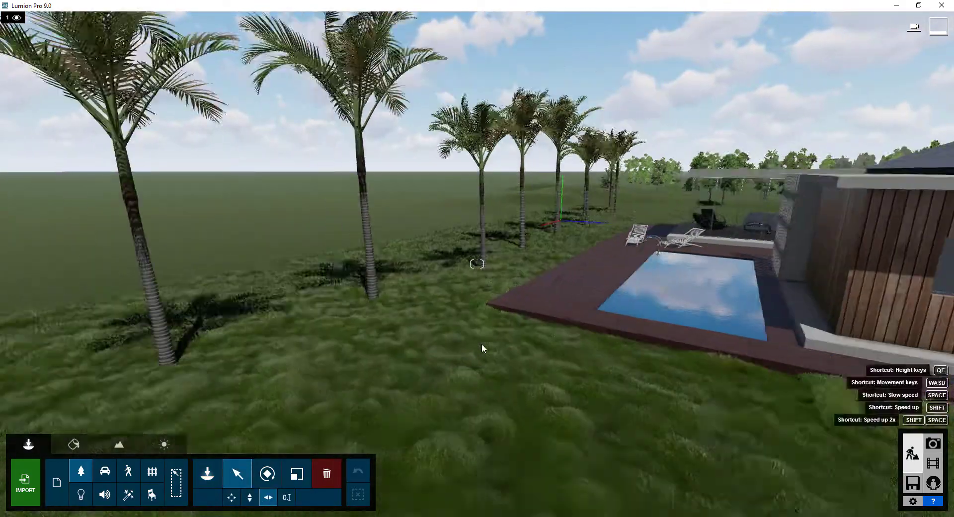
left_click(377, 297)
left_click_drag(560, 254, 506, 216, "ctrl")
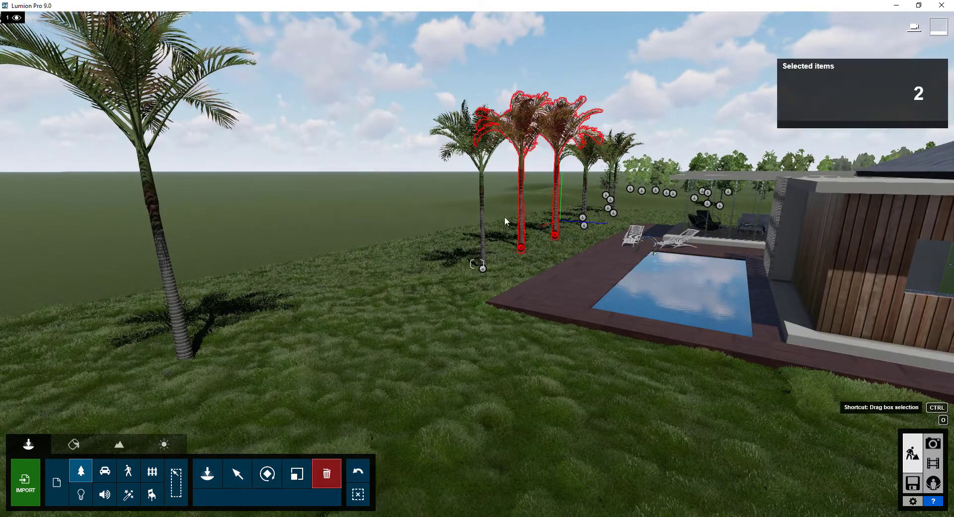
left_click(555, 234)
left_click(584, 225)
left_click(483, 267)
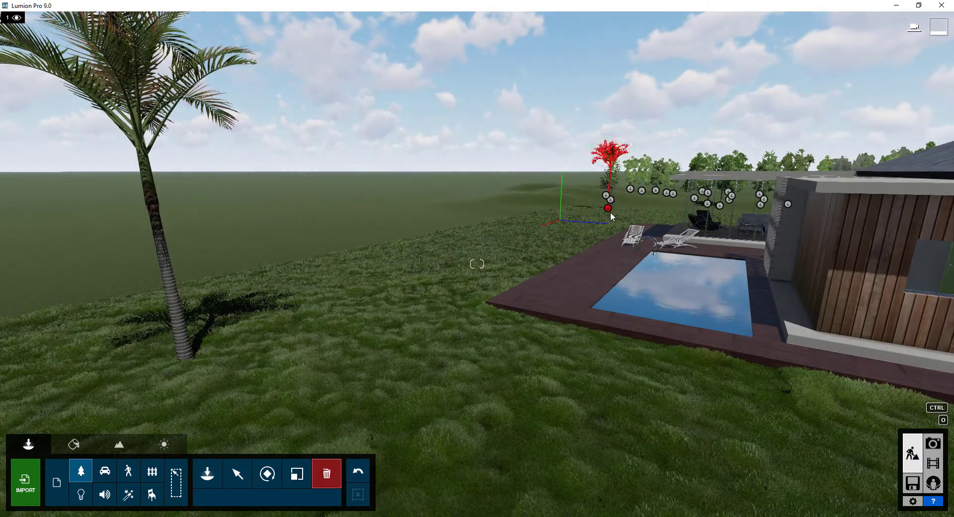
left_click(611, 200)
Move the remaining palm to a new spot on the lawn, checking it from the photo view
left_click(238, 474)
left_click(186, 360)
left_click_drag(216, 353, 361, 292)
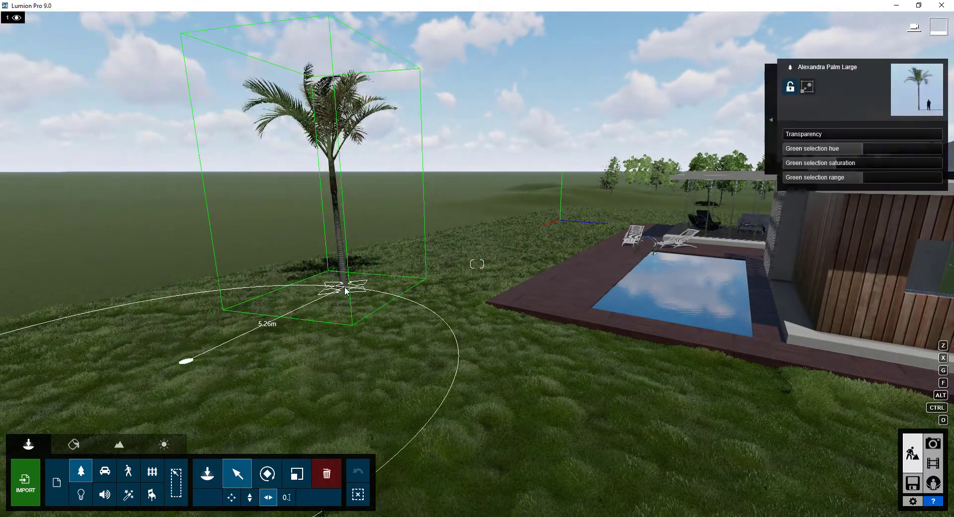
left_click(933, 446)
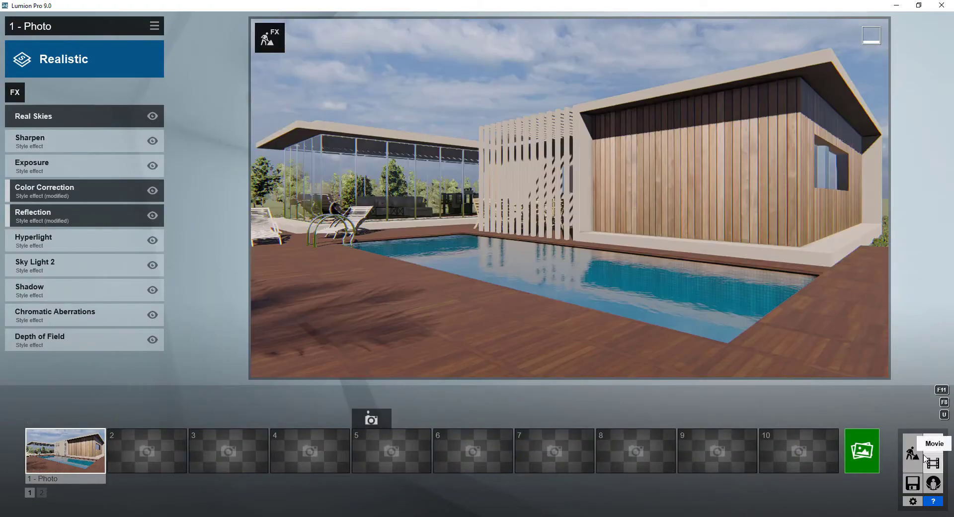
left_click(916, 453)
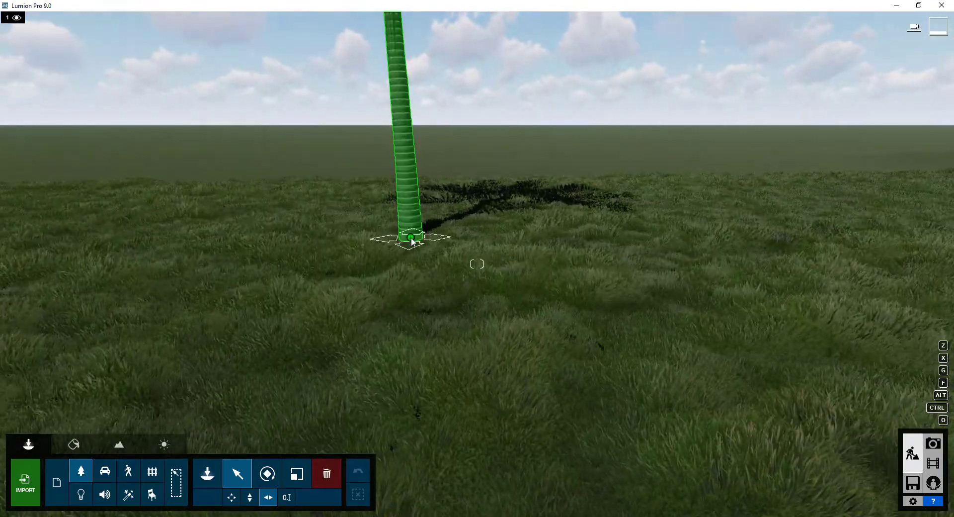
left_click_drag(228, 257, 680, 366)
left_click(931, 446)
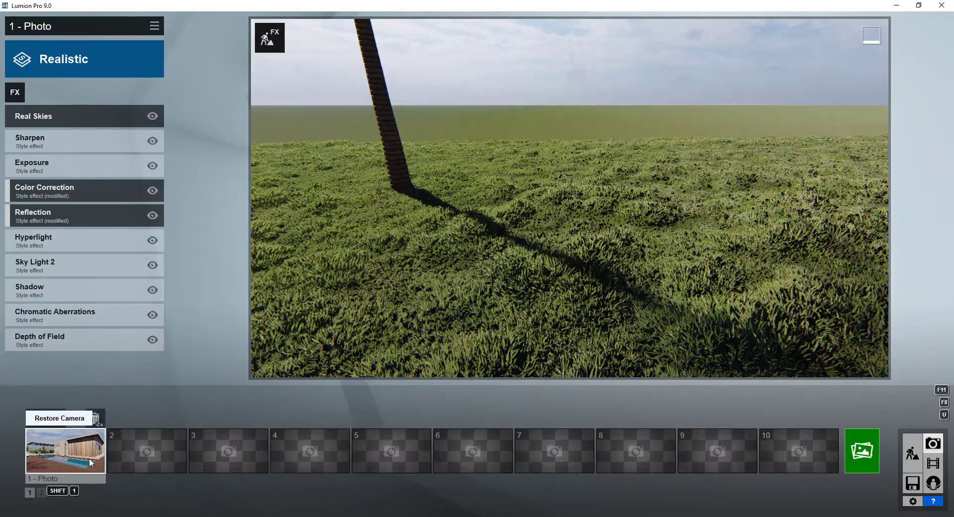
left_click(912, 454)
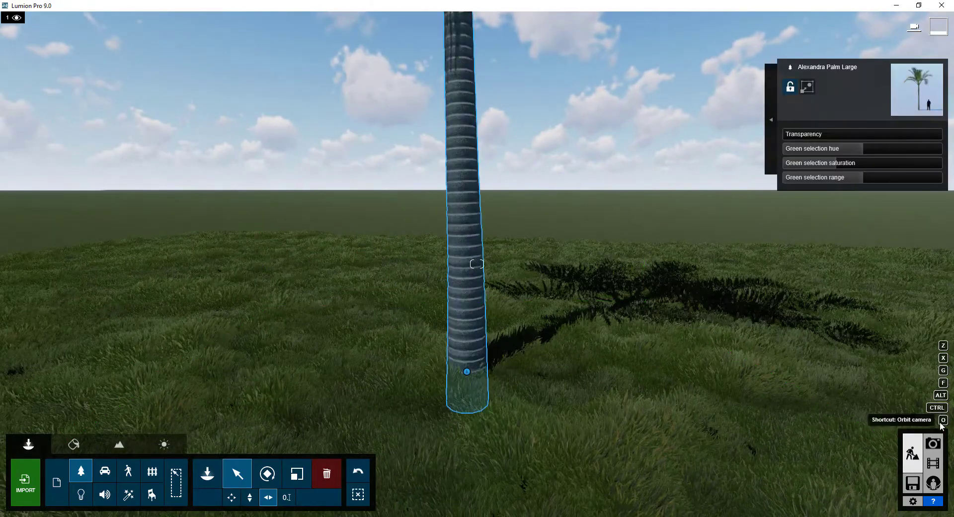
Restore the Photo 1 camera, render the house-and-pool photo, and return to Build mode
left_click(935, 445)
left_click(86, 438)
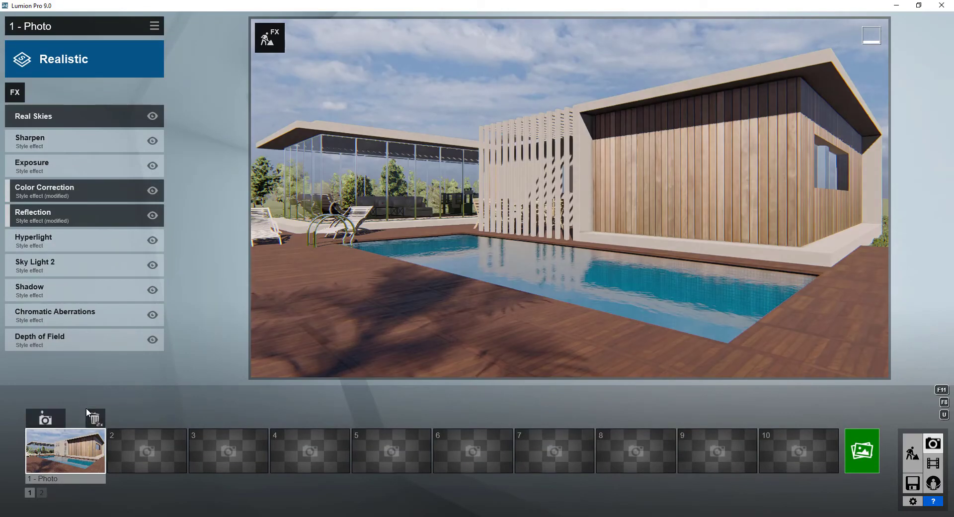
left_click(862, 451)
left_click(377, 394)
left_click(771, 438)
left_click(913, 452)
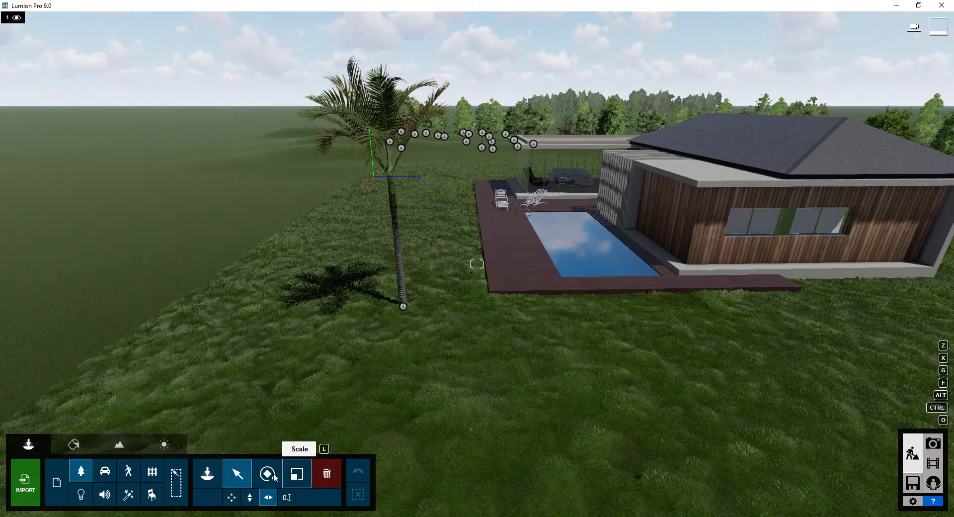
Plant a single EuropeanWhiteBirch-M HQ tree beside the palm
left_click(207, 474)
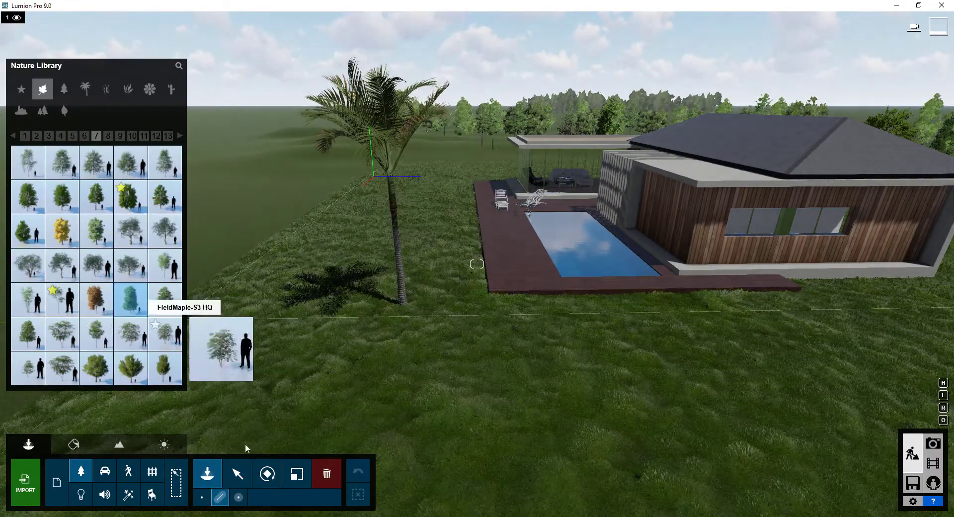
left_click(201, 496)
left_click(62, 299)
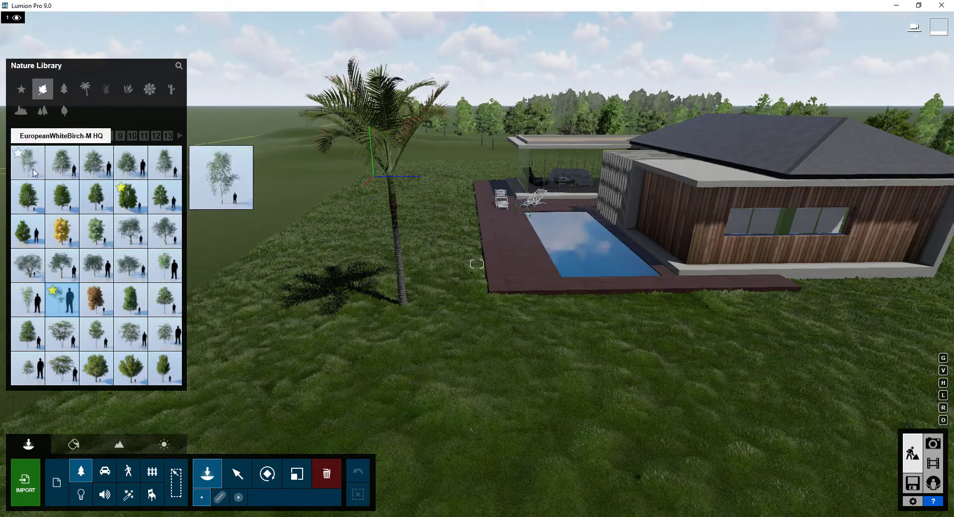
left_click(398, 312)
Shift the palm about 11.17 m to the right, then select the birch and view the pool deck
left_click(237, 474)
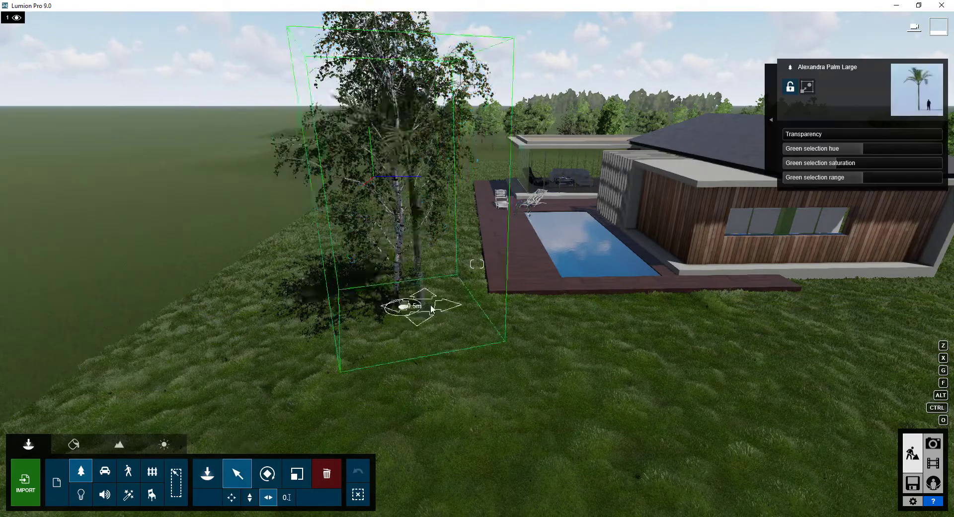
mouse_move(403, 306)
left_mouse_down()
mouse_move(772, 298)
mouse_move(524, 332)
mouse_move(517, 322)
left_mouse_up()
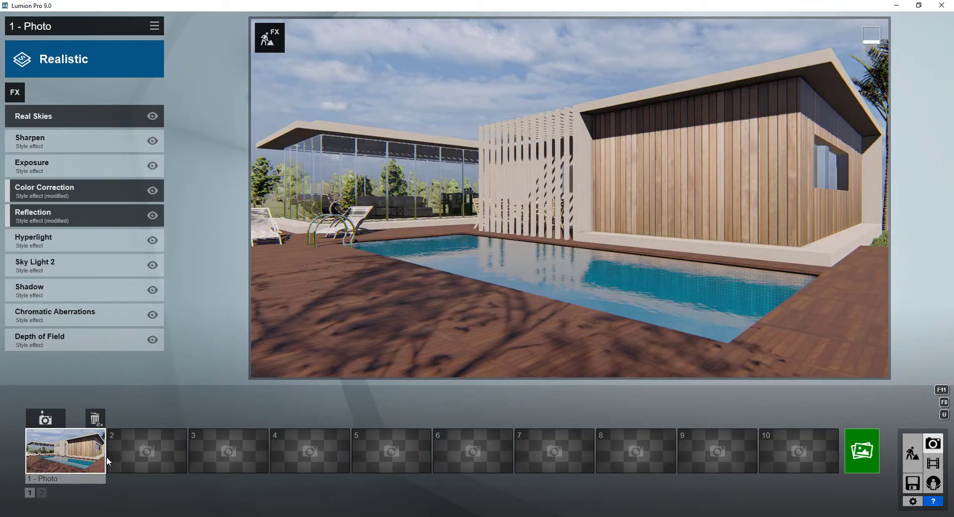
mouse_move(798, 451)
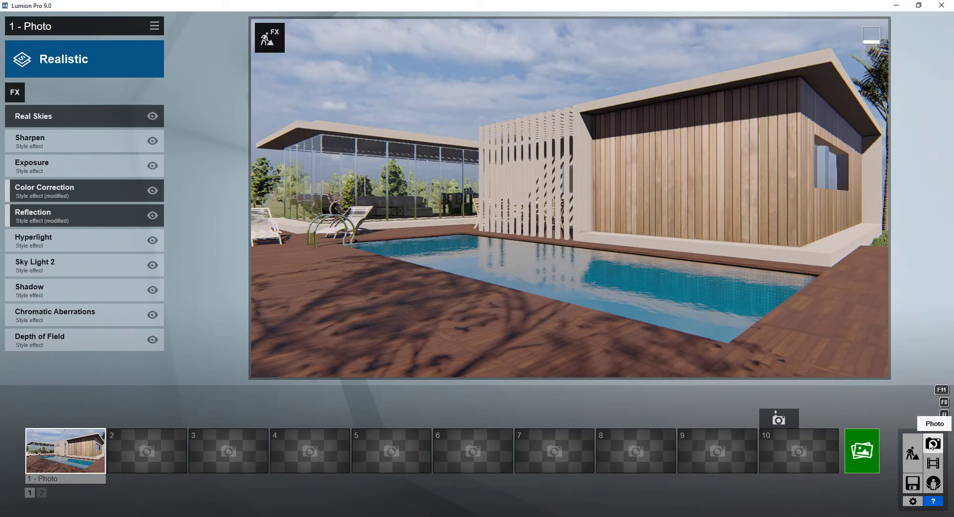
left_click(913, 453)
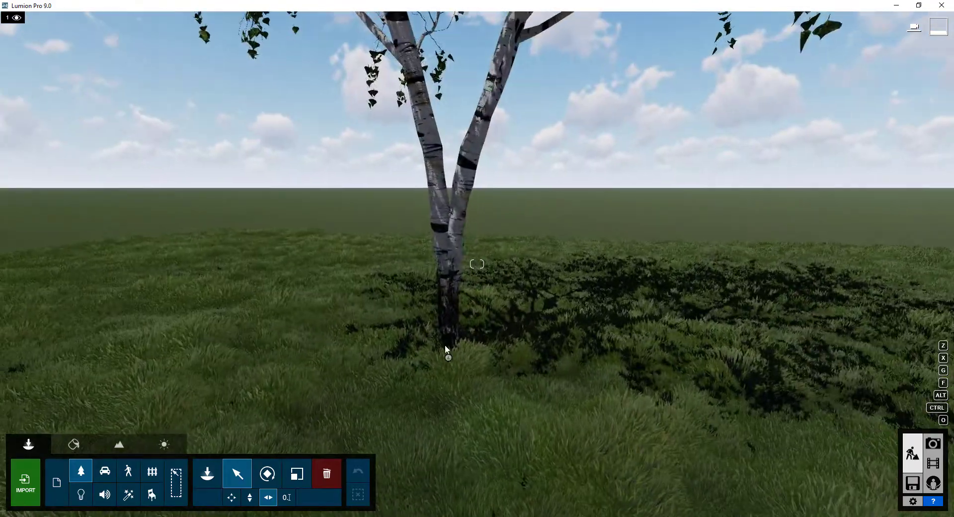
left_click(448, 357)
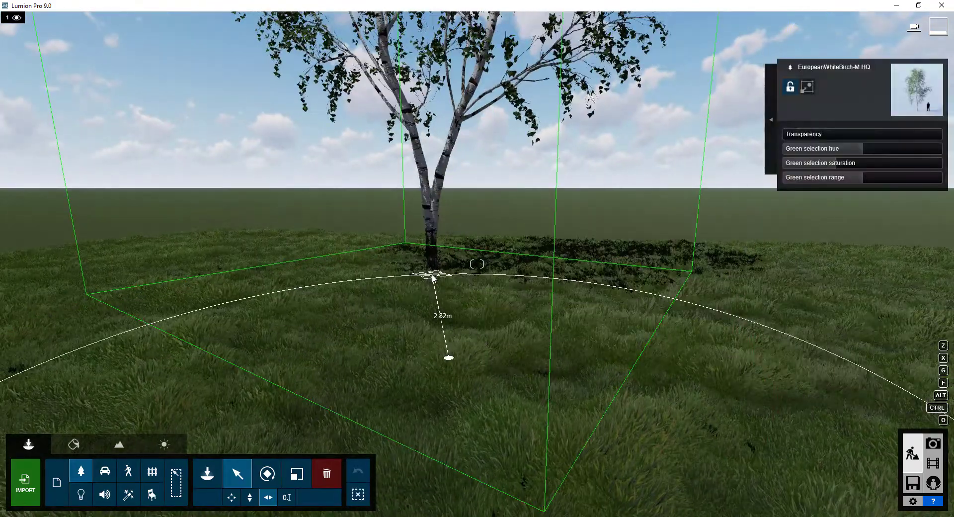
mouse_move(478, 264)
right_mouse_down()
mouse_move(343, 161)
mouse_move(293, 247)
mouse_move(246, 472)
right_mouse_up()
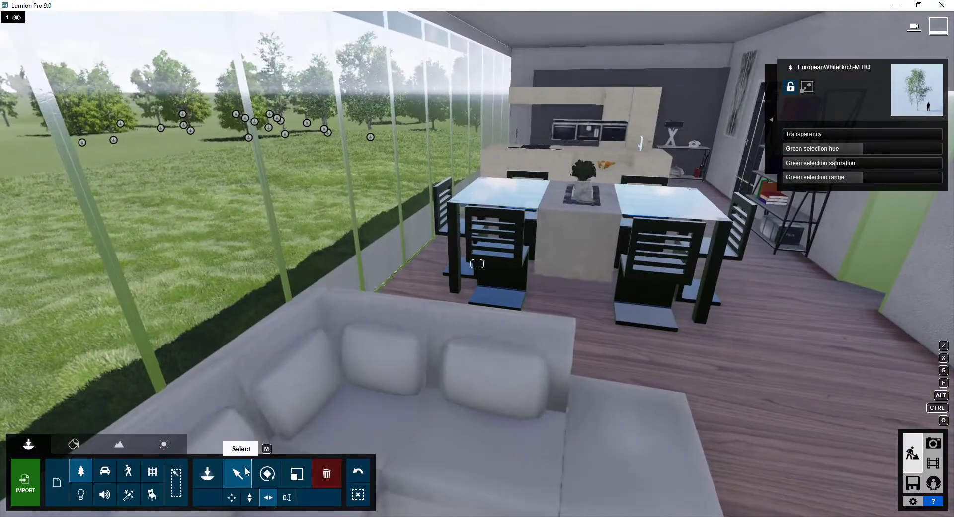
Reduce the sofa material's colour tint and copy the sofa's material
left_click(76, 445)
left_click(325, 440)
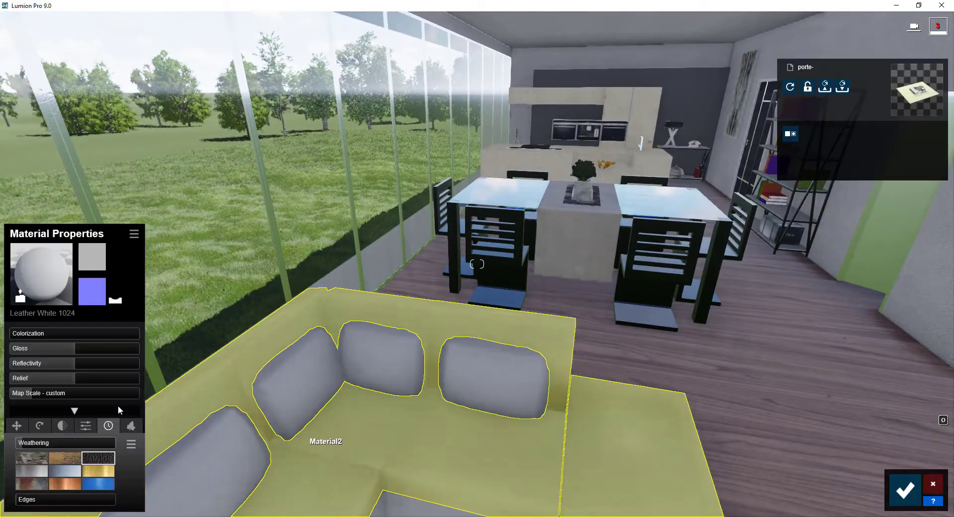
scroll(228, 413, "up", 3)
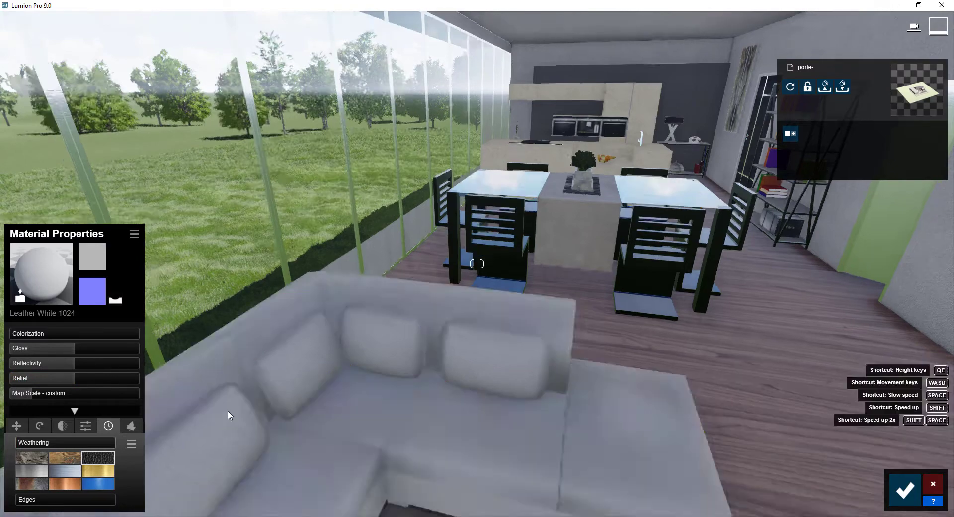
left_click(43, 333)
left_click_drag(36, 337, 23, 333)
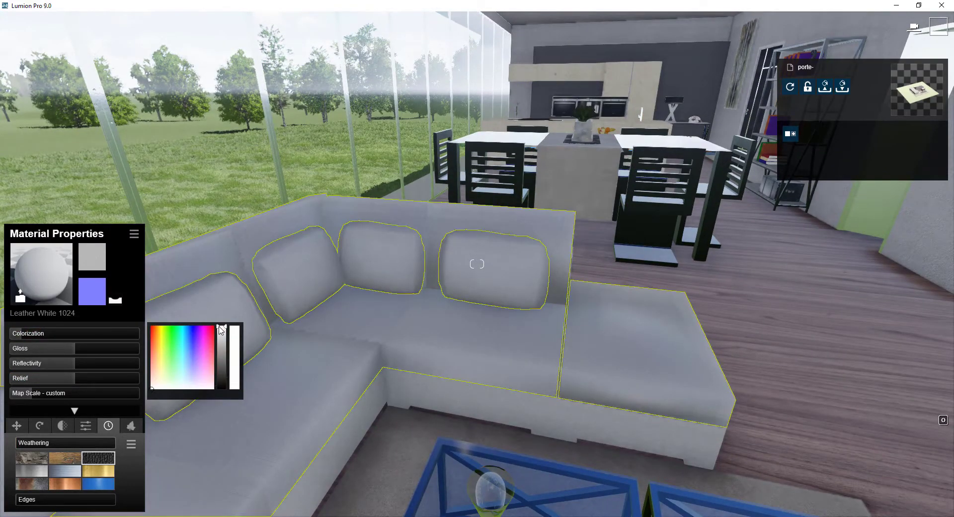
left_click(133, 233)
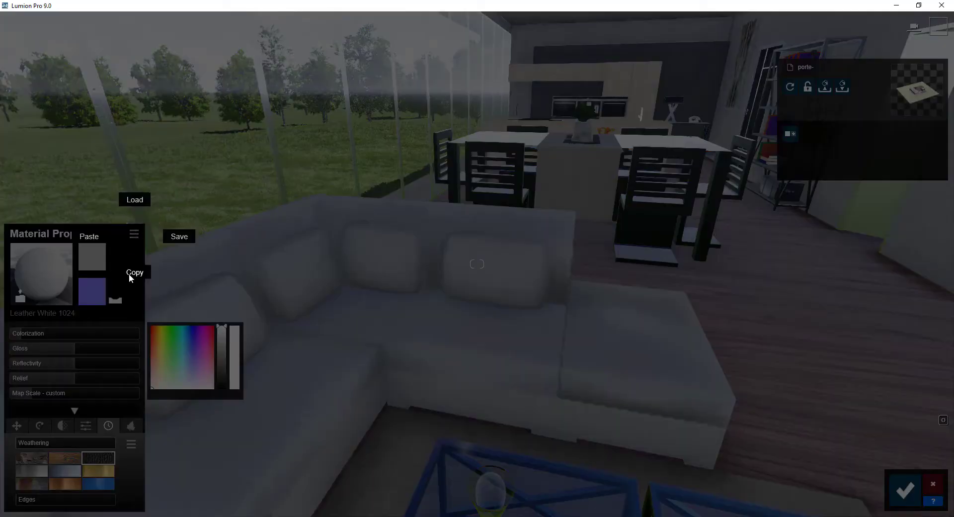
left_click(131, 272)
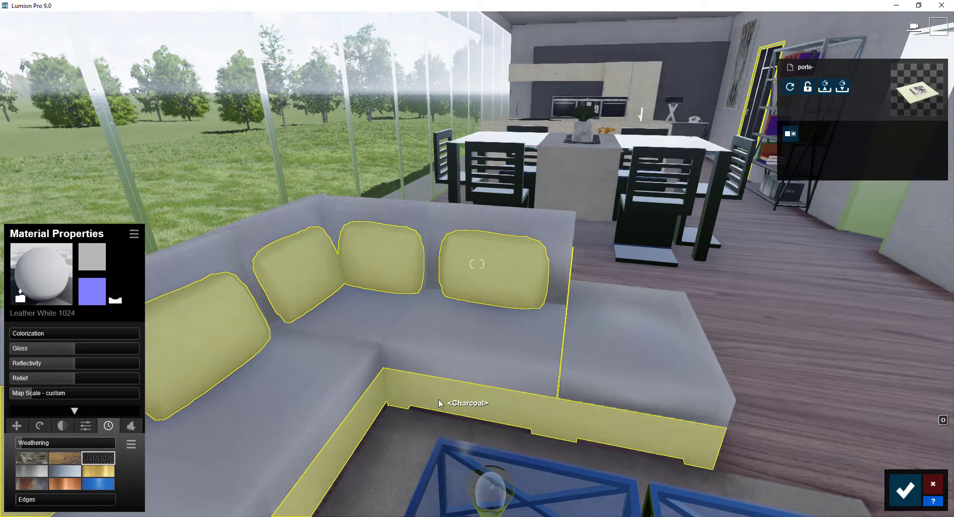
left_click(131, 236)
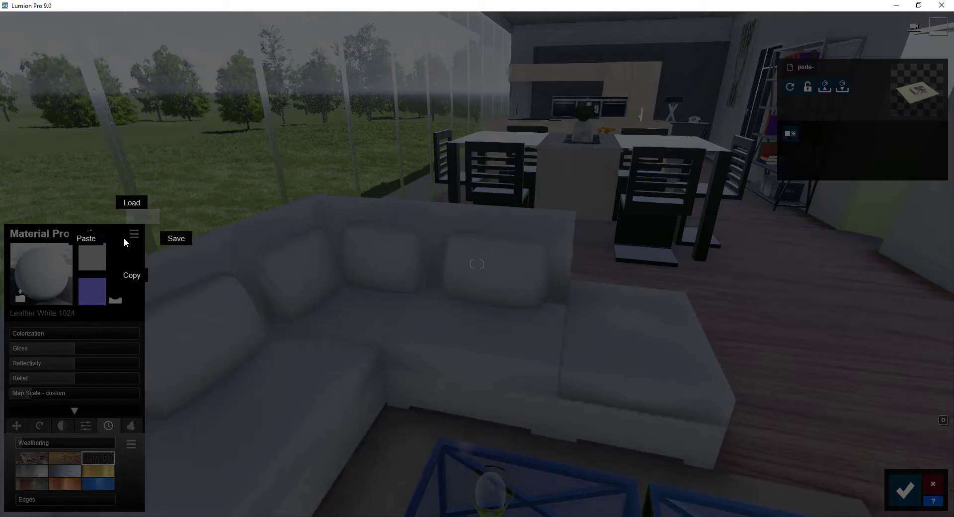
left_click(88, 241)
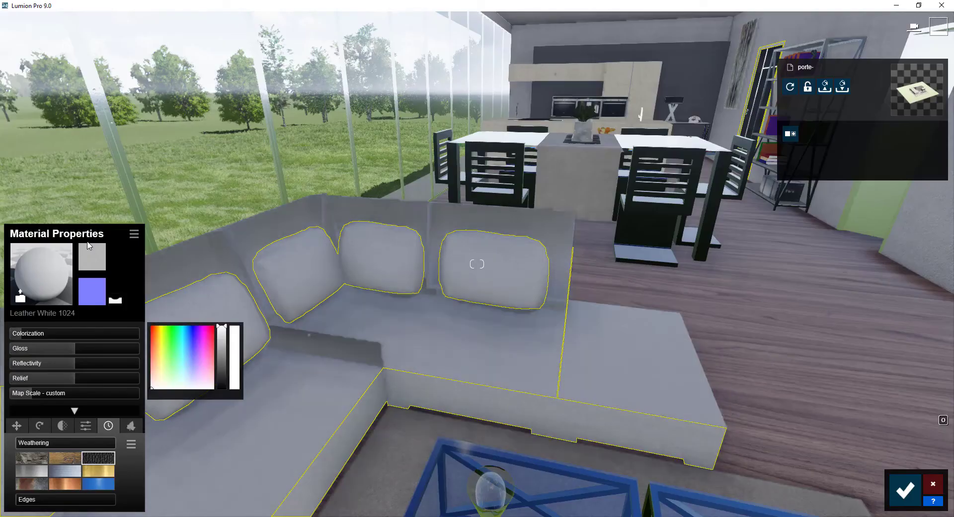
left_click(905, 491)
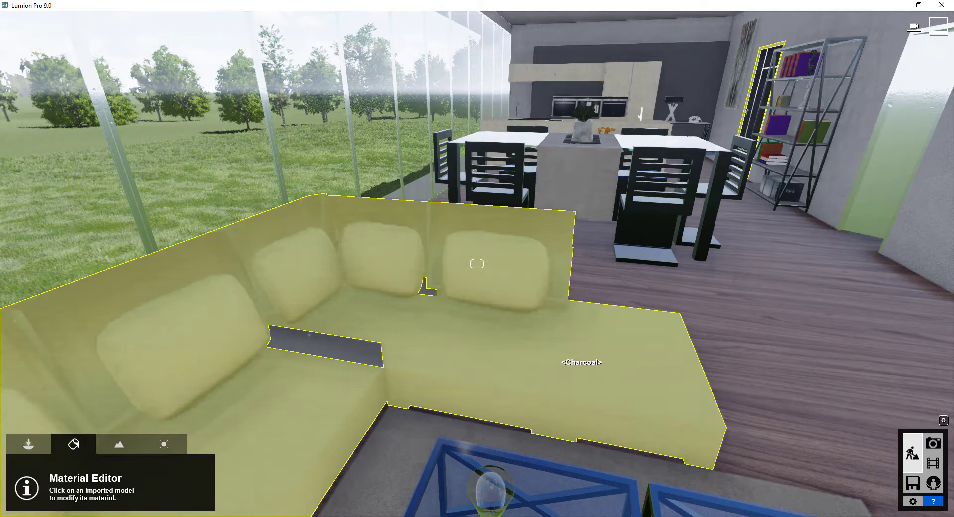
Give the rocking chair seat the Leather 006C indoor material
mouse_move(565, 361)
right_mouse_down()
mouse_move(649, 374)
mouse_move(526, 283)
right_mouse_up()
left_click(509, 268)
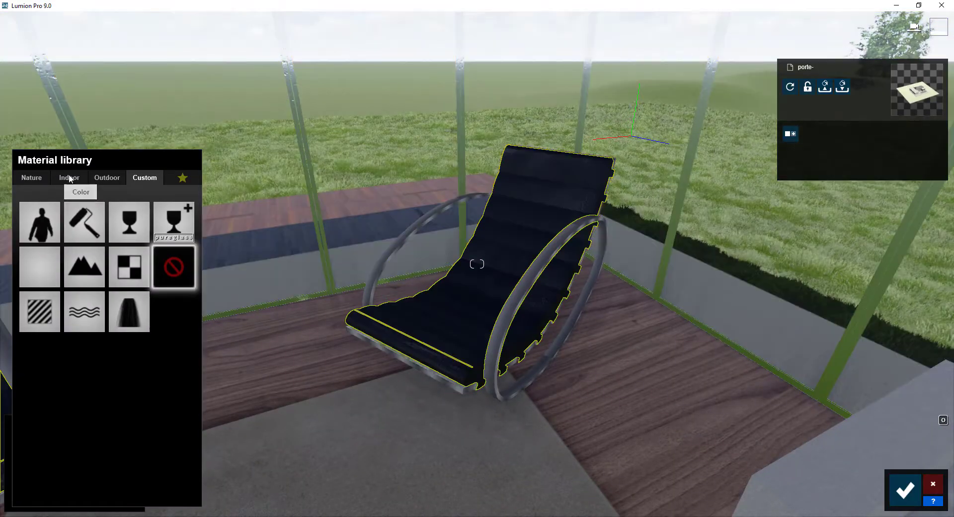
left_click(72, 178)
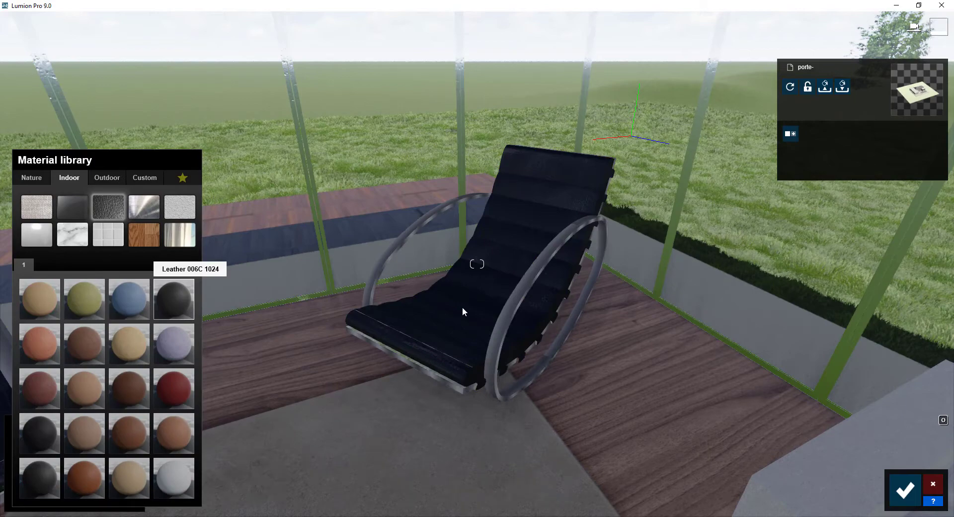
scroll(462, 312, "up", 3)
scroll(471, 324, "down", 2)
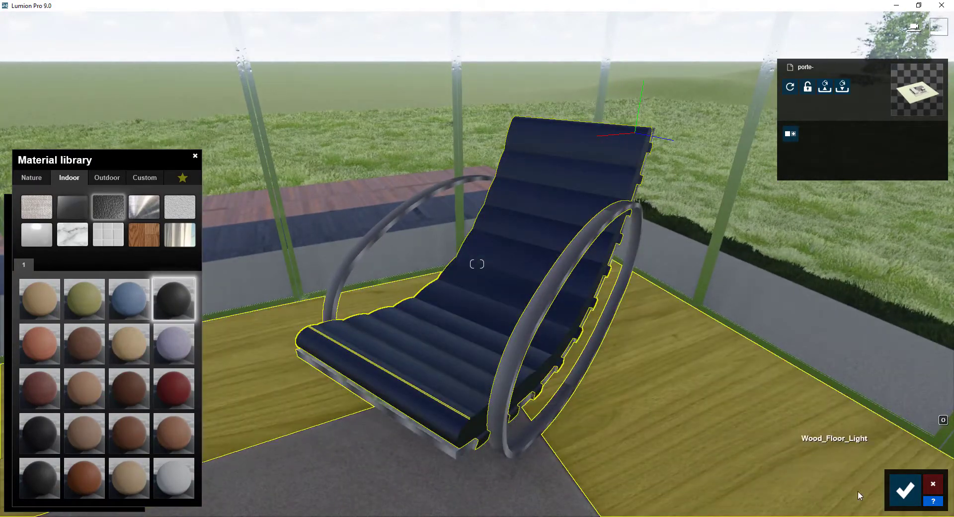
left_click(905, 489)
Apply the Aluminium metal material to the rocking chair's frame
left_click(535, 332)
left_click(72, 177)
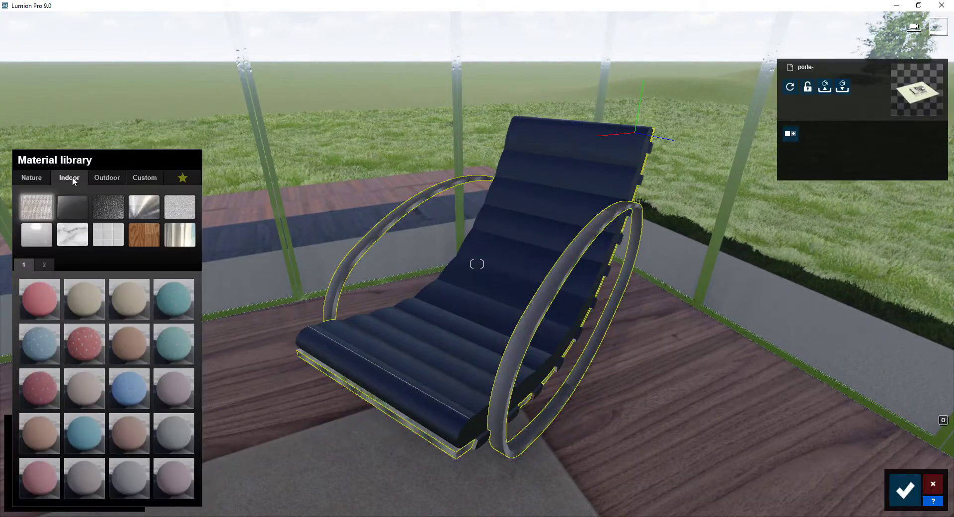
left_click(149, 214)
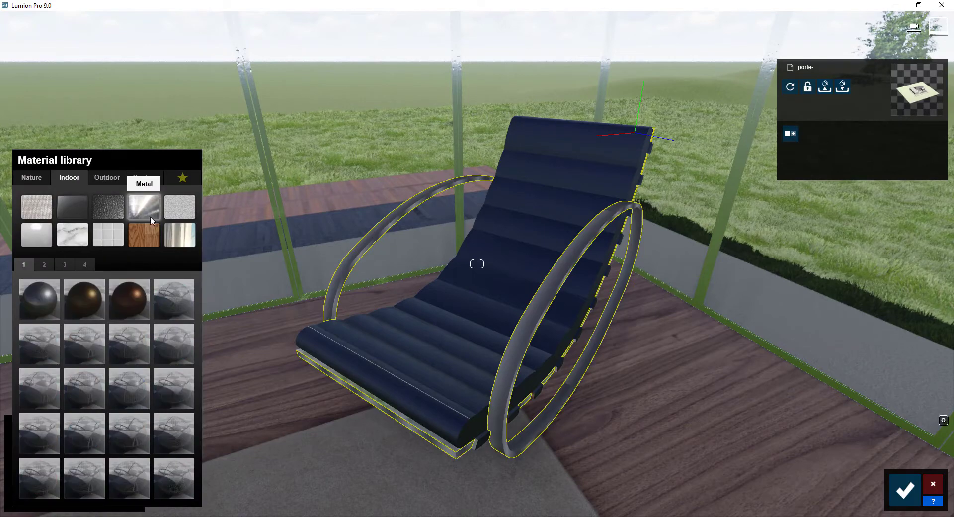
left_click(37, 291)
left_click(905, 489)
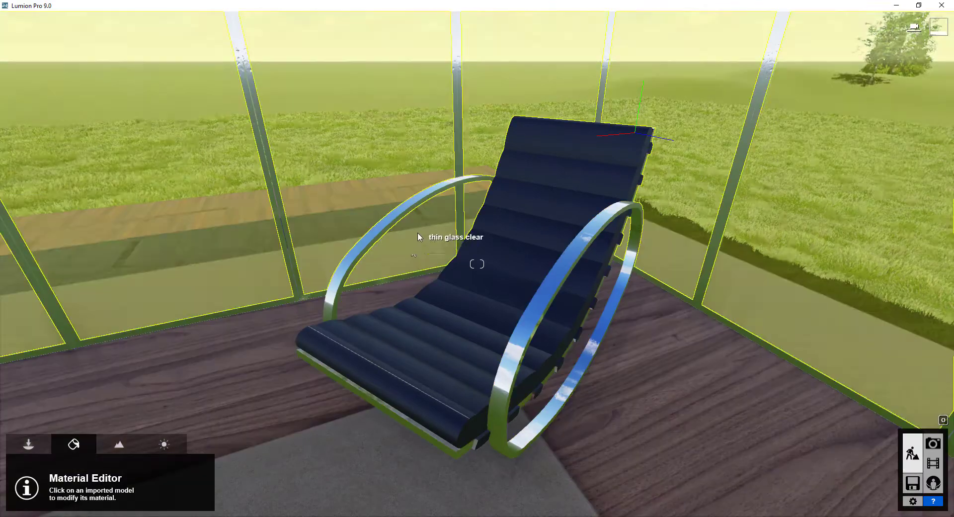
Restore the Photo 1 camera and render the pool house photo at 1920x1080 JPG
scroll(418, 237, "down", 3)
right_click_drag(417, 237, 446, 213)
scroll(447, 214, "down", 2)
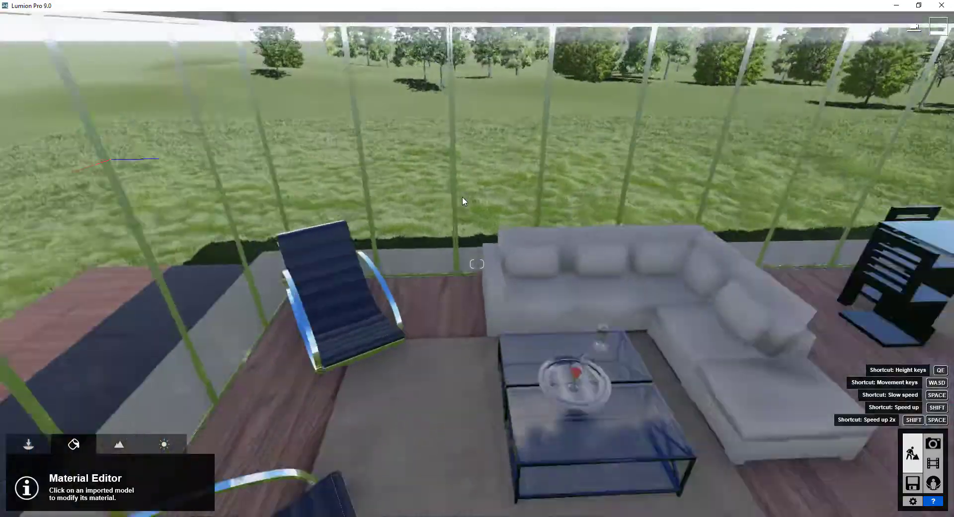
scroll(462, 200, "down", 5)
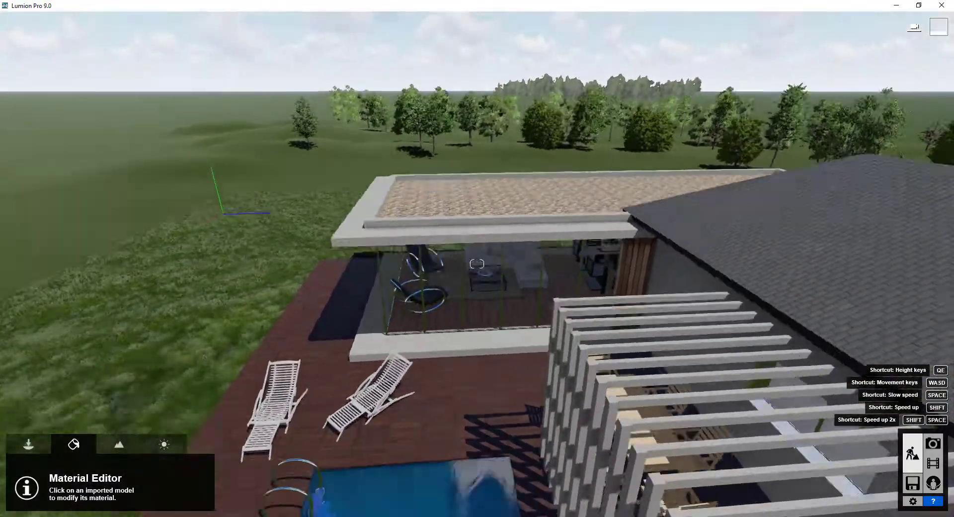
left_click(933, 443)
left_click(85, 447)
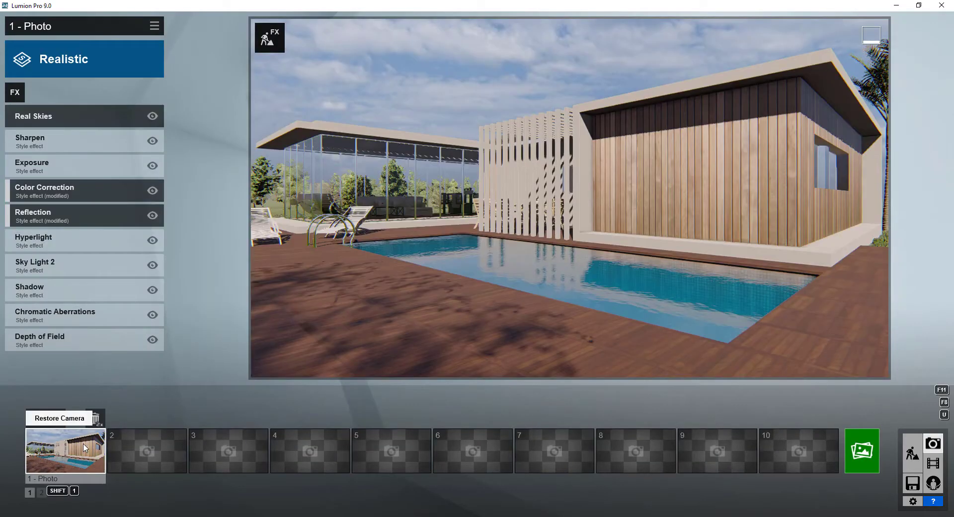
left_click(862, 451)
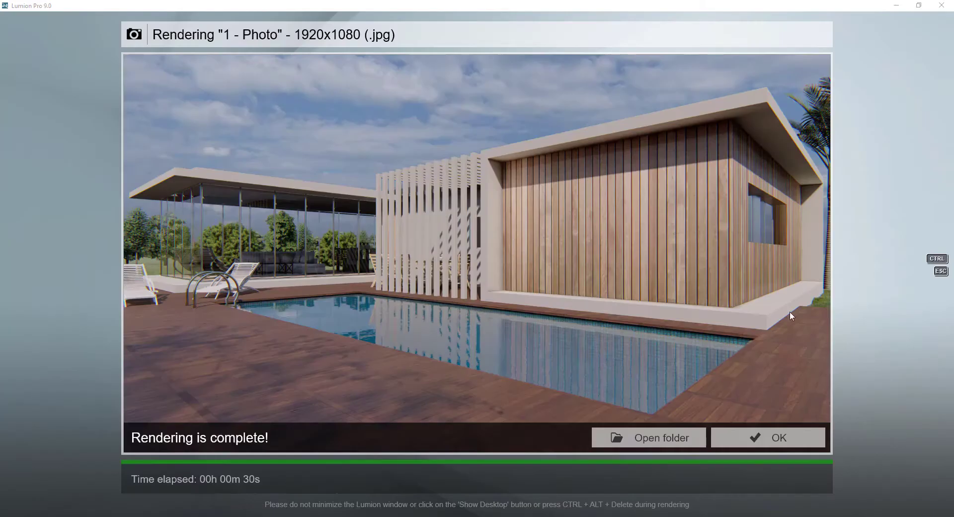